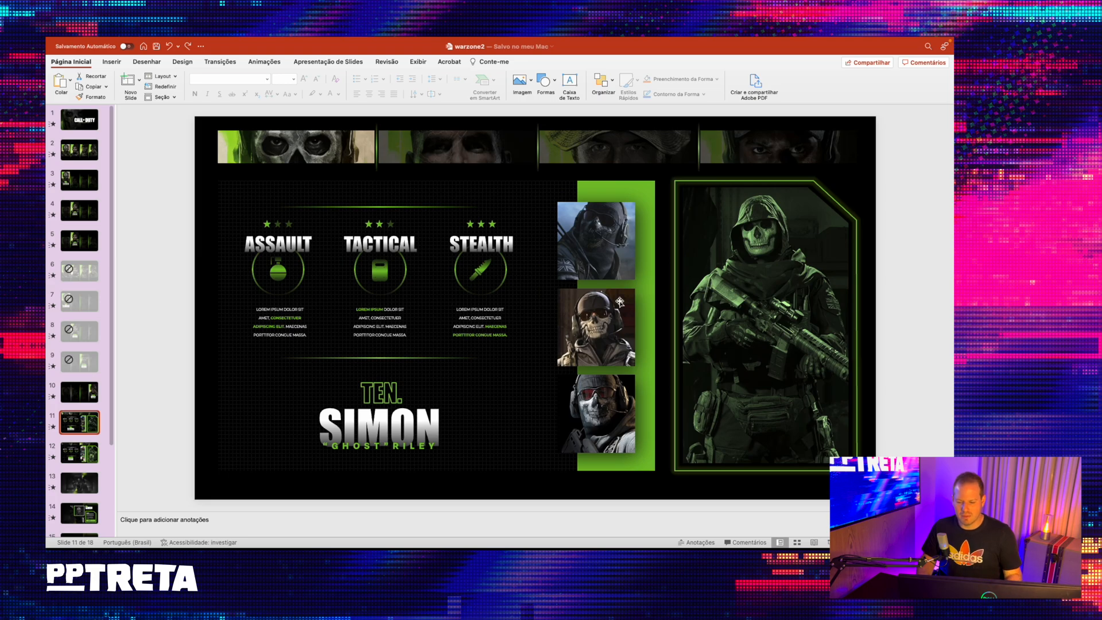
# - Preview the transition from slide 10 to slide 11 in the slide show, going back and forth between them
pyautogui.click(755, 288)
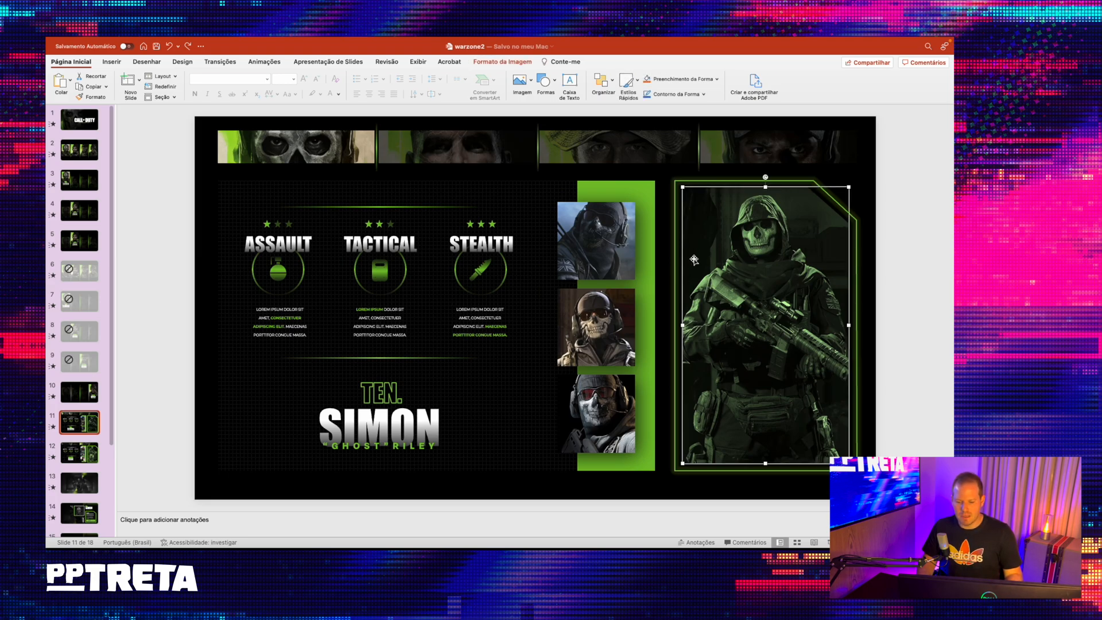
pyautogui.click(86, 396)
pyautogui.press('super+shift+Return')
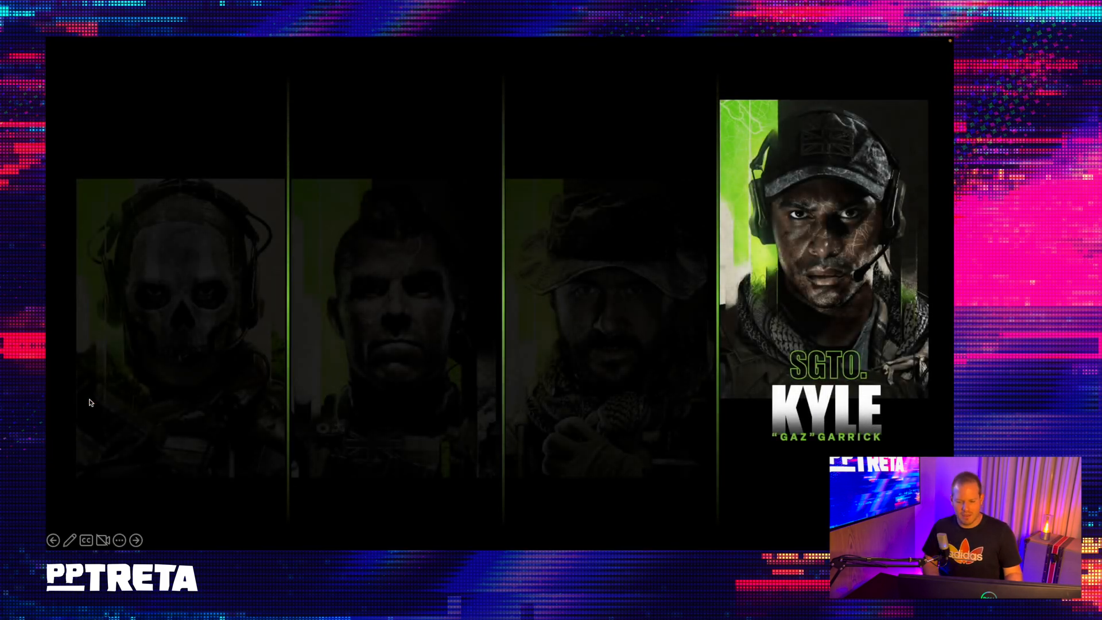
pyautogui.press('Right')
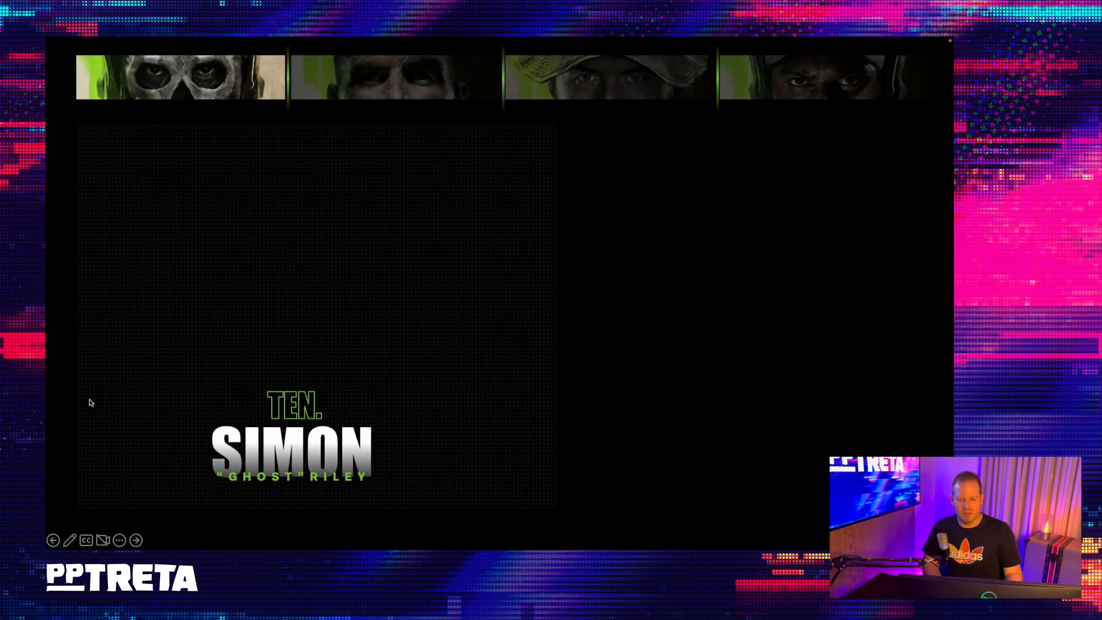
pyautogui.press('Right')
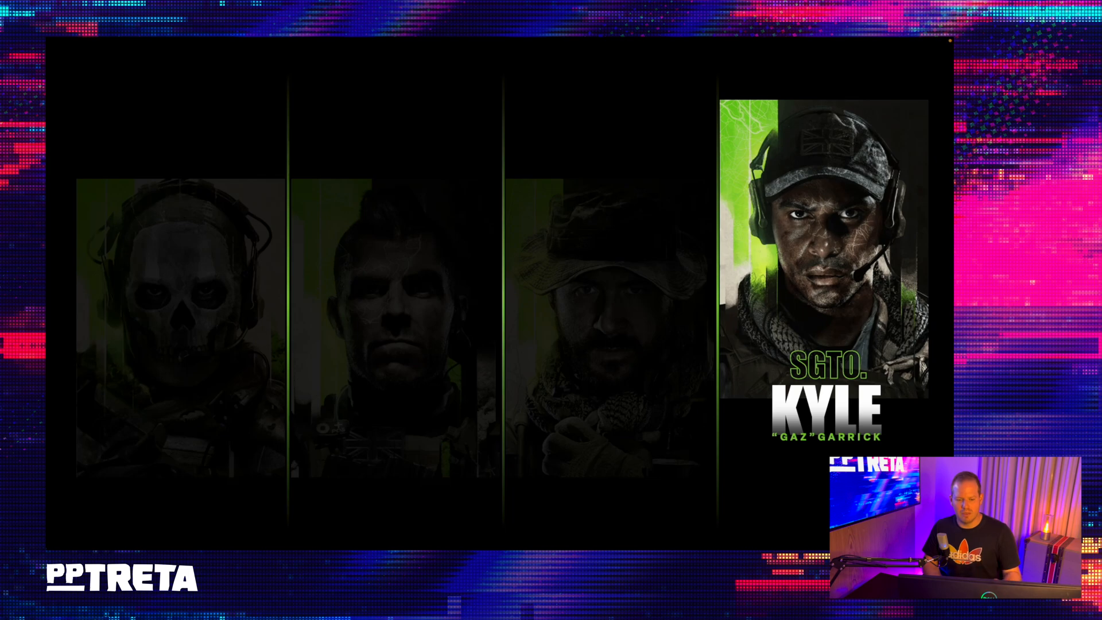
pyautogui.press('Left')
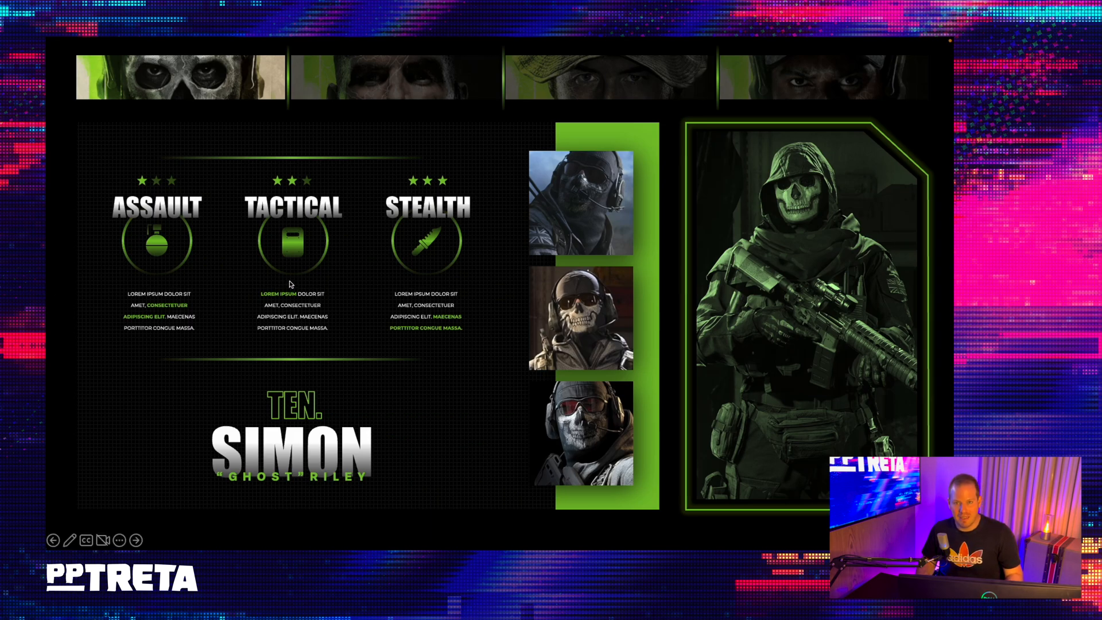
pyautogui.click(119, 540)
pyautogui.click(133, 537)
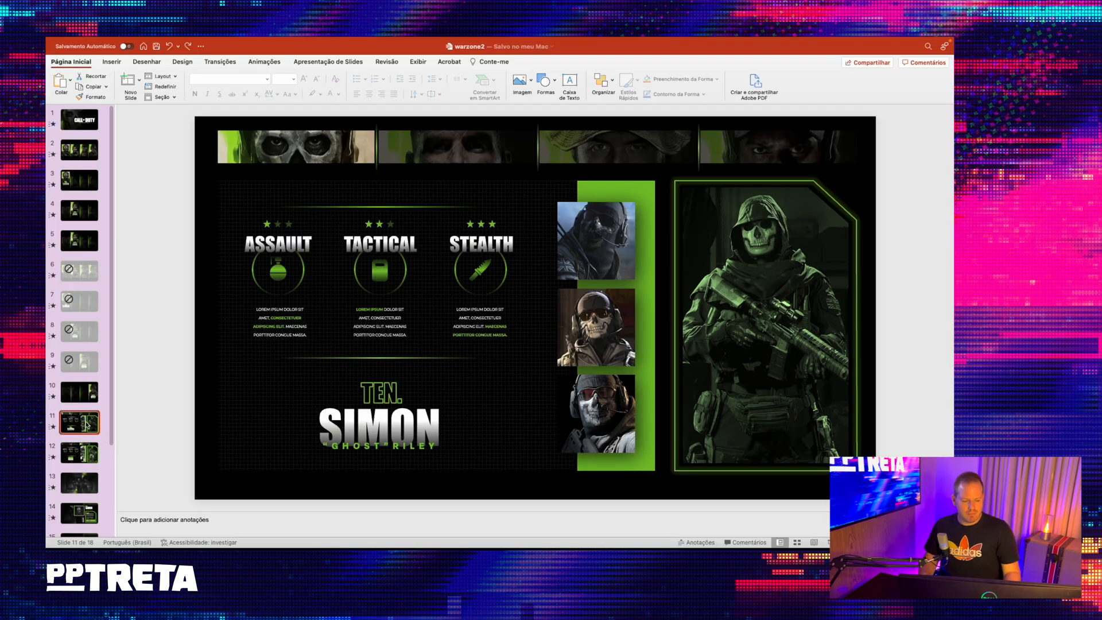
# - Add a blank slide after slide 11 and check the transition settings of slide 10
pyautogui.press('Return')
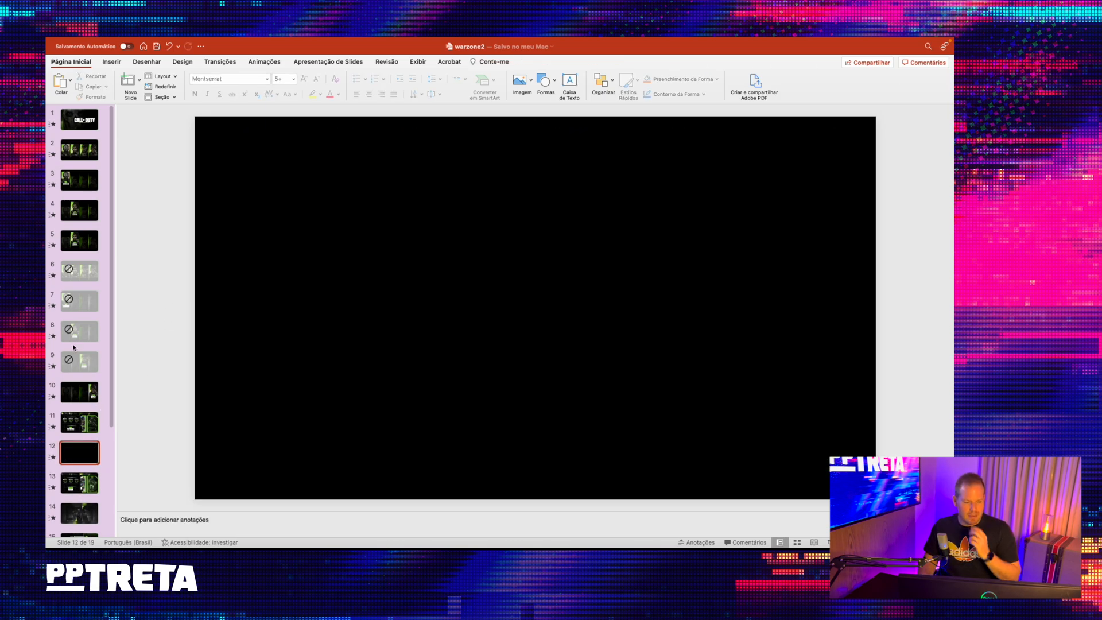
pyautogui.click(85, 396)
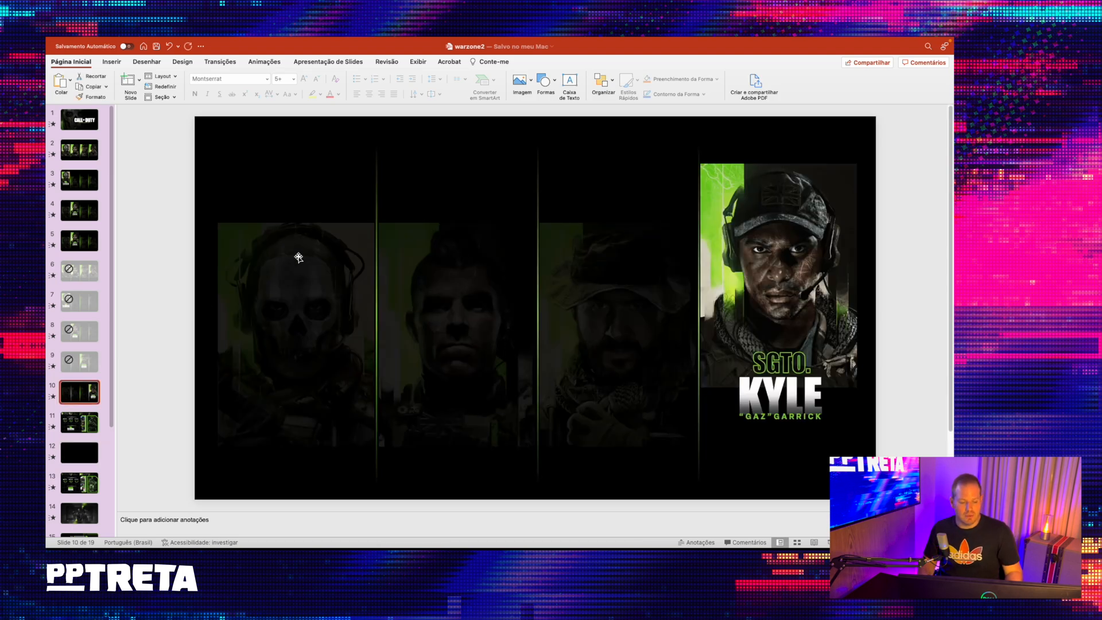
pyautogui.click(221, 62)
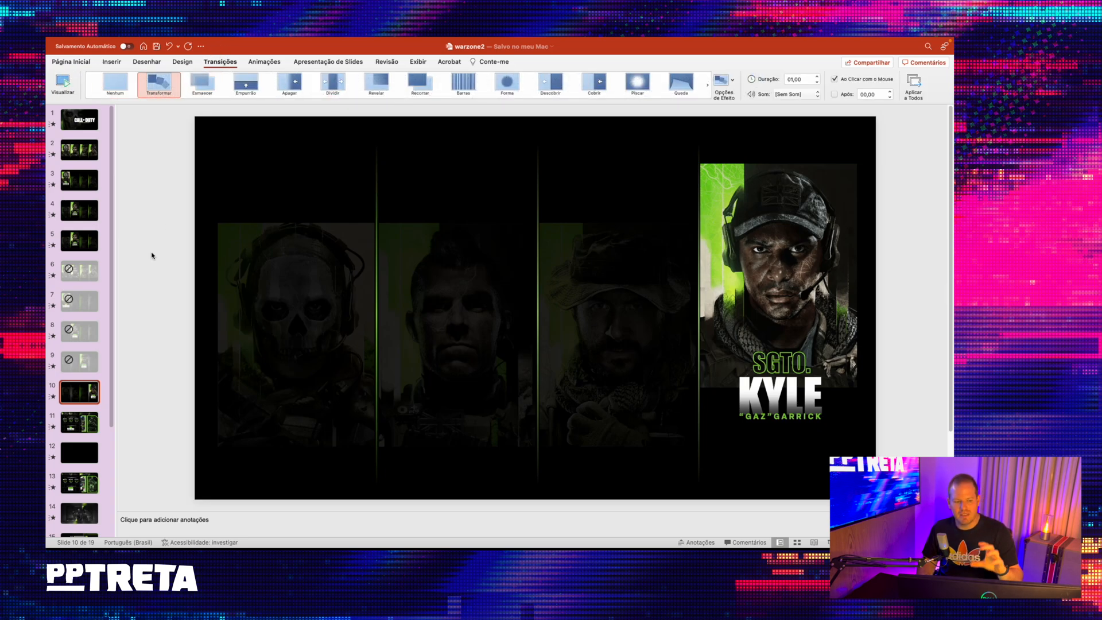
pyautogui.scroll(-5, 82, 305)
pyautogui.scroll(5, 82, 307)
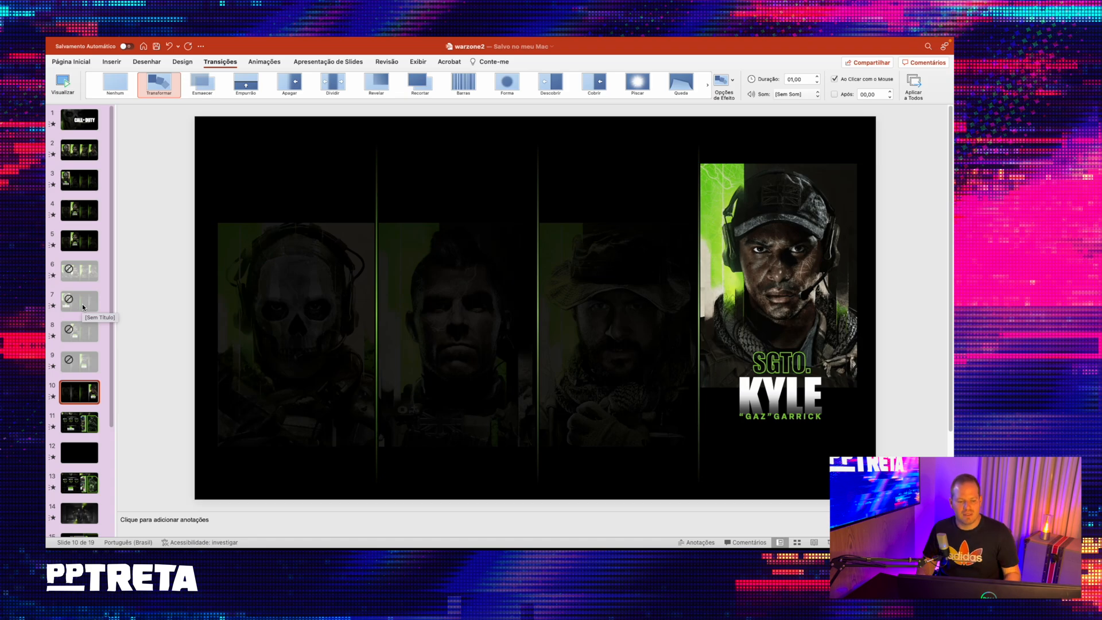
# - Copy the four portraits and the three vertical divider lines from slide 10 onto the blank slide 12
pyautogui.click(346, 309)
pyautogui.click(439, 297)
pyautogui.keyDown('shift'); pyautogui.click(364, 294); pyautogui.keyUp('shift')
pyautogui.keyDown('shift'); pyautogui.click(601, 294); pyautogui.keyUp('shift')
pyautogui.keyDown('shift'); pyautogui.click(717, 238); pyautogui.keyUp('shift')
pyautogui.keyDown('shift'); pyautogui.click(699, 160); pyautogui.keyUp('shift')
pyautogui.keyDown('shift'); pyautogui.click(536, 178); pyautogui.keyUp('shift')
pyautogui.keyDown('shift'); pyautogui.click(375, 189); pyautogui.keyUp('shift')
pyautogui.press('super+c')
pyautogui.click(79, 452)
pyautogui.press('super+v')
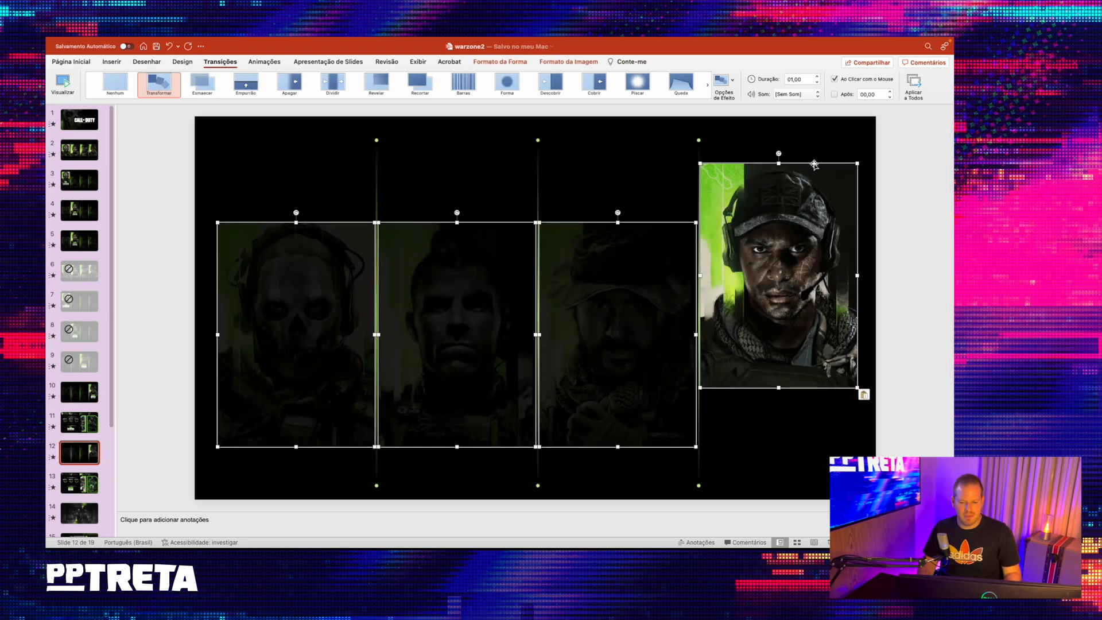
# - Move the bright fourth portrait straight up to near the top edge of the slide
pyautogui.click(921, 172)
pyautogui.click(766, 260)
pyautogui.keyDown('shift'); pyautogui.click(585, 287); pyautogui.keyUp('shift')
pyautogui.keyDown('shift'); pyautogui.click(453, 280); pyautogui.keyUp('shift')
pyautogui.keyDown('shift'); pyautogui.click(340, 277); pyautogui.keyUp('shift')
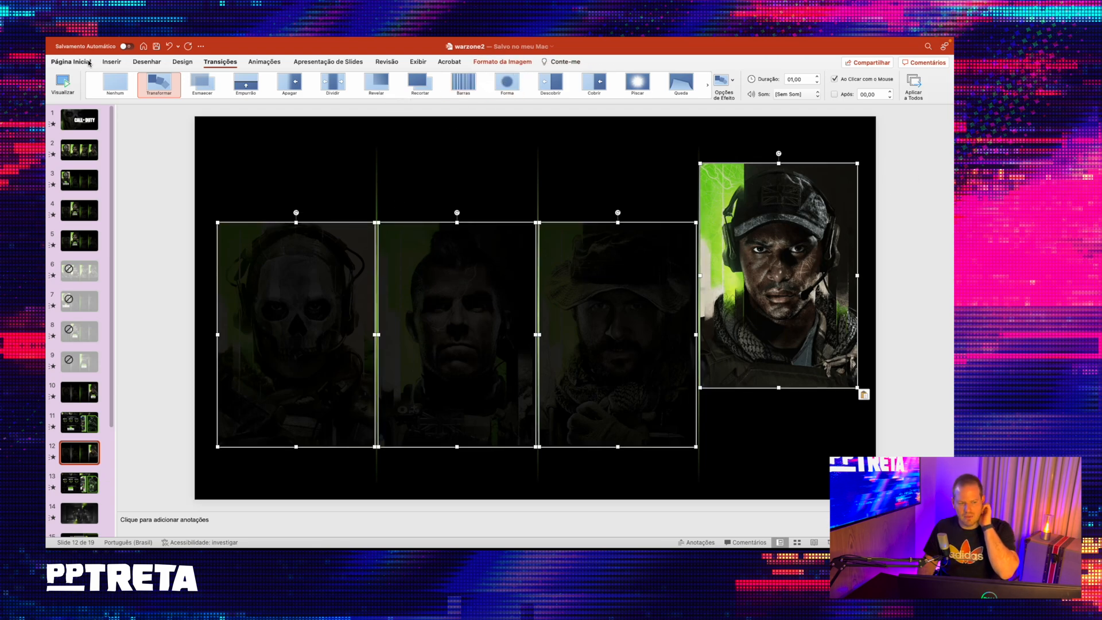
pyautogui.click(878, 239)
pyautogui.moveTo(822, 239); pyautogui.dragTo(822, 205)
# - Align the tops of all four portraits to the raised fourth portrait
pyautogui.keyDown('shift'); pyautogui.click(627, 260); pyautogui.keyUp('shift')
pyautogui.keyDown('shift'); pyautogui.click(443, 261); pyautogui.keyUp('shift')
pyautogui.keyDown('shift'); pyautogui.click(322, 265); pyautogui.keyUp('shift')
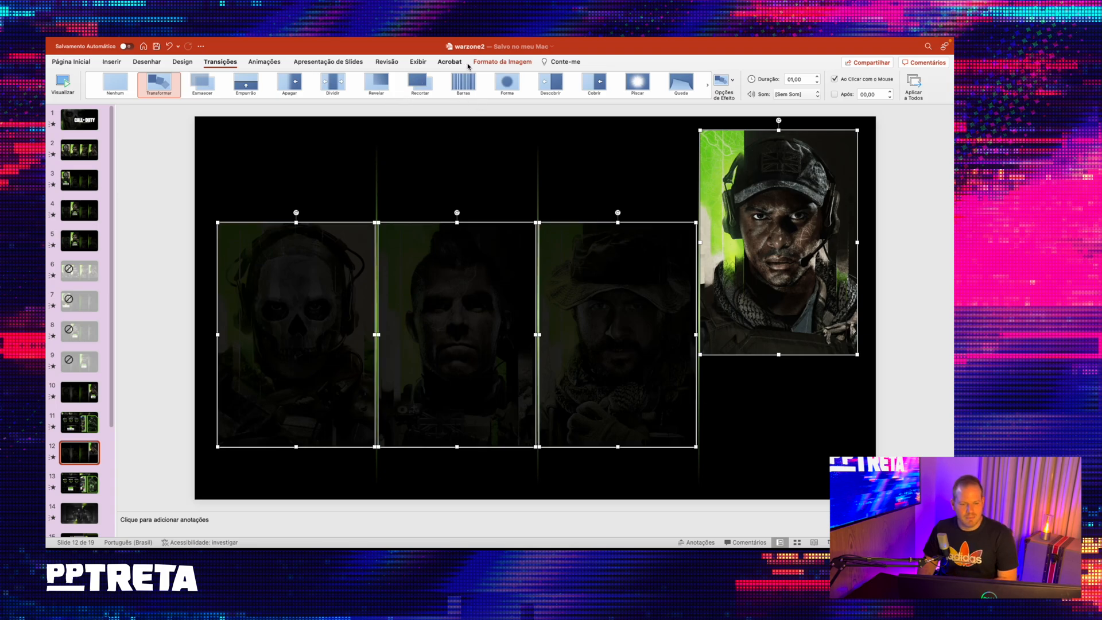
pyautogui.click(533, 63)
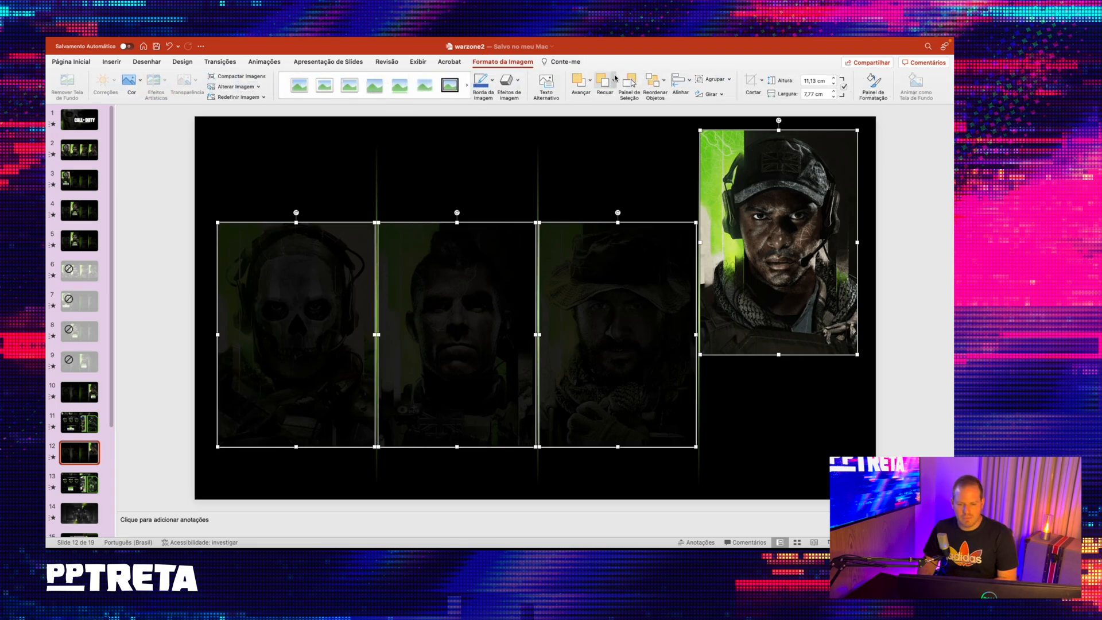
pyautogui.click(691, 85)
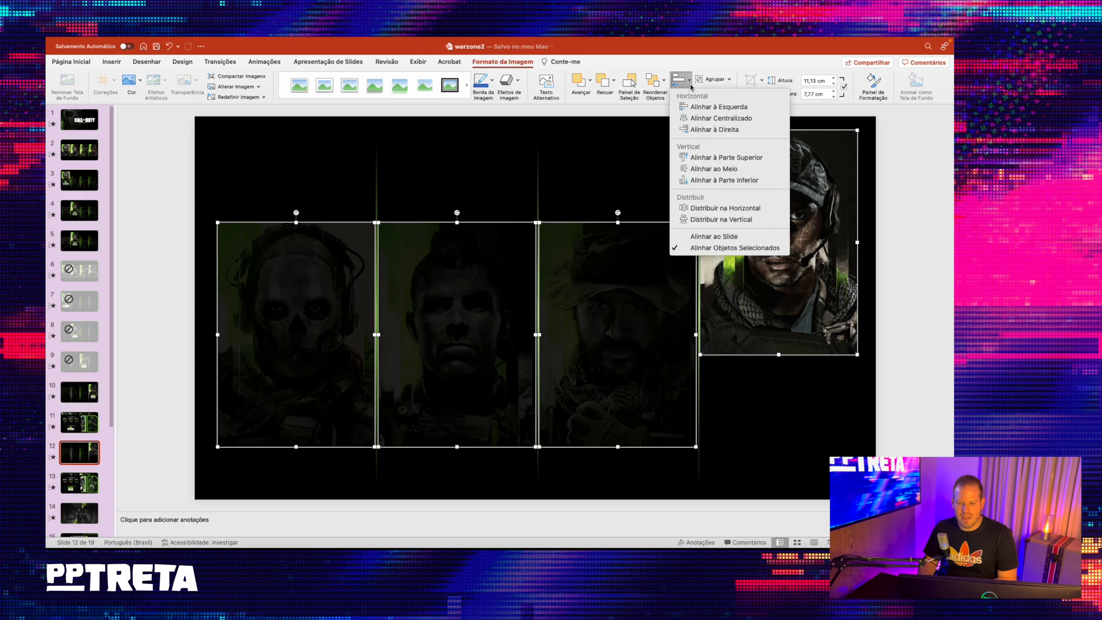
pyautogui.click(712, 157)
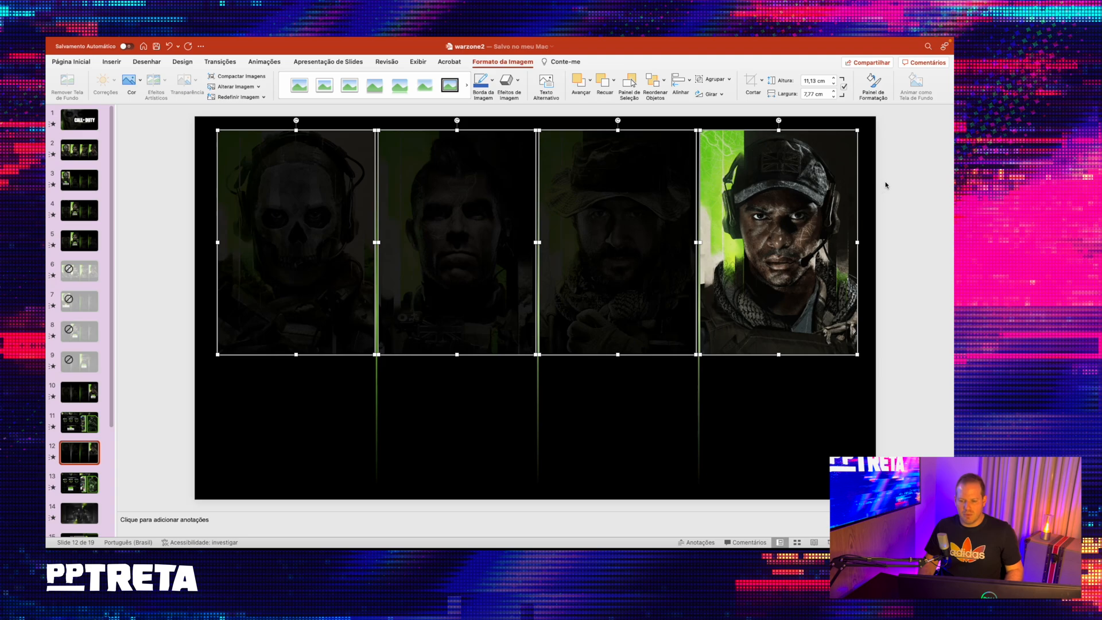
# - Crop the skull-masked first portrait to a strip about 1.51 cm high and reposition the image to frame the eyes
pyautogui.press('Escape')
pyautogui.click(261, 228)
pyautogui.click(751, 80)
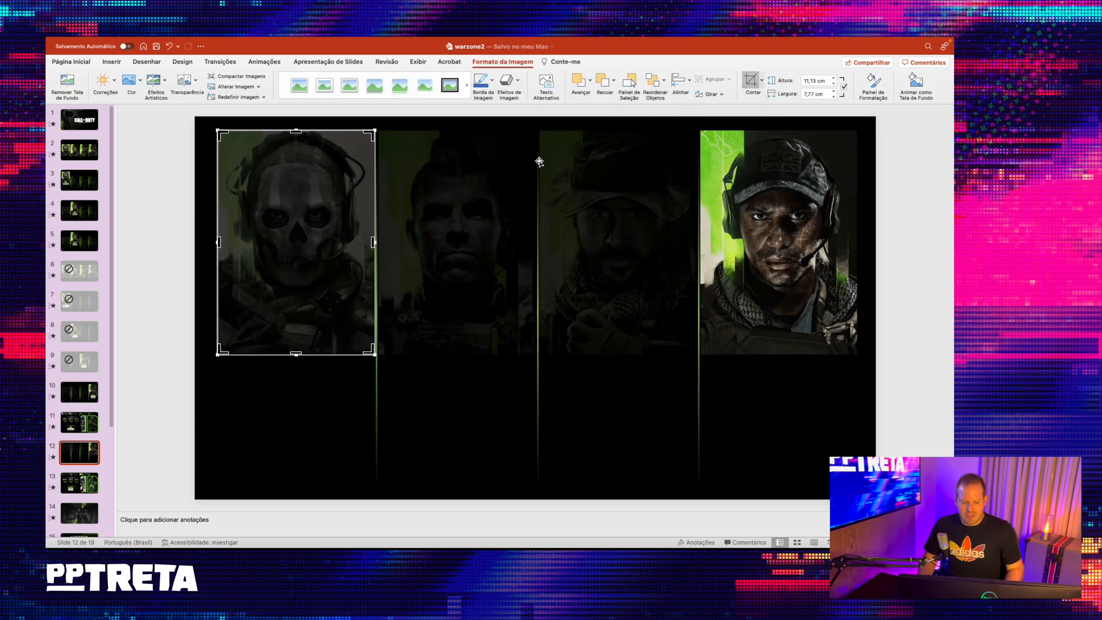
pyautogui.moveTo(296, 355); pyautogui.dragTo(329, 160)
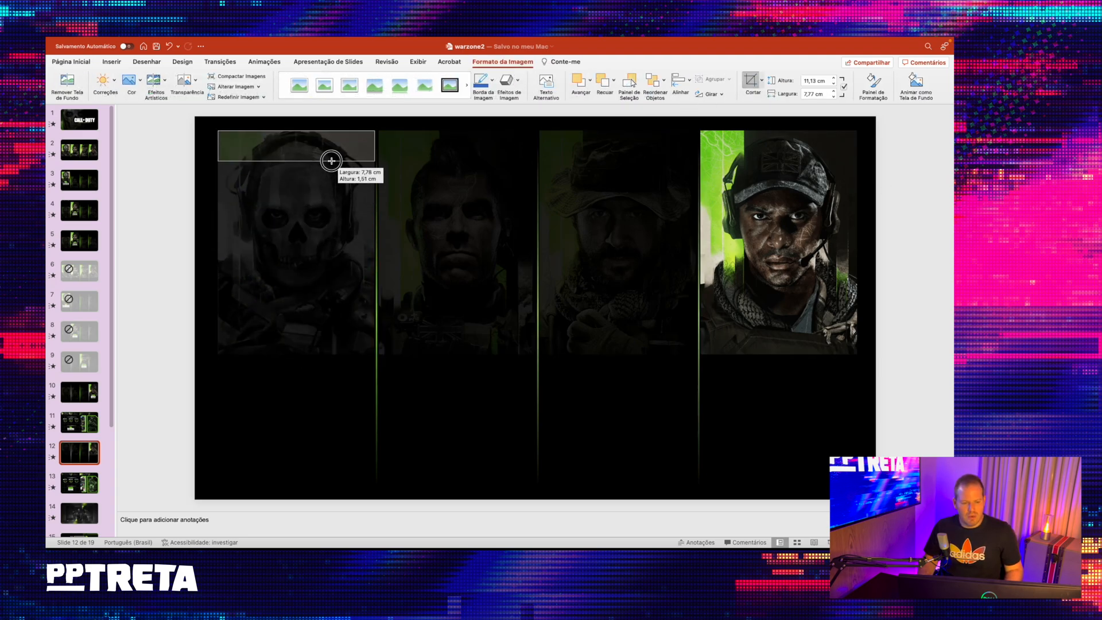
pyautogui.moveTo(330, 247); pyautogui.dragTo(332, 217)
# - Crop the second portrait to a strip about 1.54 cm high and shift the image within it to frame the eyes
pyautogui.click(427, 239)
pyautogui.click(751, 80)
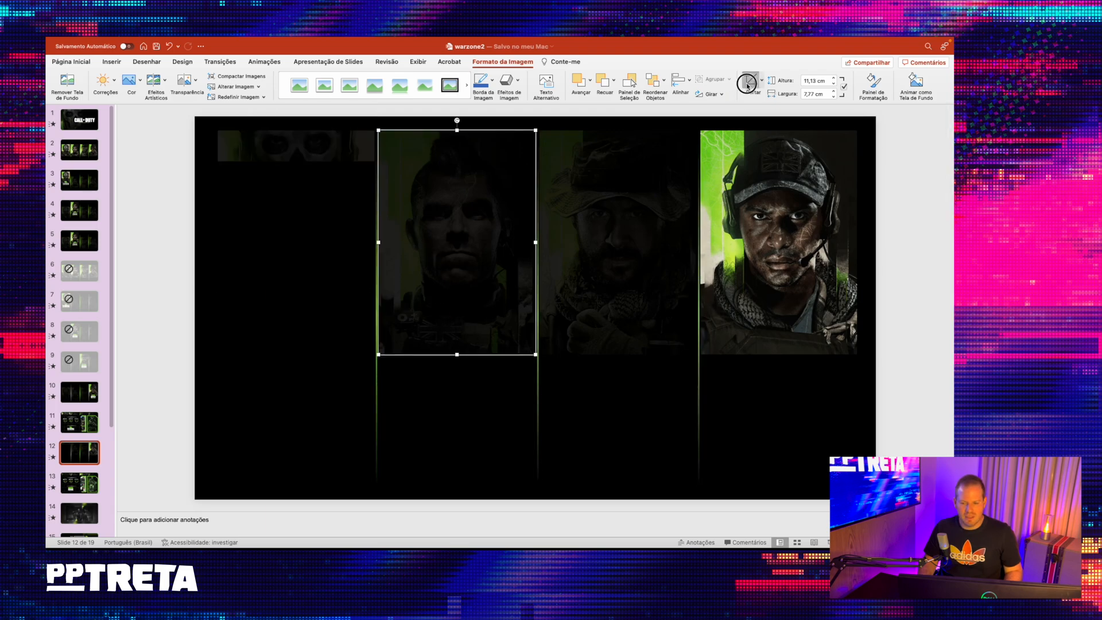
pyautogui.moveTo(458, 355); pyautogui.dragTo(459, 162)
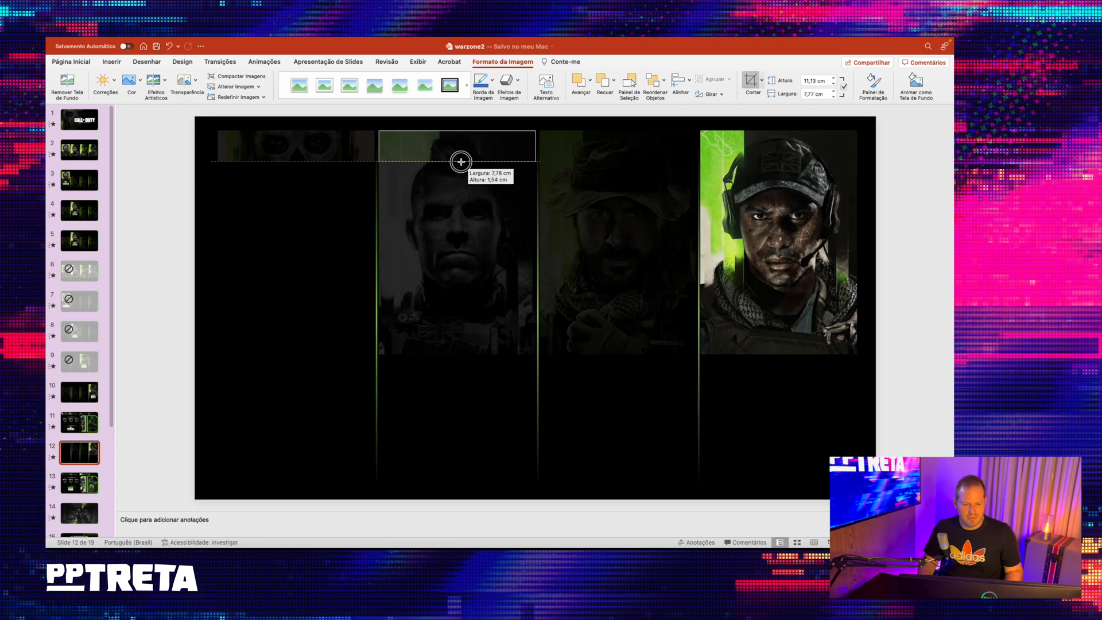
pyautogui.moveTo(455, 276); pyautogui.dragTo(458, 207)
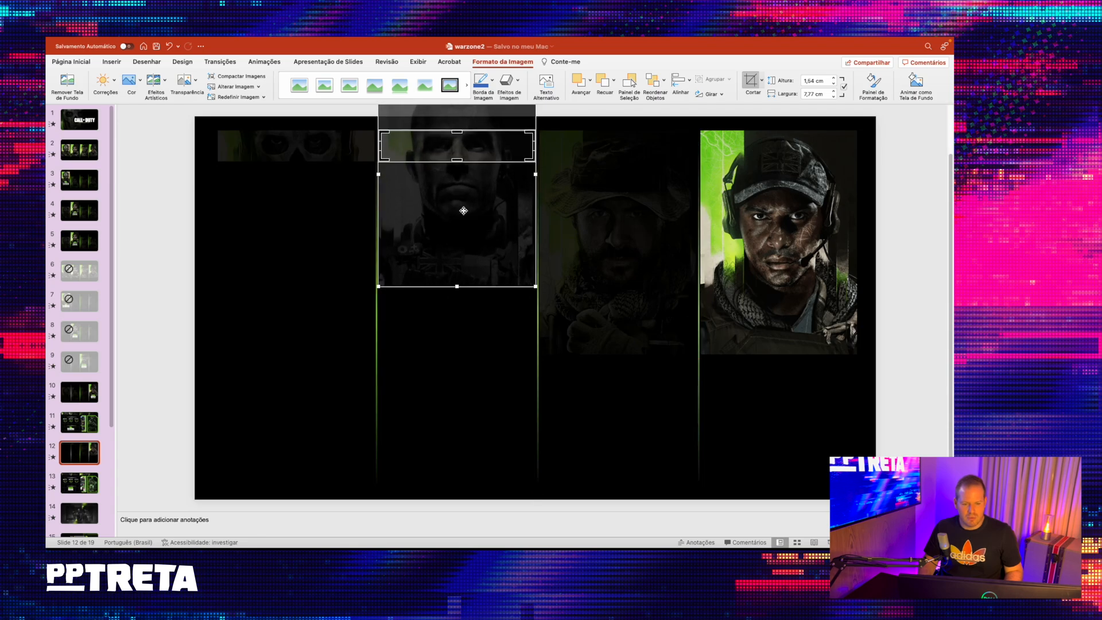
# - Crop the third portrait, the man in the hat, to about 1.54 cm high and reposition the image to frame his eyes
pyautogui.click(591, 251)
pyautogui.click(751, 81)
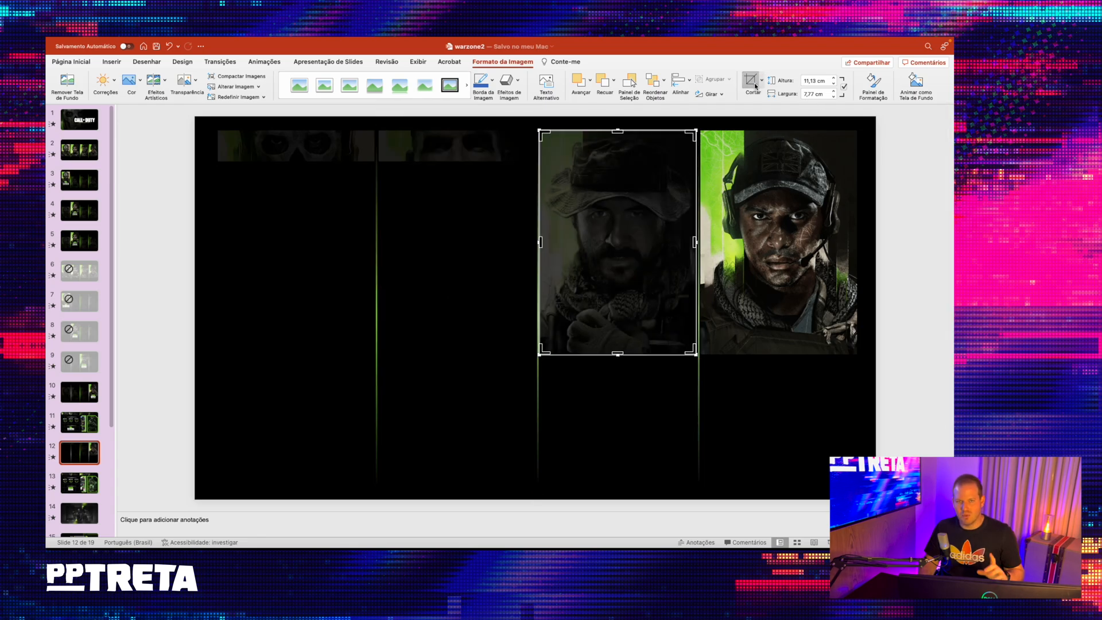
pyautogui.moveTo(614, 352); pyautogui.dragTo(616, 162)
pyautogui.moveTo(623, 250); pyautogui.dragTo(620, 197)
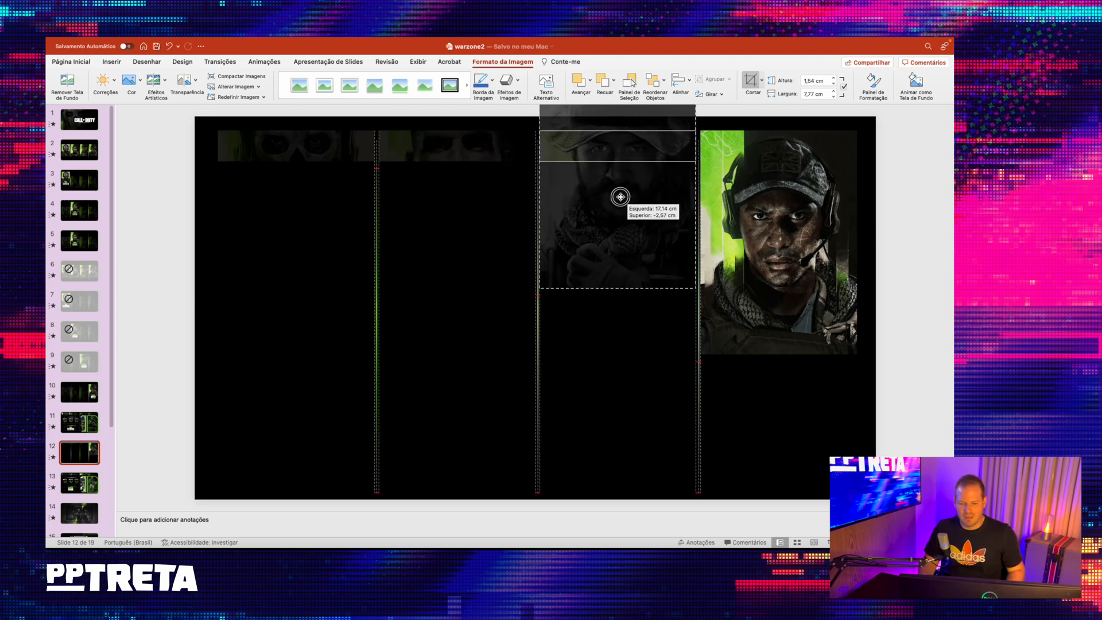
# - Crop the bright fourth portrait to a strip about 1.54 cm high with the eyes framed inside it
pyautogui.click(797, 244)
pyautogui.click(751, 81)
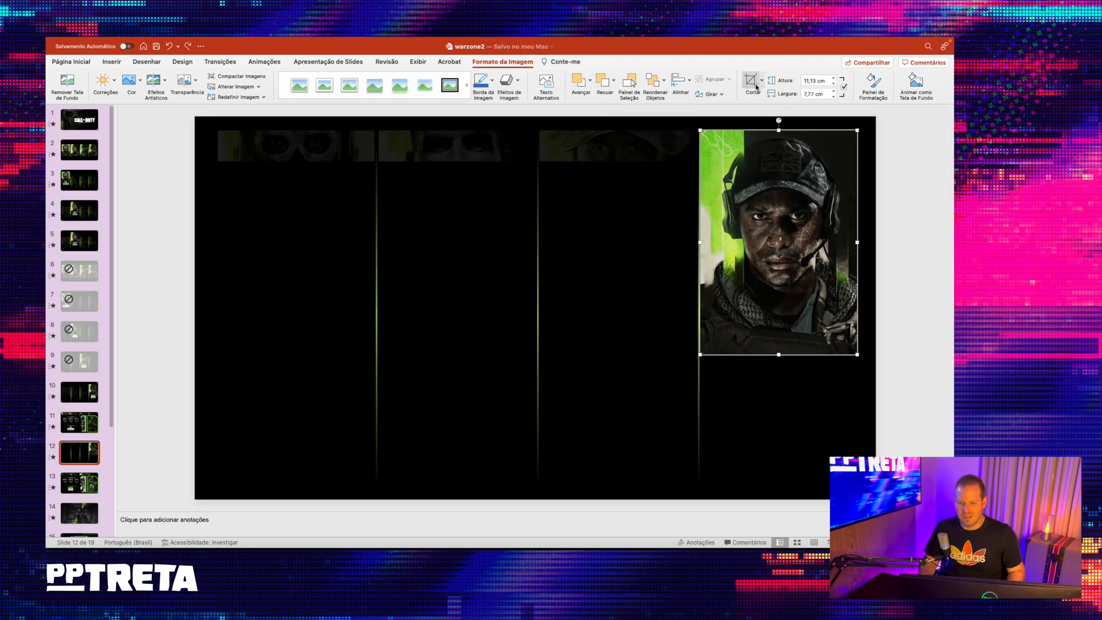
pyautogui.moveTo(779, 353); pyautogui.dragTo(782, 167)
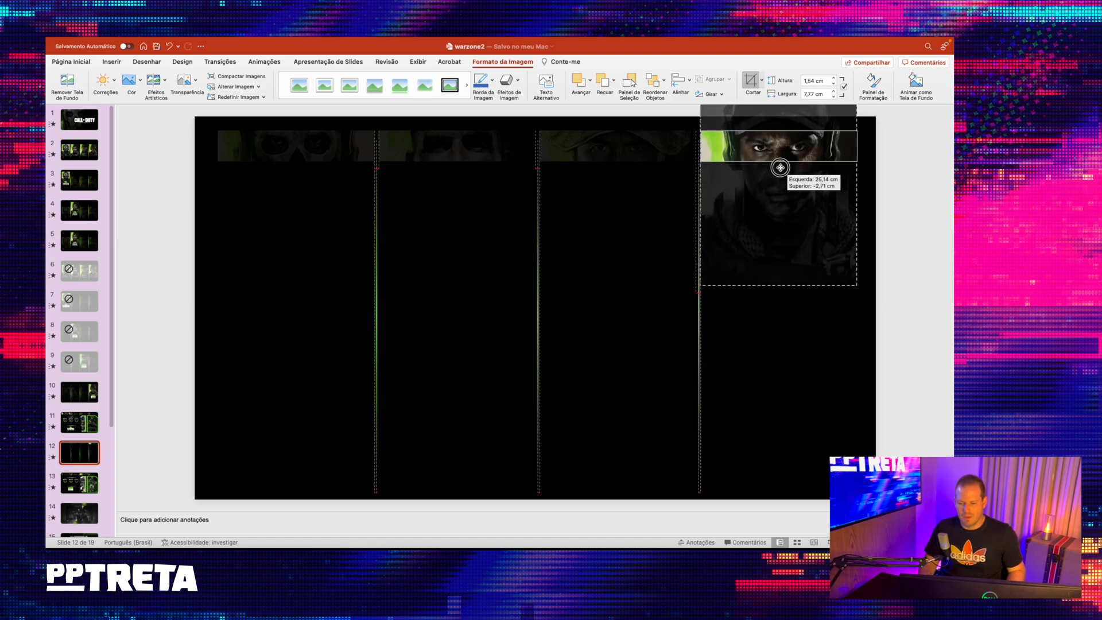
pyautogui.click(888, 175)
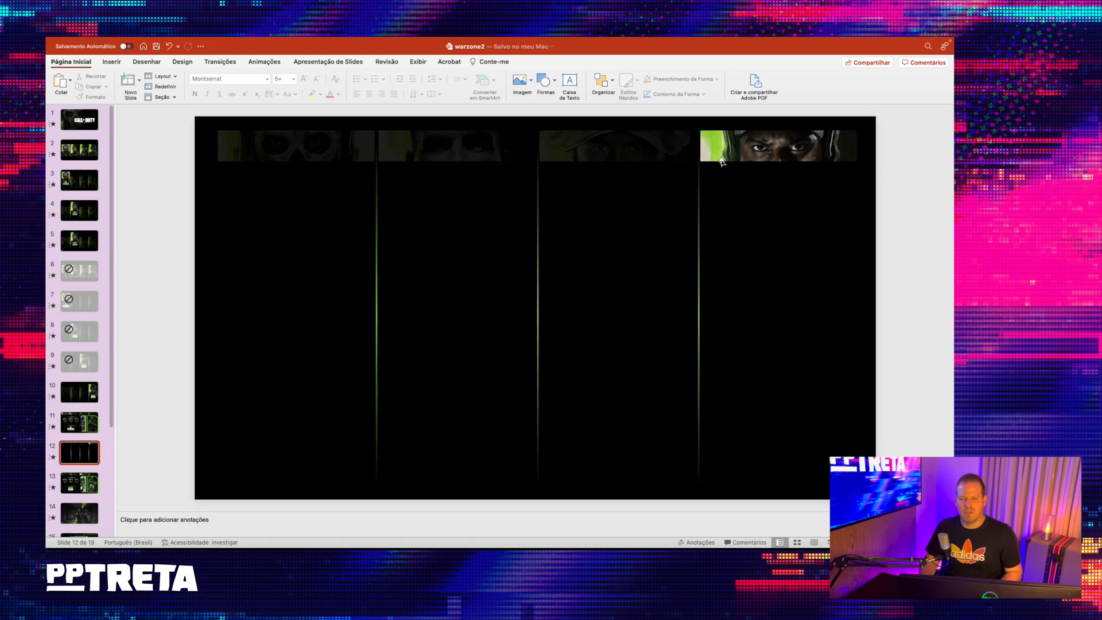
# - Group the three vertical green divider lines
pyautogui.click(374, 279)
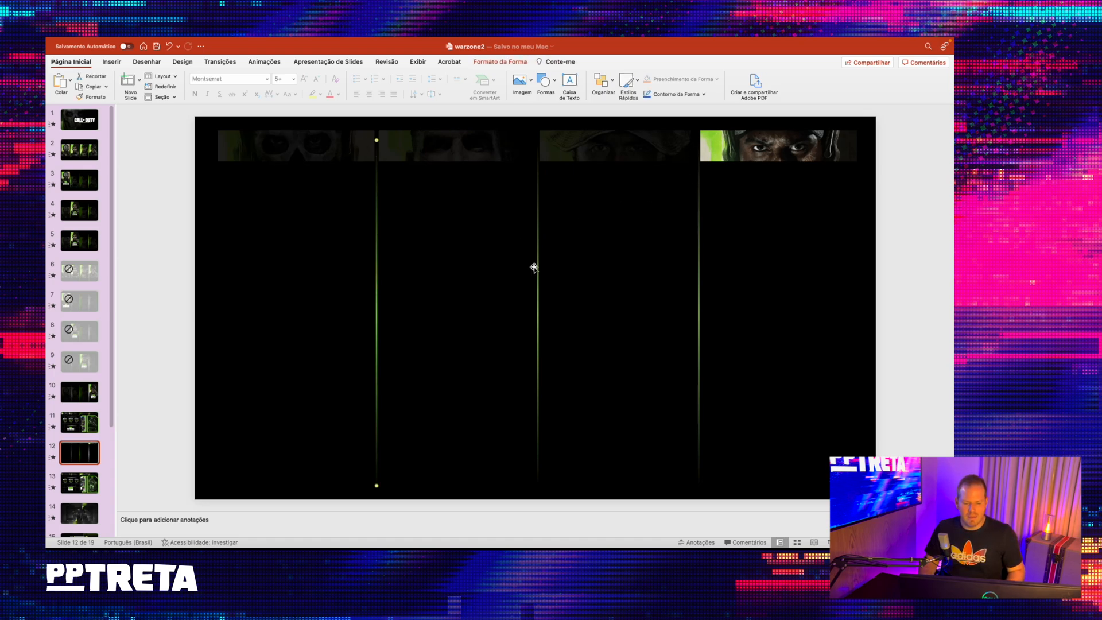
pyautogui.keyDown('shift'); pyautogui.click(538, 264); pyautogui.keyUp('shift')
pyautogui.keyDown('shift'); pyautogui.click(701, 260); pyautogui.keyUp('shift')
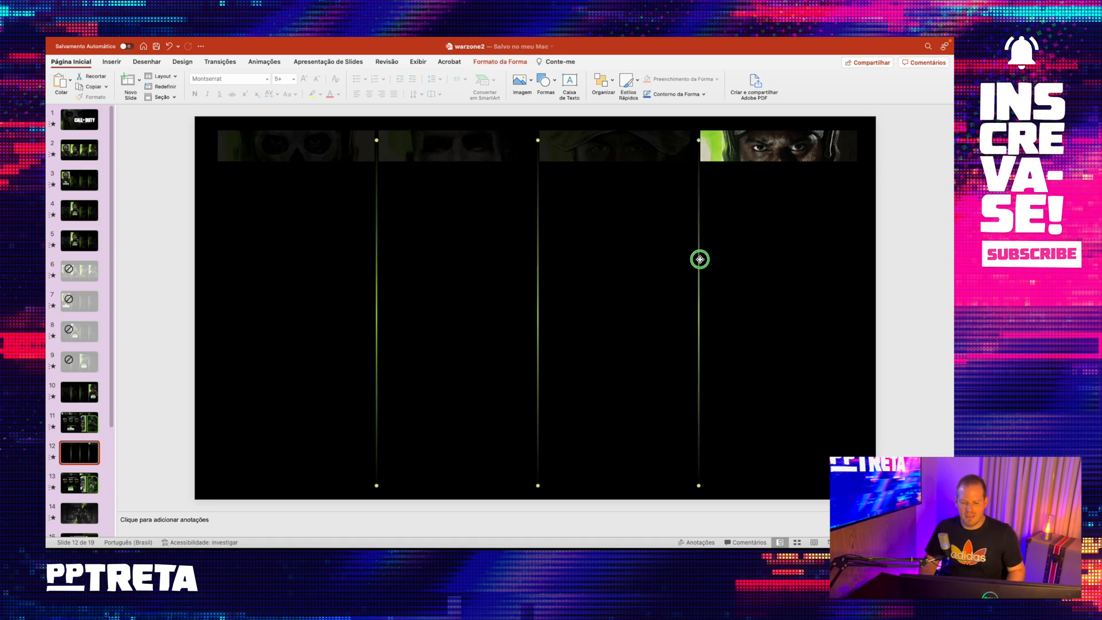
pyautogui.rightClick(701, 258)
pyautogui.moveTo(746, 300)
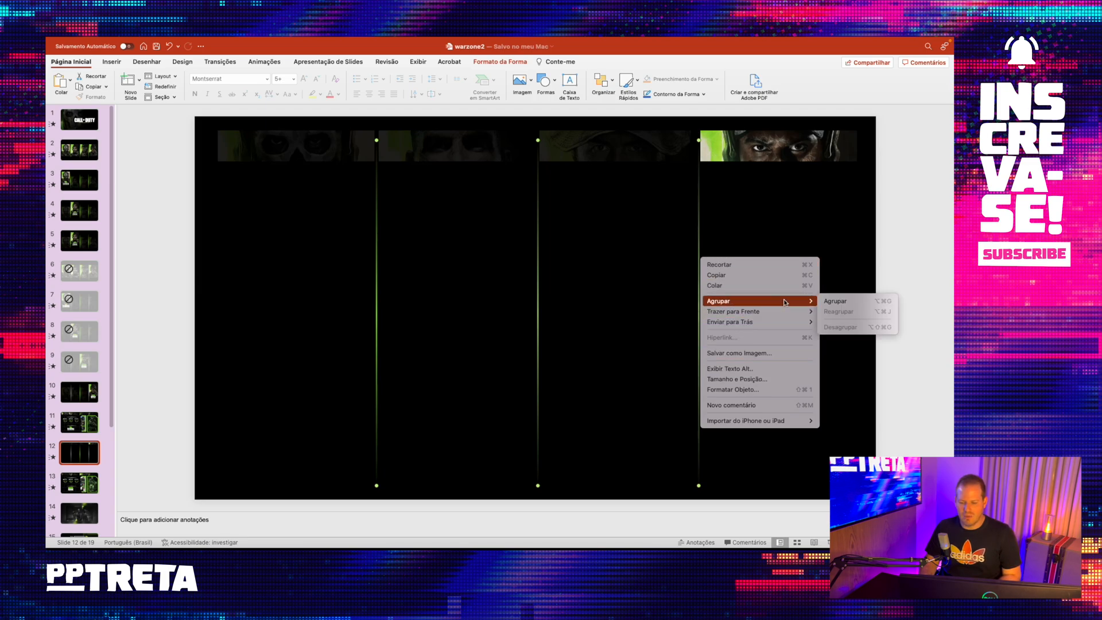
pyautogui.click(833, 301)
# - Shorten the grouped divider lines to just beyond the strip height, center them vertically on the strips, and ungroup them
pyautogui.moveTo(537, 492); pyautogui.dragTo(539, 191)
pyautogui.press('Up')
pyautogui.press('Up')
pyautogui.press('Up')
pyautogui.press('Up')
pyautogui.press('Up')
pyautogui.press('Down')
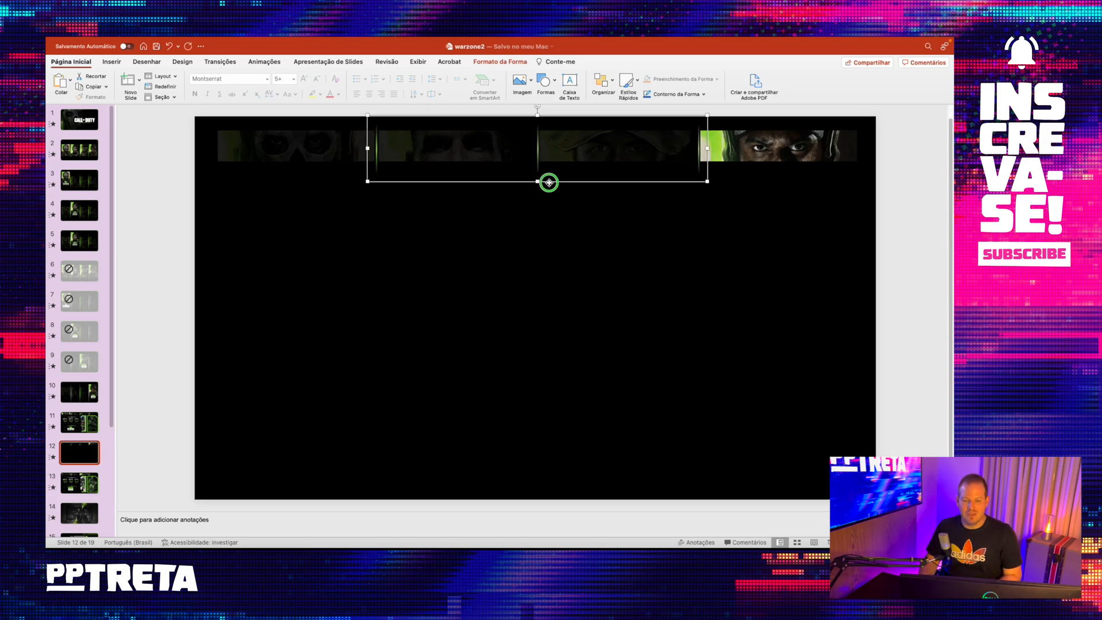
pyautogui.rightClick(549, 183)
pyautogui.moveTo(600, 225)
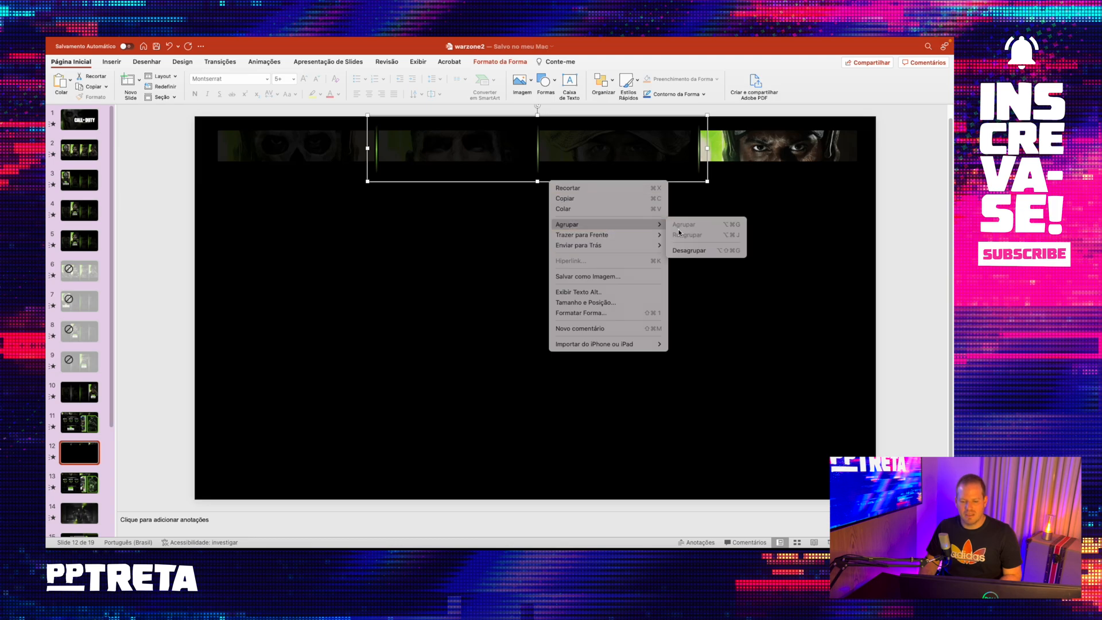
pyautogui.click(684, 250)
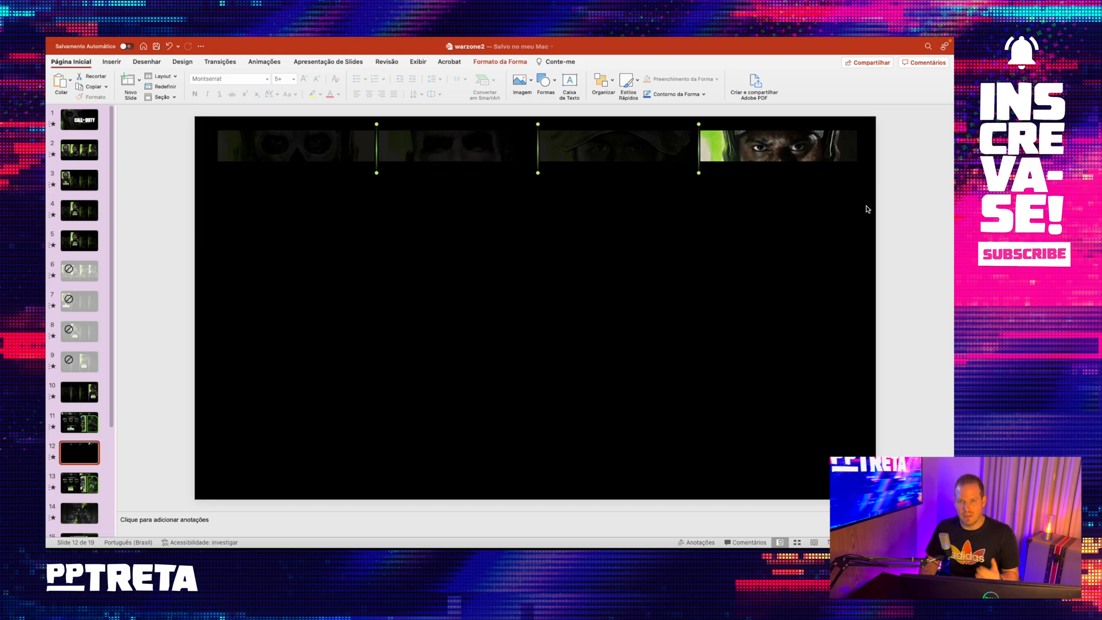
# - Copy the third strip's formatting, with its 85% image transparency, onto the bright fourth portrait strip
pyautogui.click(592, 151)
pyautogui.click(502, 62)
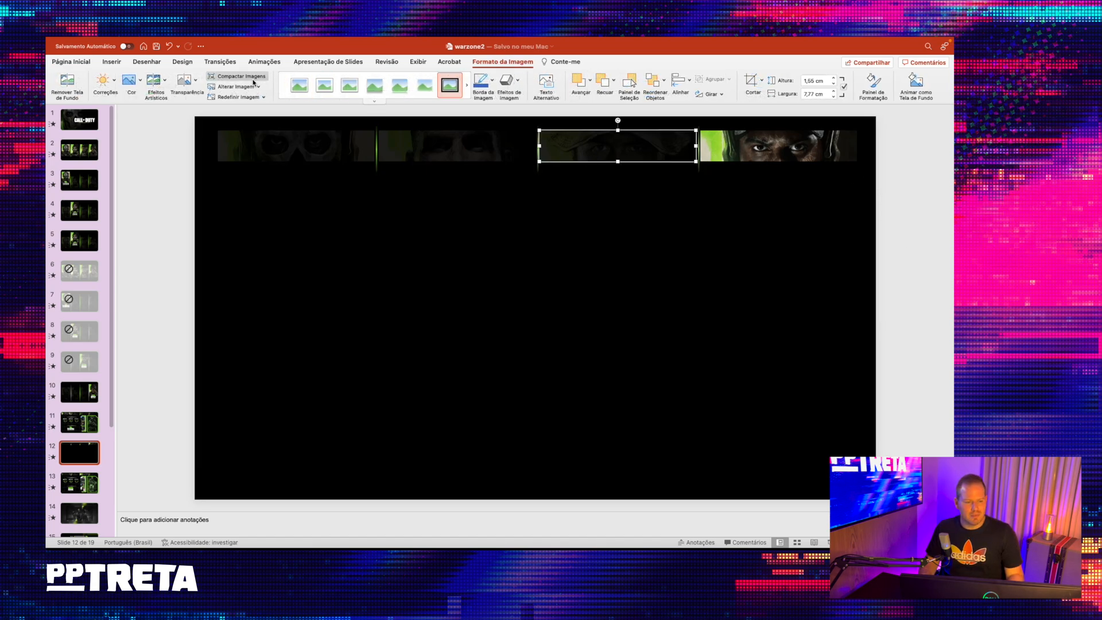
pyautogui.click(193, 85)
pyautogui.click(306, 136)
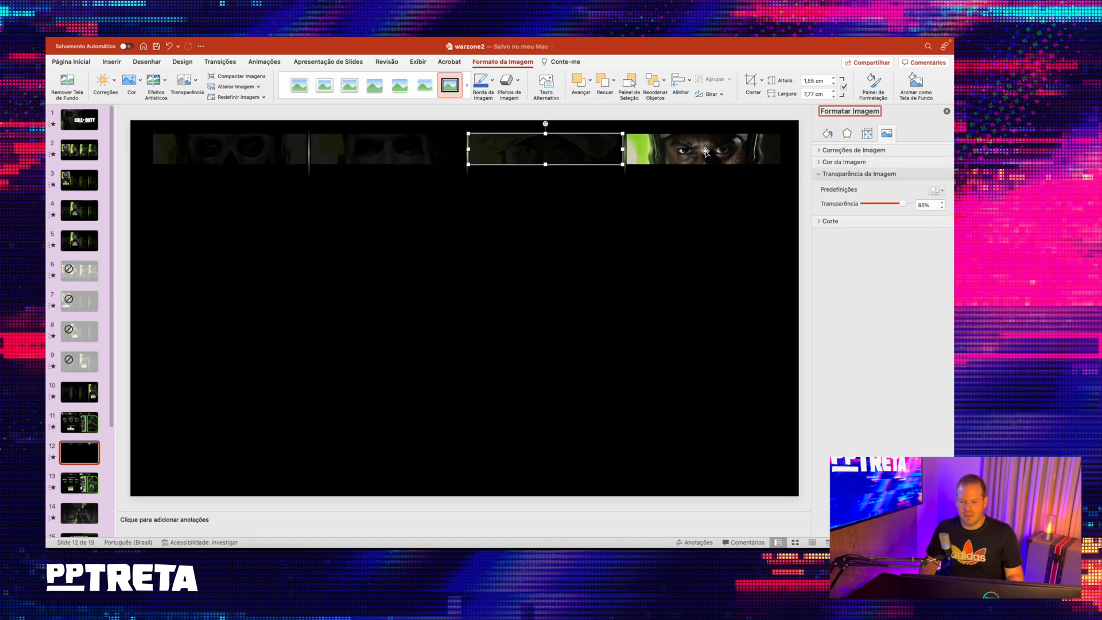
pyautogui.click(58, 62)
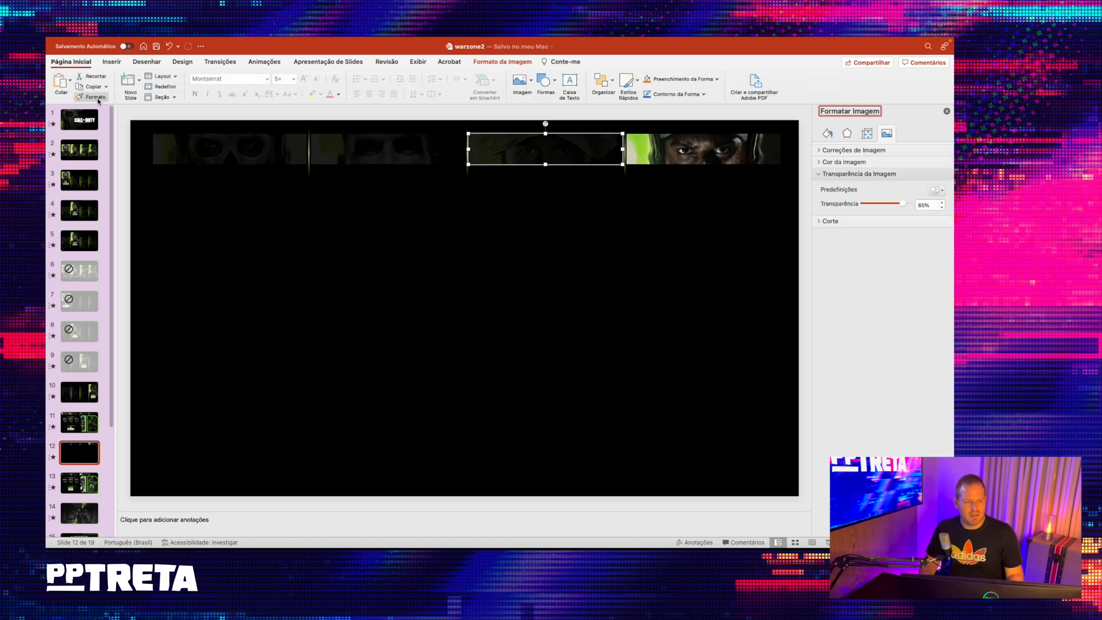
pyautogui.click(697, 149)
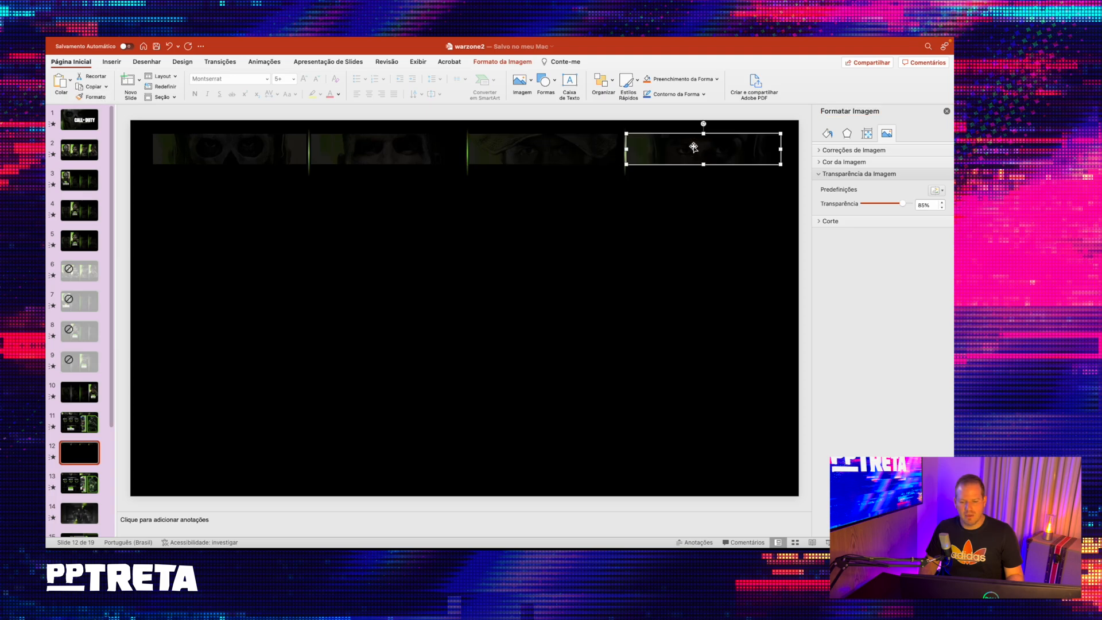
# - Remove the image transparency from the first strip, the skull mask, so it is fully opaque
pyautogui.click(206, 147)
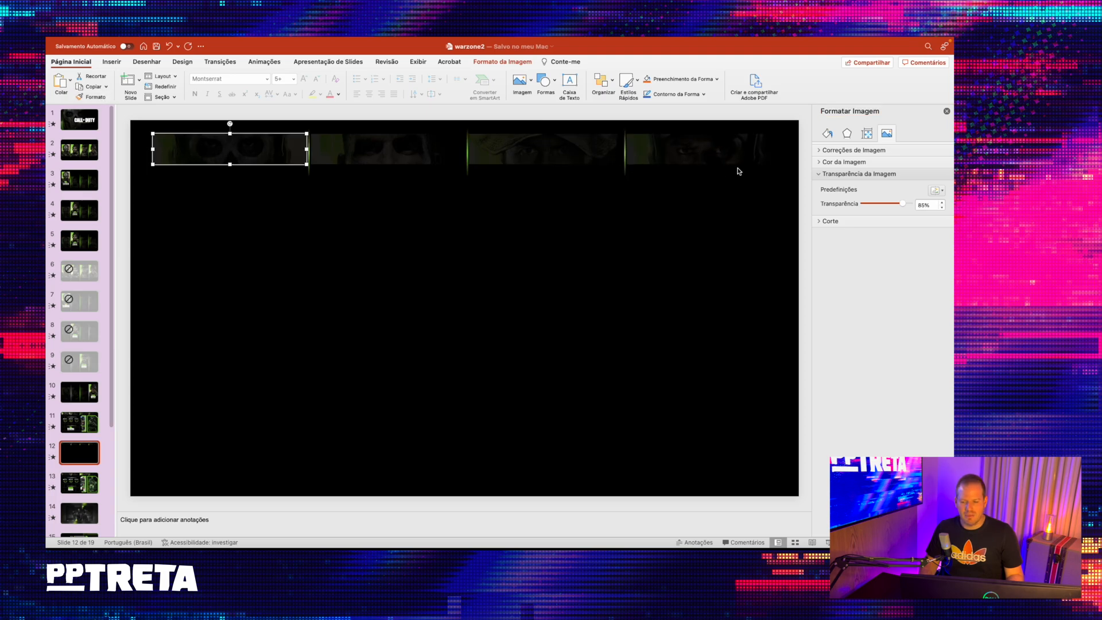
pyautogui.moveTo(900, 205); pyautogui.dragTo(831, 208)
pyautogui.click(189, 119)
# - Reorder the slides so the new eye-strip slide directly follows slide 10, ahead of the finished Simon slide, and select slide 10
pyautogui.click(79, 424)
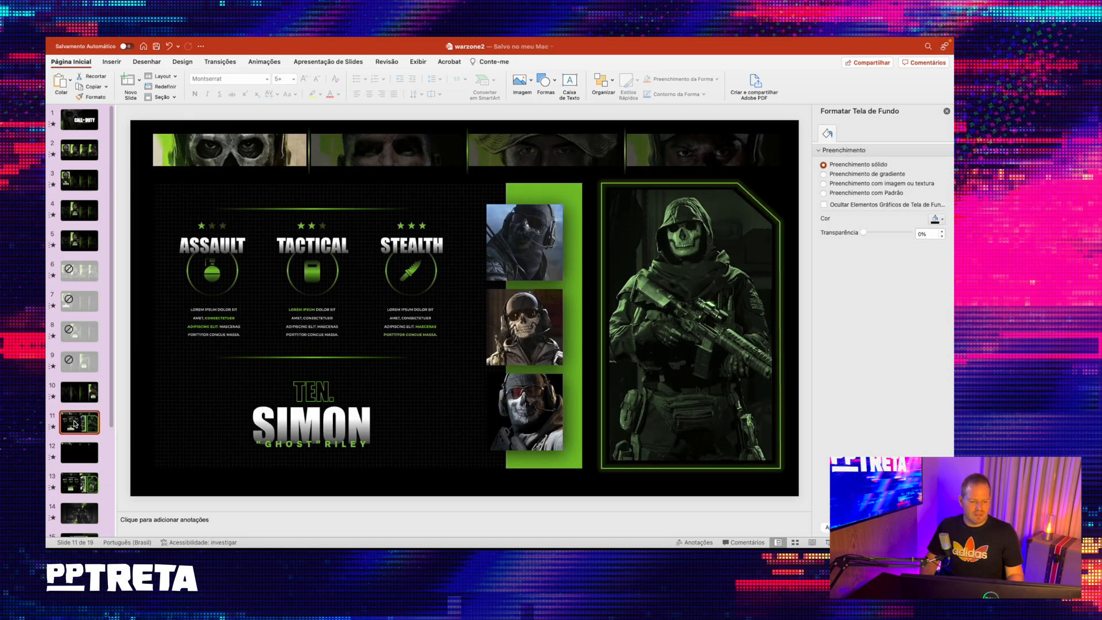
pyautogui.moveTo(79, 424); pyautogui.dragTo(80, 414)
pyautogui.click(80, 396)
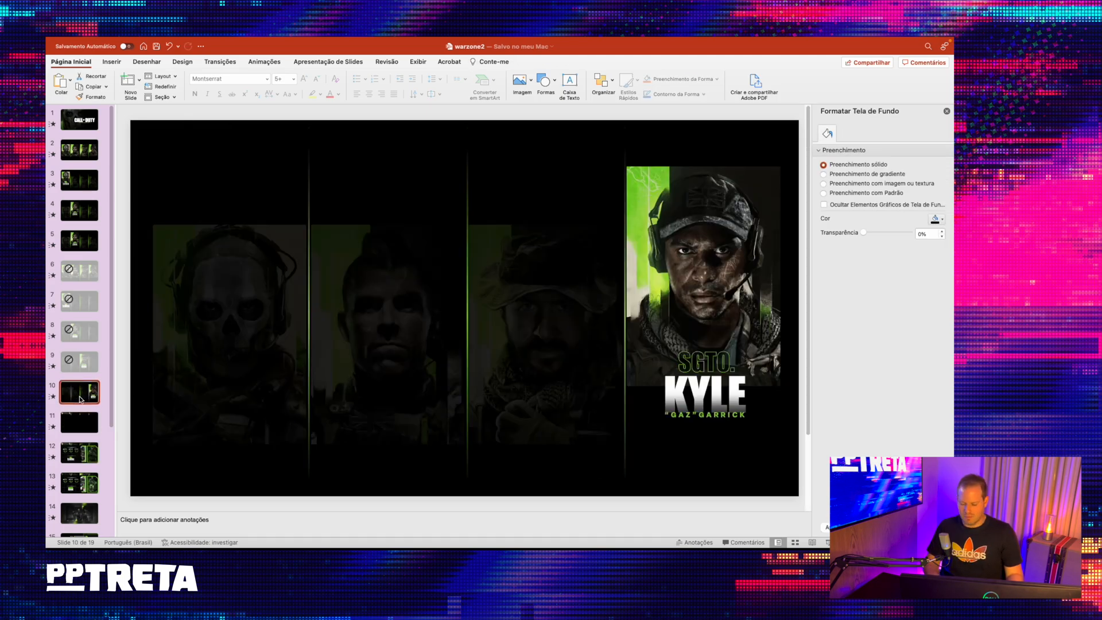
# - Play the slide show from slide 10, replay the morph into the eye strips, and end the show
pyautogui.press('super+Return')
pyautogui.press('Right')
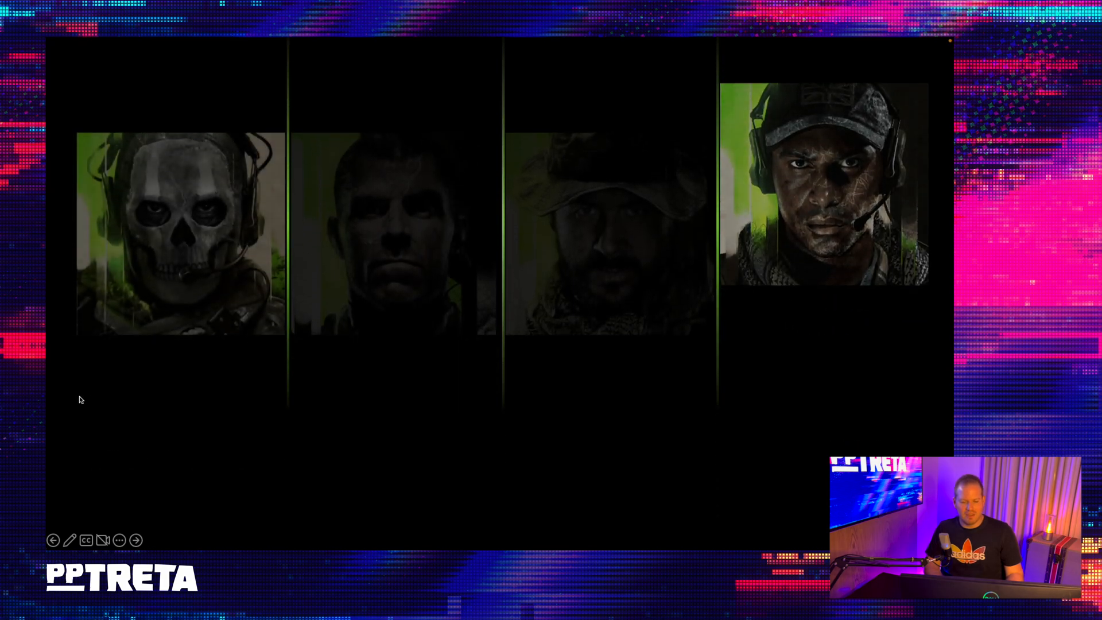
pyautogui.press('Left')
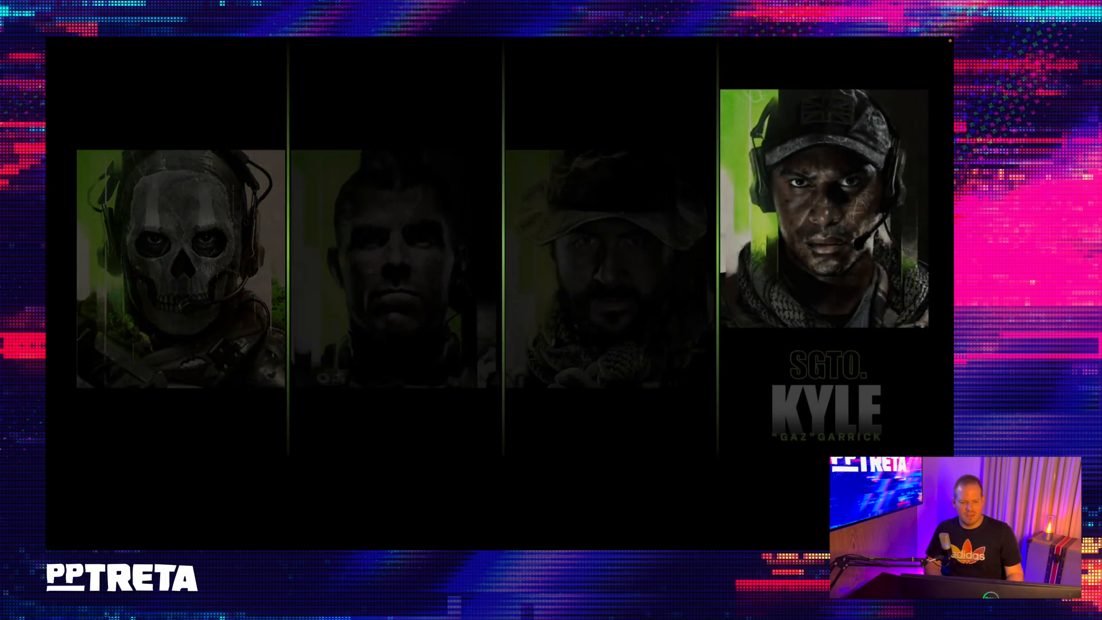
pyautogui.press('Right')
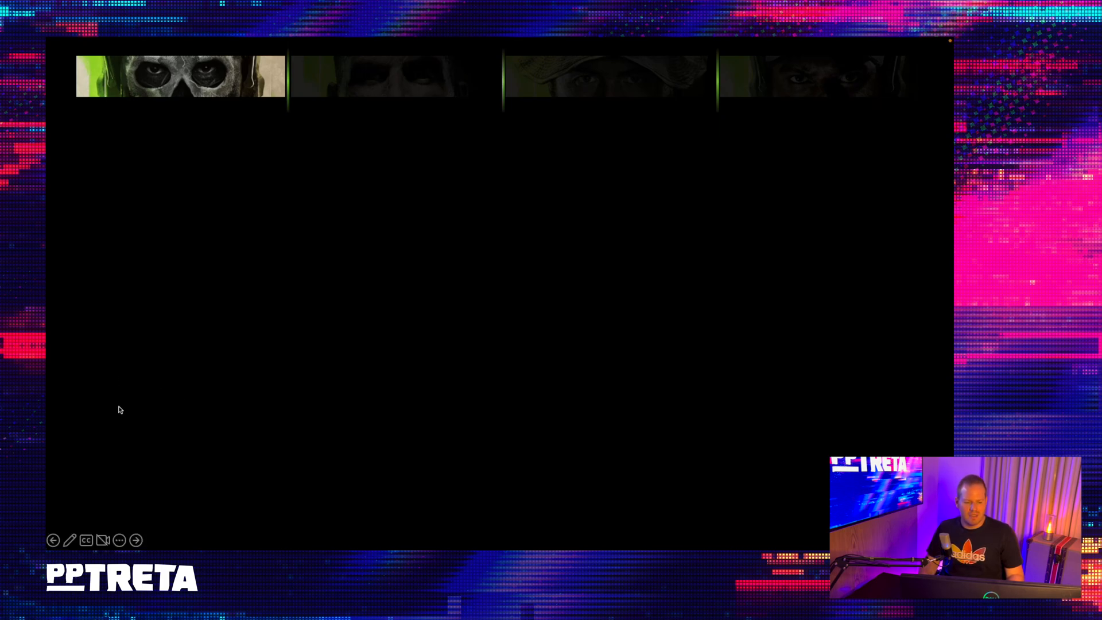
pyautogui.click(118, 540)
pyautogui.click(134, 536)
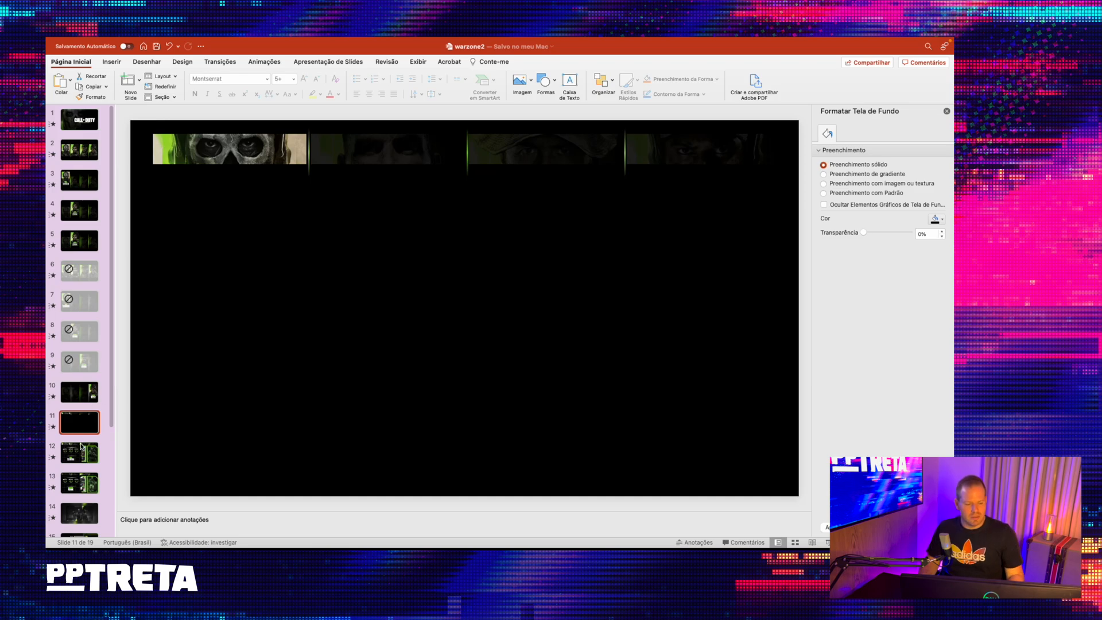
# - Examine the finished Simon slide's patterned panel, green bar and chamfered character frame as references
pyautogui.press('Down')
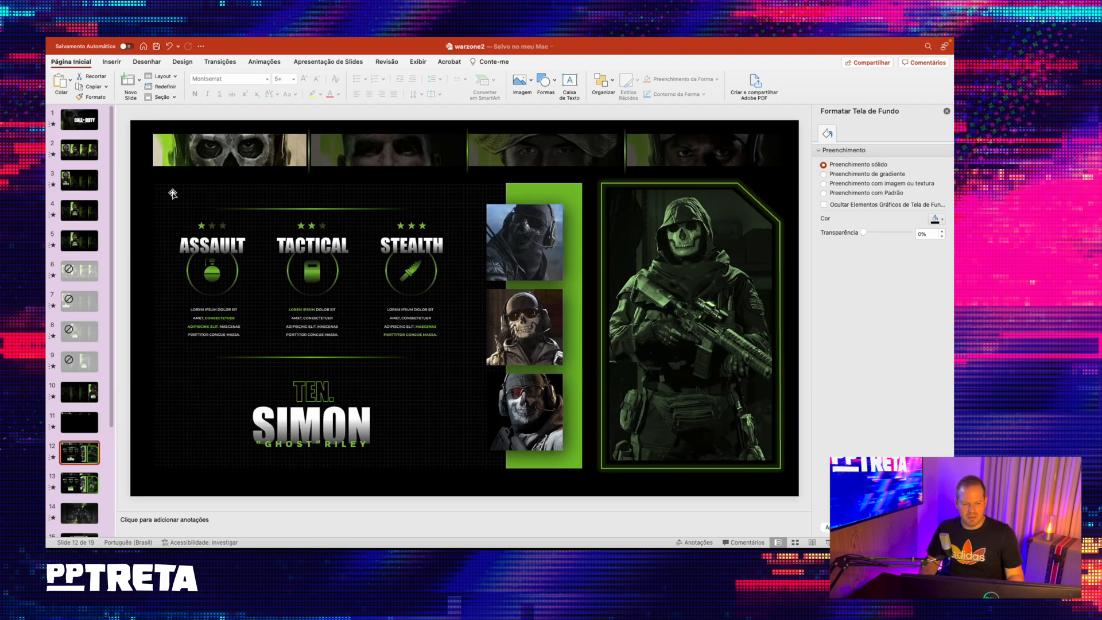
pyautogui.click(232, 189)
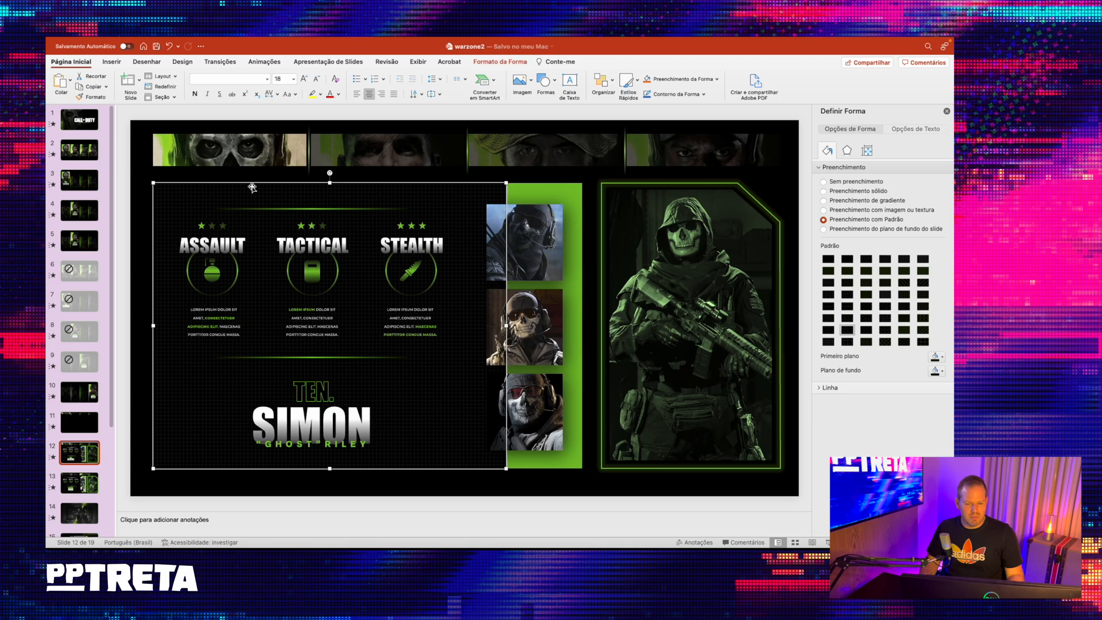
pyautogui.click(565, 190)
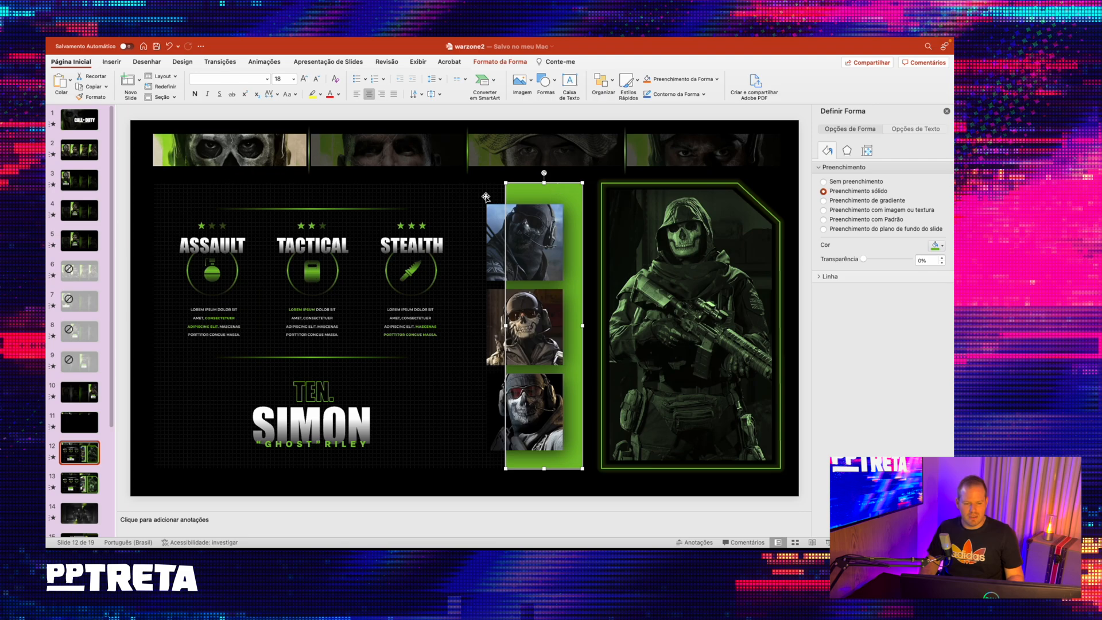
pyautogui.click(371, 193)
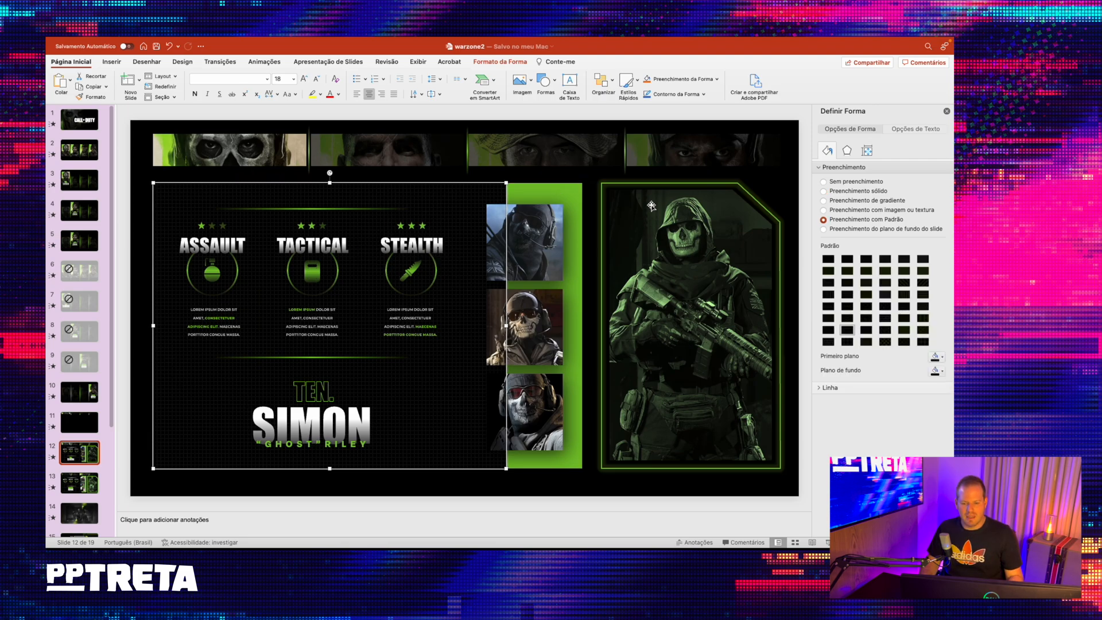
pyautogui.click(653, 185)
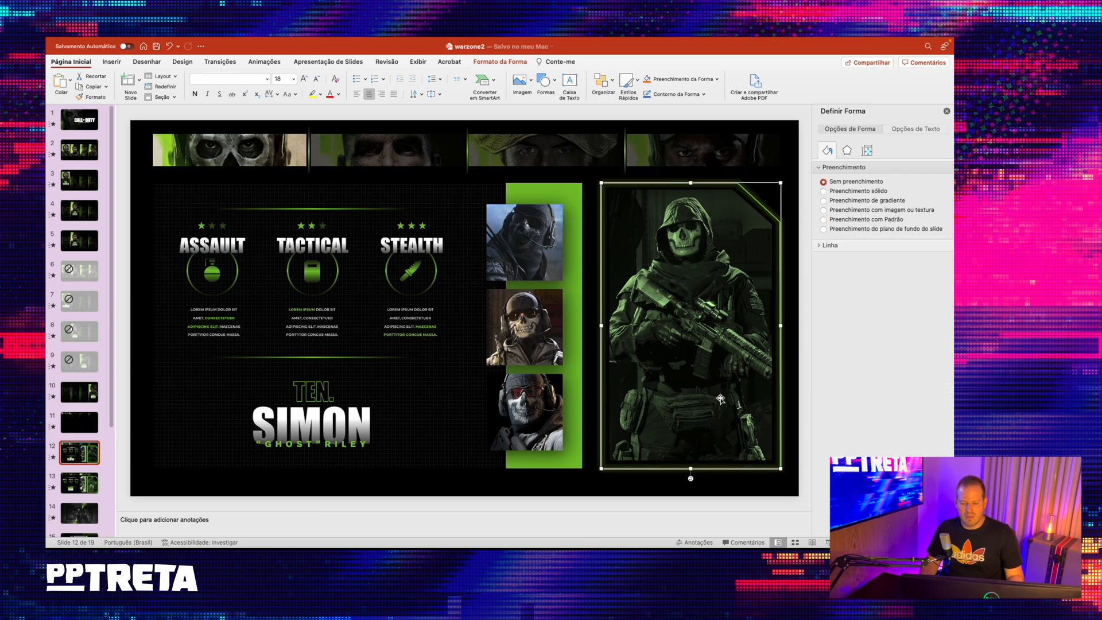
# - On slide 11, draw a rectangle about 15.77 cm wide and 15.22 cm high below the first two eye strips
pyautogui.click(79, 423)
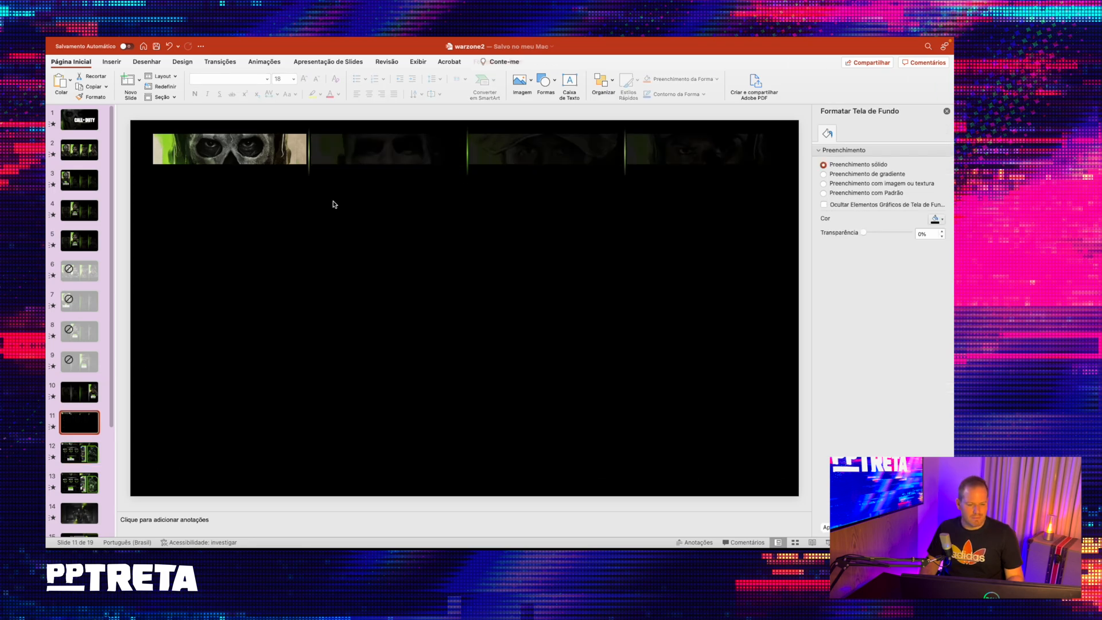
pyautogui.click(544, 81)
pyautogui.click(624, 109)
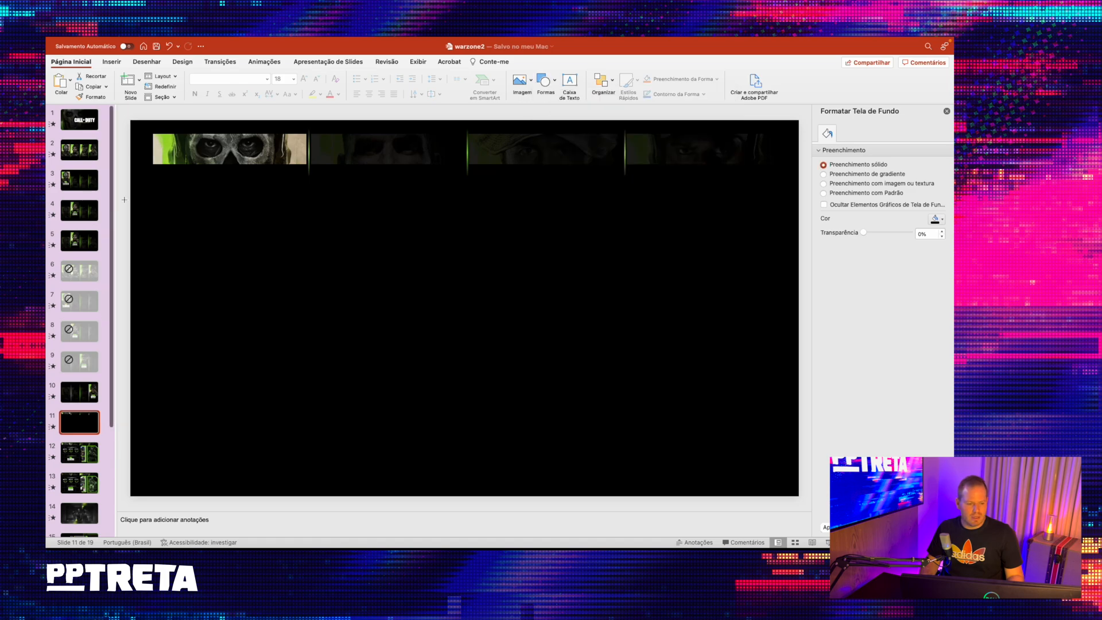
pyautogui.click(160, 188)
pyautogui.moveTo(399, 396); pyautogui.dragTo(465, 477)
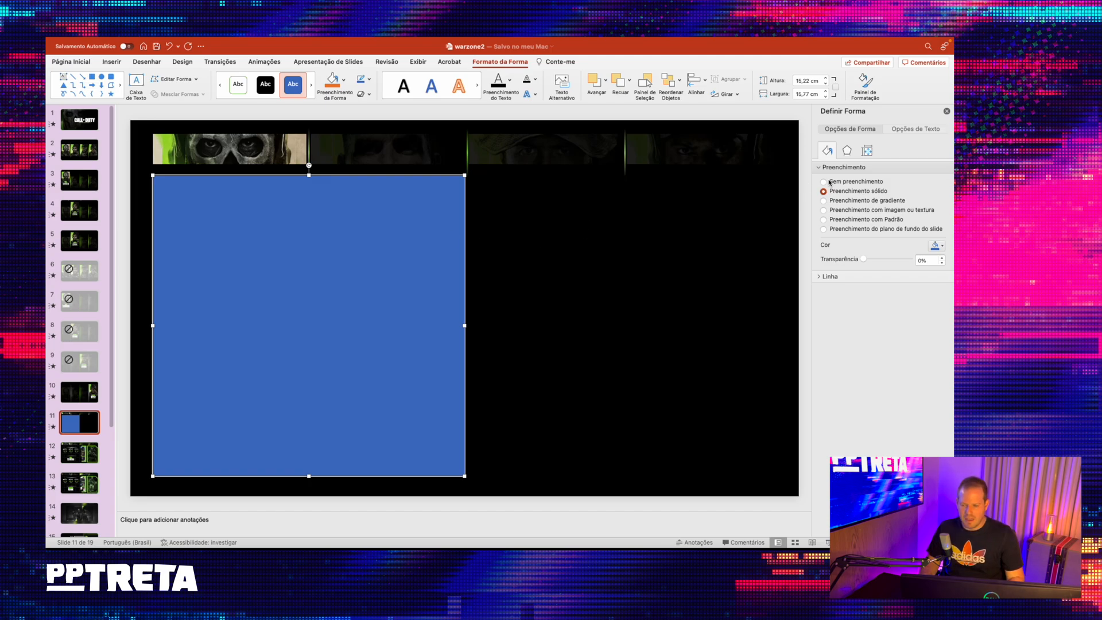
# - Open the rectangle's shape formatting and give it a pattern fill with the fine dotted grid
pyautogui.click(946, 111)
pyautogui.rightClick(494, 255)
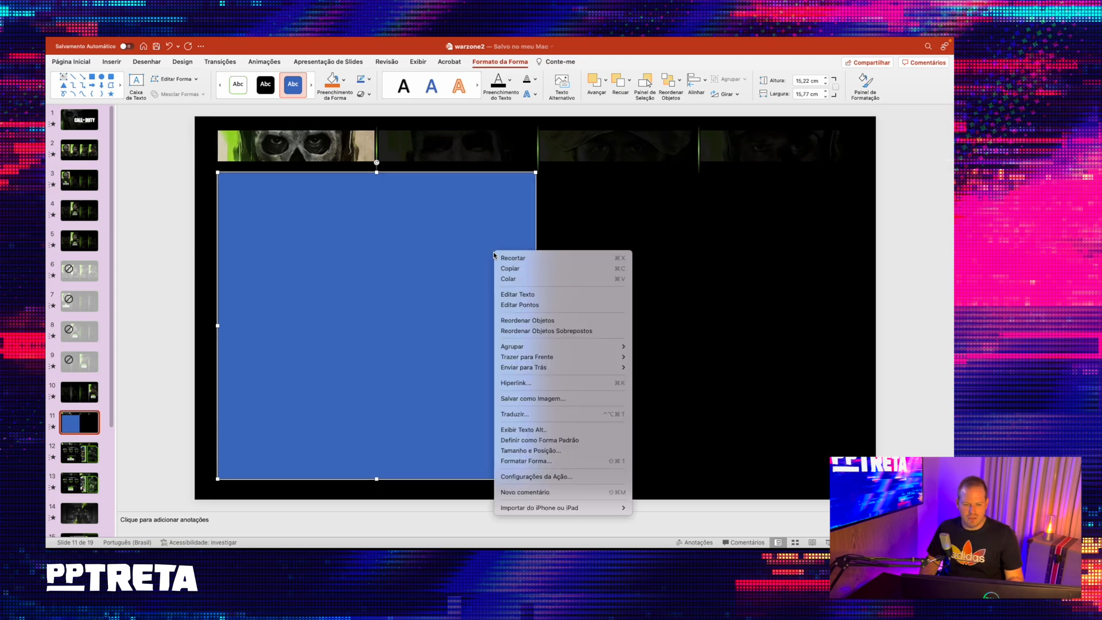
pyautogui.click(525, 461)
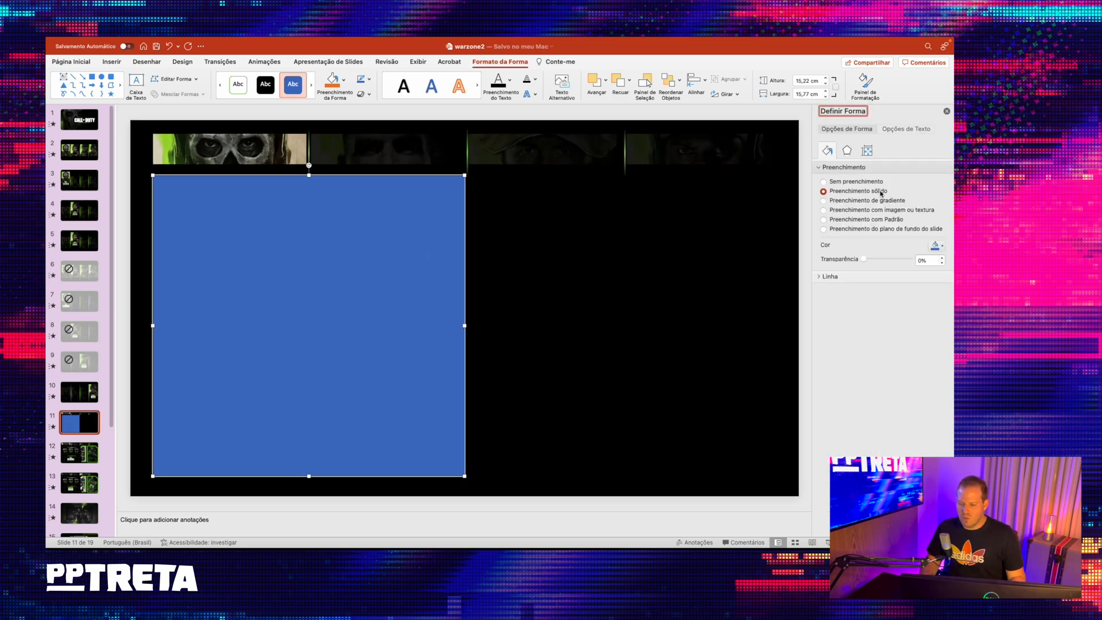
pyautogui.click(824, 219)
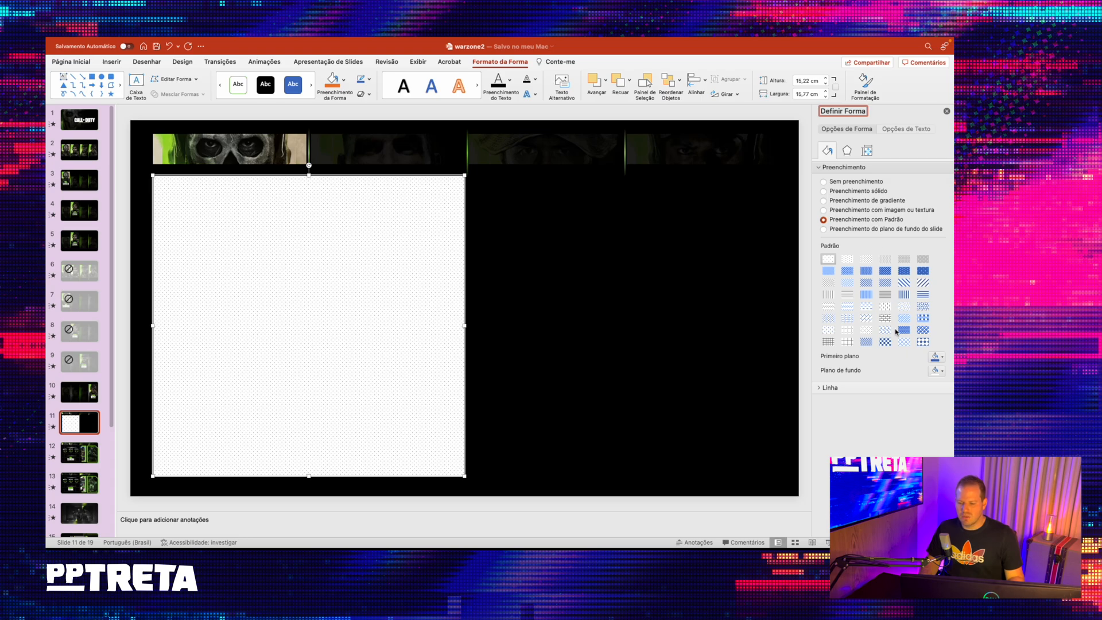
pyautogui.click(848, 342)
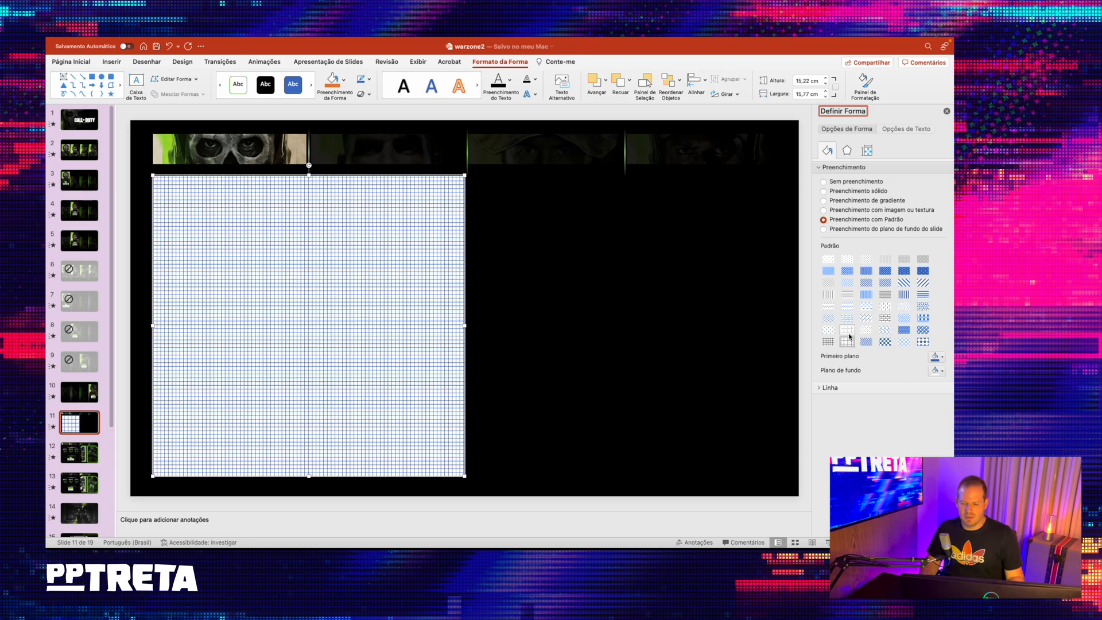
pyautogui.click(848, 331)
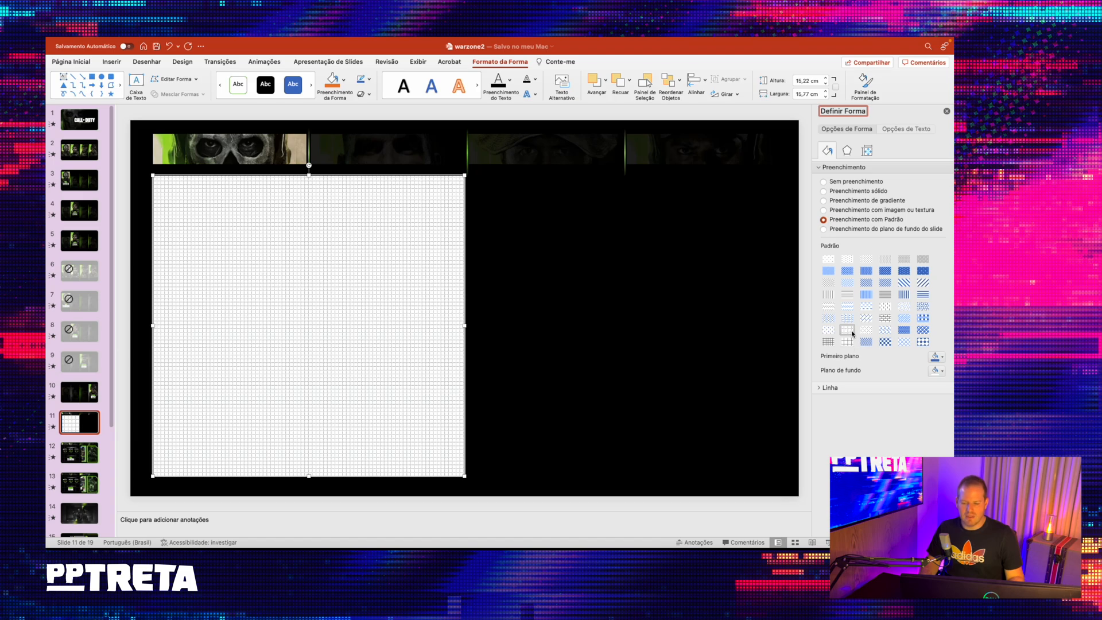
# - Set the grid pattern's foreground color to the green sampled from the first vertical divider line
pyautogui.click(942, 360)
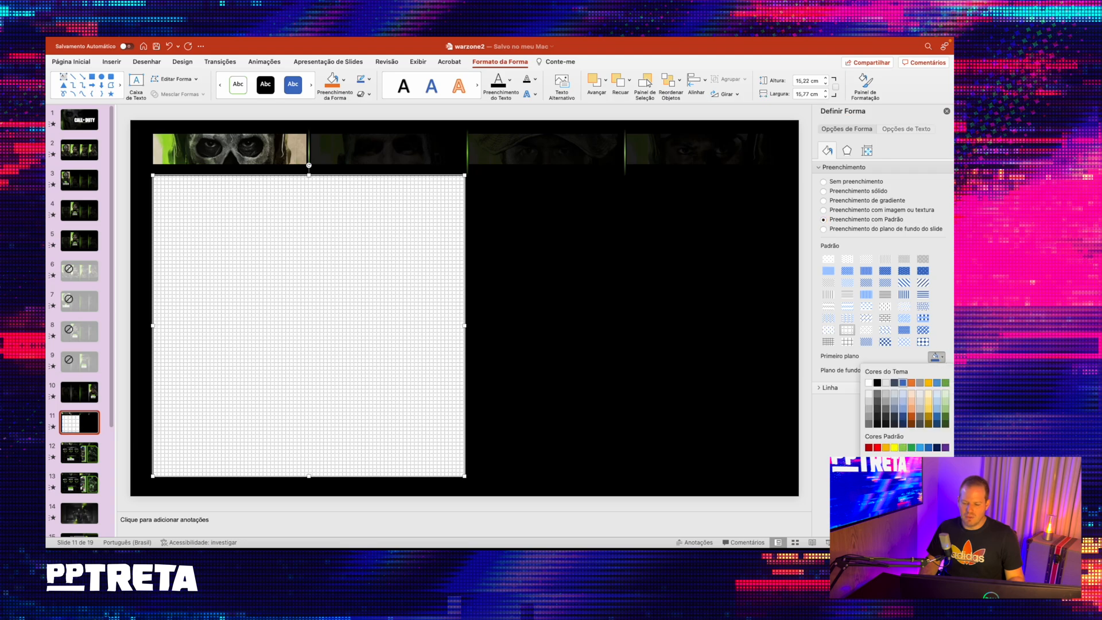
pyautogui.click(870, 470)
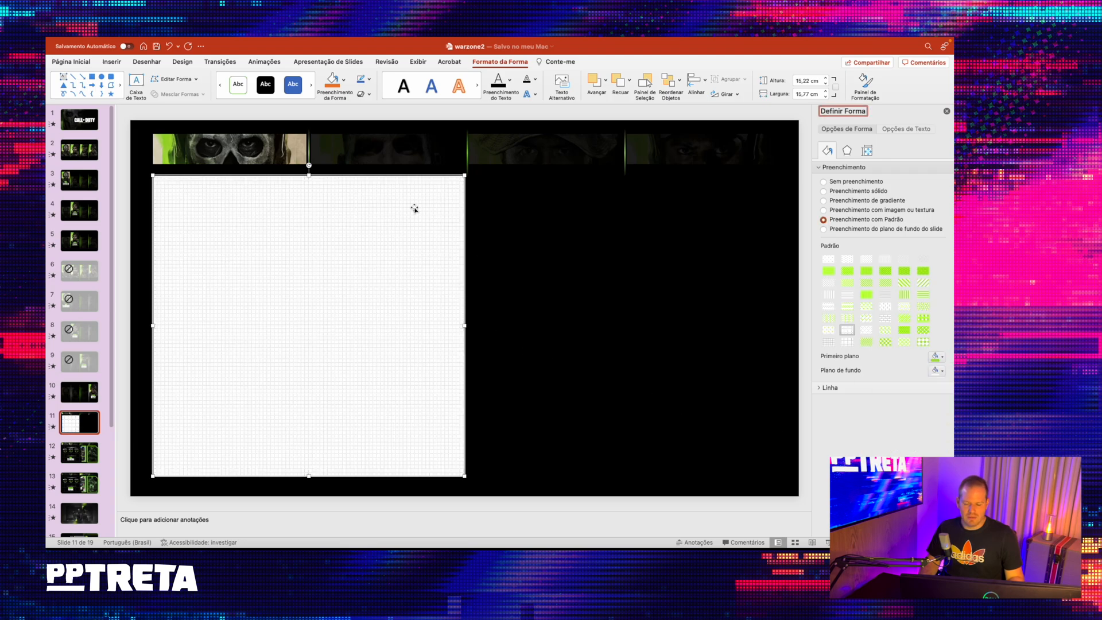
pyautogui.click(938, 356)
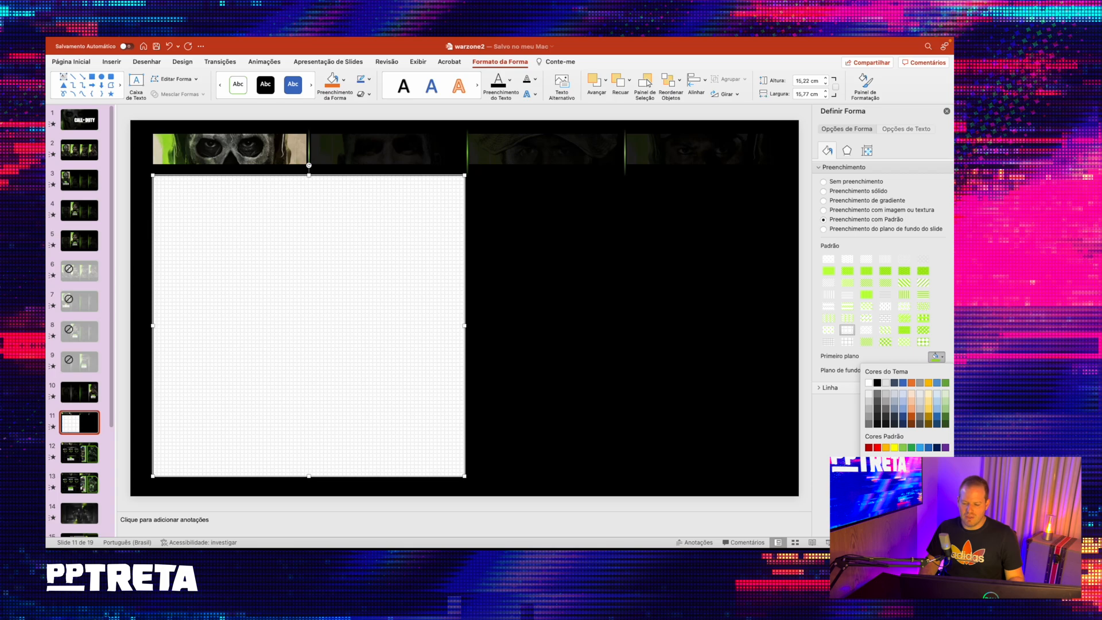
pyautogui.click(884, 483)
pyautogui.click(471, 268)
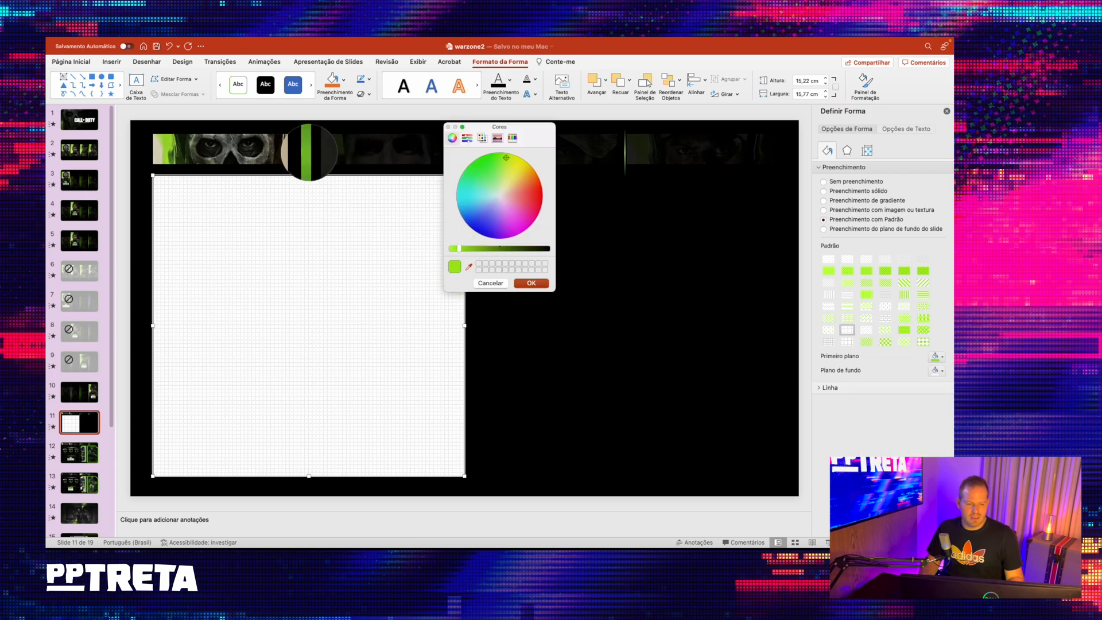
pyautogui.click(309, 152)
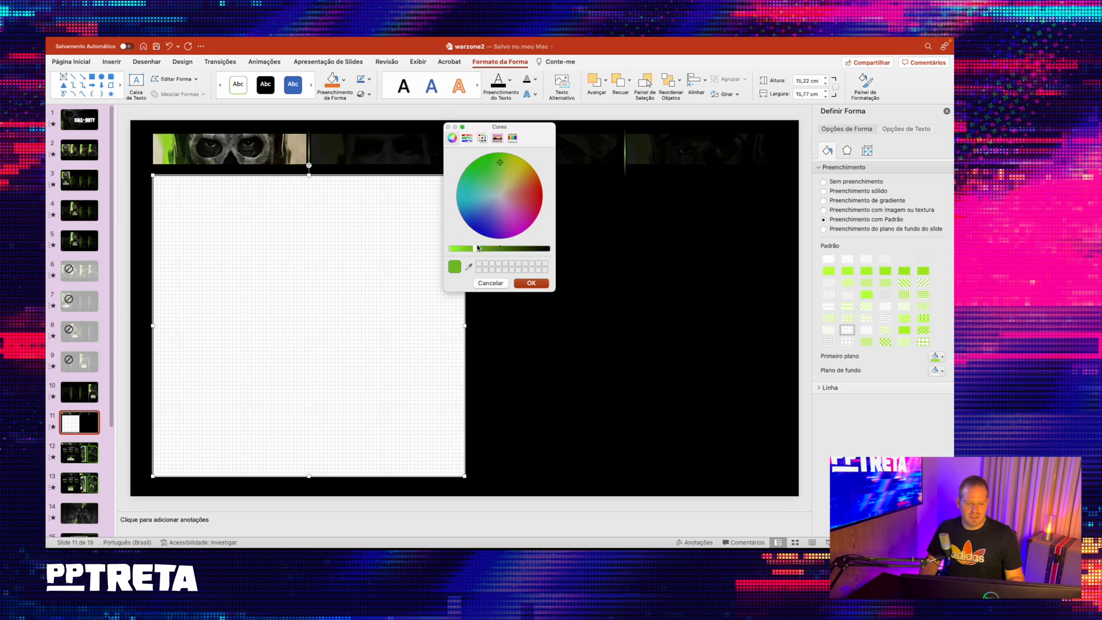
pyautogui.click(525, 283)
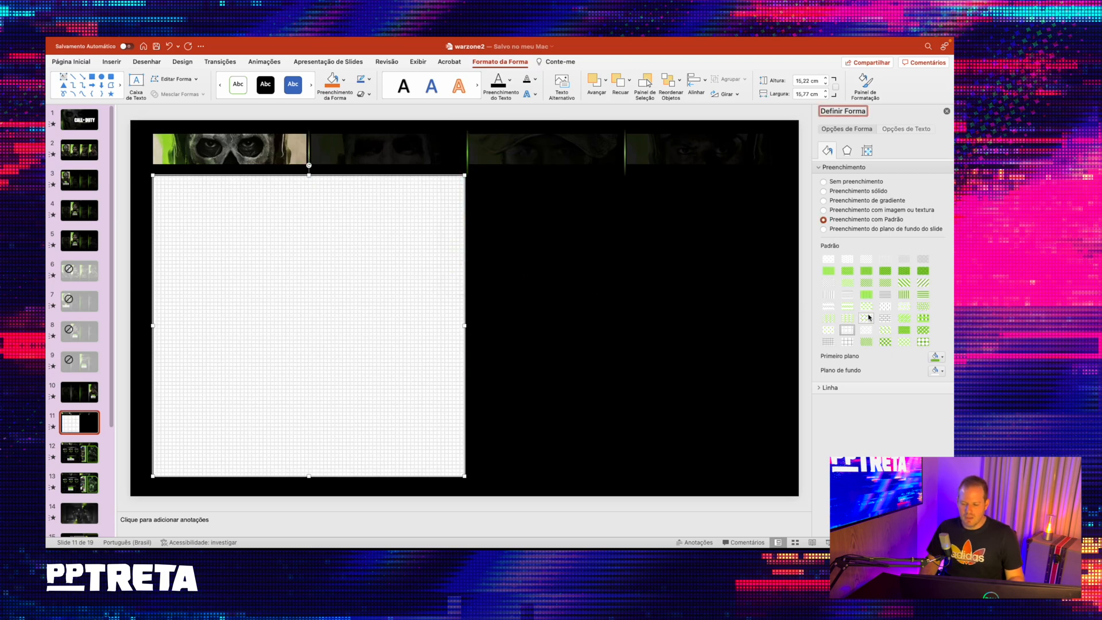
# - Set the grid pattern's background color to black and deselect the rectangle
pyautogui.click(938, 370)
pyautogui.click(881, 397)
pyautogui.click(138, 198)
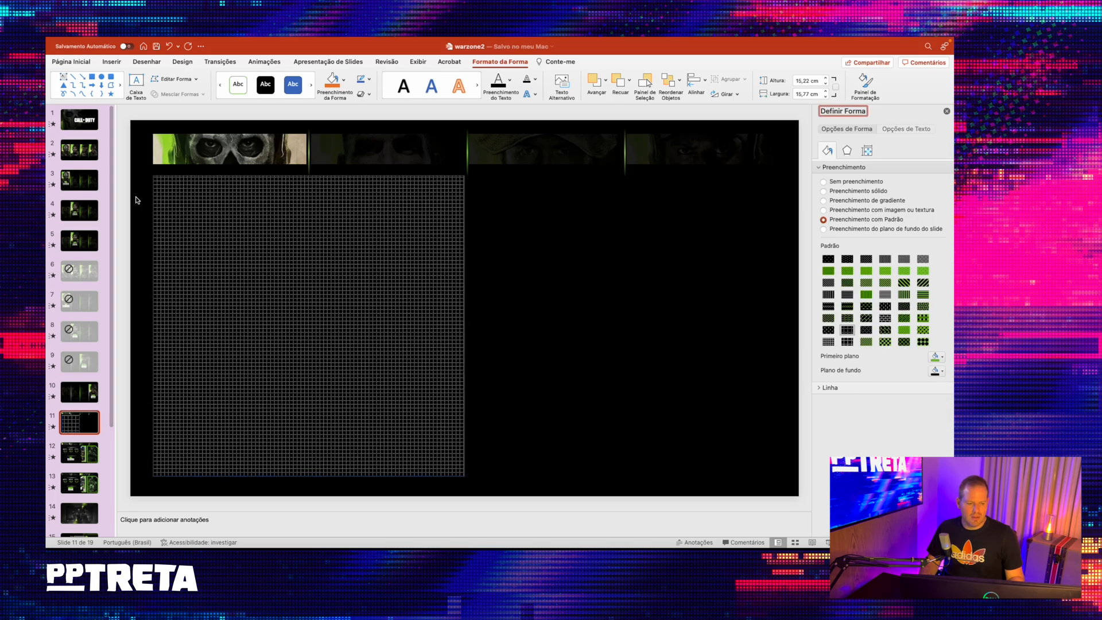
# - Remove the patterned rectangle's outline and check its line settings
pyautogui.click(348, 225)
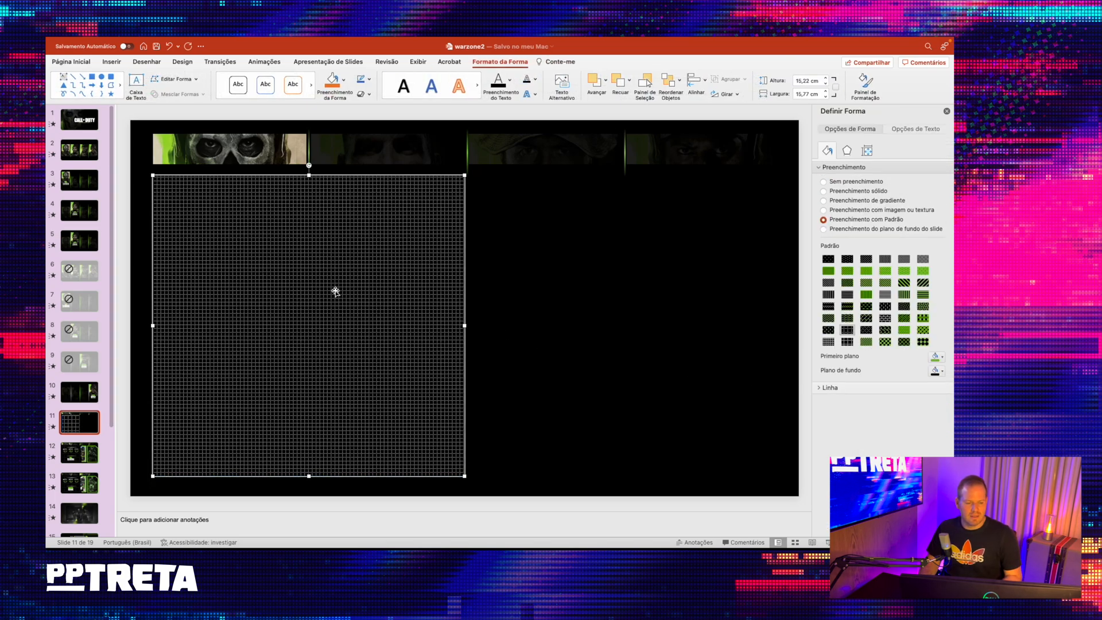
pyautogui.click(369, 80)
pyautogui.click(404, 96)
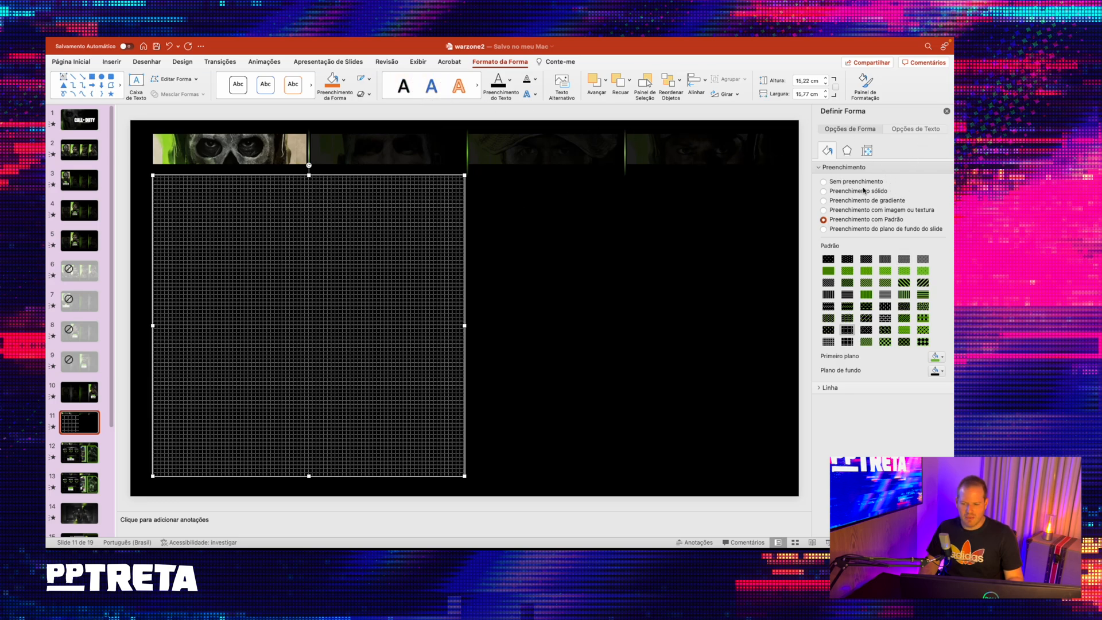
pyautogui.click(881, 388)
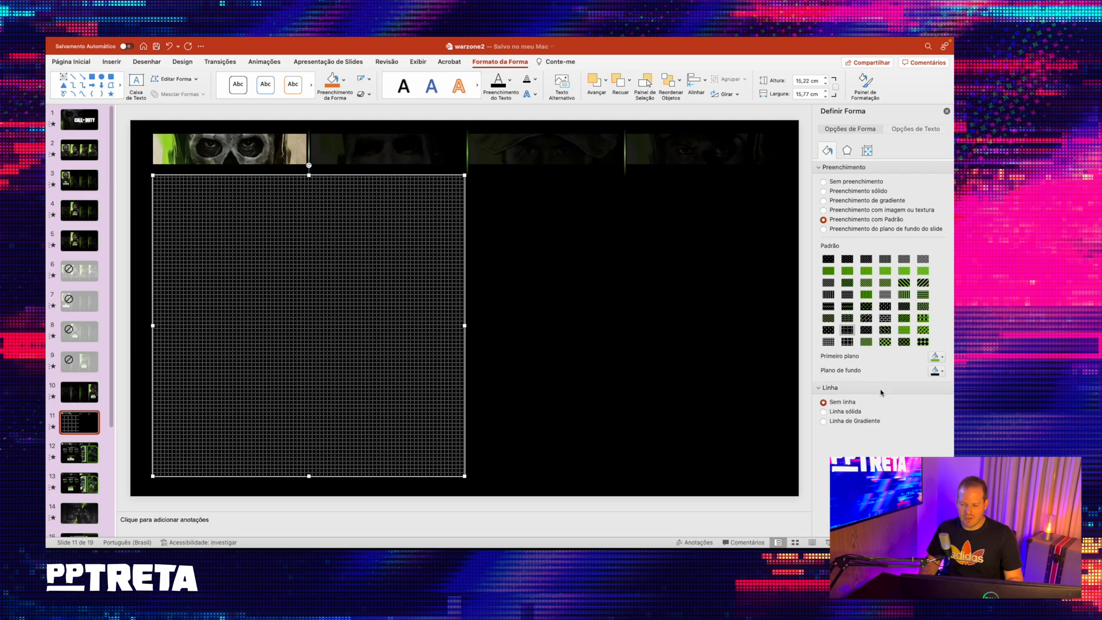
pyautogui.click(882, 389)
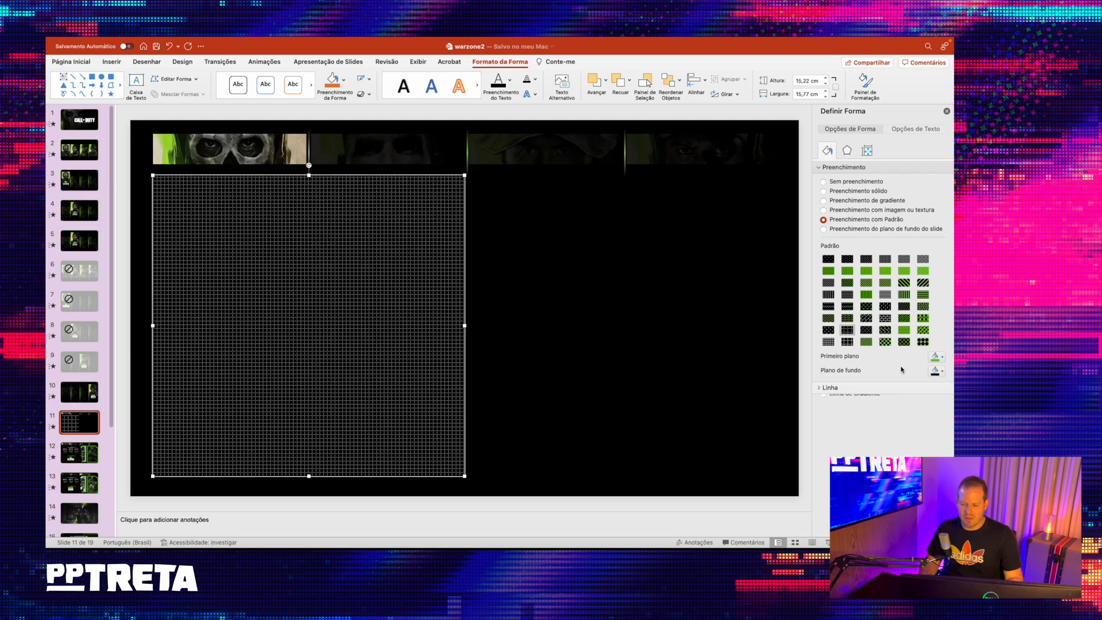
# - Set the grid pattern's foreground color to near-black so the dots are barely visible, and deselect the rectangle
pyautogui.click(935, 357)
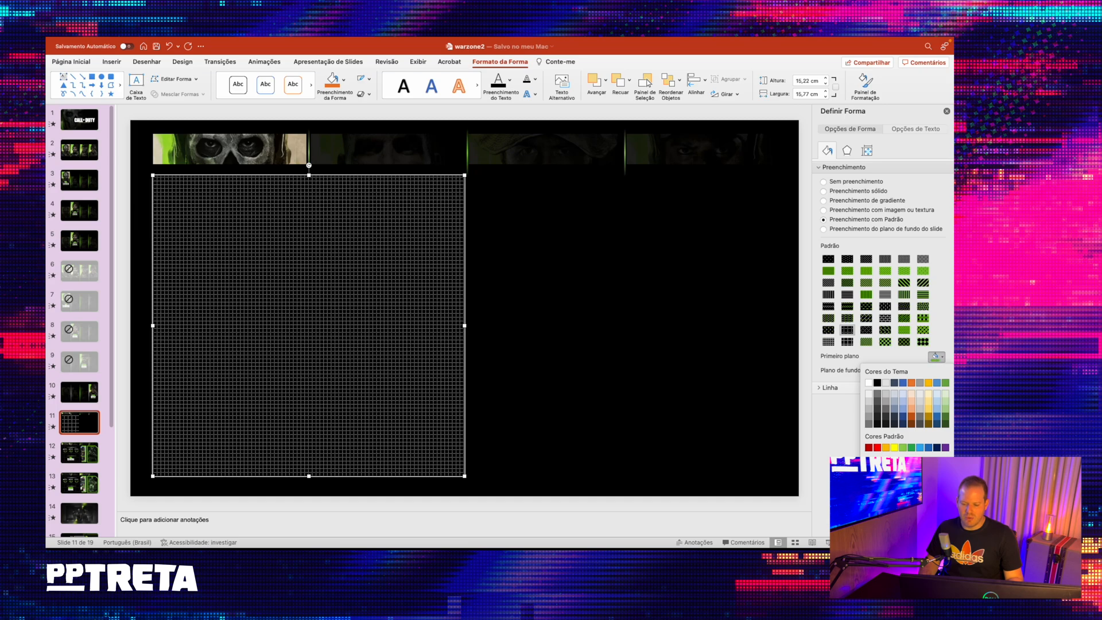
pyautogui.click(877, 382)
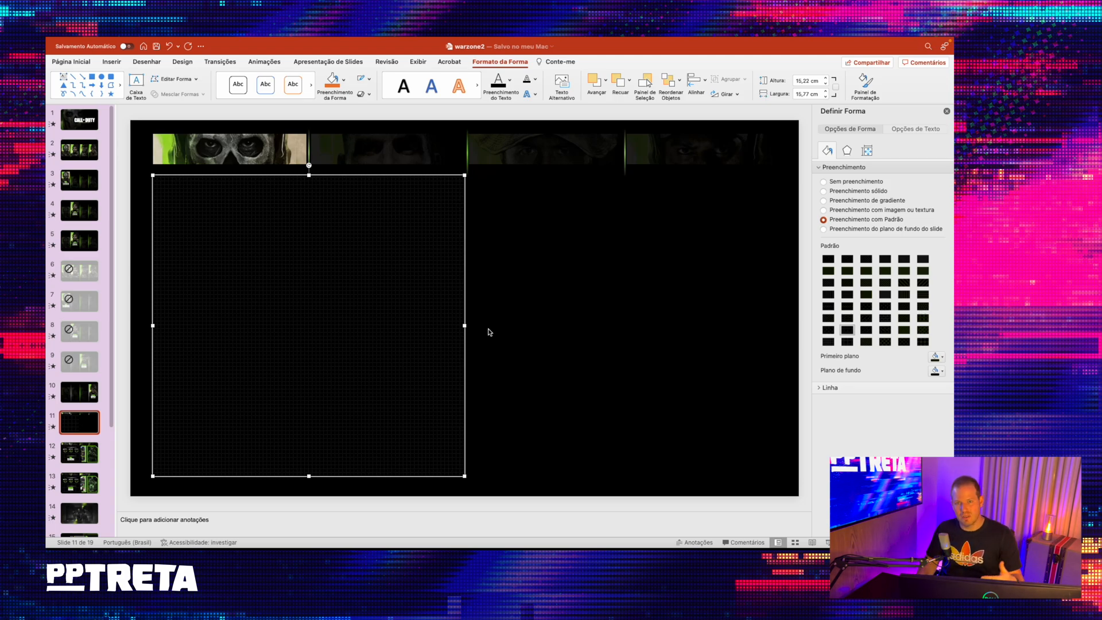
pyautogui.click(384, 136)
pyautogui.click(402, 300)
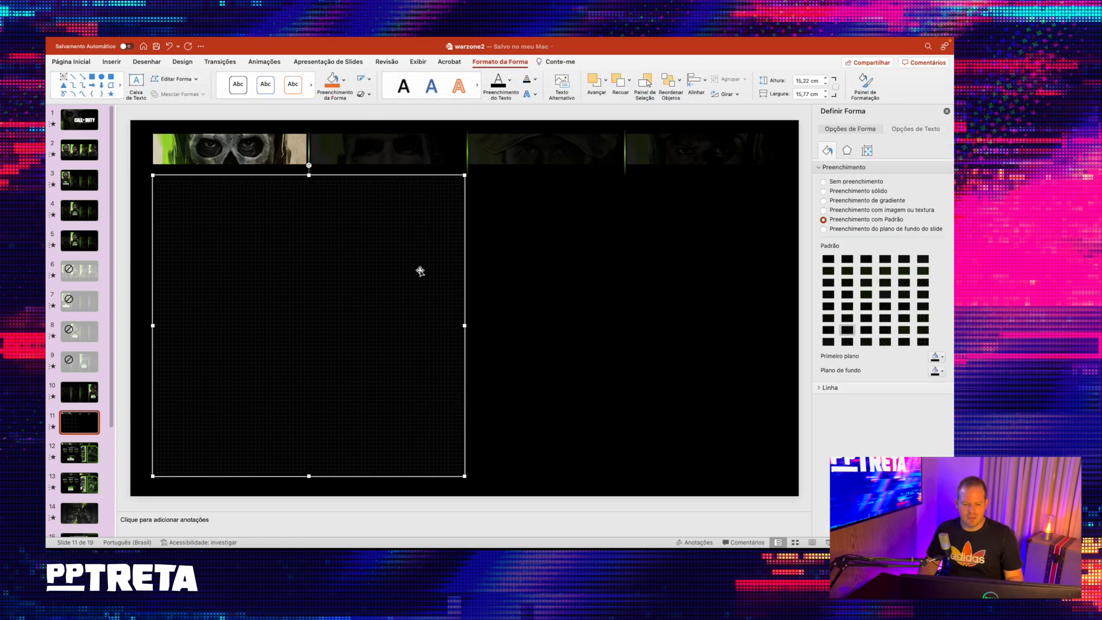
pyautogui.click(461, 120)
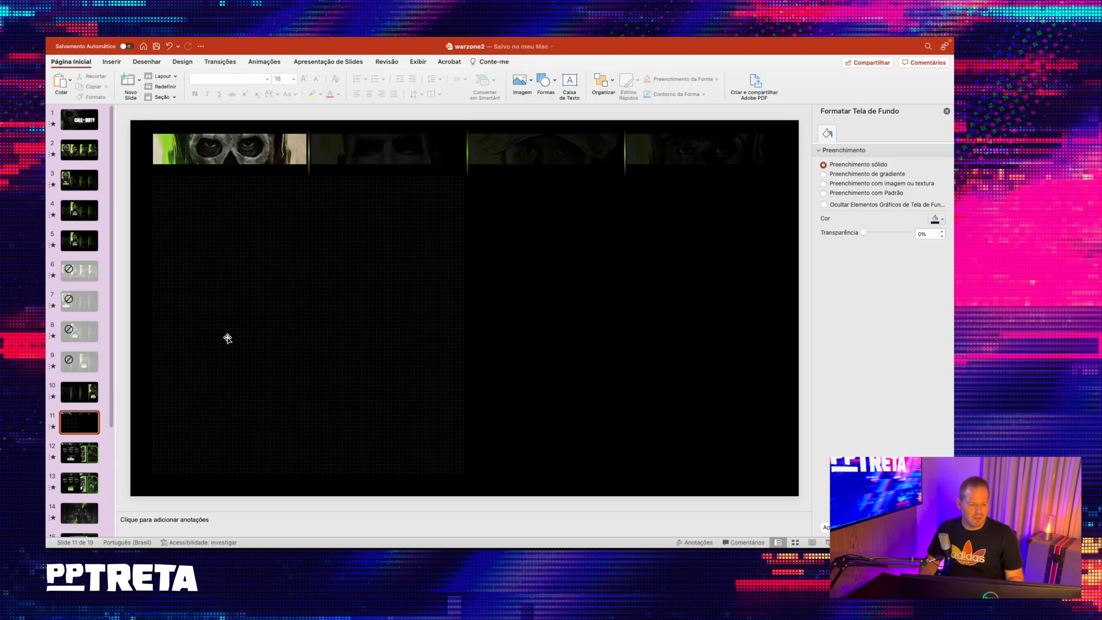
# - Copy the three-part character name title from slide 3 onto slide 11 and place it low in the patterned panel
pyautogui.click(90, 443)
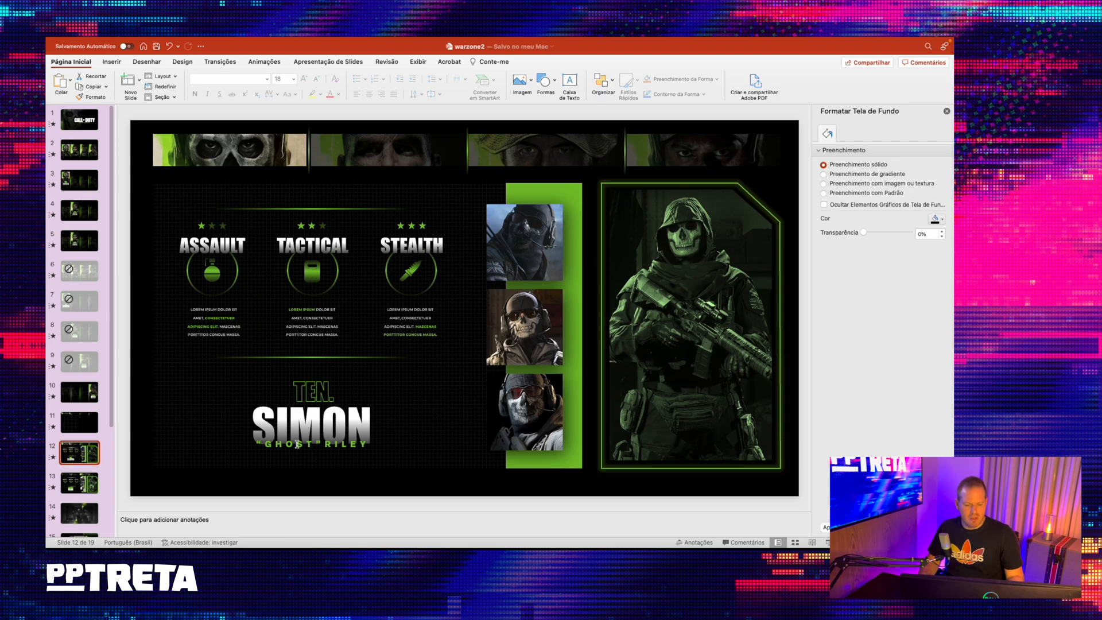
pyautogui.click(67, 178)
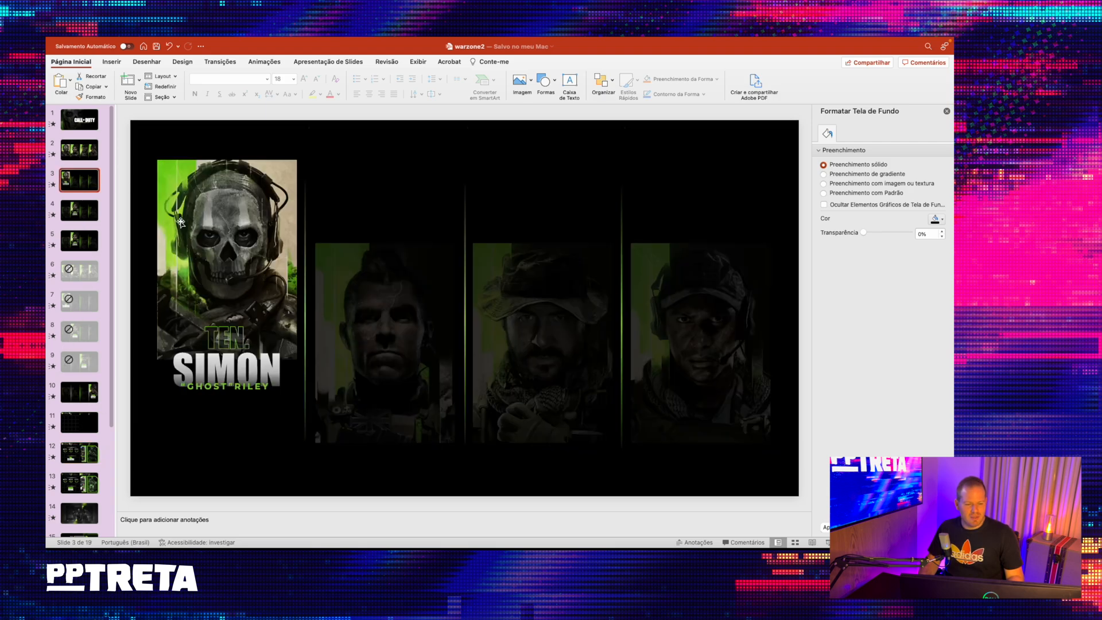
pyautogui.moveTo(124, 291); pyautogui.dragTo(334, 438)
pyautogui.click(62, 423)
pyautogui.press('super+v')
pyautogui.moveTo(246, 316); pyautogui.dragTo(315, 363)
pyautogui.click(306, 392)
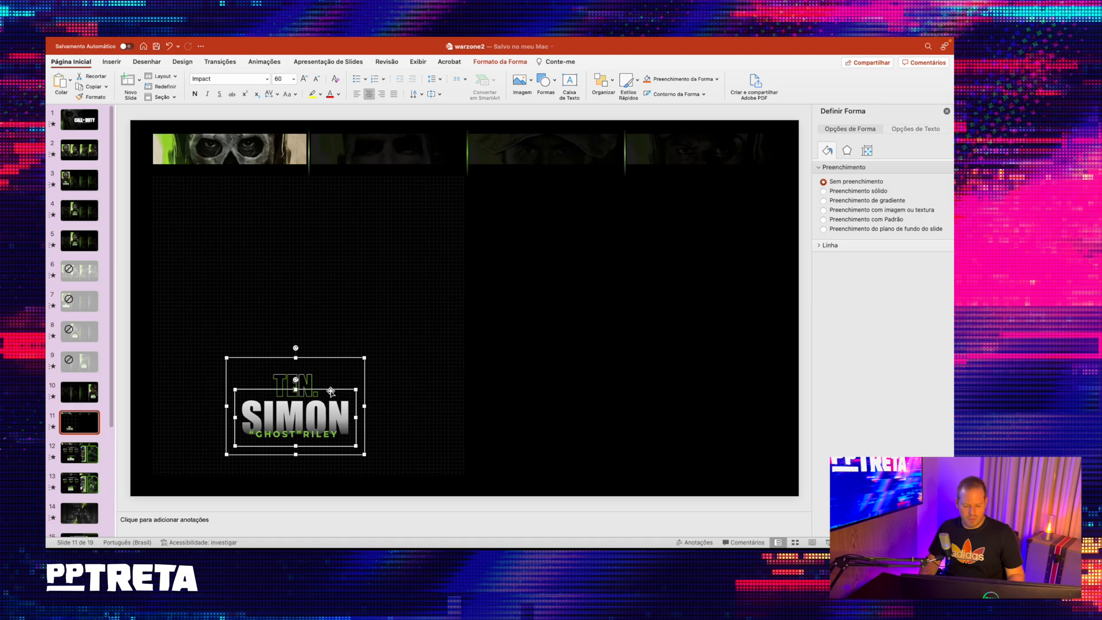
# - Paste a second copy of the large gradient name text and place it in the upper part of the panel
pyautogui.click(121, 255)
pyautogui.press('super+v')
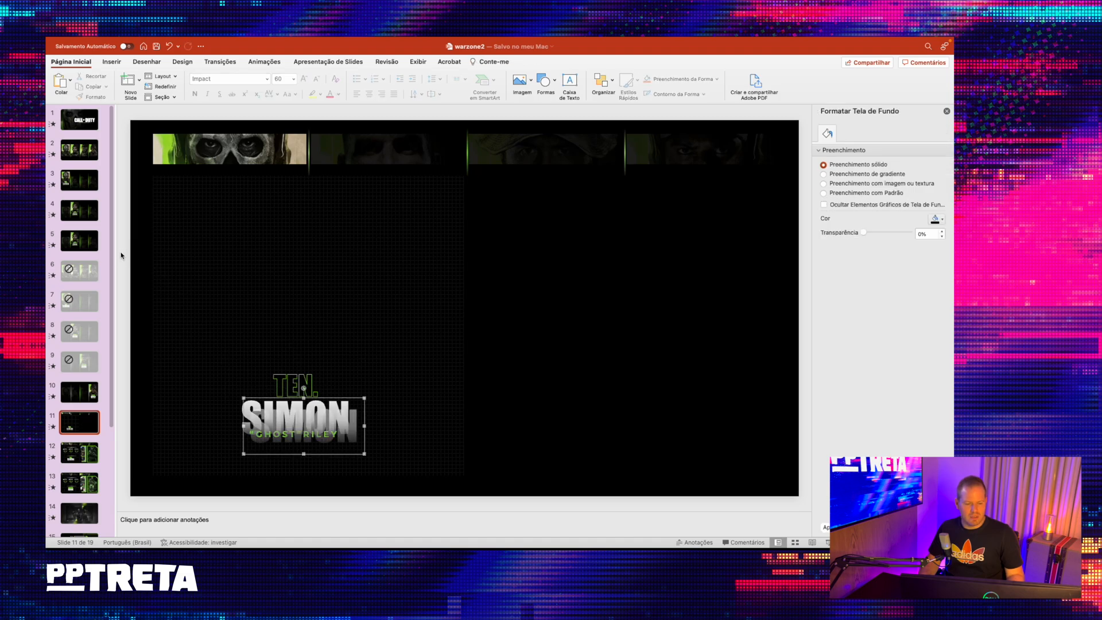
pyautogui.moveTo(344, 397); pyautogui.dragTo(284, 229)
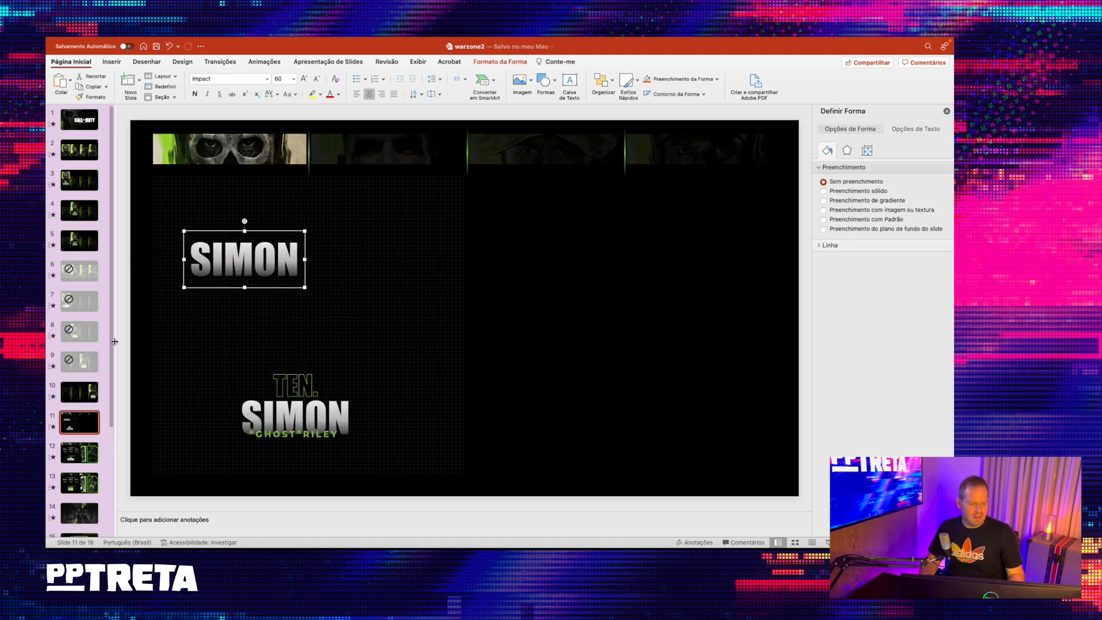
# - Check the reference slide's headings and replace the copied text on slide 11 with ASSAULT
pyautogui.click(86, 456)
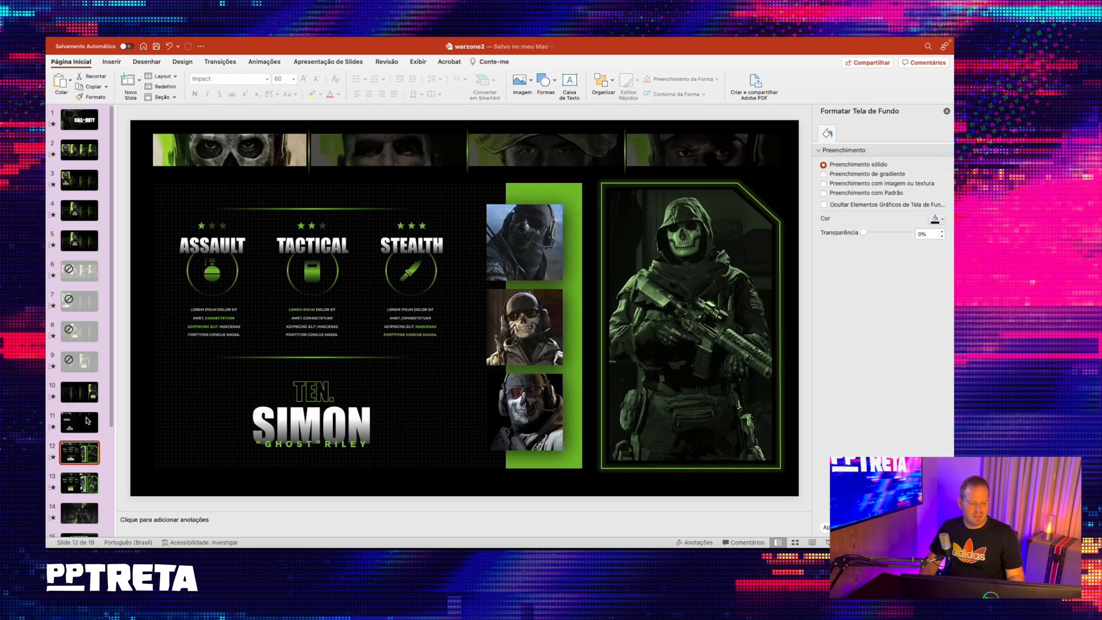
pyautogui.press('Up')
pyautogui.click(239, 263)
pyautogui.doubleClick(239, 263)
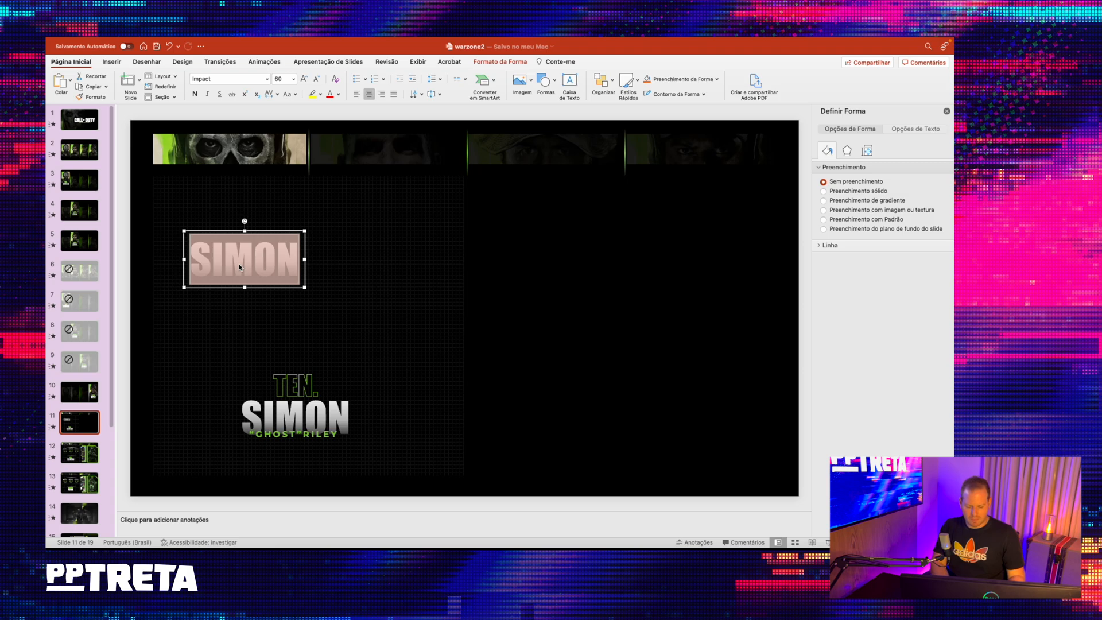
pyautogui.write('ASSAULT')
pyautogui.press('Escape')
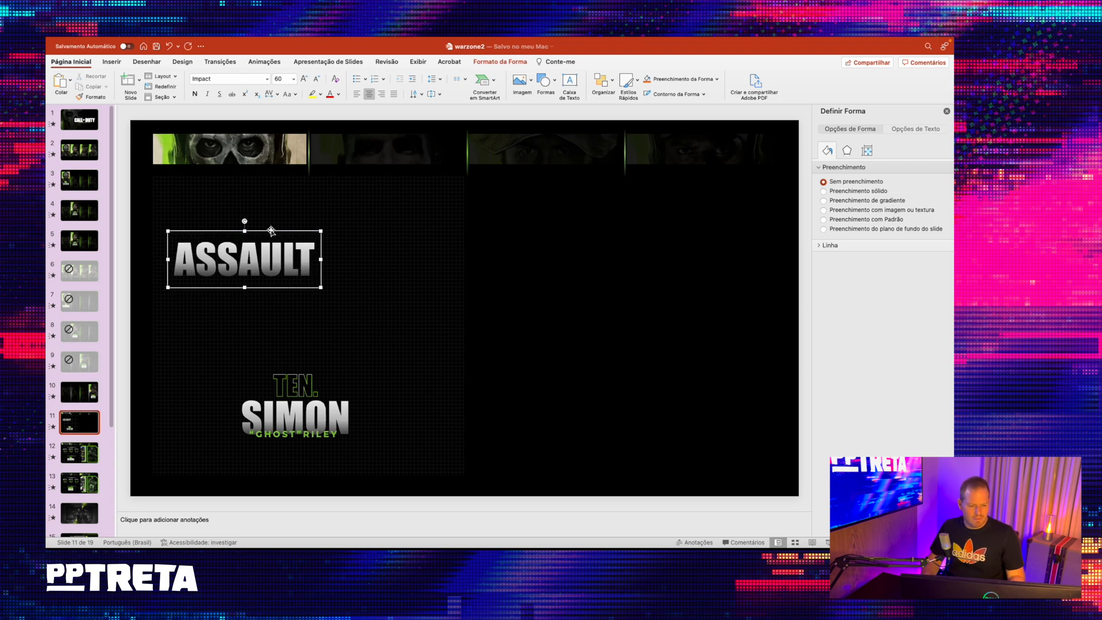
# - Reduce the ASSAULT heading's font size to 32 and move it to the left side of the panel
pyautogui.click(318, 80)
pyautogui.click(320, 80)
pyautogui.click(321, 80)
pyautogui.click(320, 80)
pyautogui.click(321, 81)
pyautogui.click(320, 80)
pyautogui.click(320, 81)
pyautogui.click(303, 78)
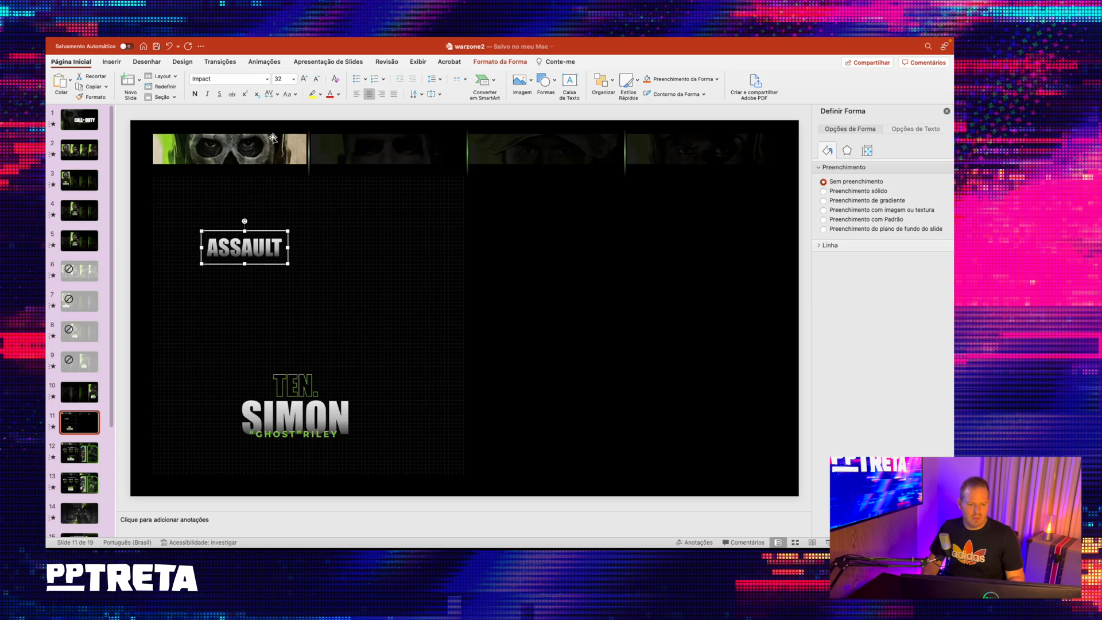
pyautogui.moveTo(256, 232); pyautogui.dragTo(229, 267)
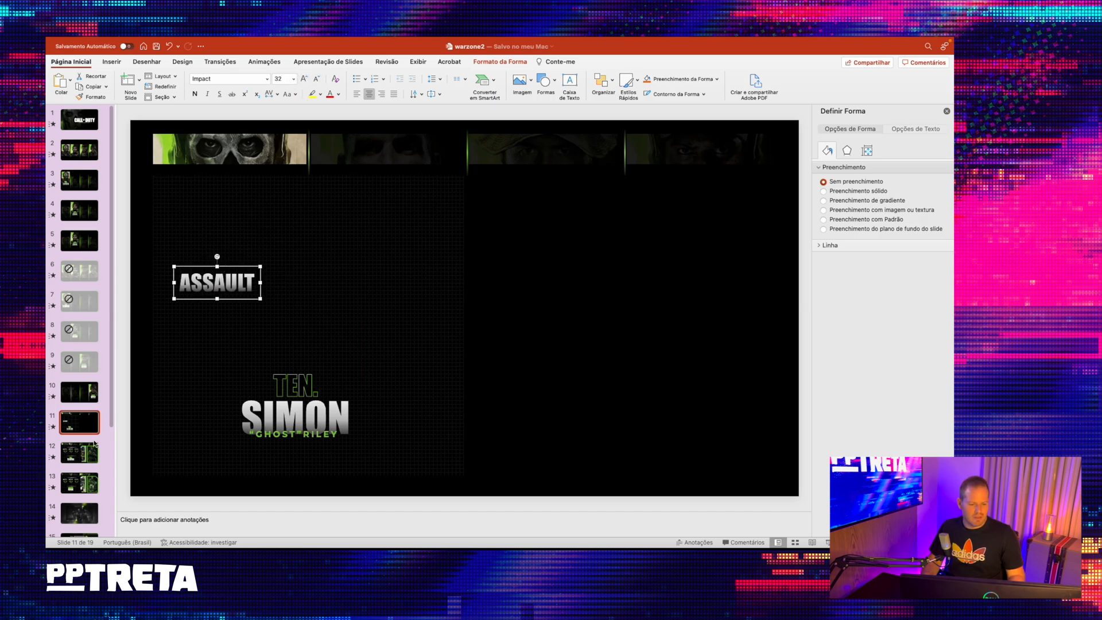
# - Check the reference layout on slide 12, then draw a circle about 3.68 cm across beside the ASSAULT heading on slide 11
pyautogui.click(82, 445)
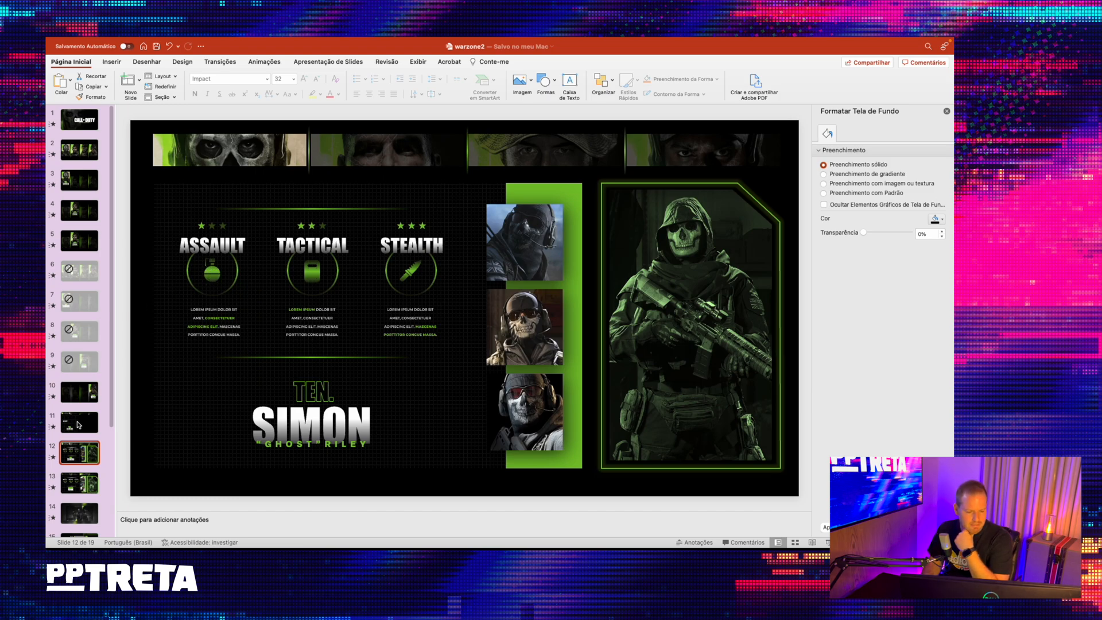
pyautogui.click(79, 425)
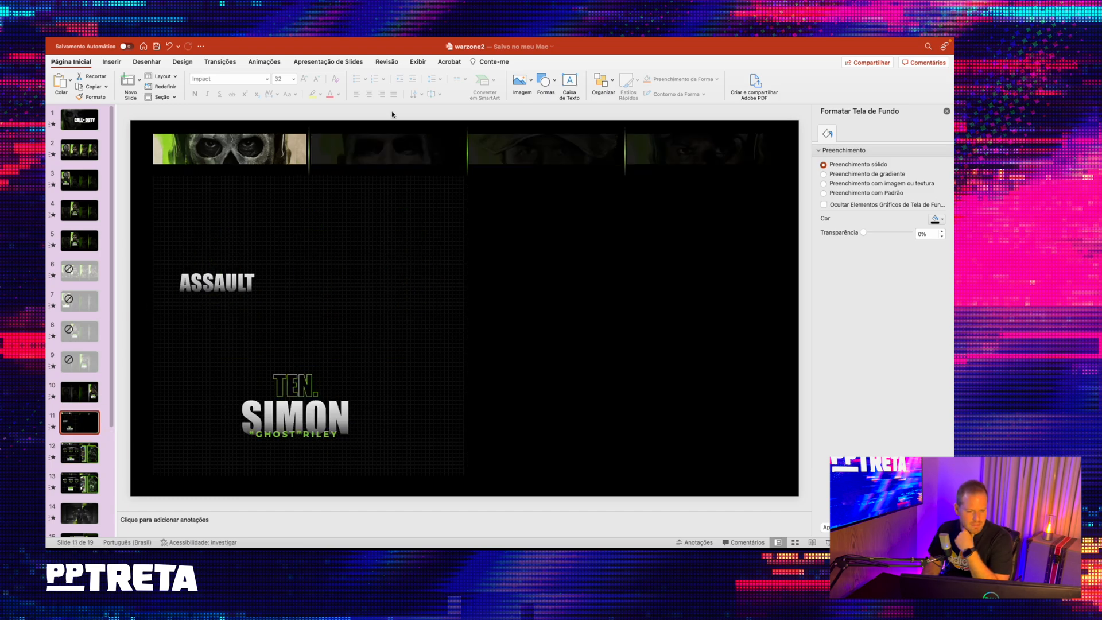
pyautogui.click(547, 85)
pyautogui.click(602, 111)
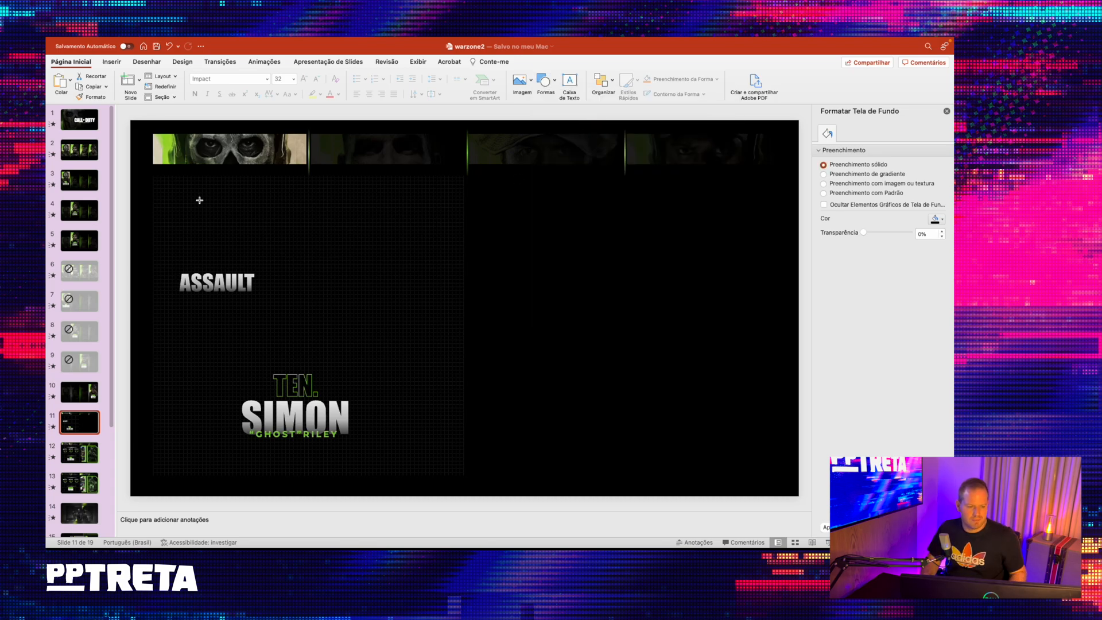
pyautogui.moveTo(311, 213); pyautogui.dragTo(384, 275)
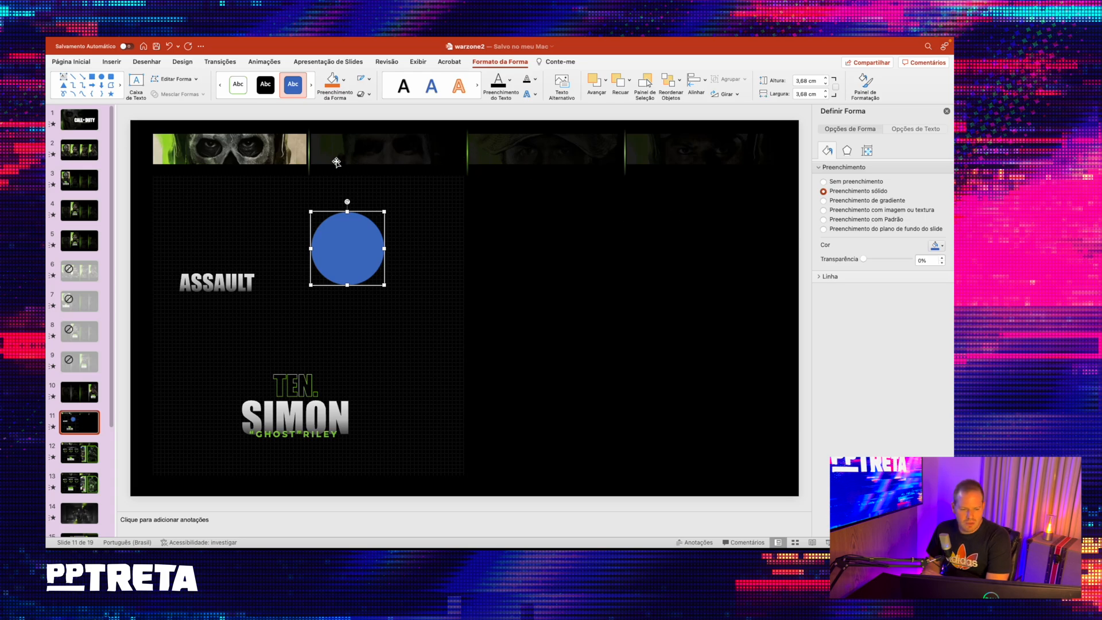
# - Copy the first vertical divider's green gradient line formatting onto the circle
pyautogui.click(309, 149)
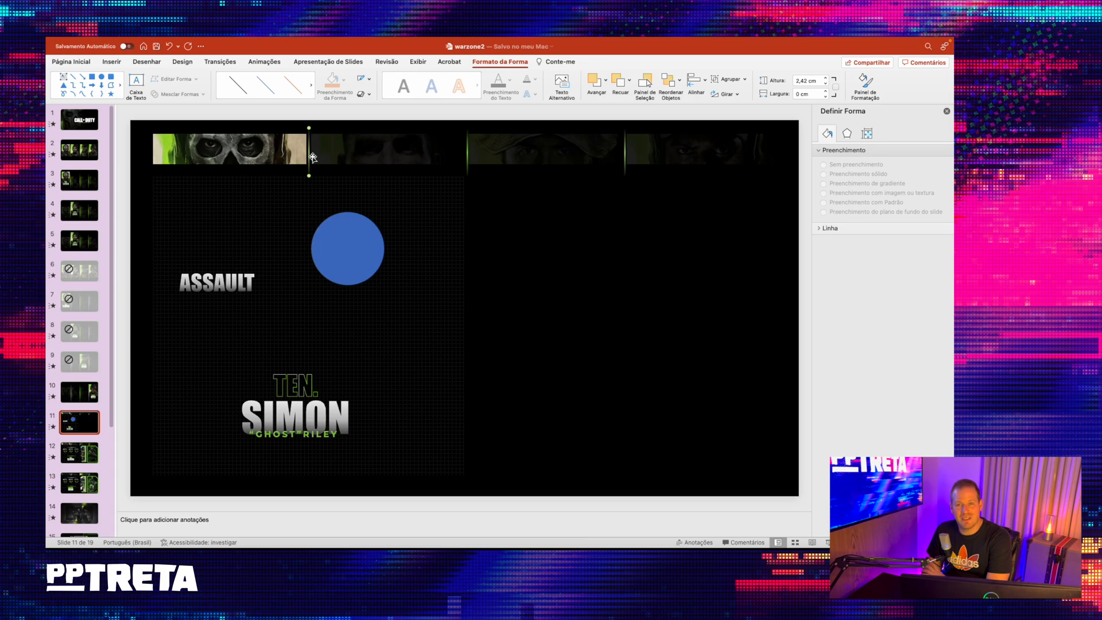
pyautogui.click(70, 61)
pyautogui.click(92, 97)
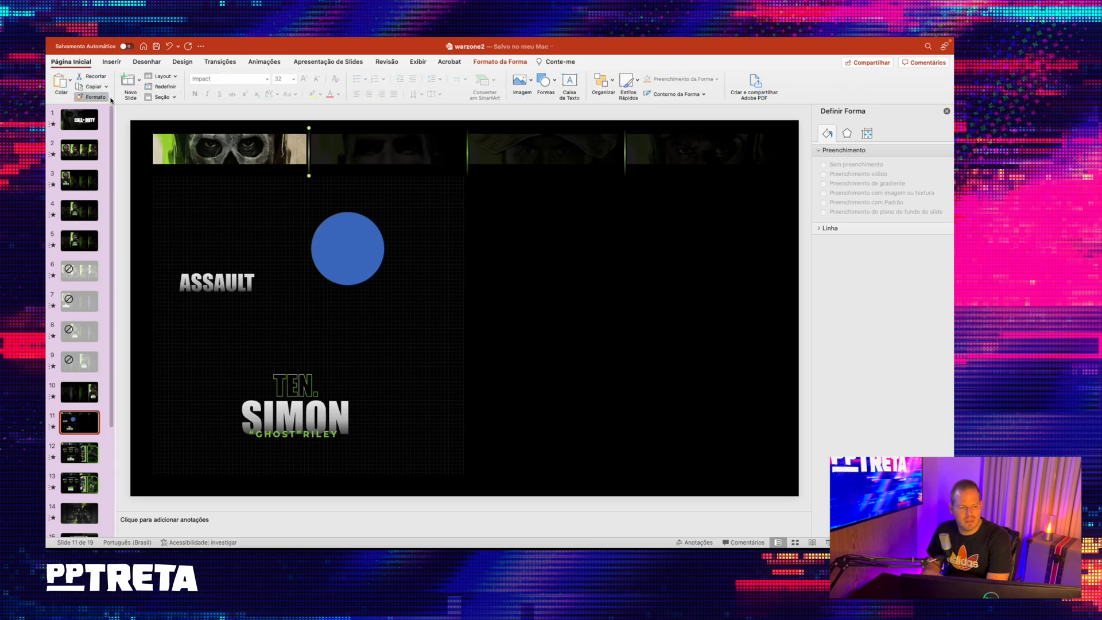
pyautogui.click(343, 242)
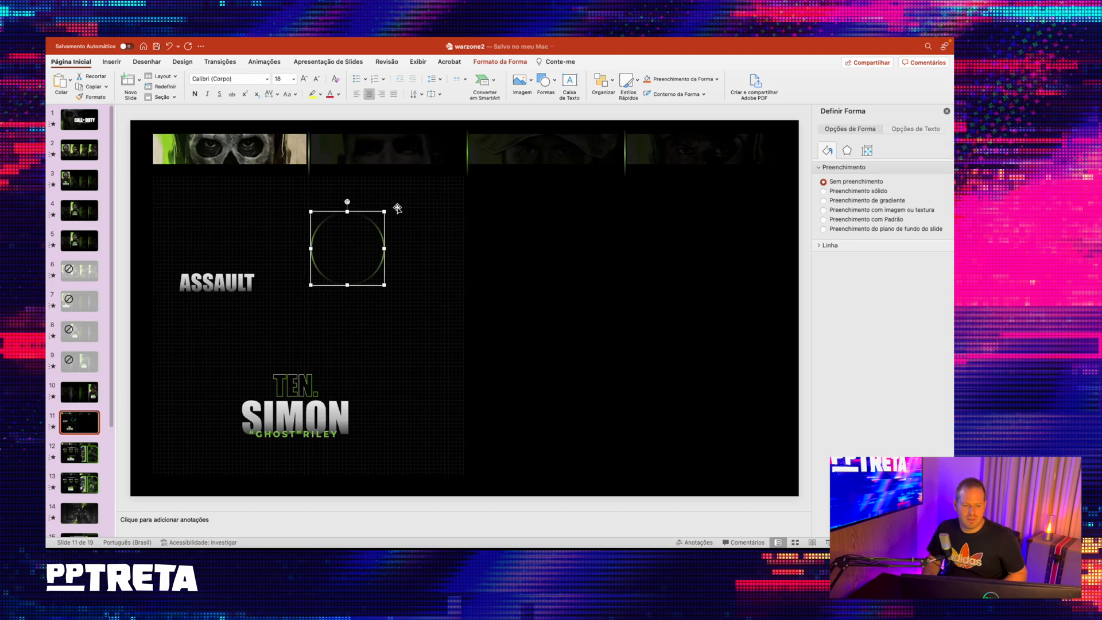
# - Shrink the circle to fit beneath the ASSAULT heading and move both higher in the panel
pyautogui.moveTo(384, 212); pyautogui.dragTo(243, 299)
pyautogui.click(248, 278)
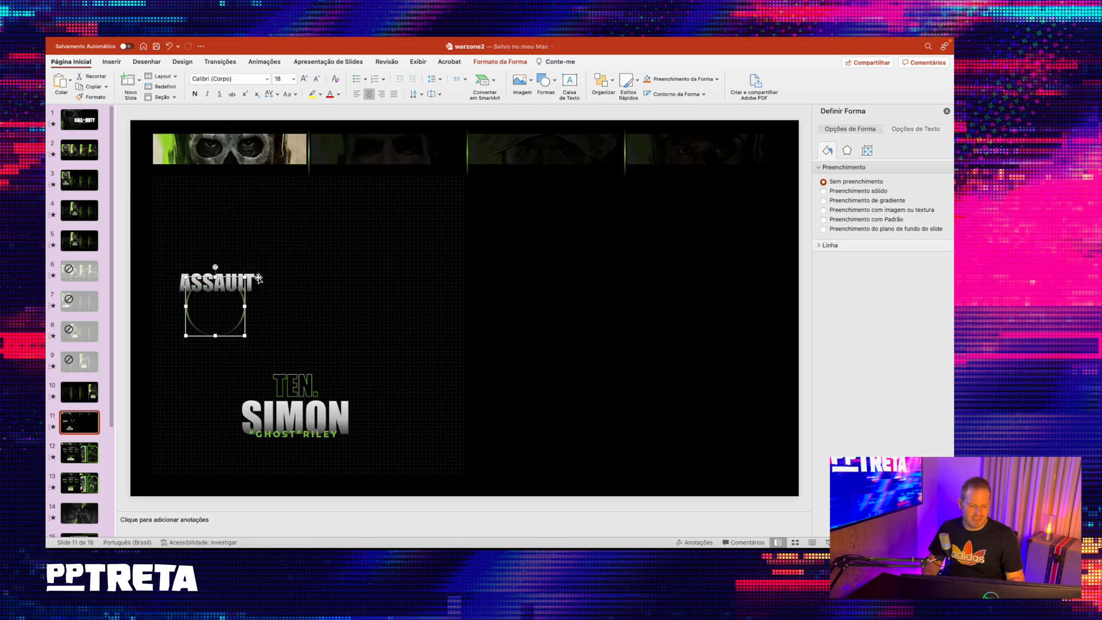
pyautogui.click(249, 266)
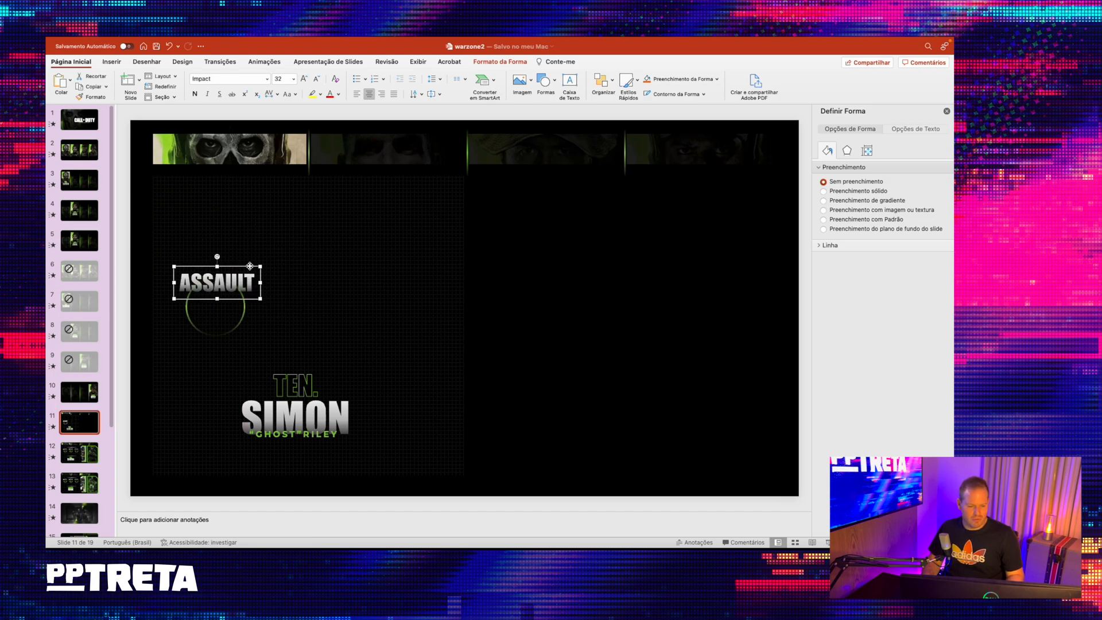
pyautogui.moveTo(244, 317); pyautogui.dragTo(247, 257)
pyautogui.click(133, 206)
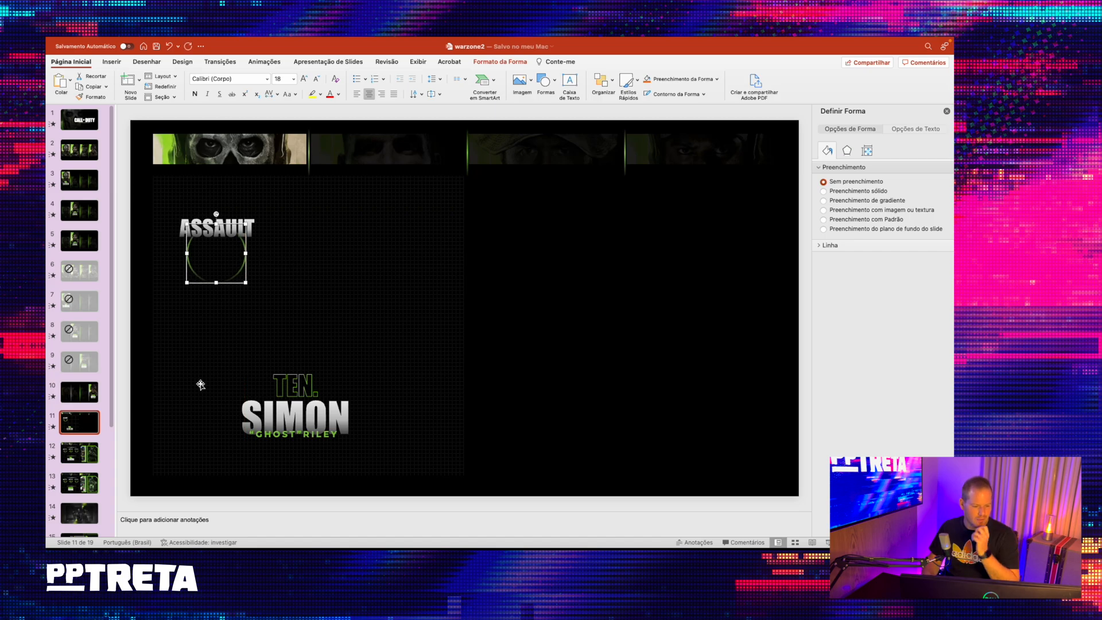
# - Check the star ratings on reference slide 12, then search the stock icons for "estrela" from slide 11
pyautogui.click(86, 449)
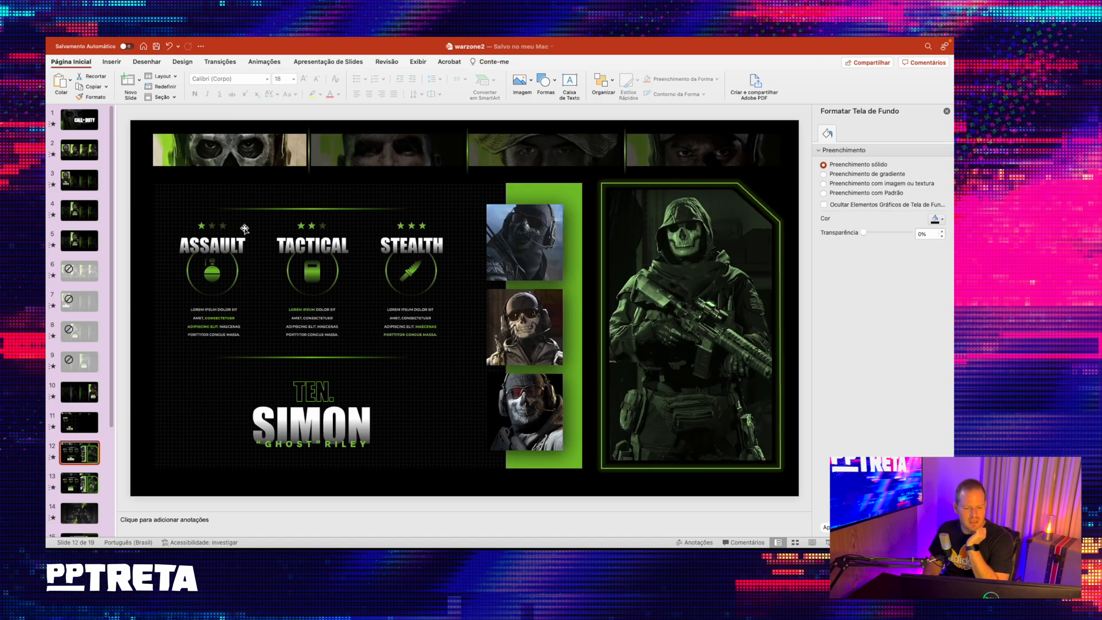
pyautogui.click(82, 423)
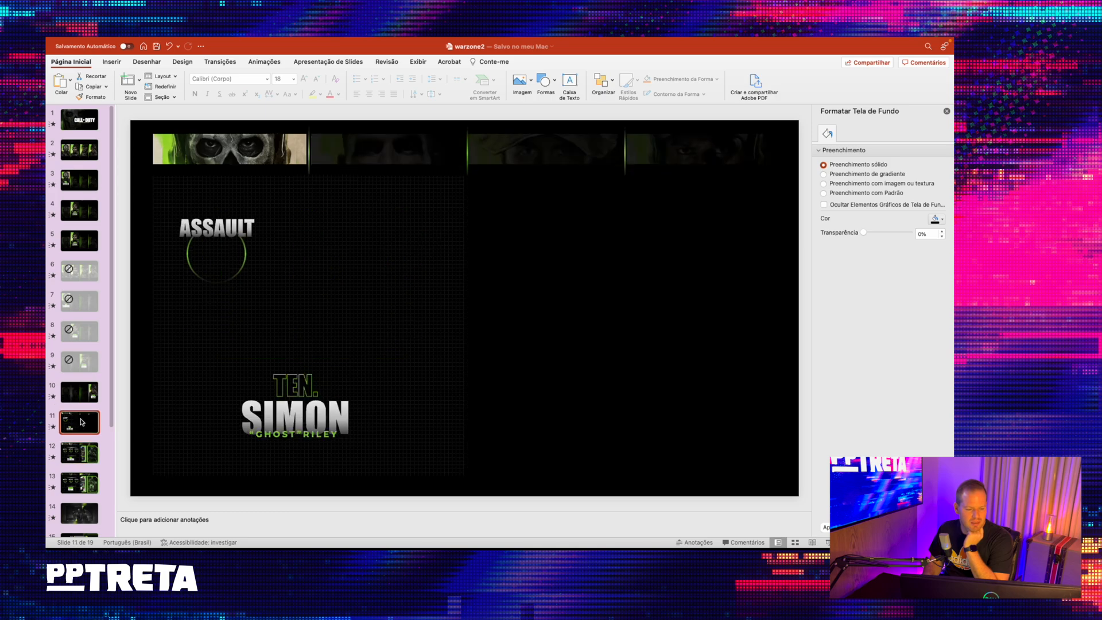
pyautogui.click(111, 63)
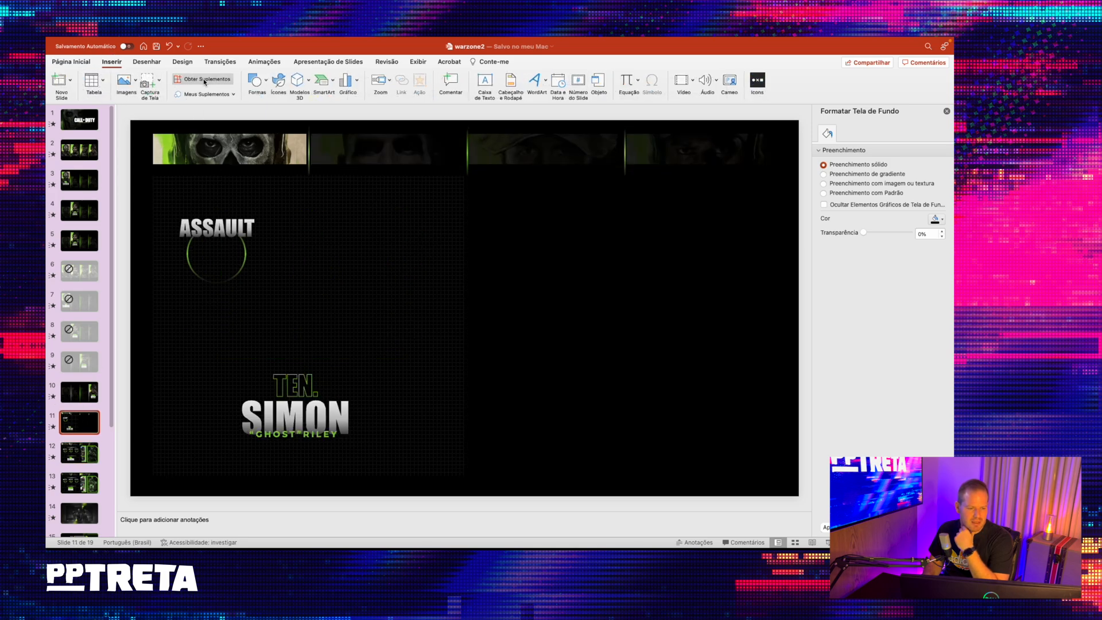
pyautogui.click(132, 85)
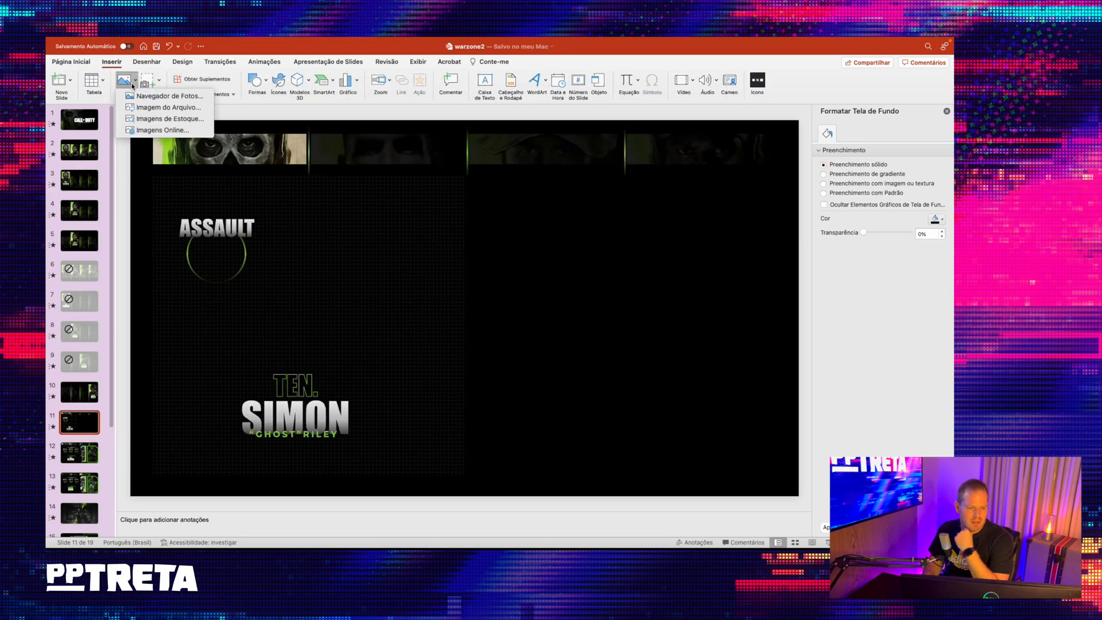
pyautogui.click(167, 119)
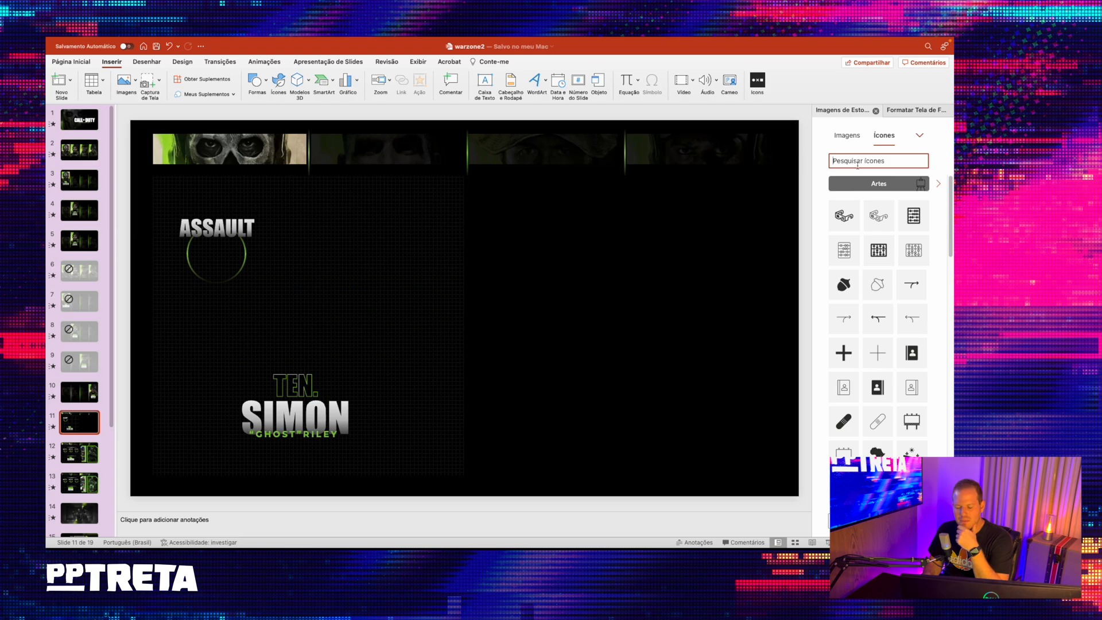
pyautogui.write('star')
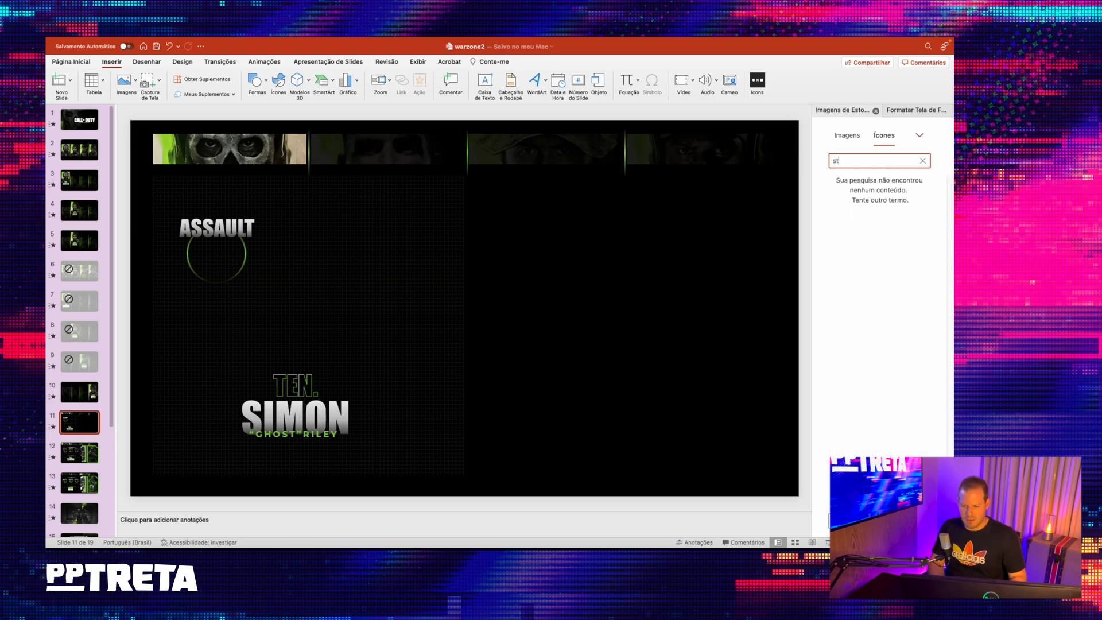
pyautogui.press('BackSpace')
pyautogui.press('BackSpace')
pyautogui.write('estrela')
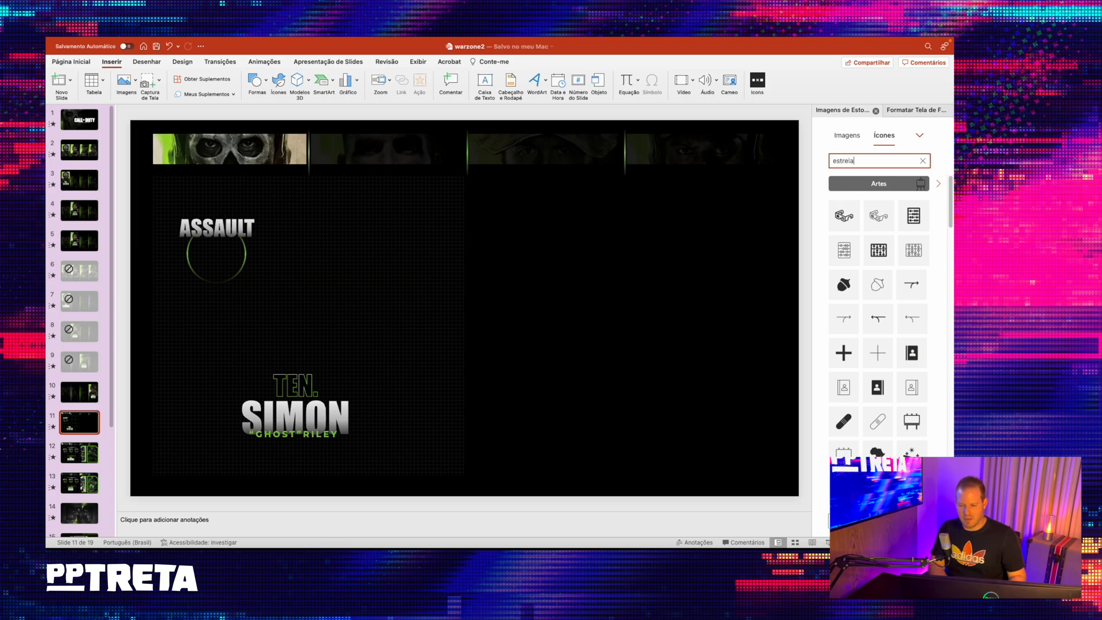
pyautogui.press('Return')
pyautogui.scroll(-2, 912, 321)
pyautogui.scroll(1, 908, 345)
pyautogui.scroll(-1, 908, 342)
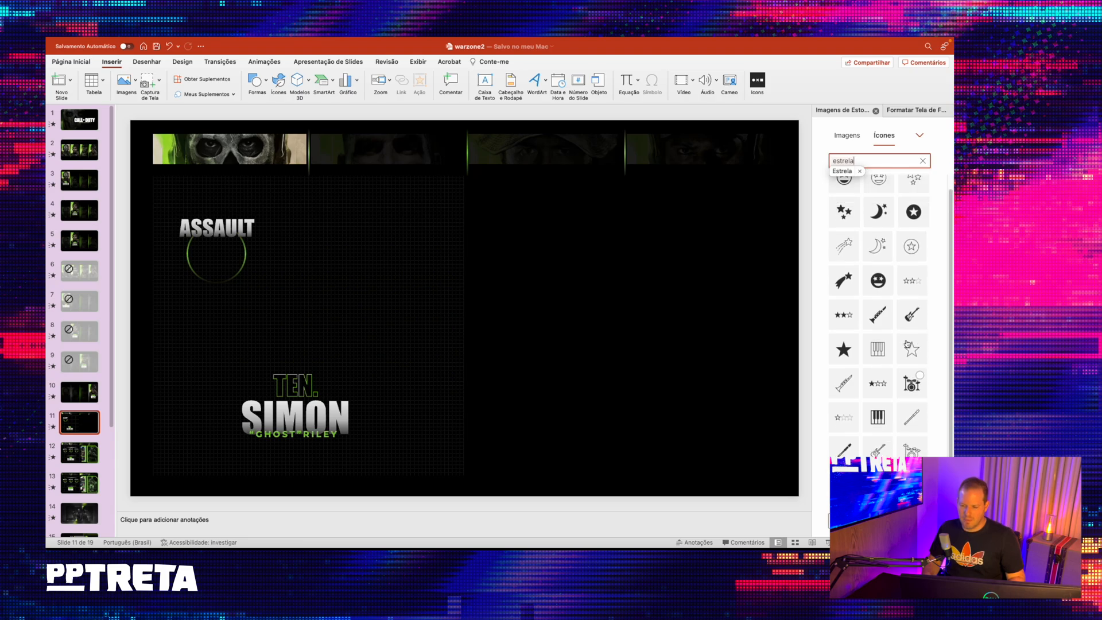
# - Insert the solid five-pointed star icon and move it near the ASSAULT heading
pyautogui.click(843, 322)
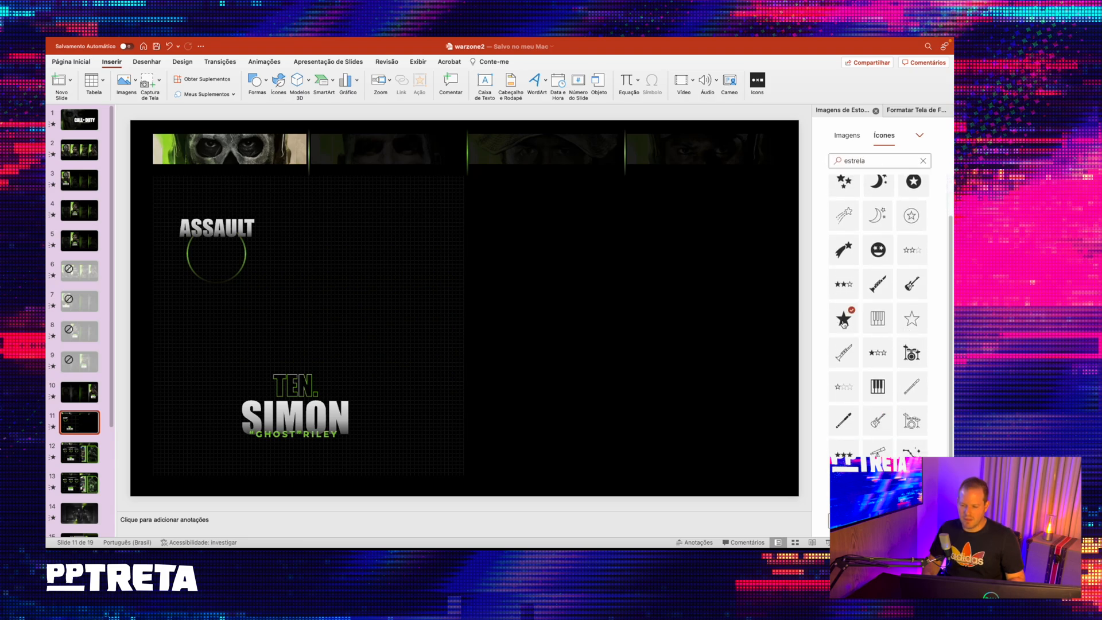
pyautogui.click(854, 521)
pyautogui.moveTo(460, 317); pyautogui.dragTo(275, 212)
# - Fill the star with the recently used green, shrink it to about 0.61 cm and place it above the ASSAULT heading
pyautogui.click(348, 81)
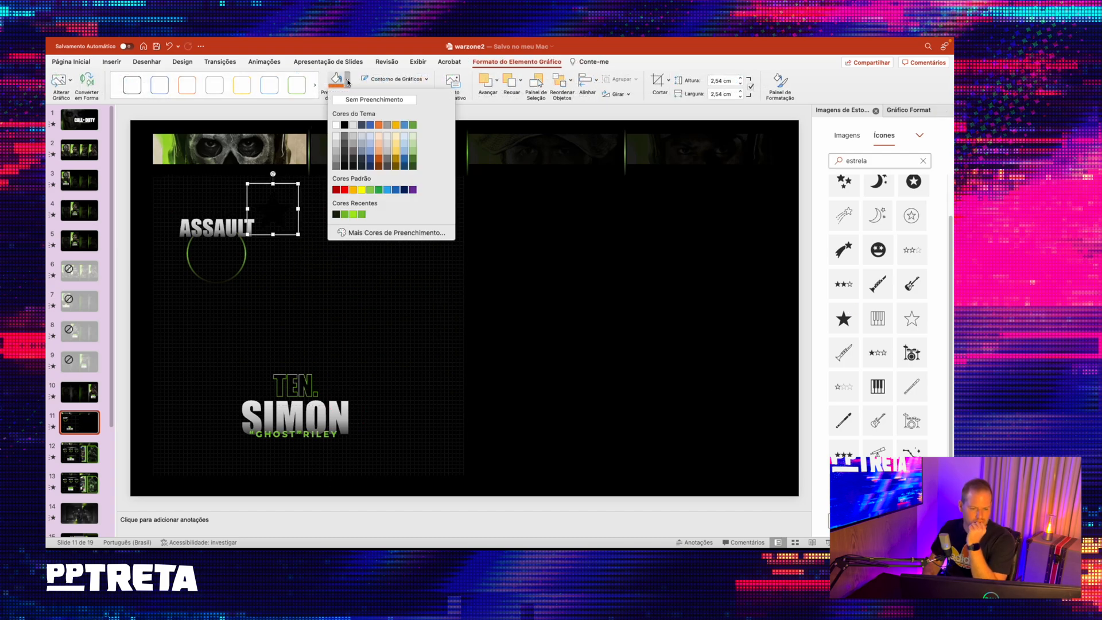
pyautogui.click(345, 215)
pyautogui.moveTo(299, 182); pyautogui.dragTo(205, 208)
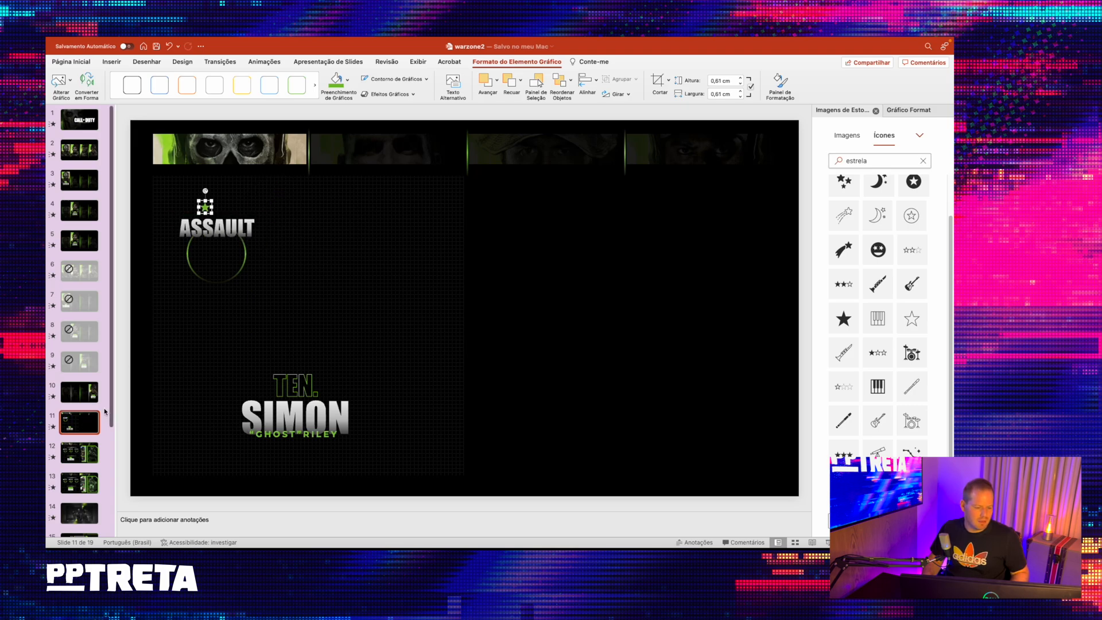
# - Check the star rating on reference slide 12, then duplicate the green star on slide 11 into a row of three above the ASSAULT heading
pyautogui.click(91, 446)
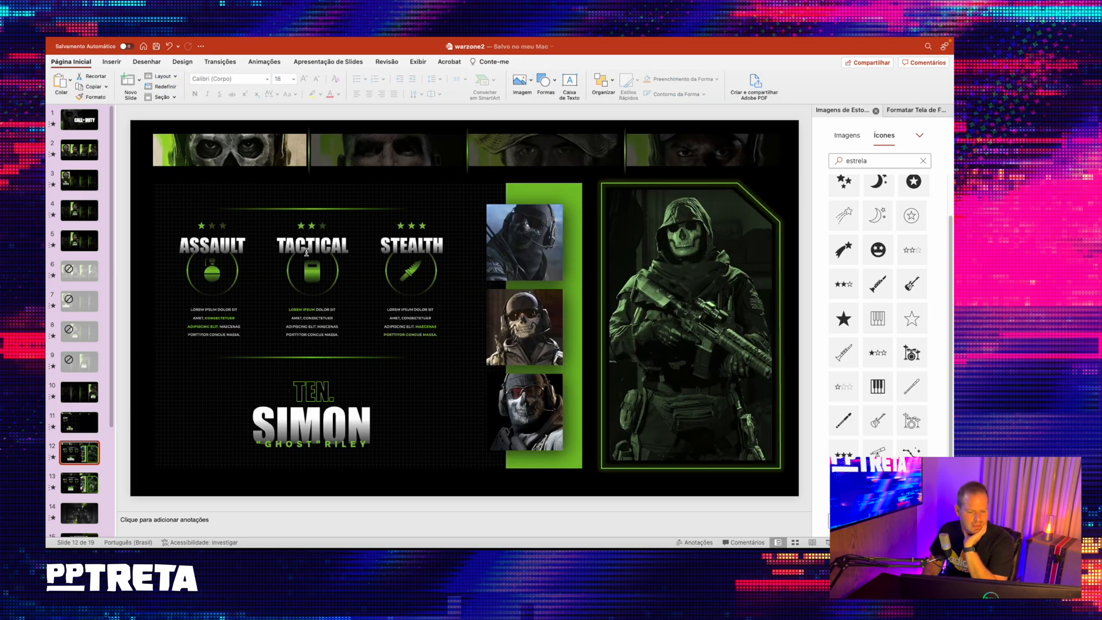
pyautogui.click(80, 422)
pyautogui.moveTo(206, 209); pyautogui.dragTo(232, 212)
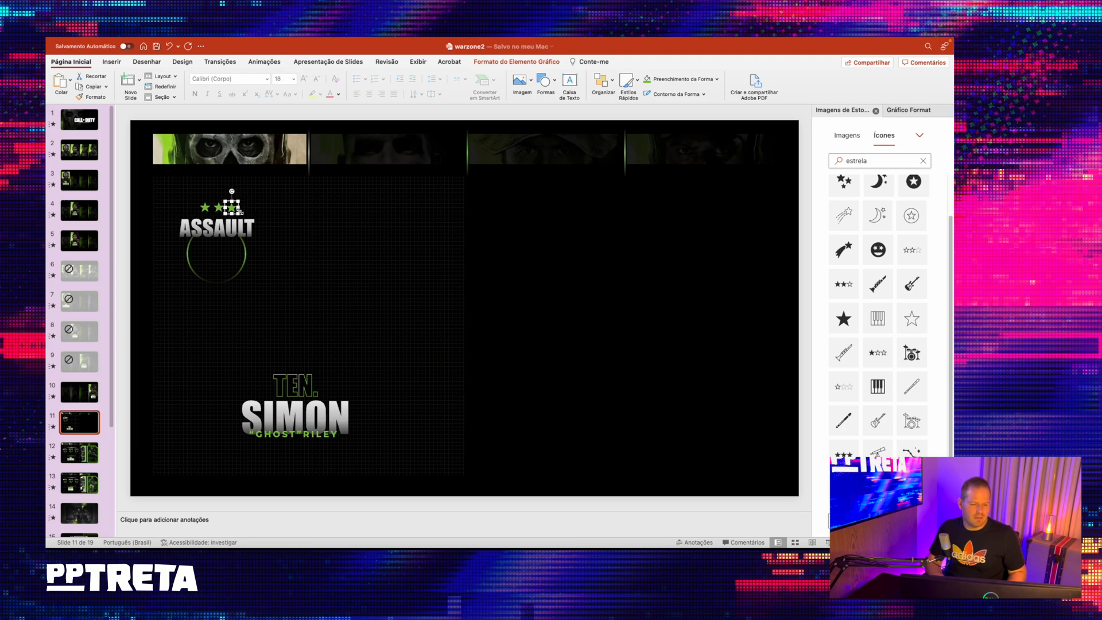
# - Recolour the third star above the ASSAULT heading with a custom dark grey fill
pyautogui.click(716, 79)
pyautogui.click(660, 210)
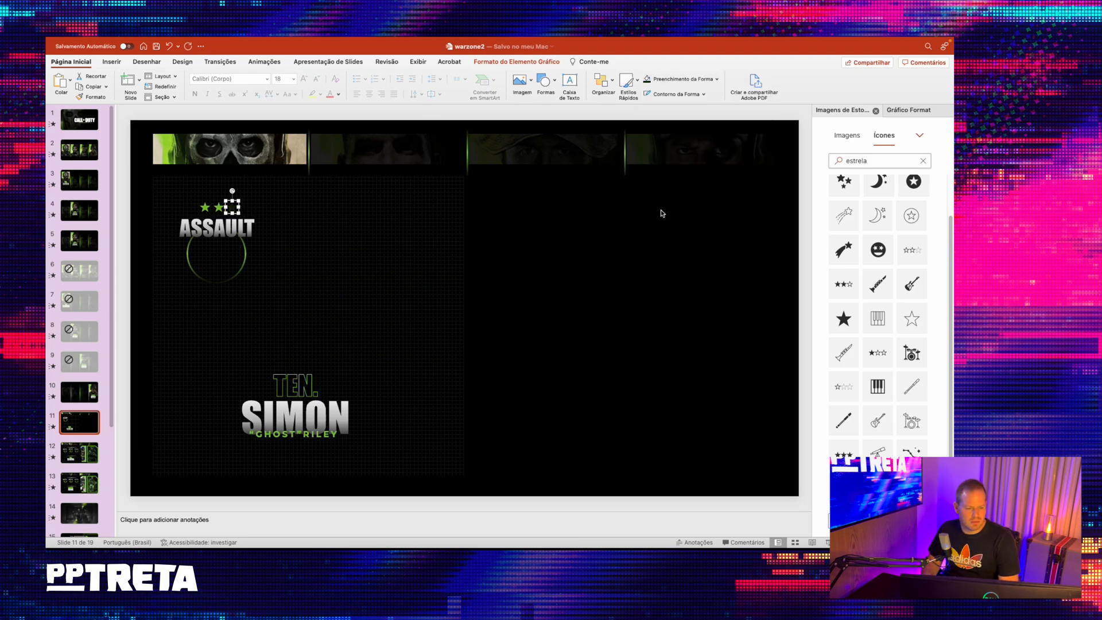
pyautogui.click(717, 79)
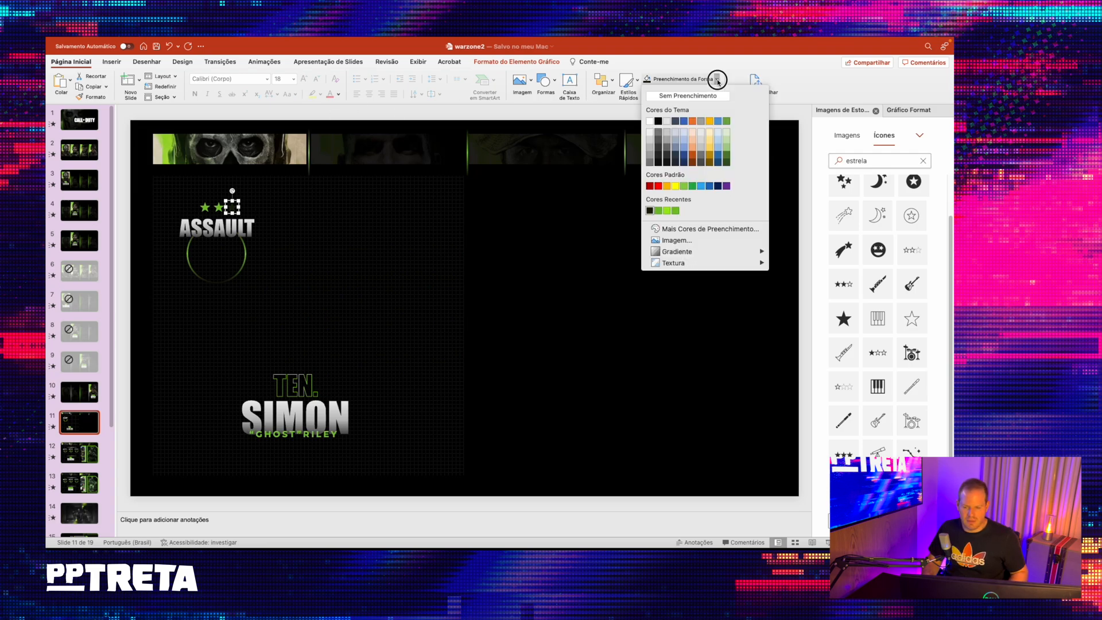
pyautogui.click(673, 229)
pyautogui.click(507, 224)
pyautogui.click(531, 283)
# - Select all three stars and nudge them left so they sit centred above the ASSAULT heading
pyautogui.click(232, 207)
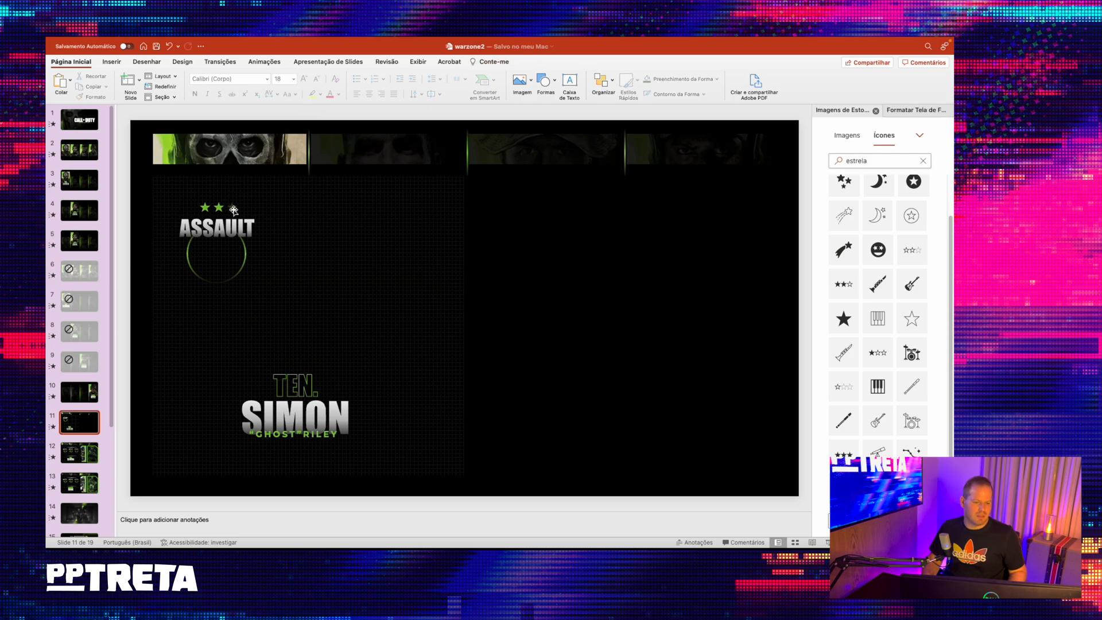
pyautogui.keyDown('shift'); pyautogui.click(218, 207); pyautogui.keyUp('shift')
pyautogui.keyDown('shift'); pyautogui.click(206, 208); pyautogui.keyUp('shift')
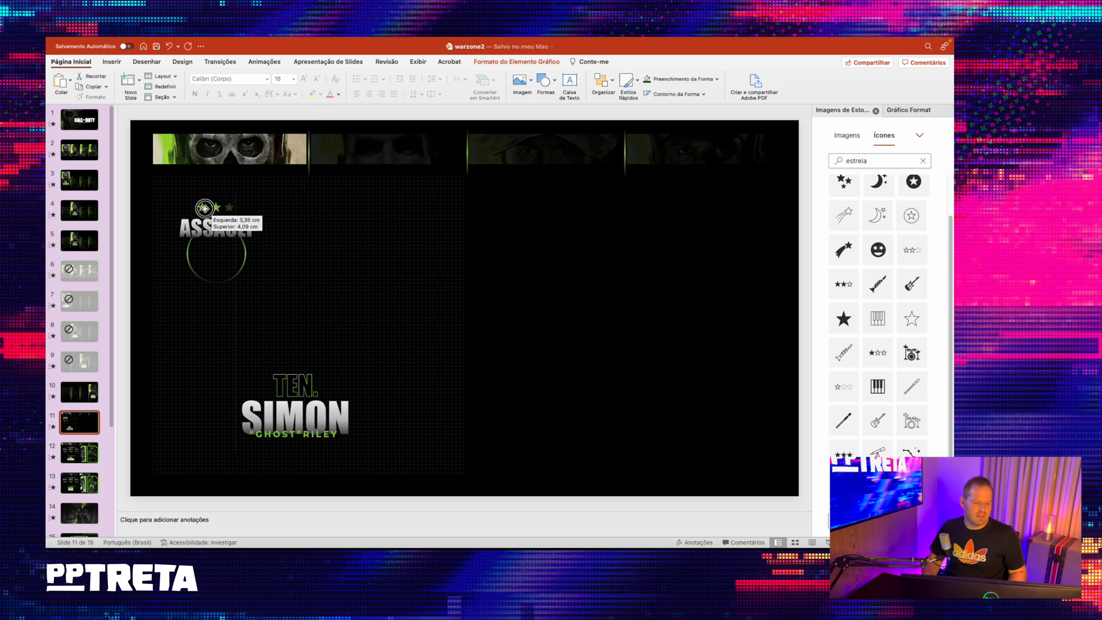
pyautogui.press('Left')
pyautogui.press('Left')
pyautogui.press('Left')
pyautogui.press('Left')
pyautogui.press('Left')
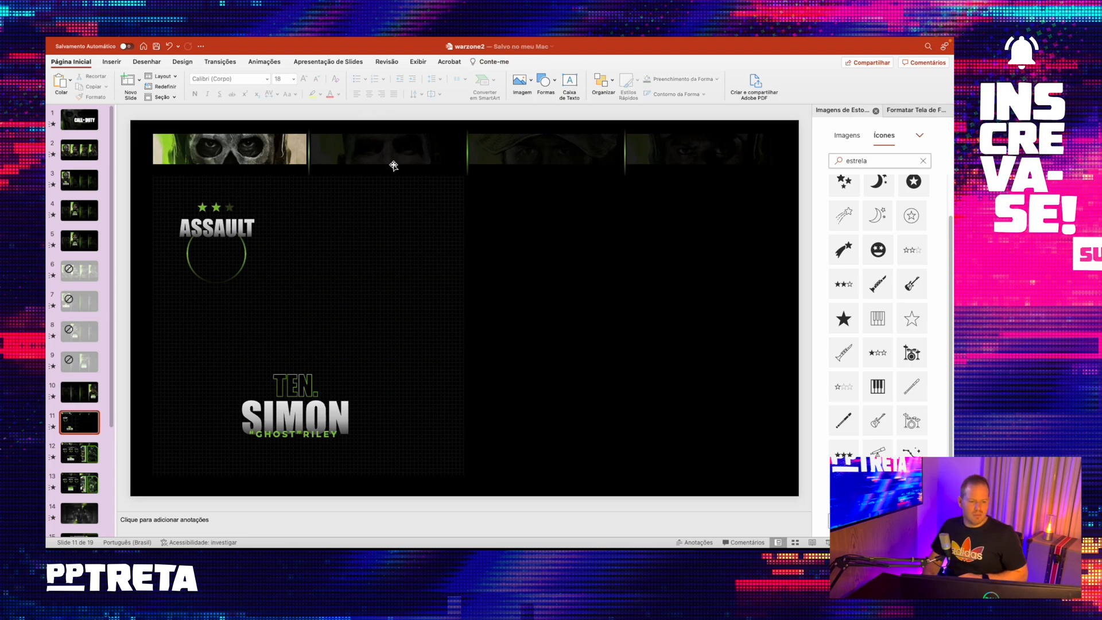
# - Search the stock icons for "granada", then search the Noun Project add-in for "grenade"
pyautogui.click(893, 162)
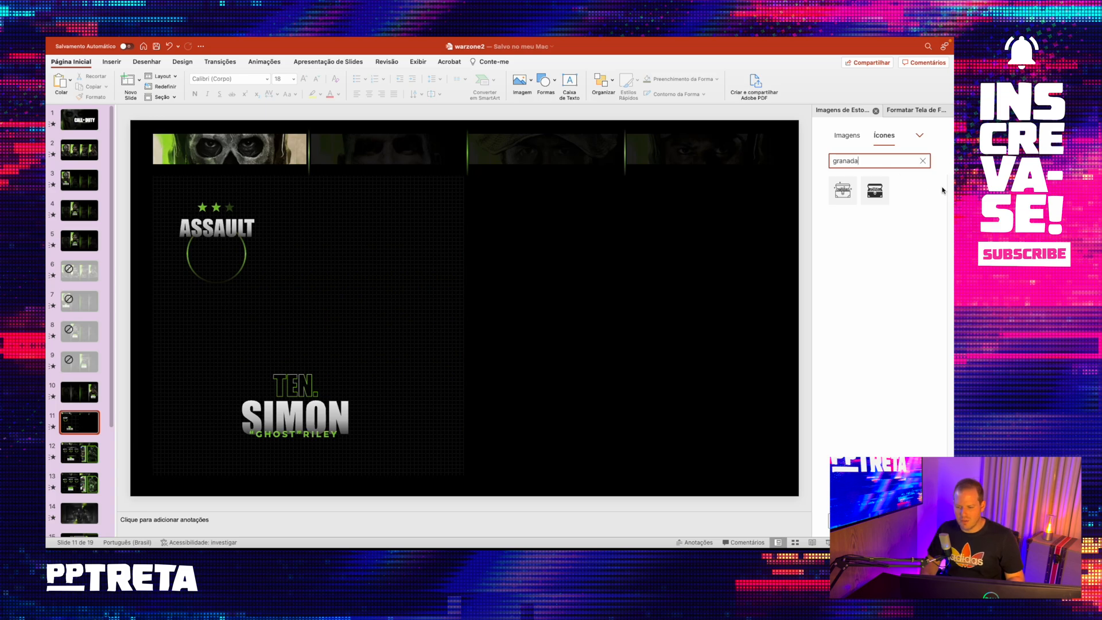
pyautogui.click(111, 62)
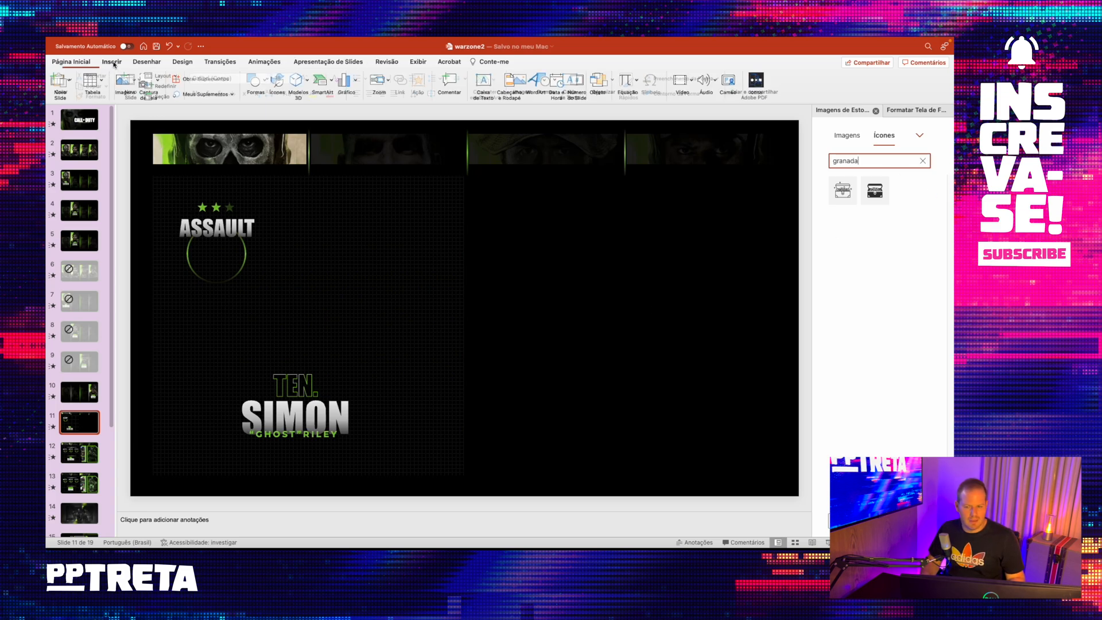
pyautogui.click(757, 81)
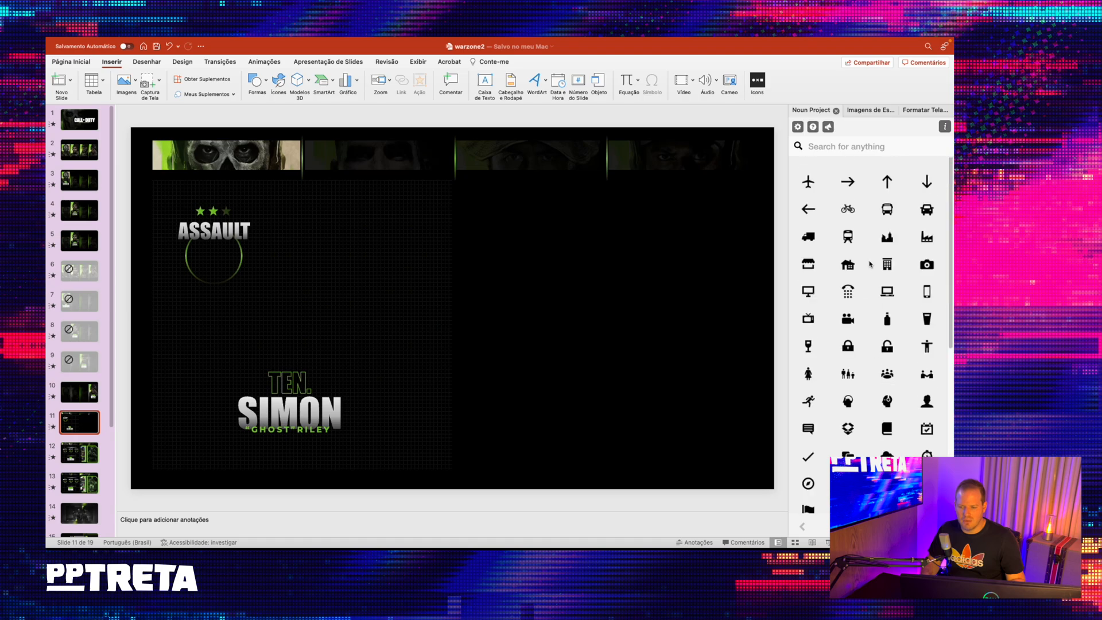
pyautogui.click(866, 148)
pyautogui.write('gren')
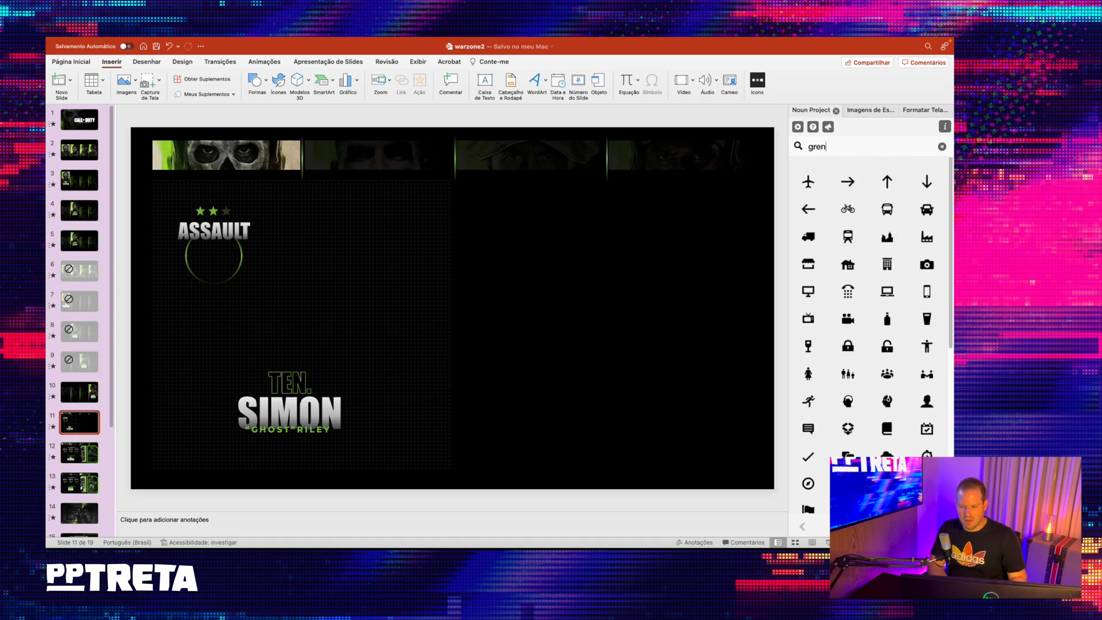
pyautogui.write('ade')
pyautogui.press('Return')
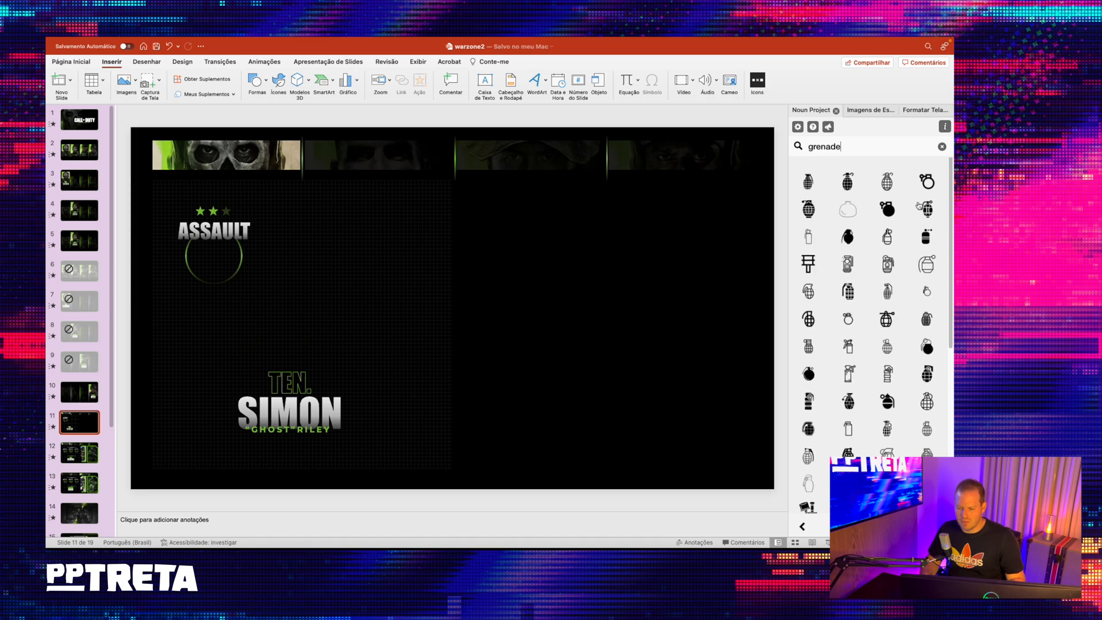
# - Delete the oversized 1000px version of the chosen solid grenade icon and insert it in white at 84px instead
pyautogui.click(886, 402)
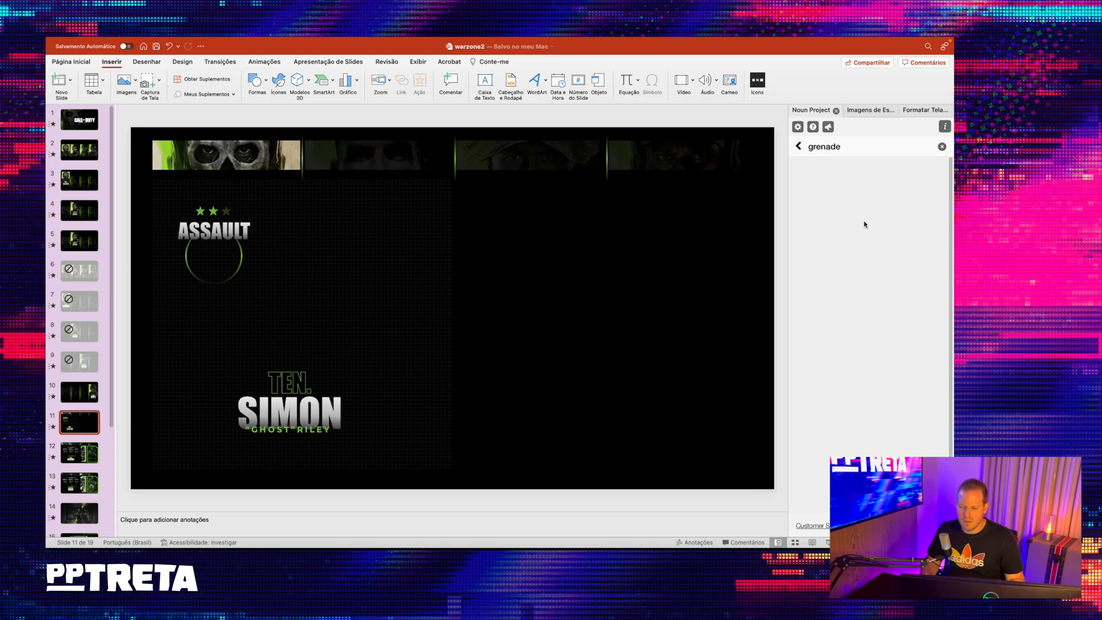
pyautogui.click(867, 306)
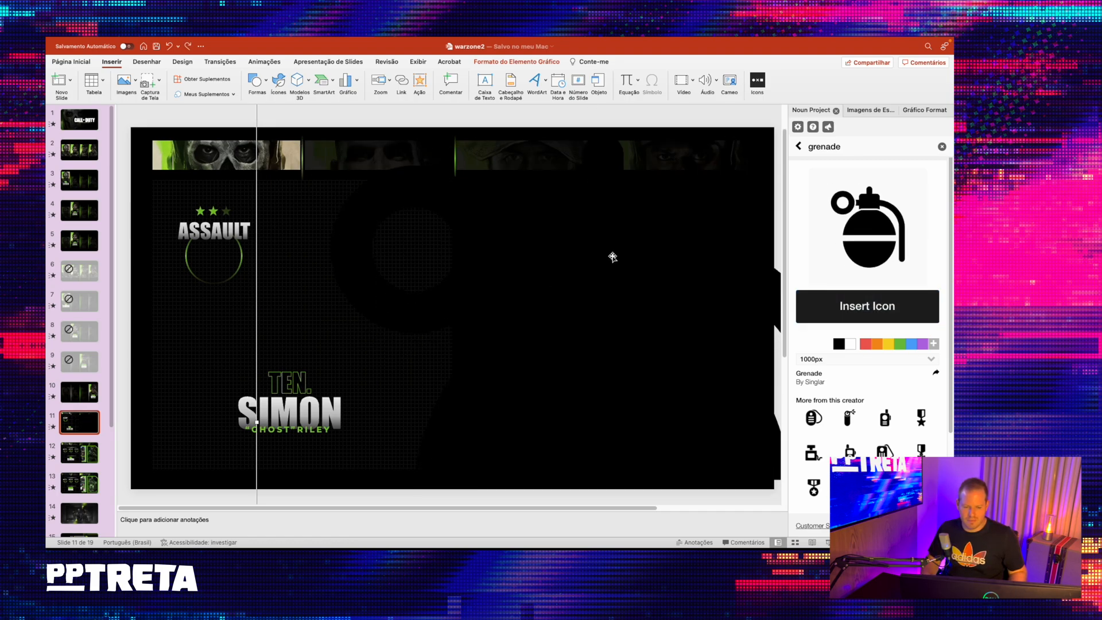
pyautogui.press('Delete')
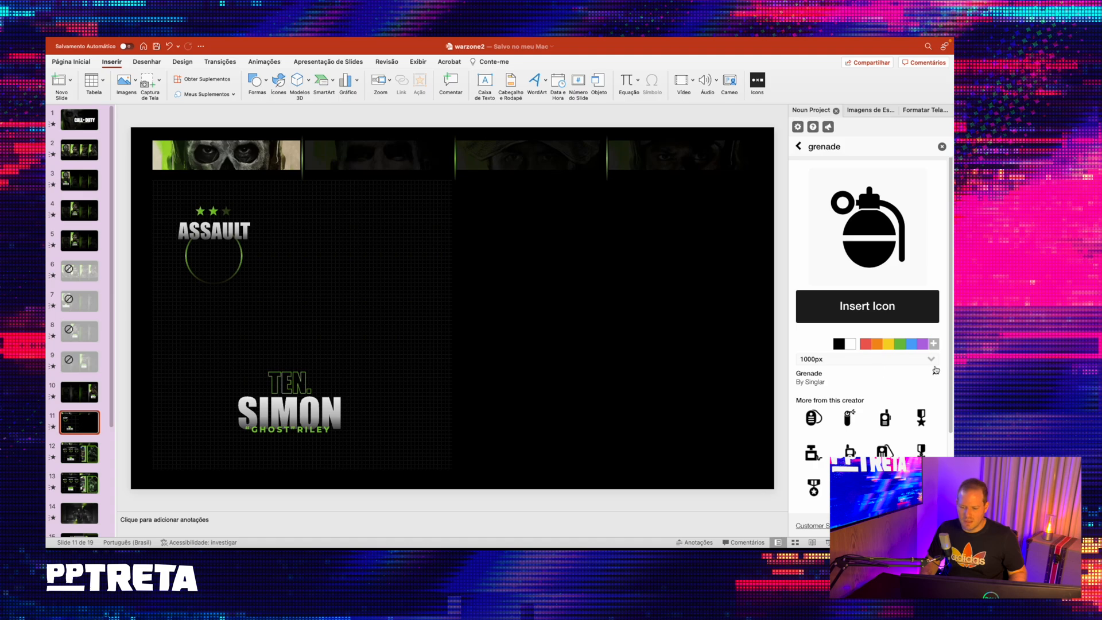
pyautogui.click(931, 359)
pyautogui.click(808, 294)
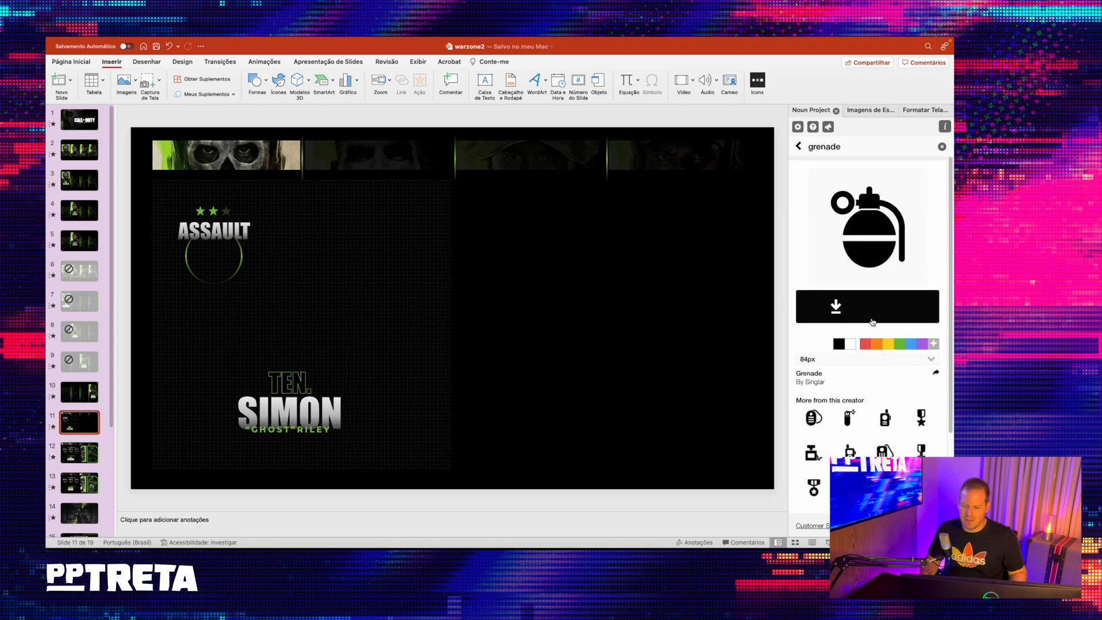
pyautogui.click(867, 306)
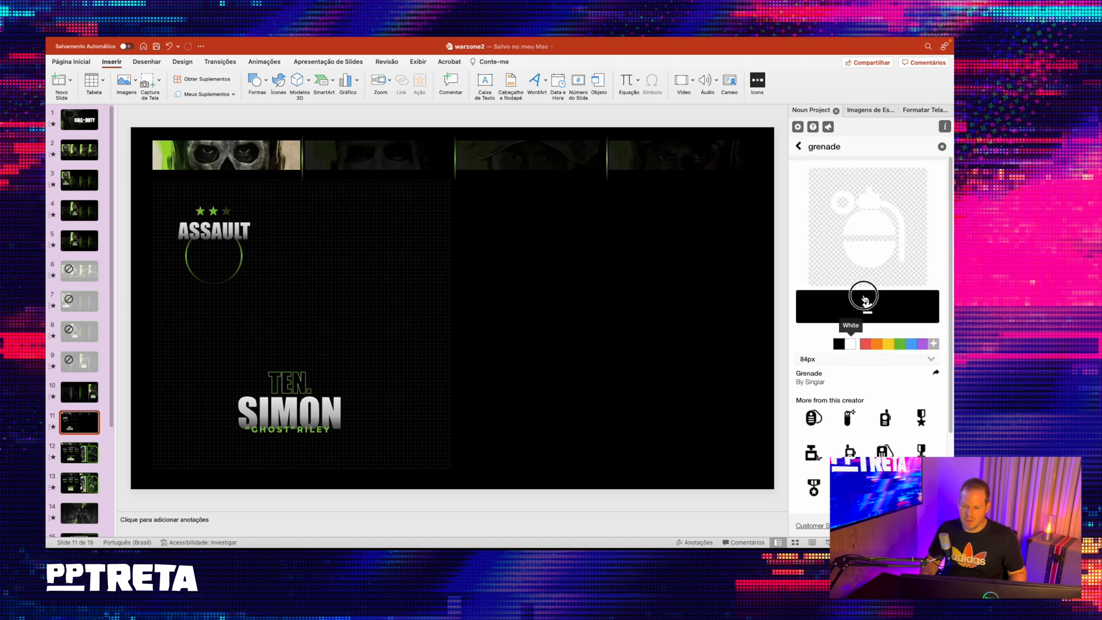
# - Shrink the white grenade icon to about 1.37 cm and centre it inside the circle beneath the ASSAULT heading
pyautogui.moveTo(463, 303); pyautogui.dragTo(344, 228)
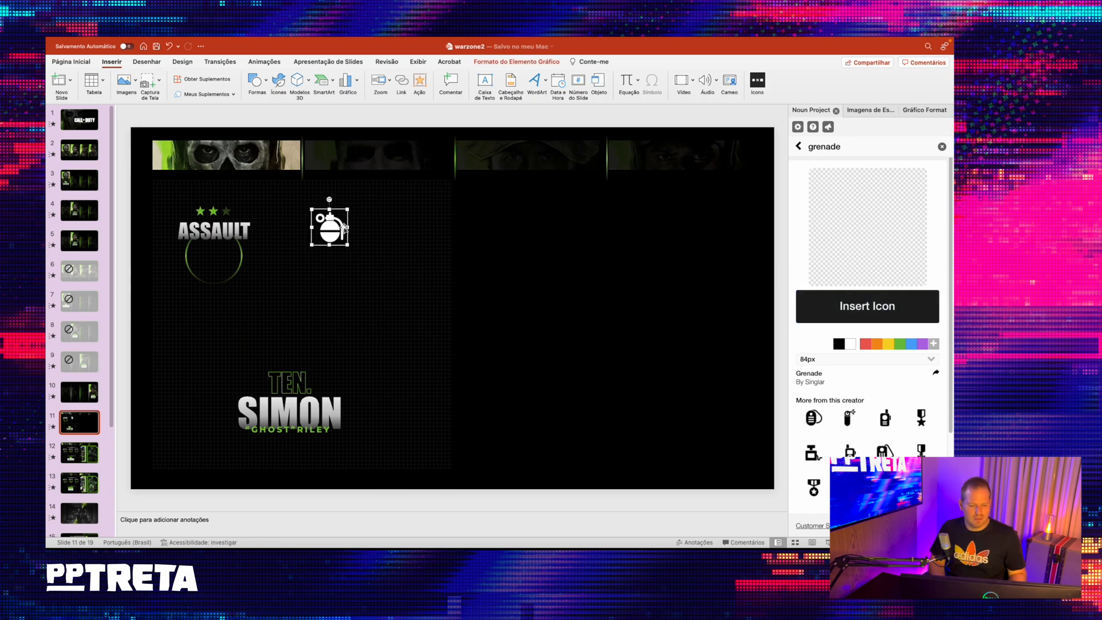
pyautogui.hotkey('shift', 'Down')
pyautogui.moveTo(337, 230); pyautogui.dragTo(223, 259)
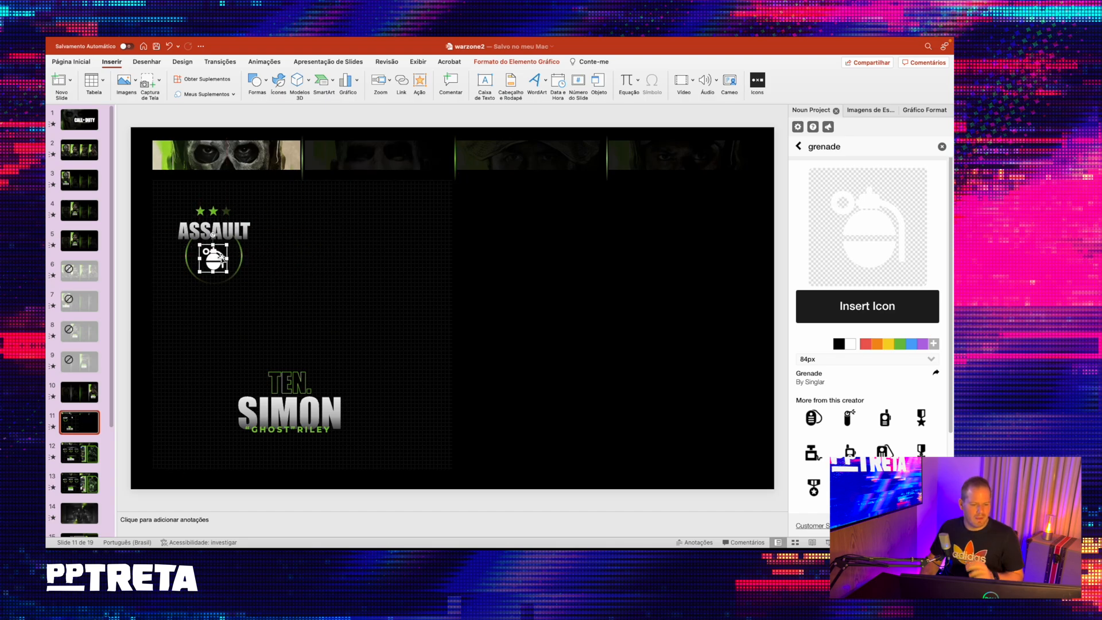
pyautogui.click(241, 253)
pyautogui.click(213, 260)
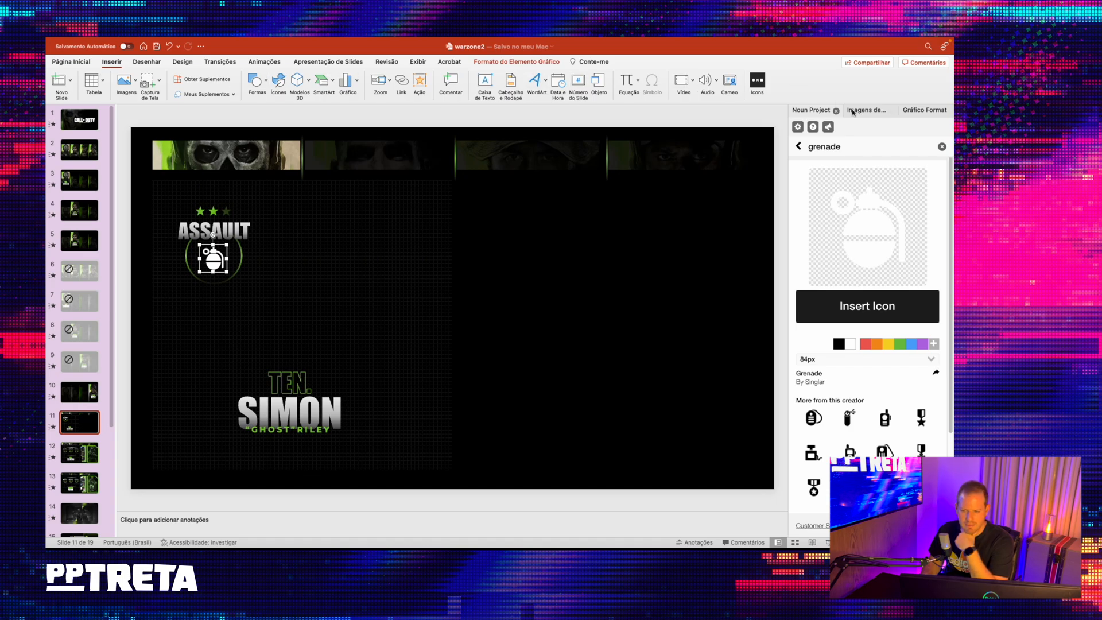
# - Convert the grenade icon into an editable shape
pyautogui.click(870, 110)
pyautogui.click(535, 61)
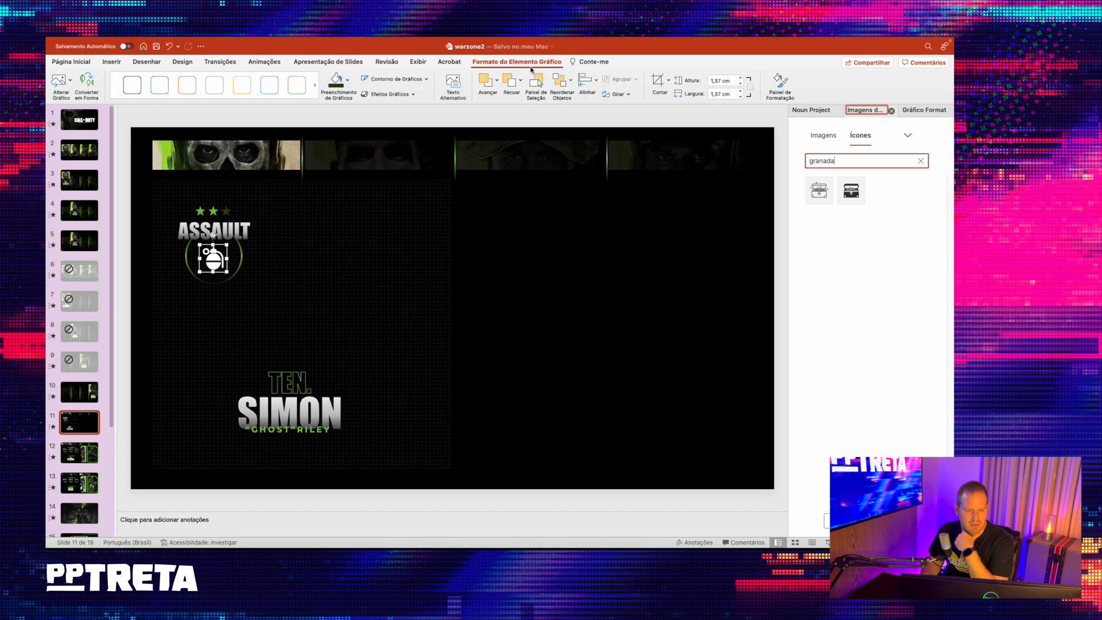
pyautogui.click(87, 83)
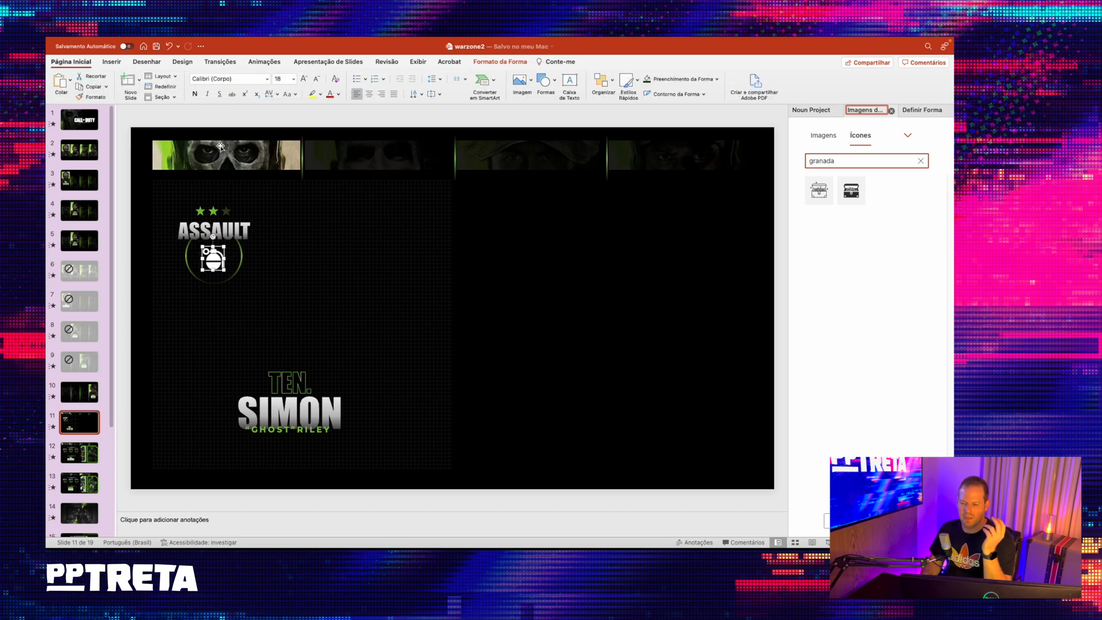
# - Apply a linear 90° green gradient fill to the grenade shape, solid at the 50% stop and transparent towards both ends
pyautogui.click(923, 111)
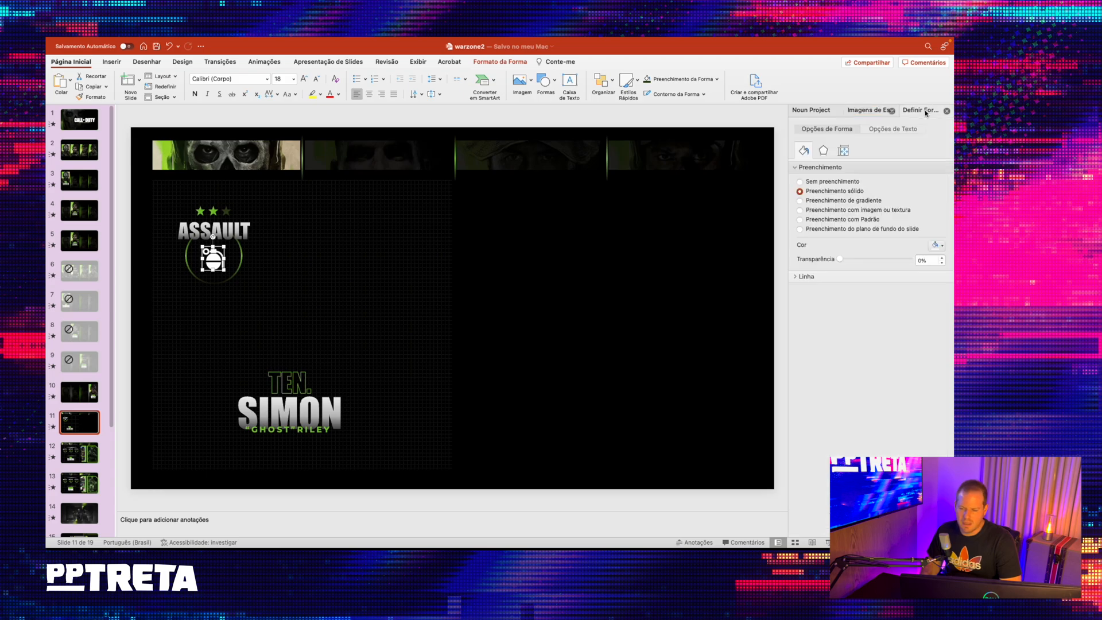
pyautogui.click(858, 200)
pyautogui.click(872, 327)
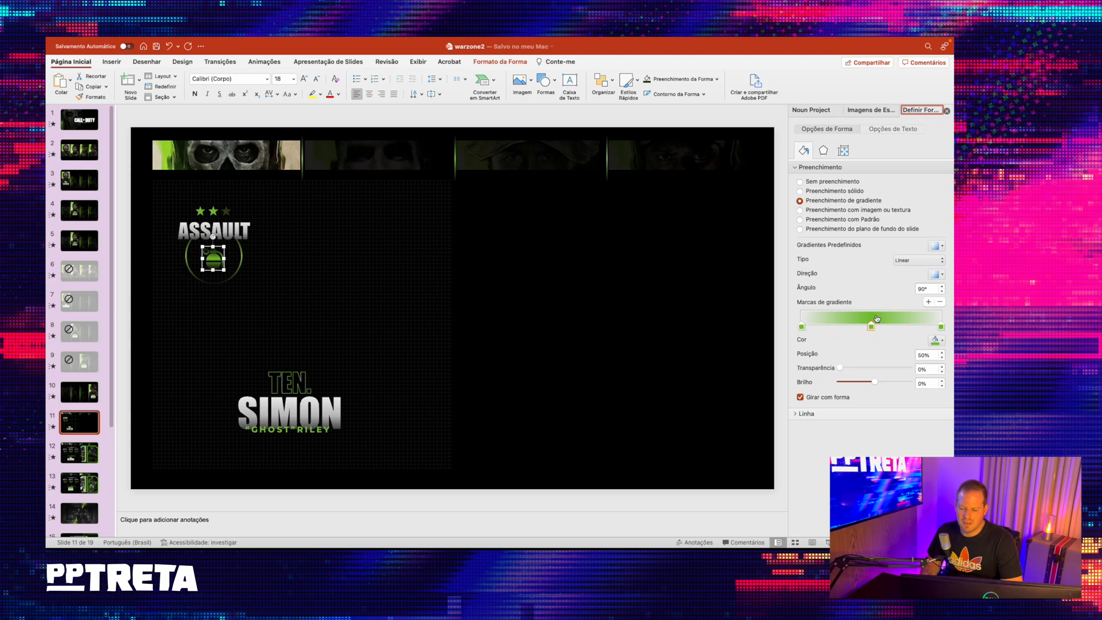
pyautogui.click(941, 327)
pyautogui.click(942, 326)
pyautogui.click(870, 327)
pyautogui.click(308, 123)
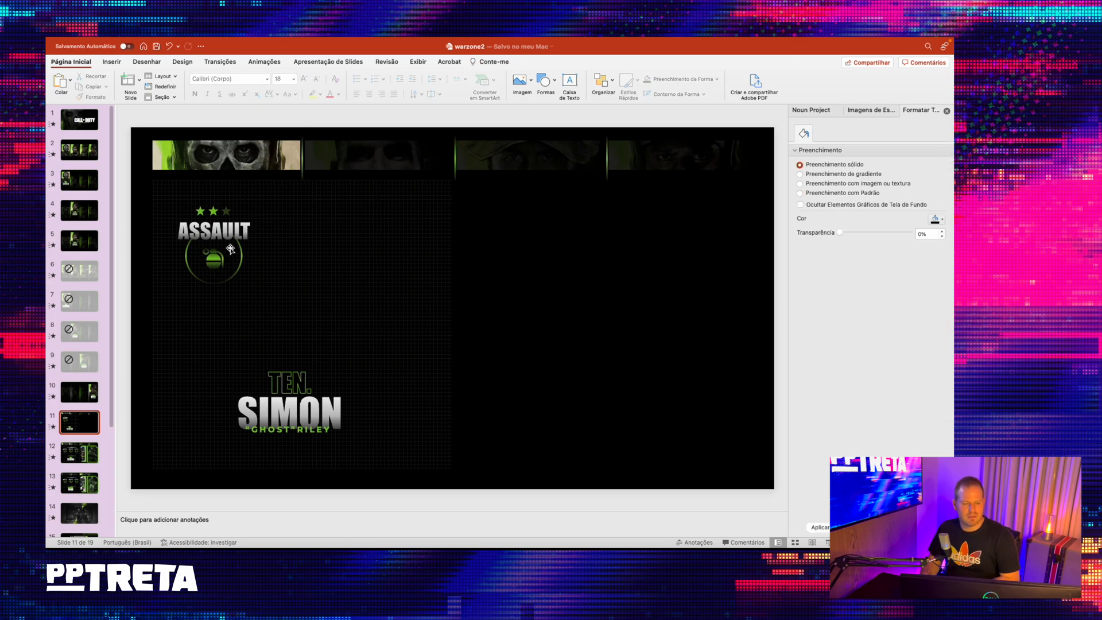
# - Compare the grenade with the one on reference slide 12, then enlarge it slightly within its circle on slide 11
pyautogui.click(257, 270)
pyautogui.click(225, 255)
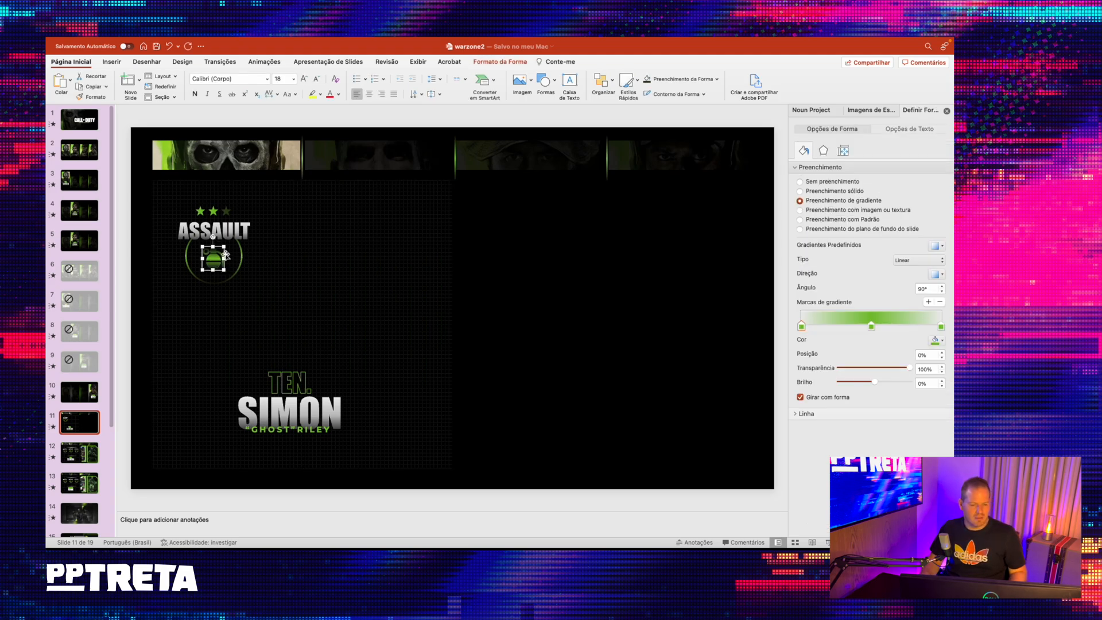
pyautogui.click(84, 453)
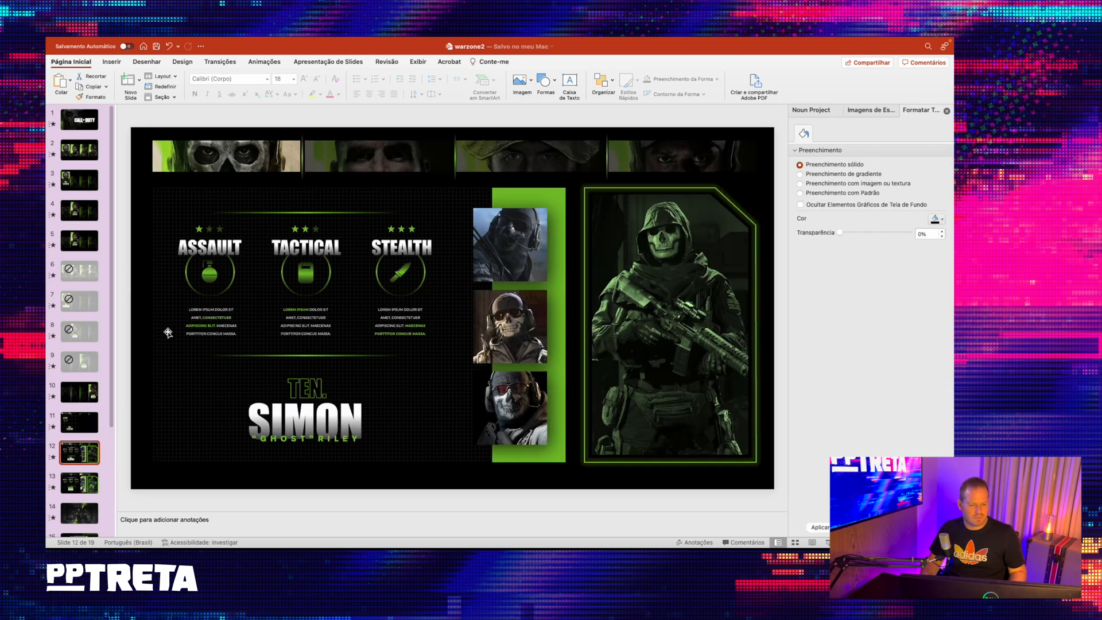
pyautogui.click(94, 424)
pyautogui.click(222, 257)
pyautogui.moveTo(225, 245); pyautogui.dragTo(225, 245)
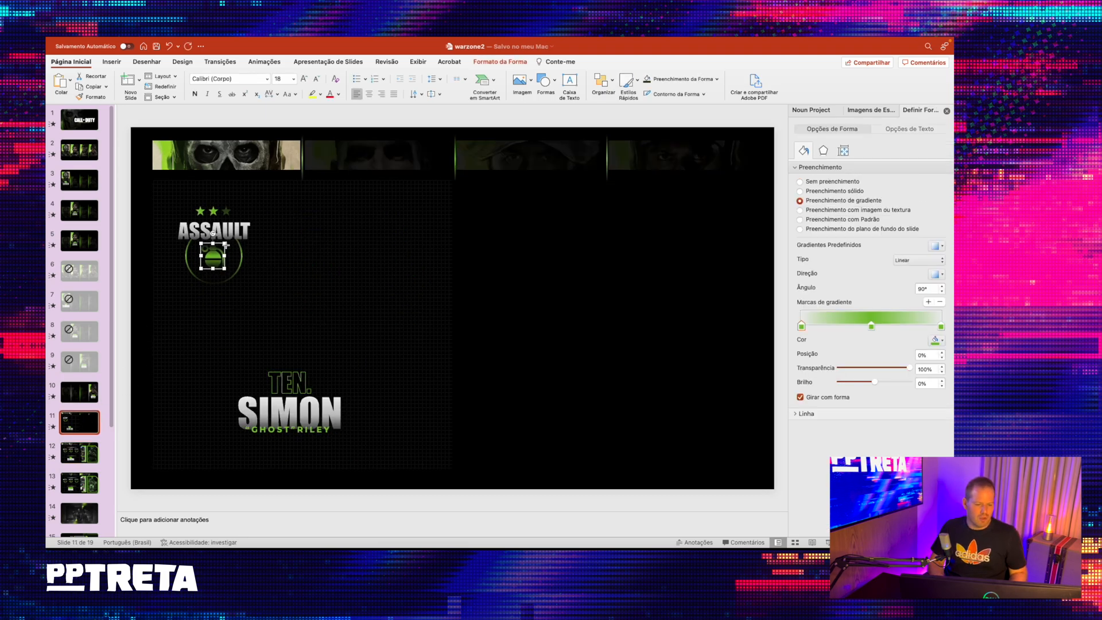
# - Copy the lorem ipsum text box under ASSAULT on slide 12 and place it below the circle on slide 11
pyautogui.click(83, 453)
pyautogui.click(227, 302)
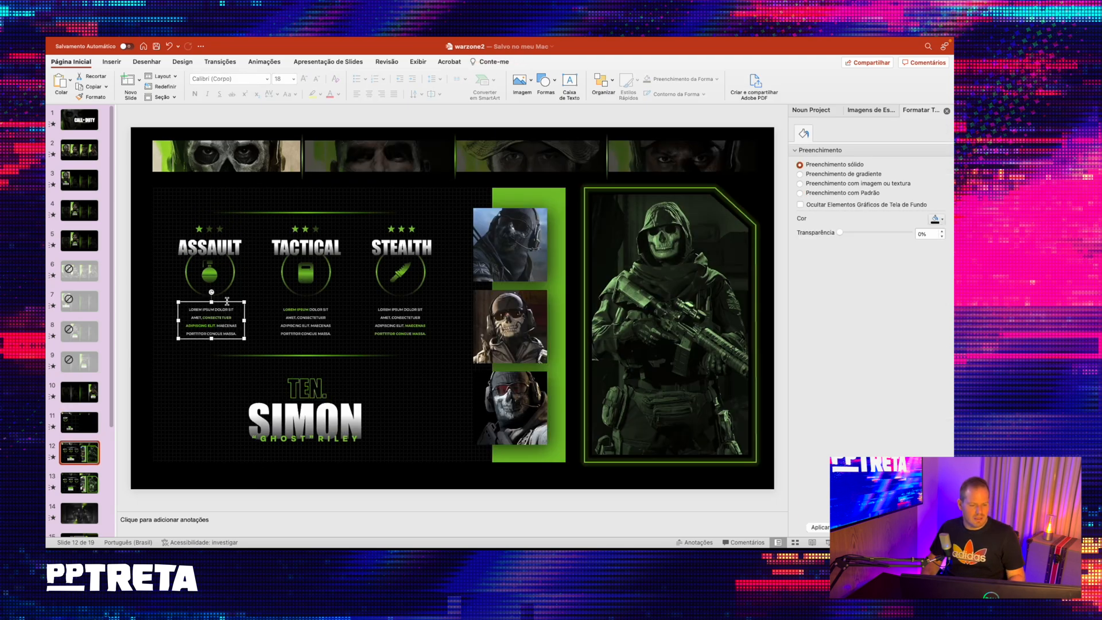
pyautogui.click(229, 299)
pyautogui.click(228, 304)
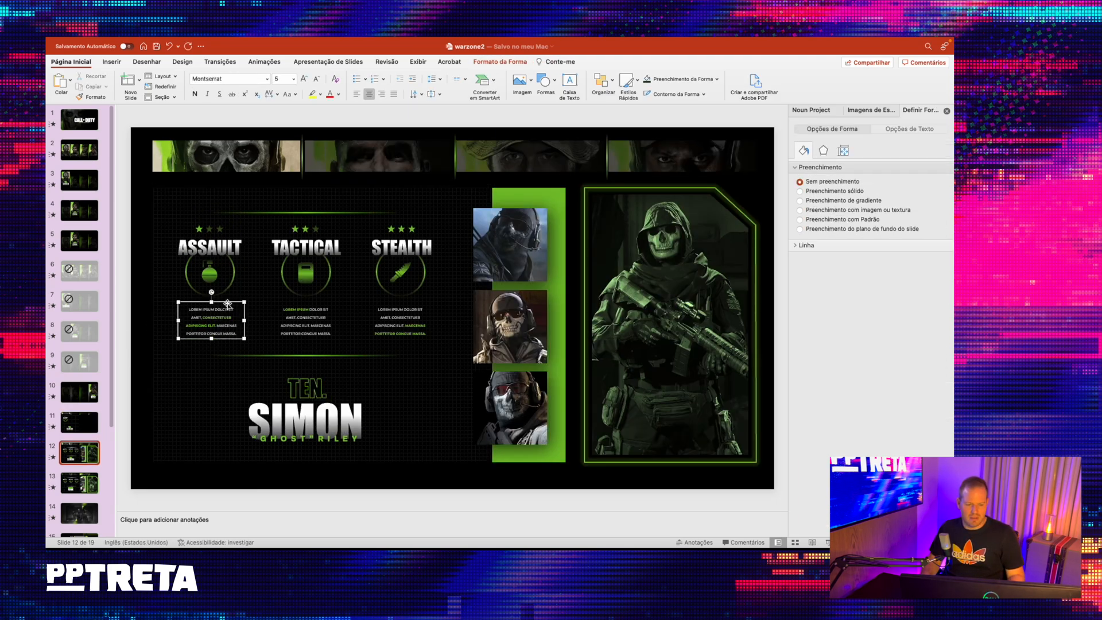
pyautogui.click(90, 423)
pyautogui.click(241, 301)
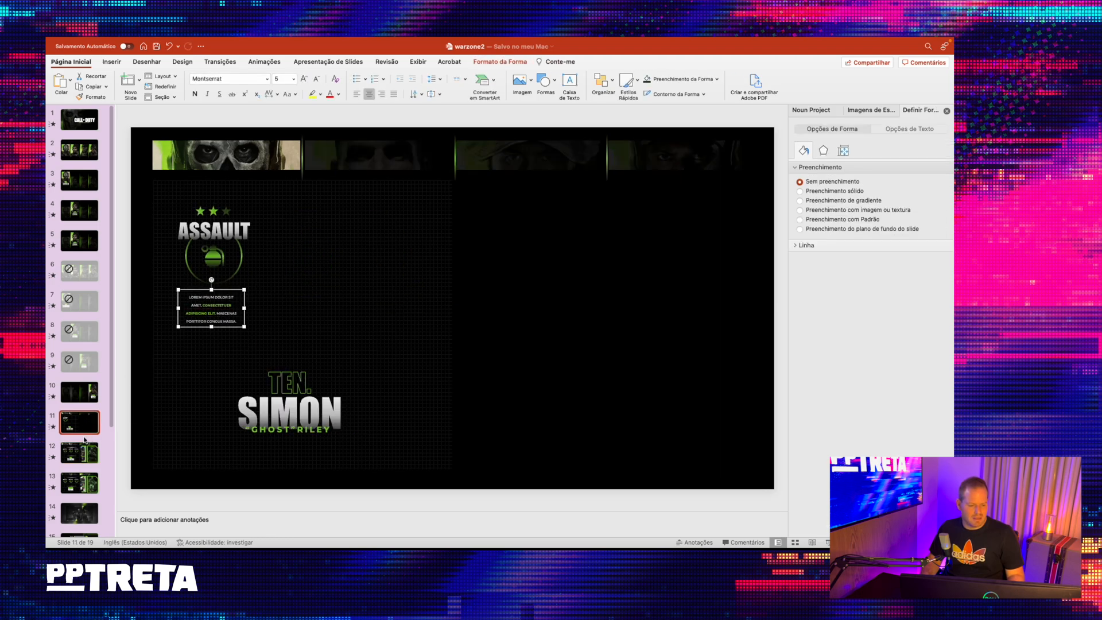
# - Copy the upper green gradient line from slide 12 to slide 11 and place it above the stars
pyautogui.click(92, 459)
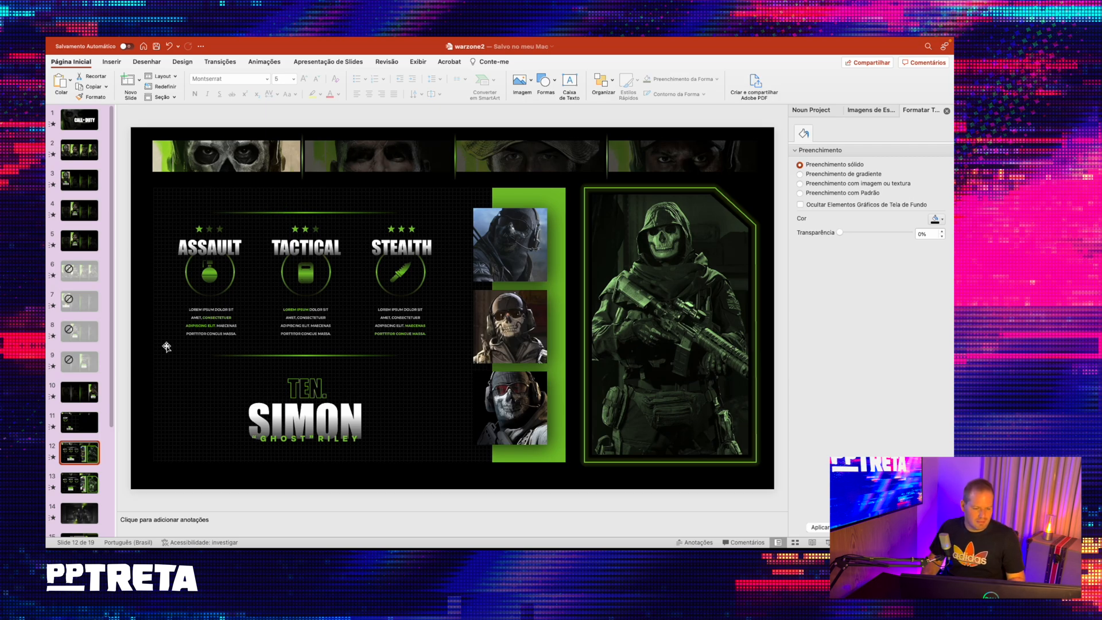
pyautogui.click(306, 211)
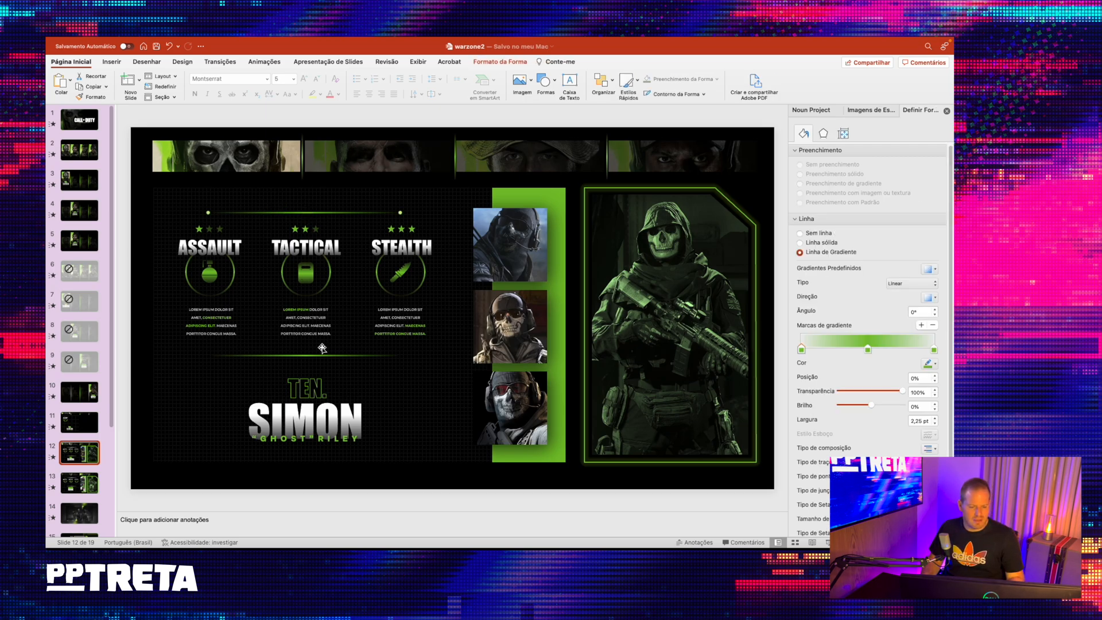
pyautogui.click(78, 429)
pyautogui.press('super+v')
pyautogui.moveTo(311, 145); pyautogui.dragTo(226, 198)
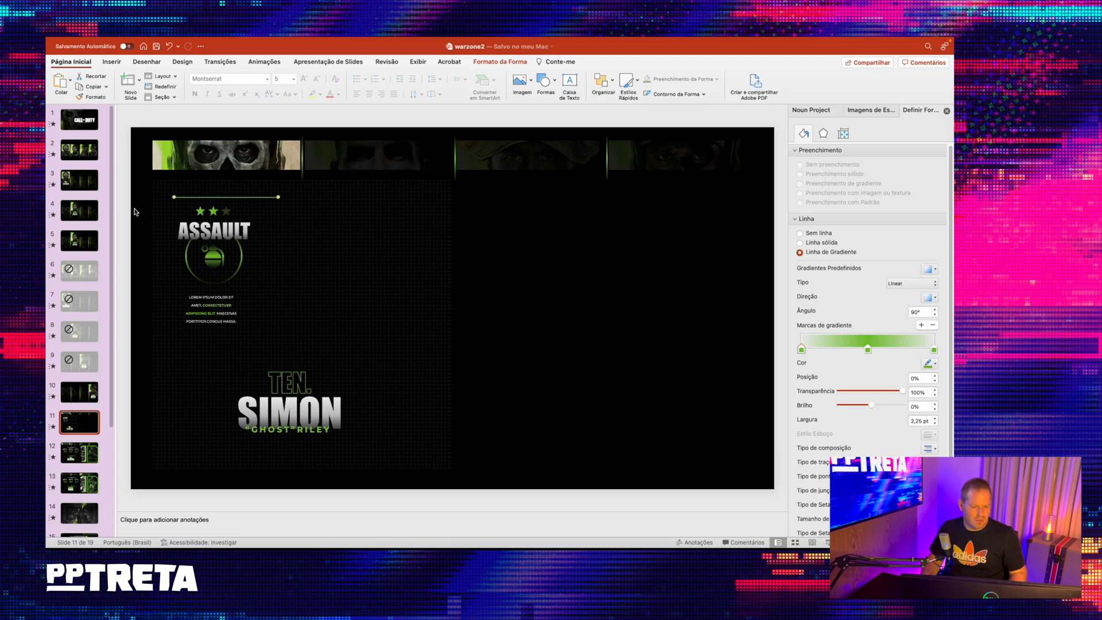
# - Move the whole ASSAULT skill block slightly lower and stretch the green line across the width of the patterned panel
pyautogui.moveTo(124, 204); pyautogui.dragTo(310, 368)
pyautogui.moveTo(239, 213); pyautogui.dragTo(429, 204)
pyautogui.click(251, 197)
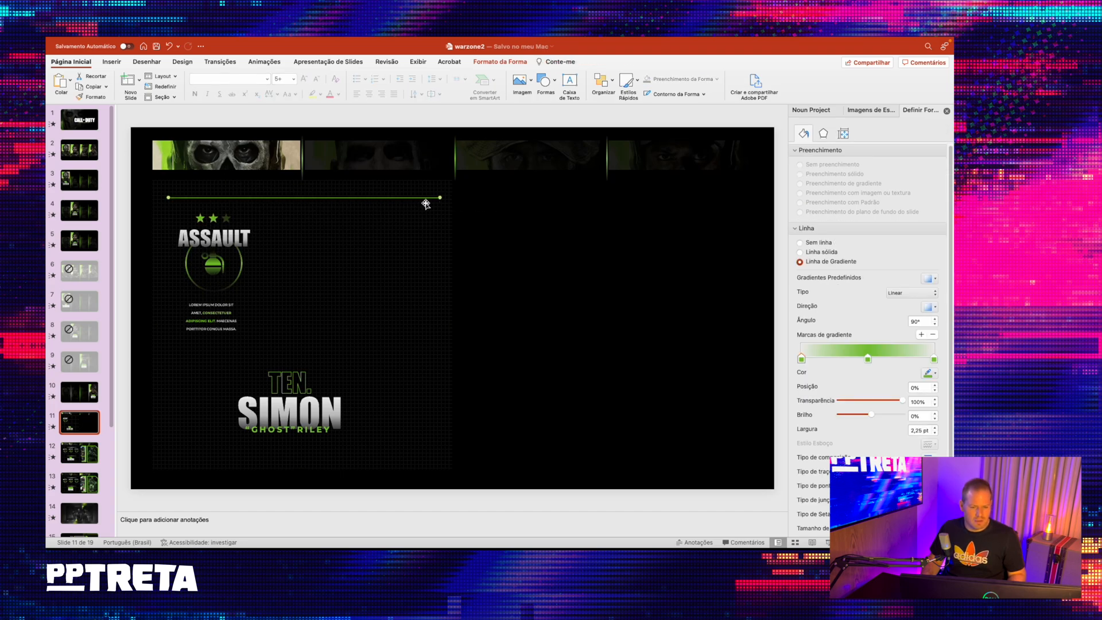
# - Set the green line's gradient angle to 0° and place a copy of the line just above the TEN. title
pyautogui.doubleClick(925, 322)
pyautogui.write('0')
pyautogui.press('Return')
pyautogui.click(442, 121)
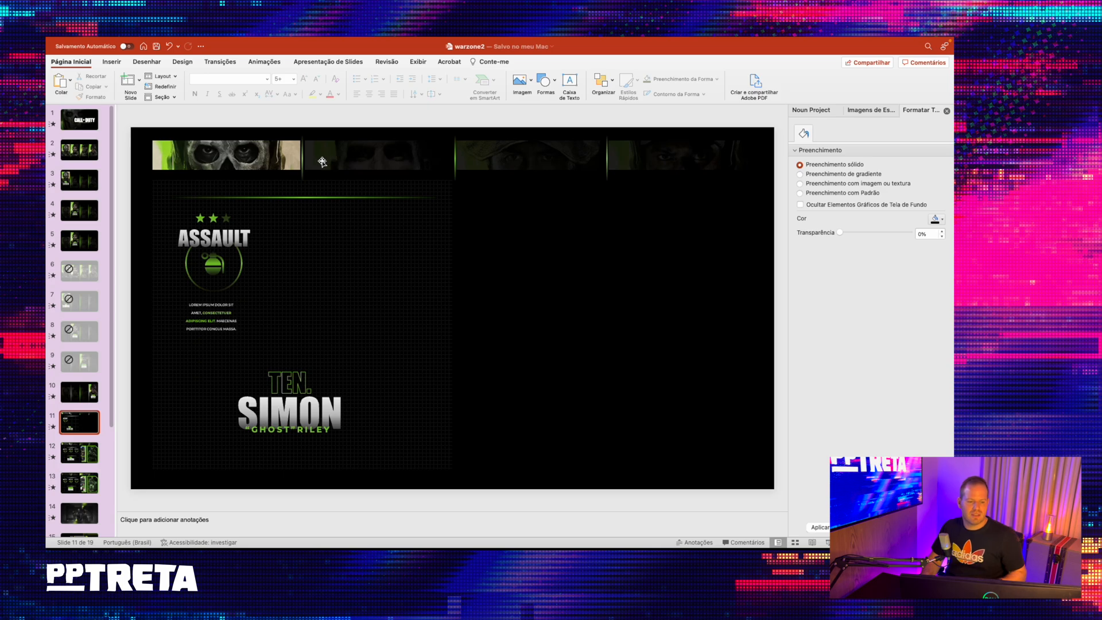
pyautogui.moveTo(325, 197); pyautogui.dragTo(340, 357)
# - Shift the complete ASSAULT block with its stars, icon and text slightly lower and to the left between the two green lines
pyautogui.moveTo(130, 209); pyautogui.dragTo(293, 364)
pyautogui.click(241, 225)
pyautogui.moveTo(130, 205); pyautogui.dragTo(307, 365)
pyautogui.moveTo(246, 225); pyautogui.dragTo(243, 230)
pyautogui.click(484, 114)
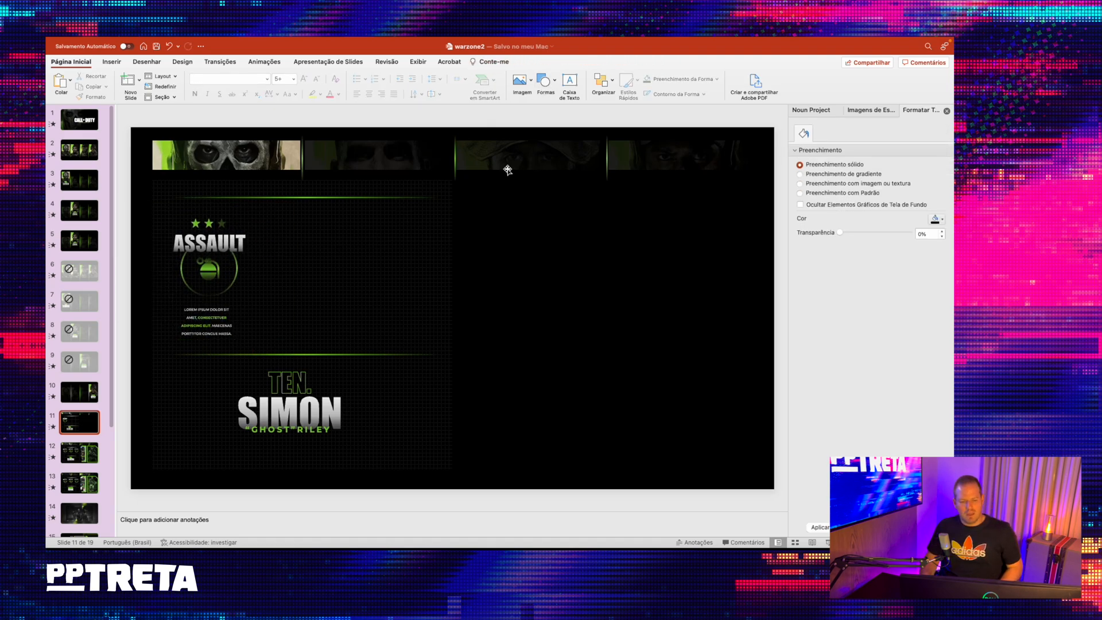
# - Draw a rectangle about 15.22 cm high and 5.11 cm wide beside the patterned panel, filled with the recent green and without outline
pyautogui.click(545, 81)
pyautogui.click(603, 111)
pyautogui.moveTo(453, 181)
pyautogui.mouseDown()
pyautogui.moveTo(460, 318)
pyautogui.moveTo(529, 465)
pyautogui.moveTo(550, 470)
pyautogui.mouseUp()
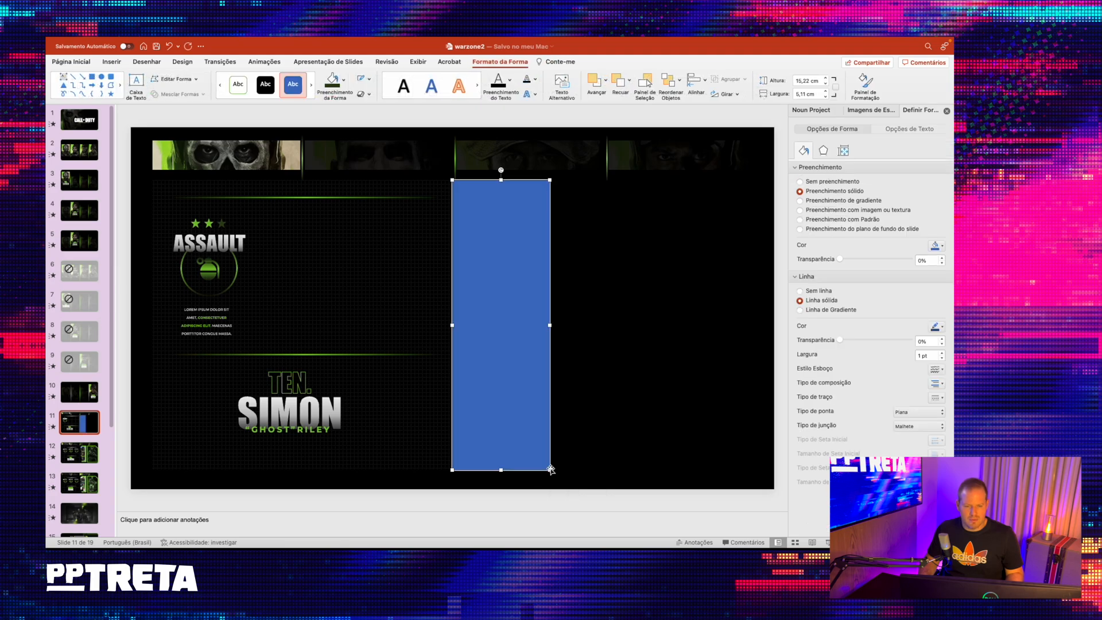
pyautogui.click(343, 80)
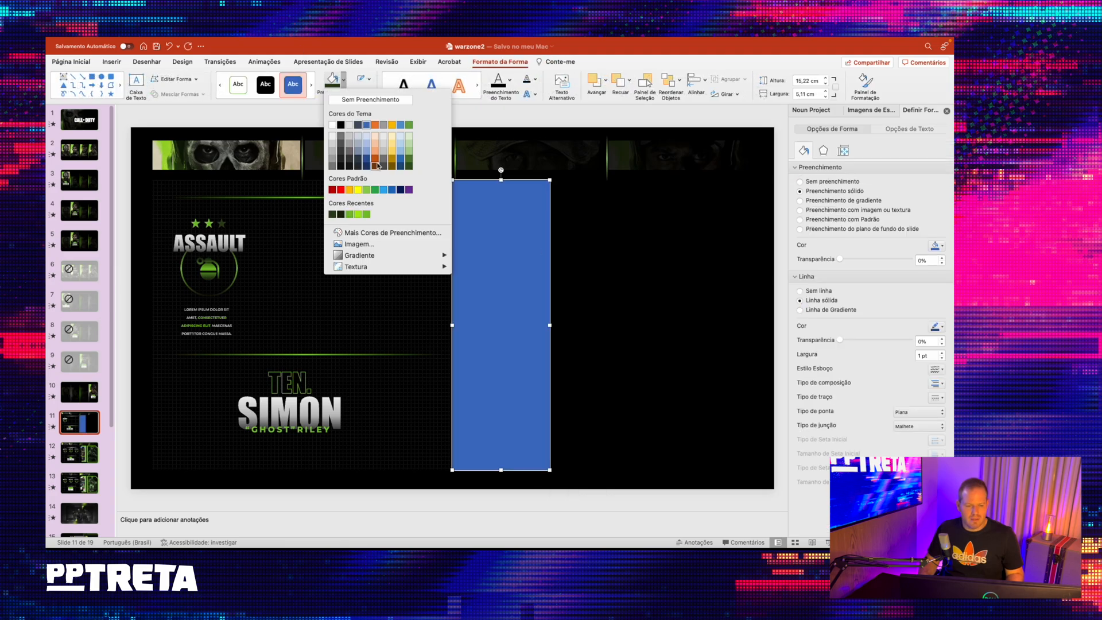
pyautogui.click(350, 214)
pyautogui.click(376, 82)
pyautogui.click(380, 94)
# - Check the green bar on reference slide 12, then narrow the green rectangle on slide 11 to leave a gap beside the patterned panel
pyautogui.click(87, 450)
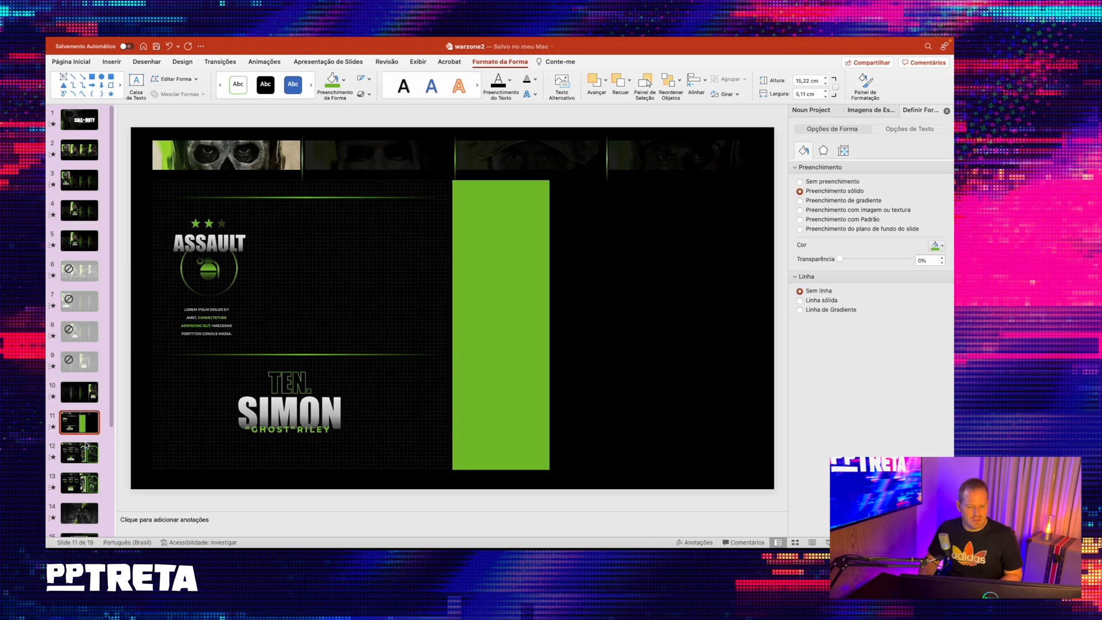
pyautogui.click(88, 423)
pyautogui.click(481, 255)
pyautogui.moveTo(451, 324); pyautogui.dragTo(478, 317)
pyautogui.click(430, 305)
pyautogui.click(406, 356)
pyautogui.keyDown('shift'); pyautogui.click(386, 197); pyautogui.keyUp('shift')
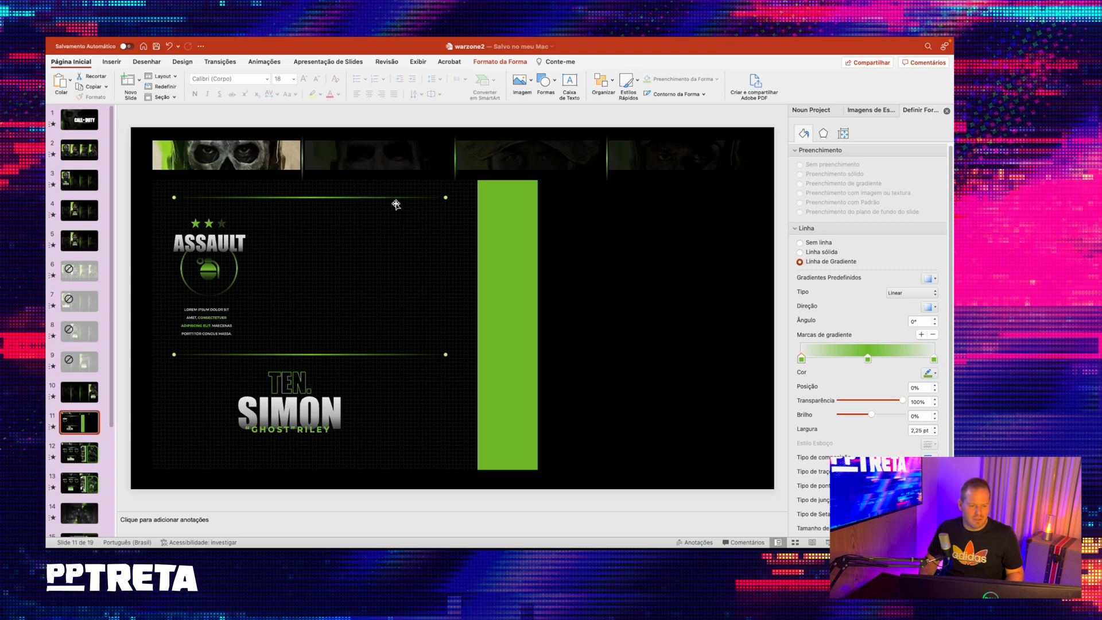
# - Copy the three masked portrait pictures from slide 12 to slide 11 and place them overlapping the left edge of the green bar
pyautogui.click(80, 458)
pyautogui.click(503, 246)
pyautogui.moveTo(504, 246); pyautogui.dragTo(490, 248)
pyautogui.press('super+z')
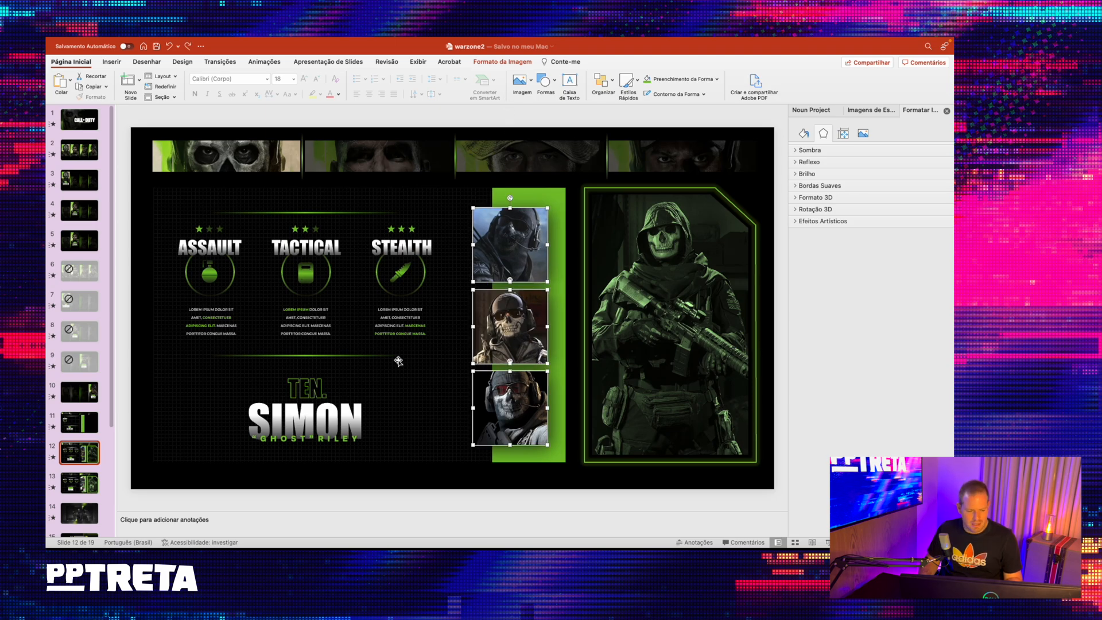
pyautogui.click(82, 425)
pyautogui.press('cmd+v')
pyautogui.moveTo(488, 240)
pyautogui.mouseDown()
pyautogui.moveTo(463, 231)
pyautogui.moveTo(465, 244)
pyautogui.moveTo(464, 219)
pyautogui.moveTo(465, 247)
pyautogui.moveTo(486, 253)
pyautogui.mouseUp()
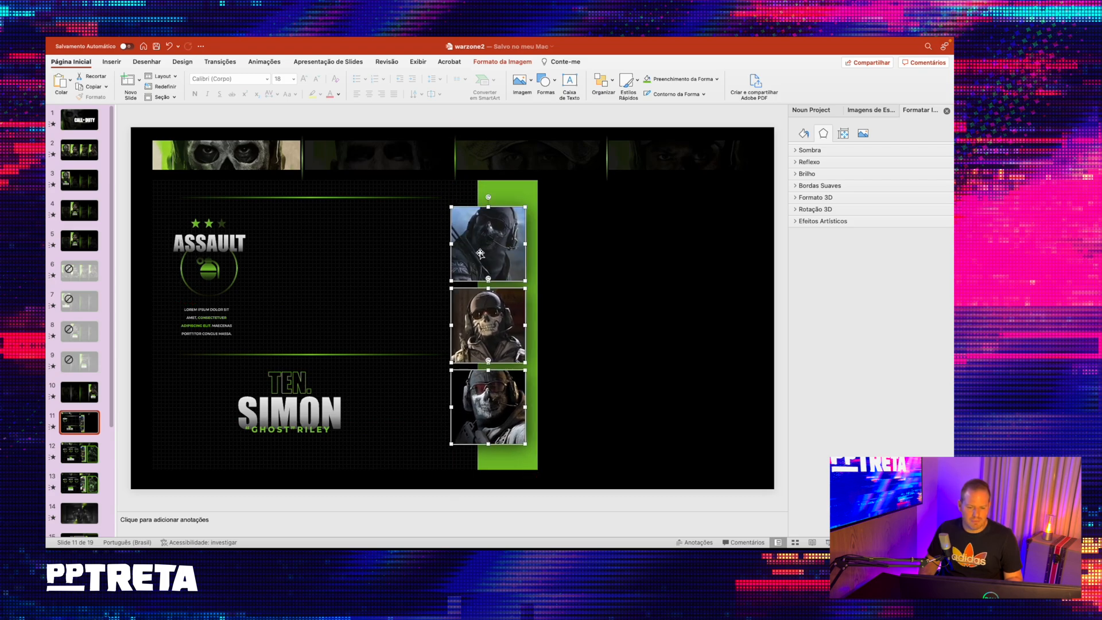
# - Reset the three portraits to their original image and size, and spread the enlarged pictures apart on the slide
pyautogui.click(502, 61)
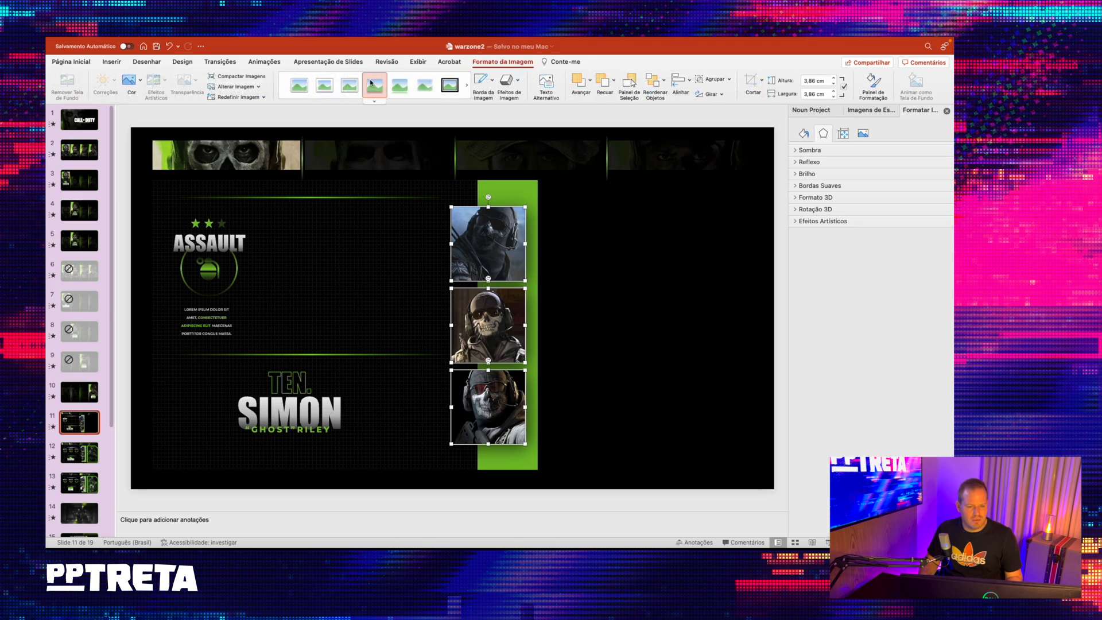
pyautogui.click(263, 97)
pyautogui.click(263, 121)
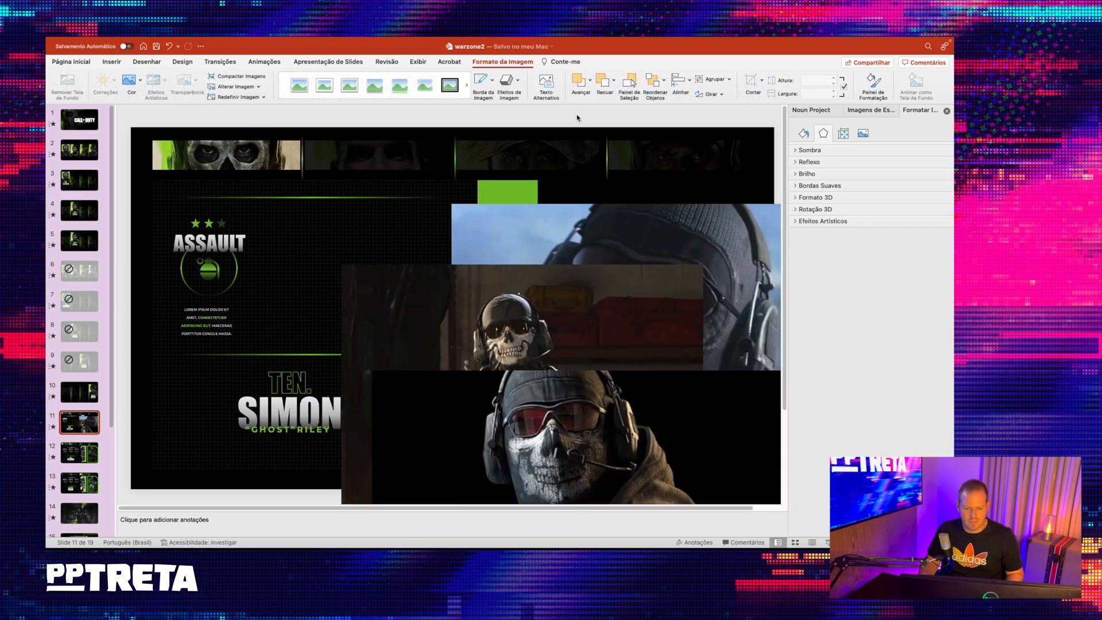
pyautogui.moveTo(629, 378); pyautogui.dragTo(527, 228)
pyautogui.moveTo(676, 295); pyautogui.dragTo(671, 215)
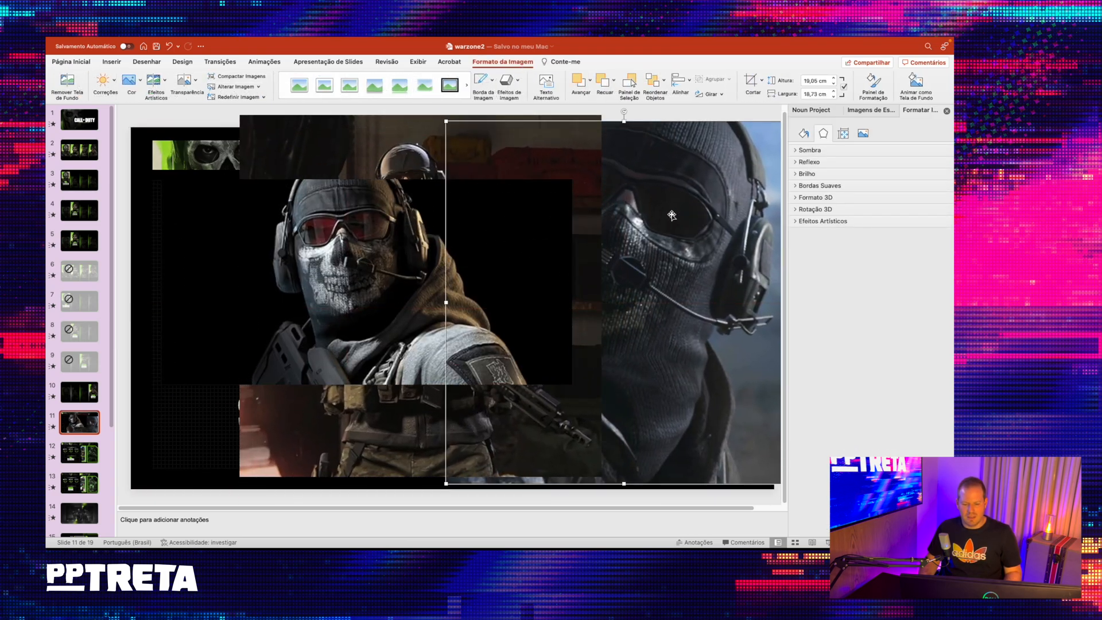
# - Select all three portraits and shrink them together to thumbnails small enough to fit beside the green bar
pyautogui.keyDown('shift'); pyautogui.click(551, 167); pyautogui.keyUp('shift')
pyautogui.keyDown('shift'); pyautogui.click(350, 222); pyautogui.keyUp('shift')
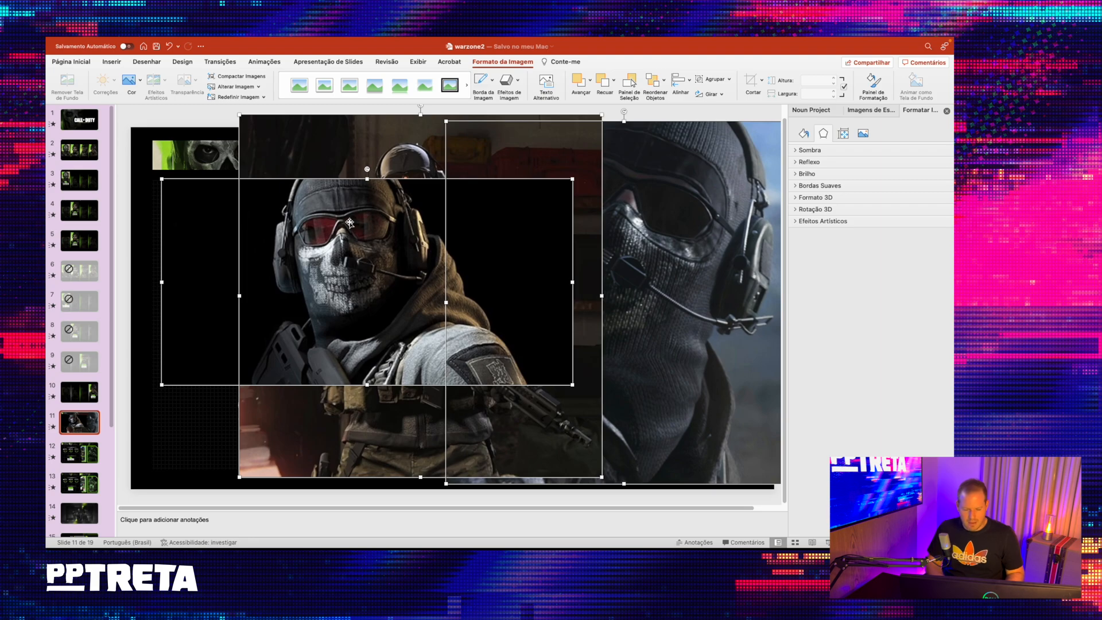
pyautogui.hotkey('shift', 'Down')
pyautogui.hotkey('shift', 'Down')
pyautogui.hotkey('shift', 'Down')
pyautogui.hotkey('shift', 'Down')
pyautogui.hotkey('shift', 'Down')
pyautogui.hotkey('shift', 'Down')
pyautogui.hotkey('shift', 'Down')
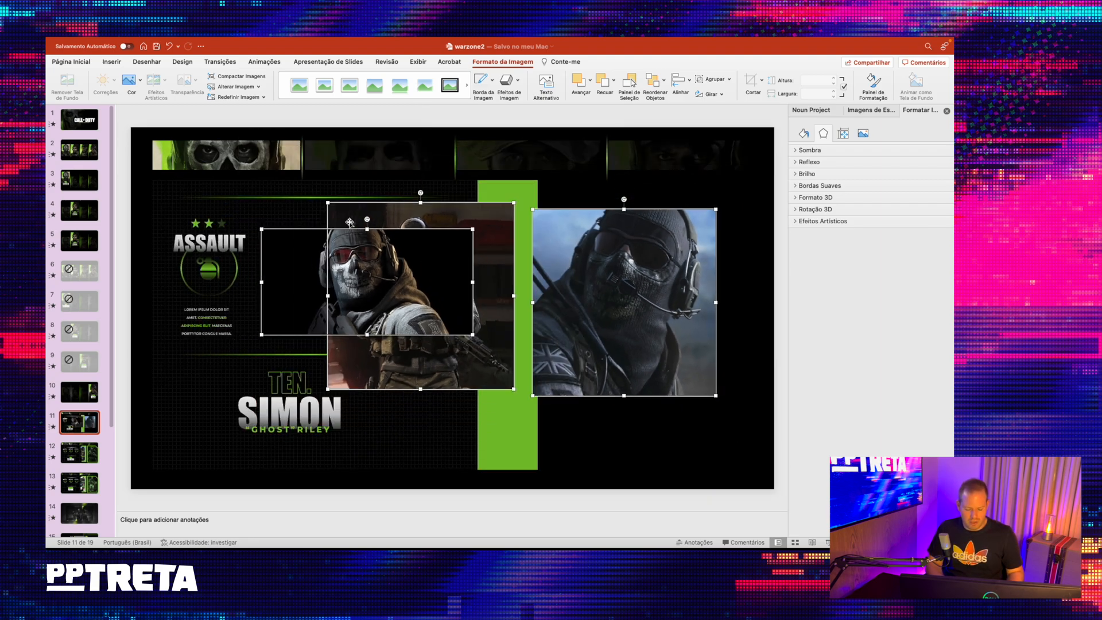
pyautogui.hotkey('shift', 'Down')
pyautogui.hotkey('shift', 'Down')
pyautogui.hotkey('shift', 'Down')
pyautogui.hotkey('shift', 'Down')
pyautogui.hotkey('shift', 'Down')
pyautogui.hotkey('shift', 'Down')
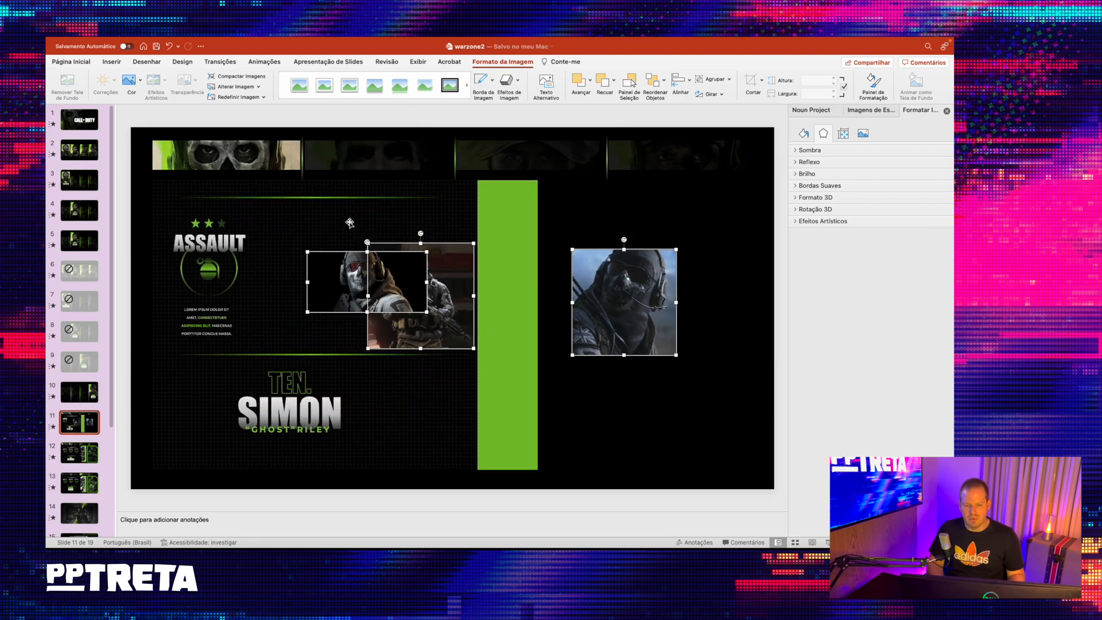
pyautogui.hotkey('shift', 'Down')
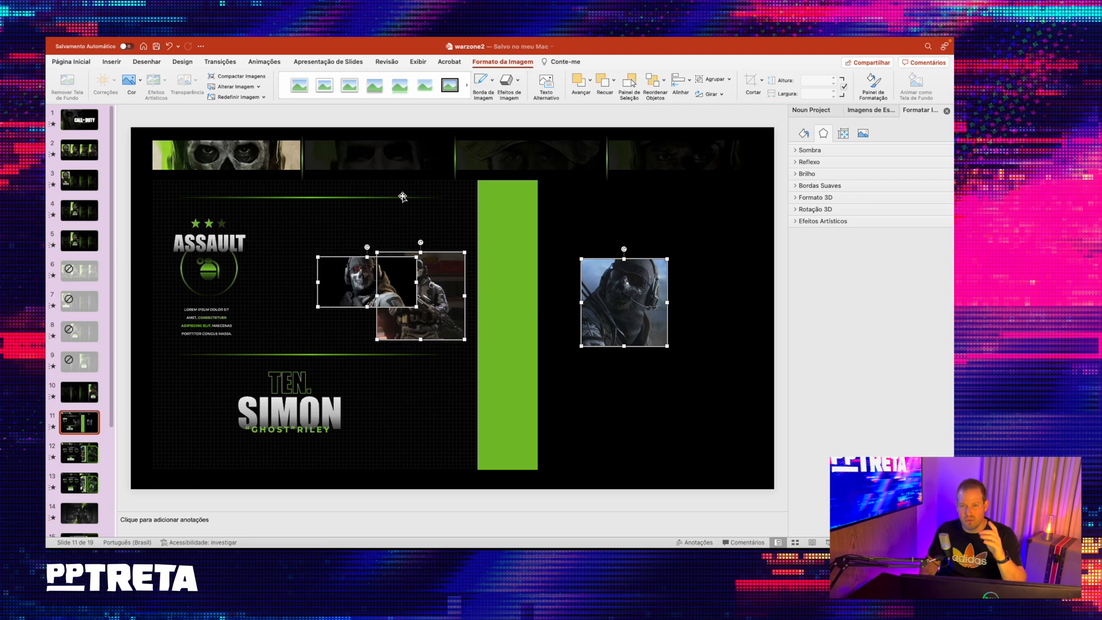
# - Place the standing soldier picture on the middle of the green bar and the red-goggles portrait above it
pyautogui.click(385, 131)
pyautogui.moveTo(449, 287); pyautogui.dragTo(529, 322)
pyautogui.moveTo(384, 275); pyautogui.dragTo(505, 235)
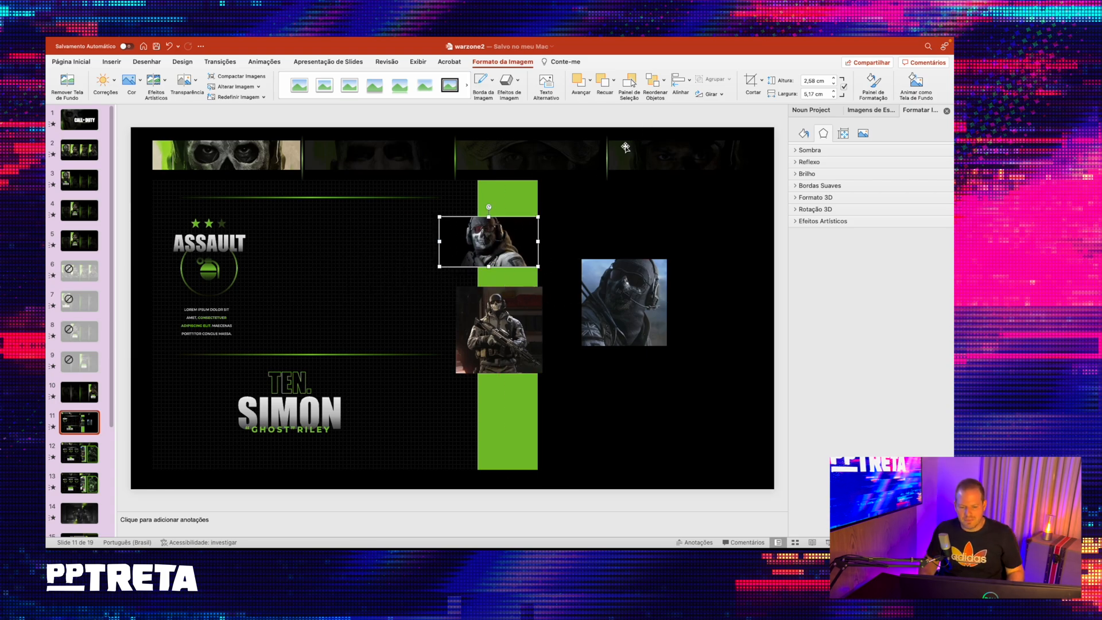
# - Crop the red-goggles portrait to a 4.11 cm square around the head and place it over the upper left edge of the green bar
pyautogui.click(762, 81)
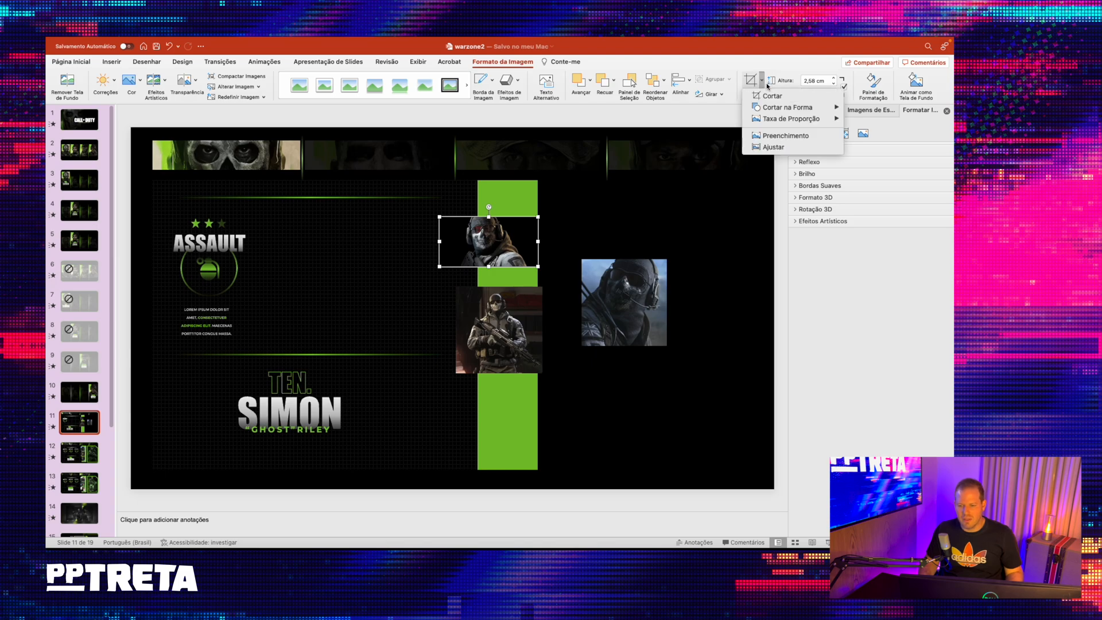
pyautogui.moveTo(782, 109)
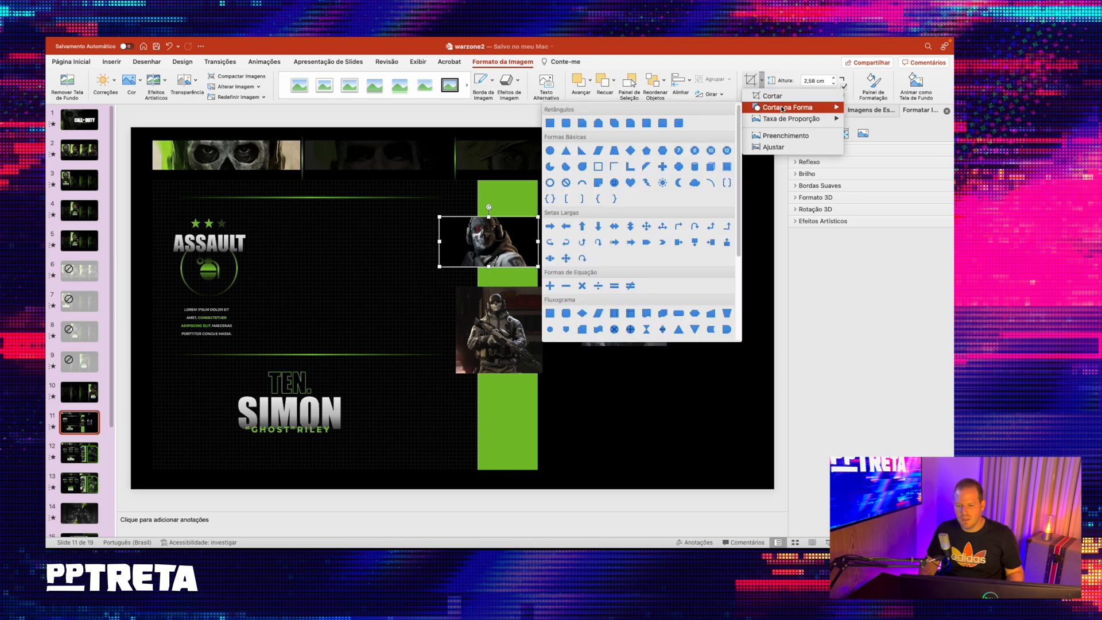
pyautogui.click(857, 131)
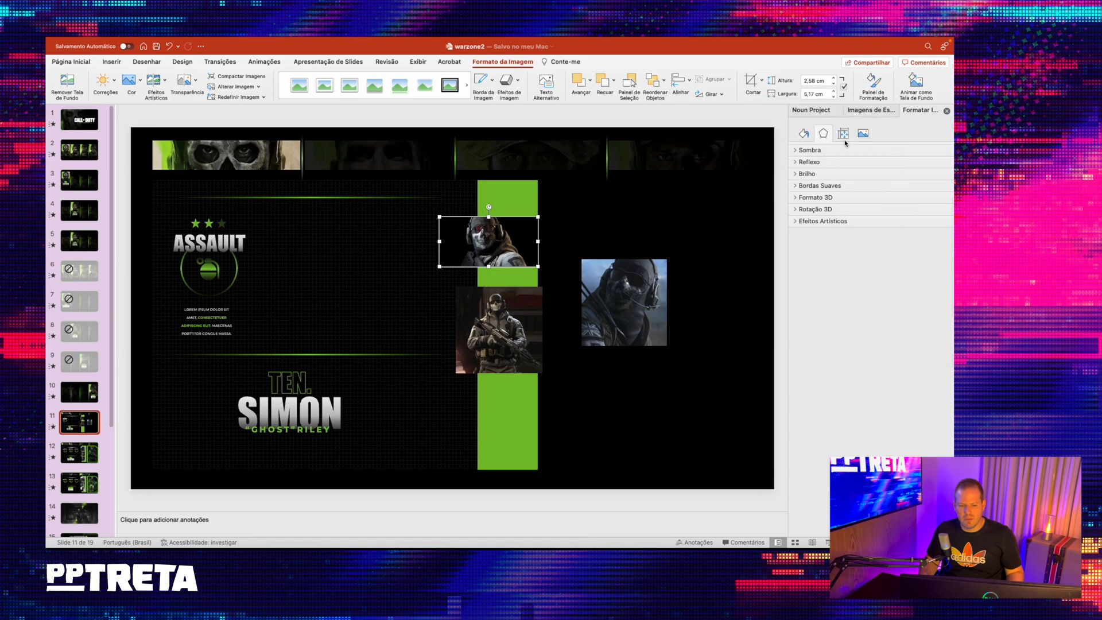
pyautogui.click(534, 159)
pyautogui.click(490, 231)
pyautogui.moveTo(514, 217); pyautogui.dragTo(503, 238)
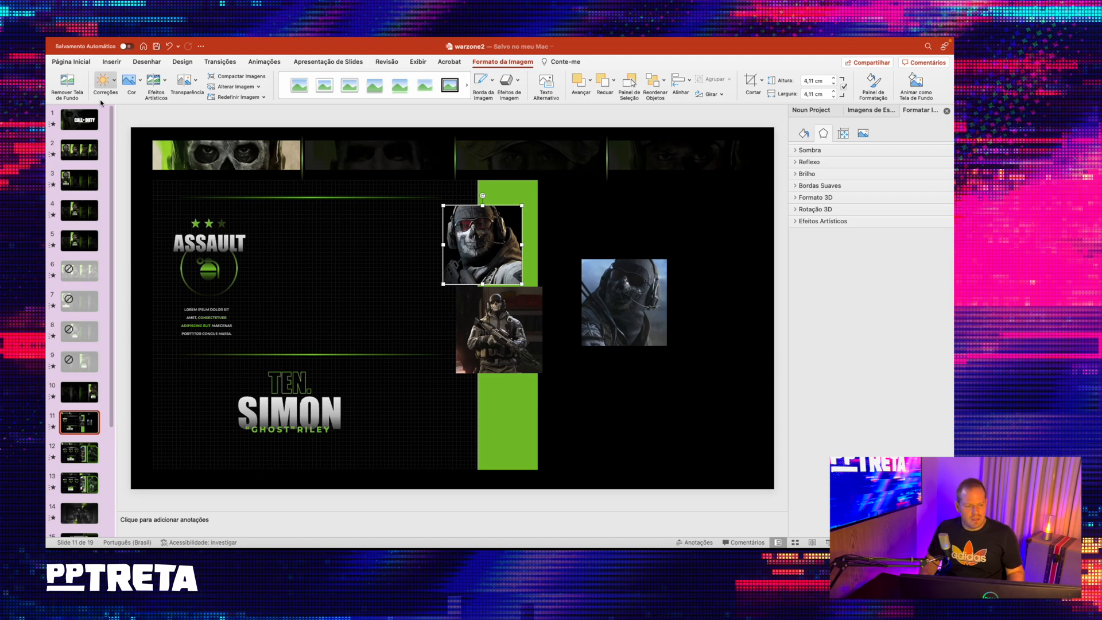
# - Try to transfer the cropped portrait's formatting to the blue portrait and the standing soldier picture with Format Painter
pyautogui.click(71, 62)
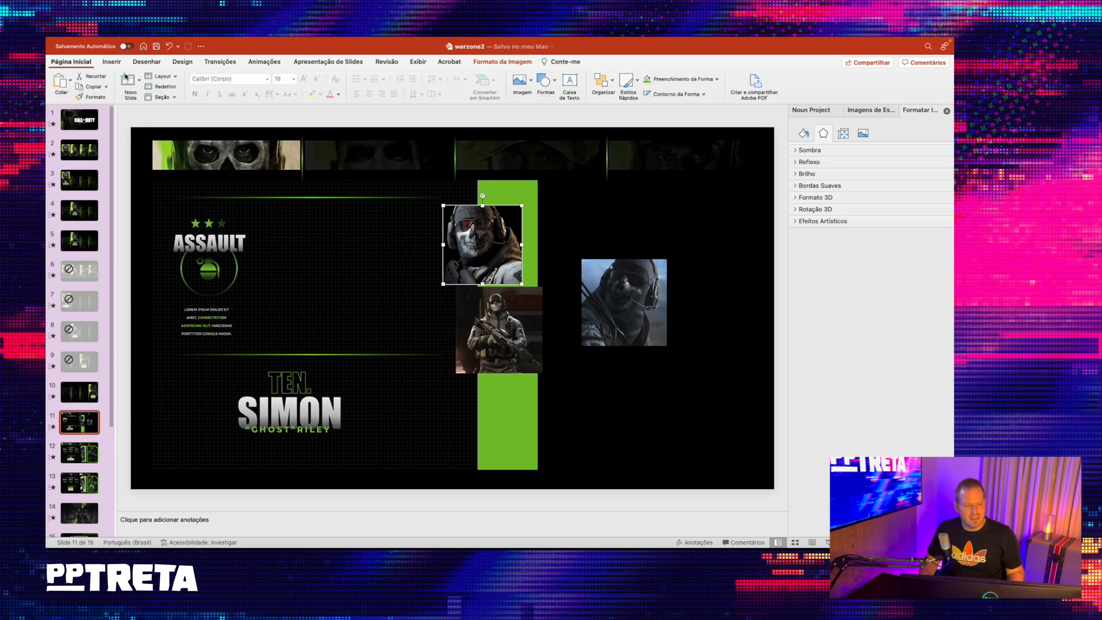
pyautogui.click(93, 98)
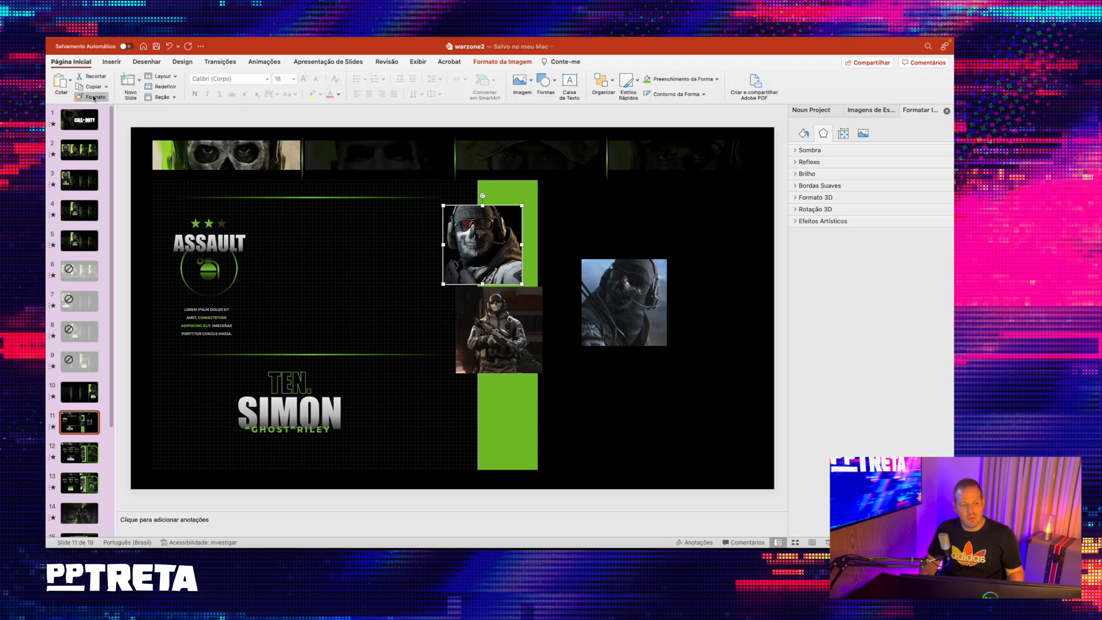
pyautogui.click(633, 294)
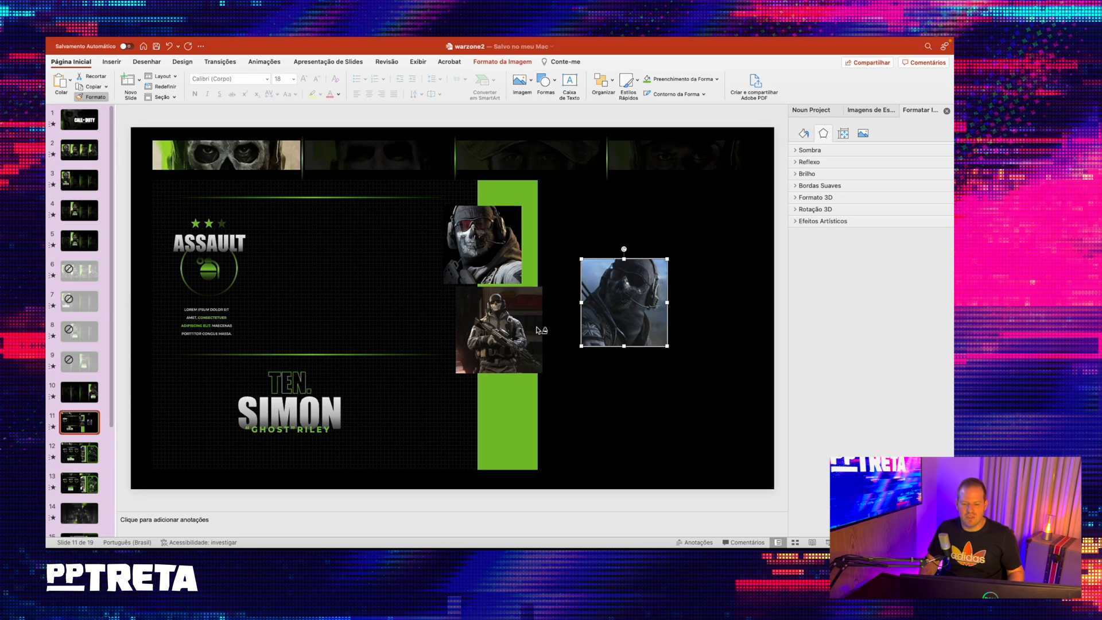
pyautogui.click(512, 306)
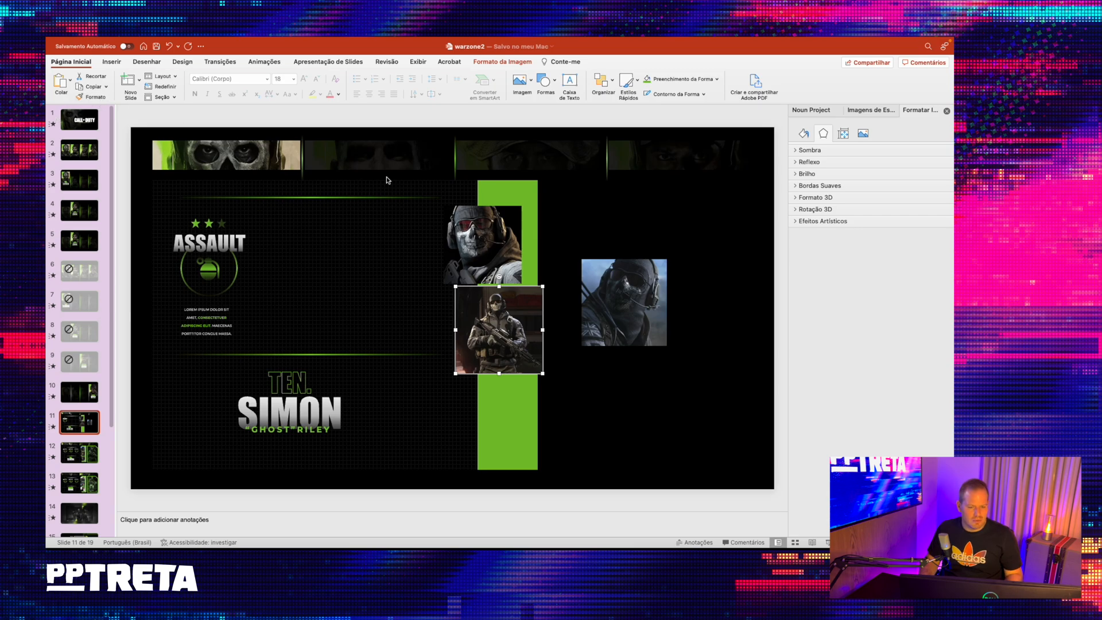
# - Match the other two pictures to the top portrait's size and stack all three evenly along the green bar's left edge
pyautogui.moveTo(510, 313)
pyautogui.mouseDown()
pyautogui.moveTo(478, 324)
pyautogui.moveTo(491, 320)
pyautogui.mouseUp()
pyautogui.moveTo(438, 381); pyautogui.dragTo(444, 372)
pyautogui.click(634, 325)
pyautogui.moveTo(634, 325); pyautogui.dragTo(443, 460)
pyautogui.moveTo(506, 264); pyautogui.dragTo(503, 254)
pyautogui.moveTo(491, 331); pyautogui.dragTo(489, 325)
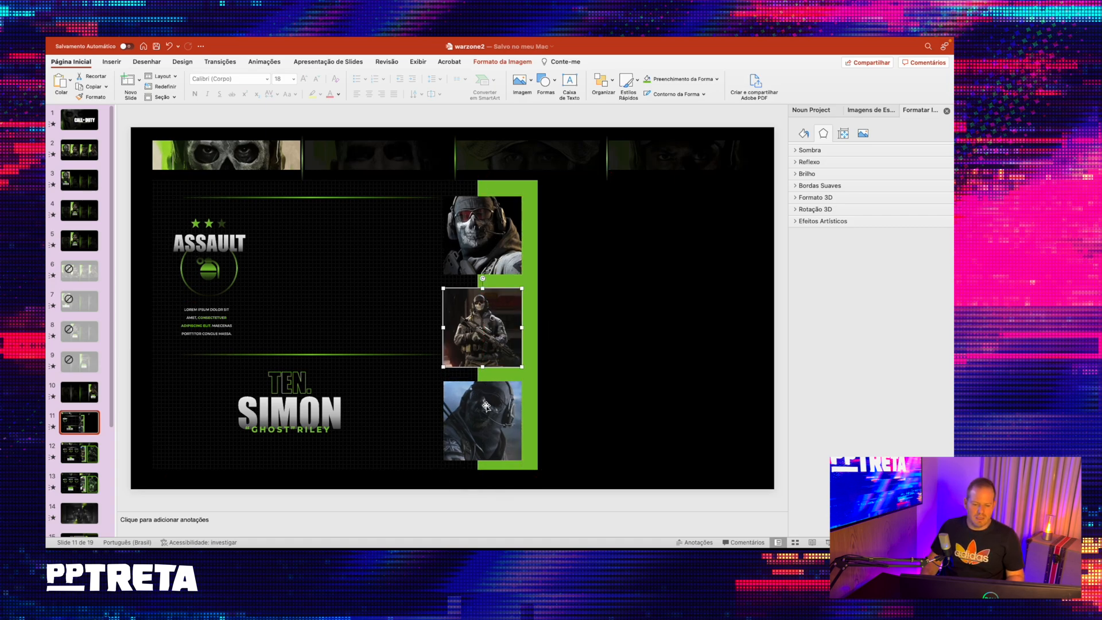
# - Give the top portrait a 45° outer shadow with 22 pt blur and 21 pt distance, and copy that formatting onto the other two portraits
pyautogui.click(486, 230)
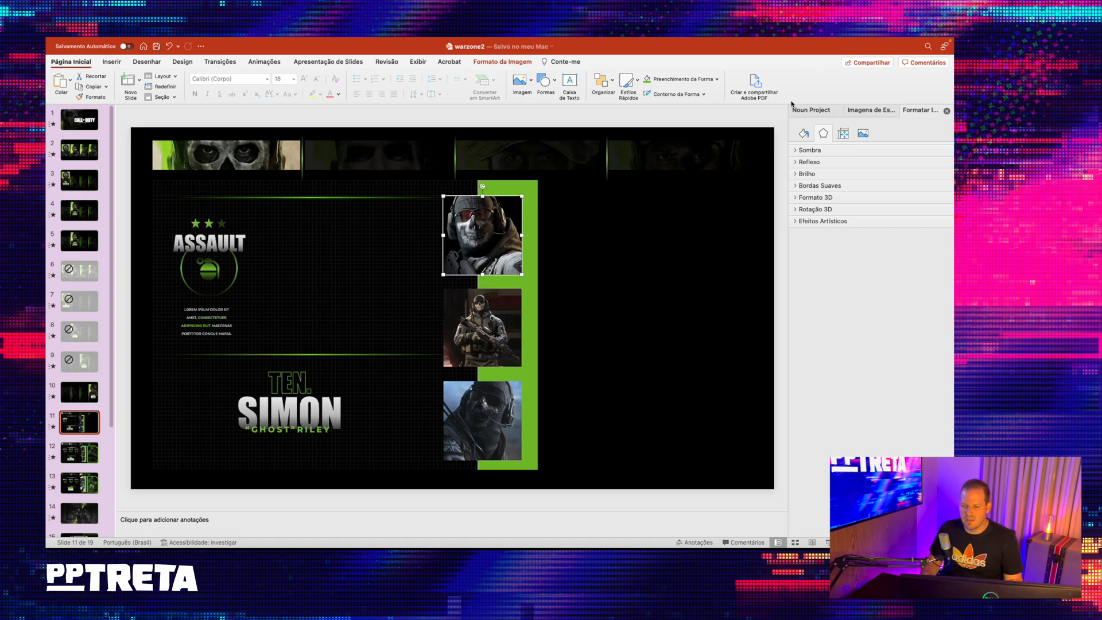
pyautogui.click(858, 111)
pyautogui.click(922, 110)
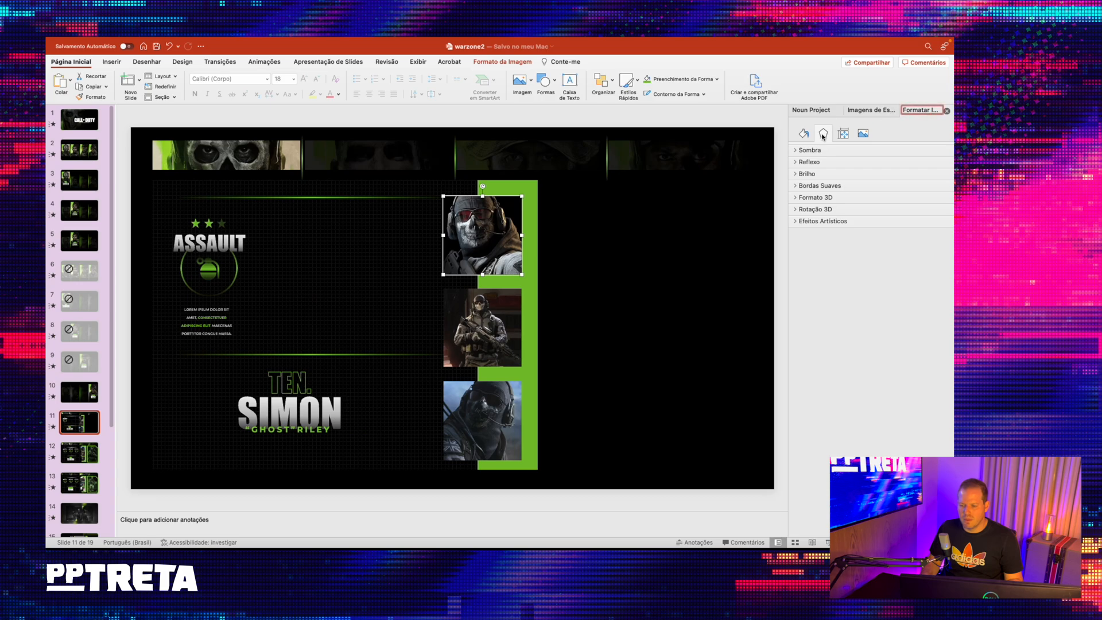
pyautogui.click(819, 152)
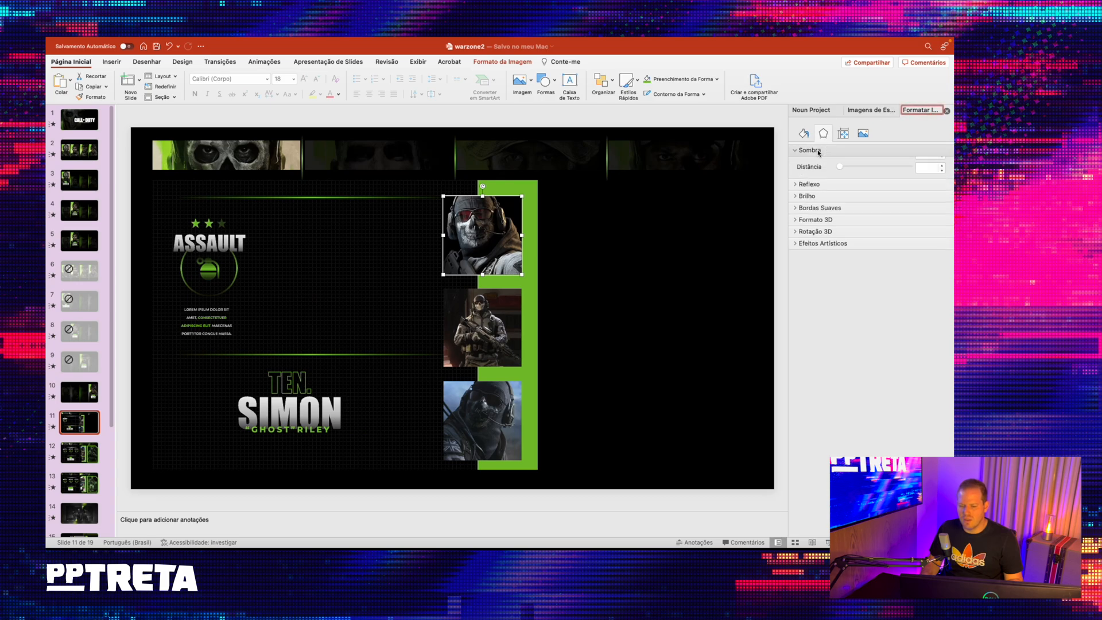
pyautogui.click(935, 167)
pyautogui.click(868, 240)
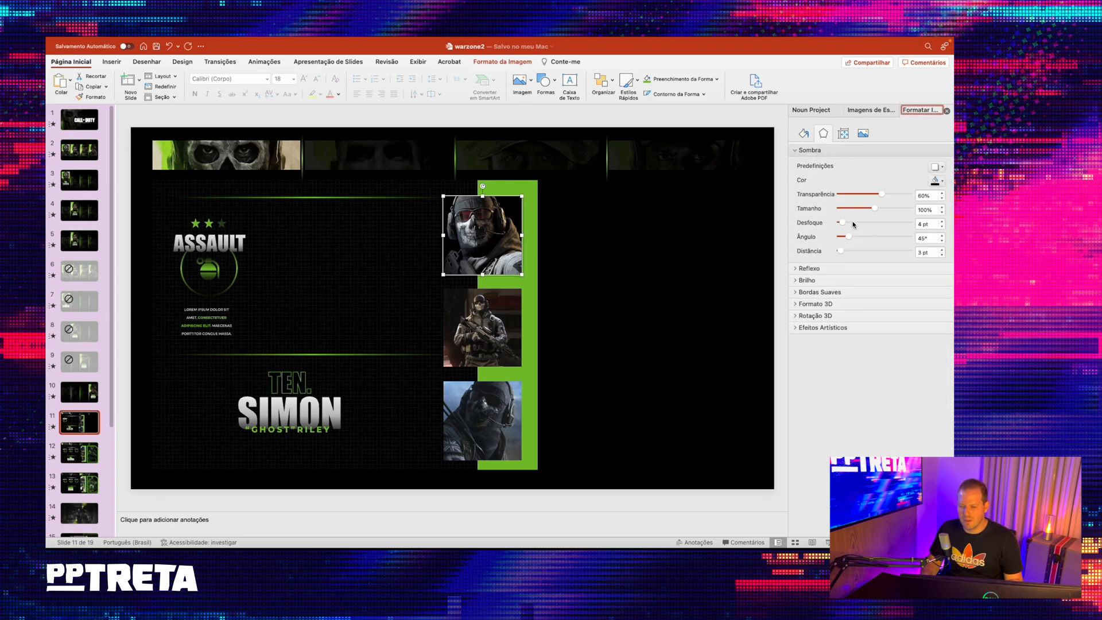
pyautogui.moveTo(840, 224); pyautogui.dragTo(849, 253)
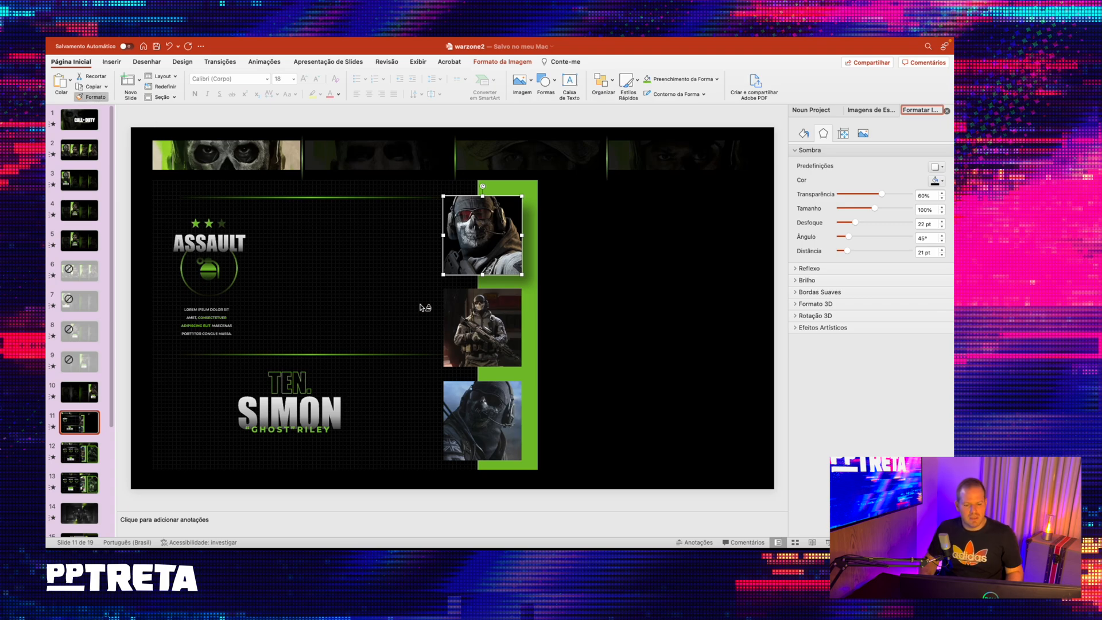
pyautogui.click(480, 330)
pyautogui.click(495, 412)
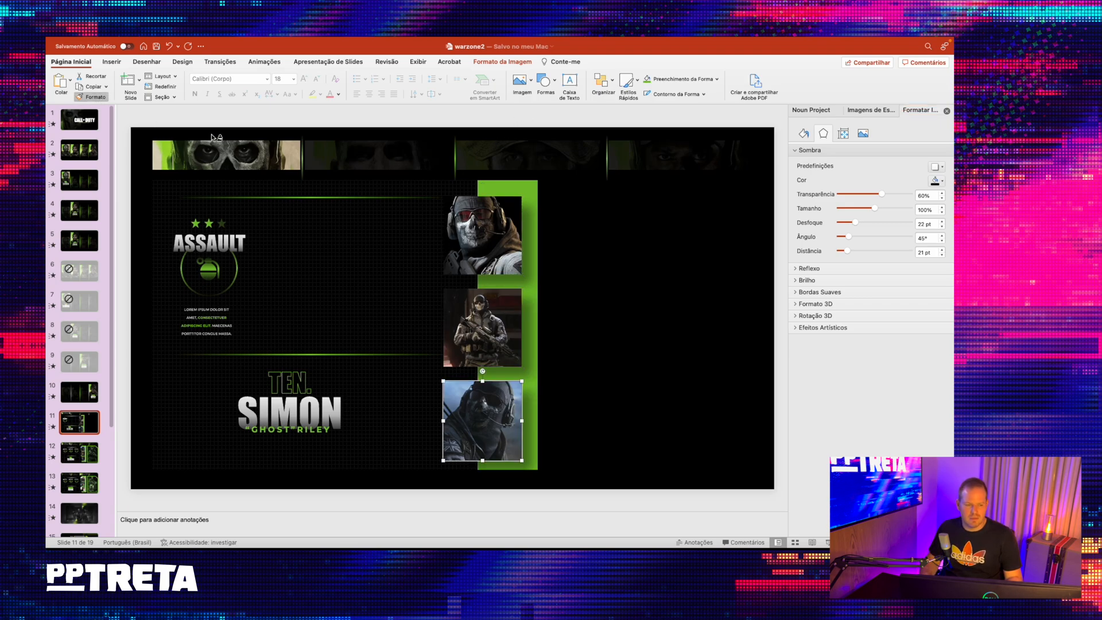
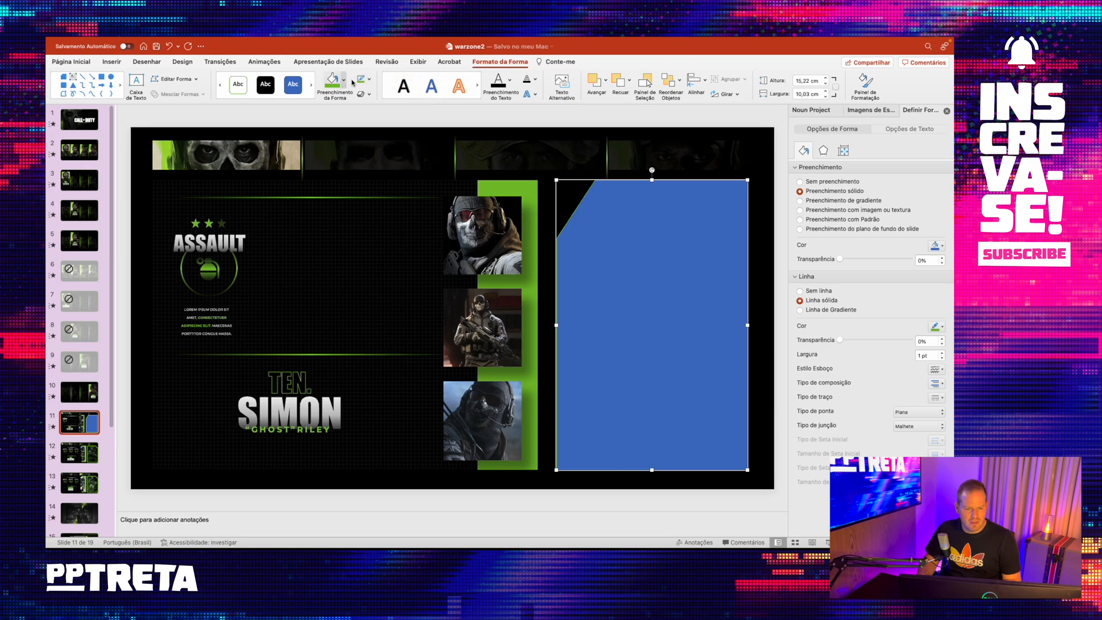
# - Remove the blue fill from the cut-corner frame beside the green bar so only its green outline remains
pyautogui.click(343, 80)
pyautogui.click(358, 105)
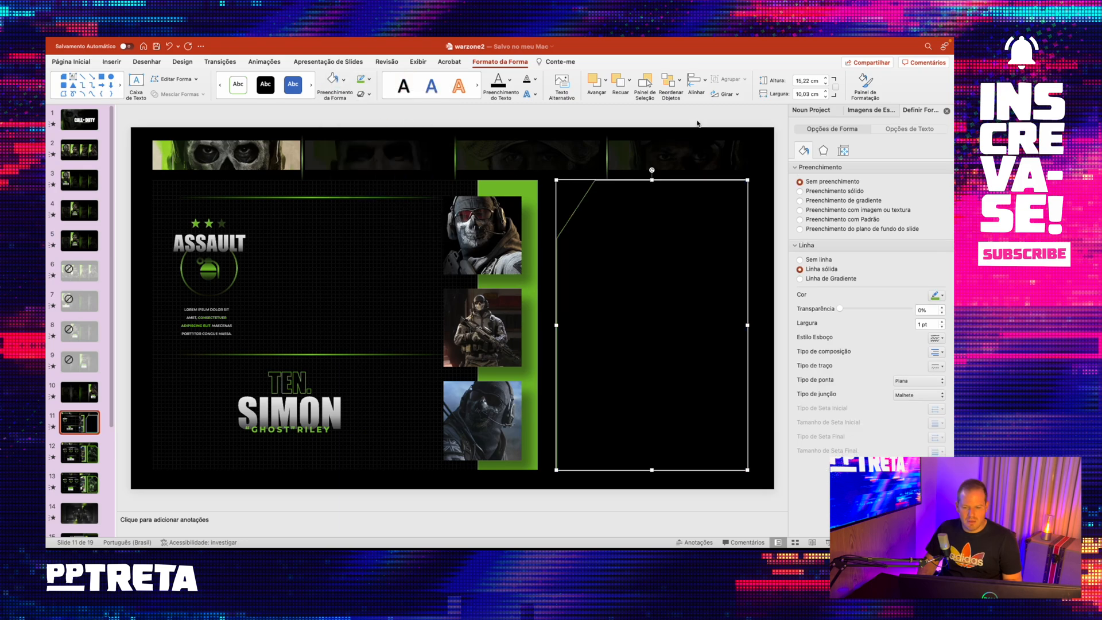
pyautogui.click(699, 123)
# - Try a 3 pt weight for the frame's green outline
pyautogui.click(666, 180)
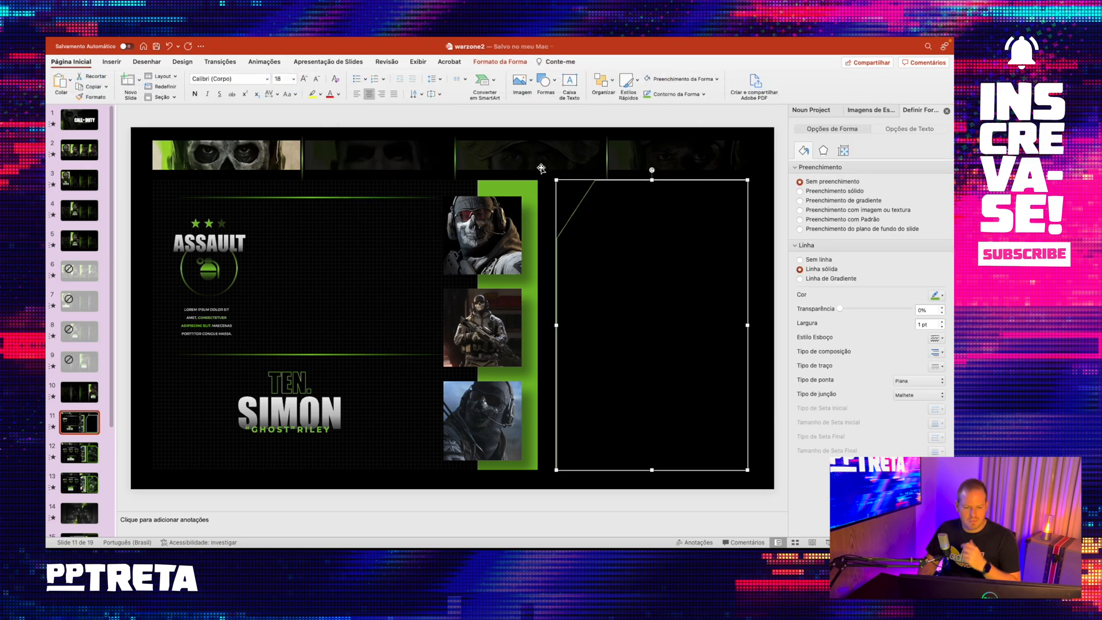
pyautogui.click(704, 94)
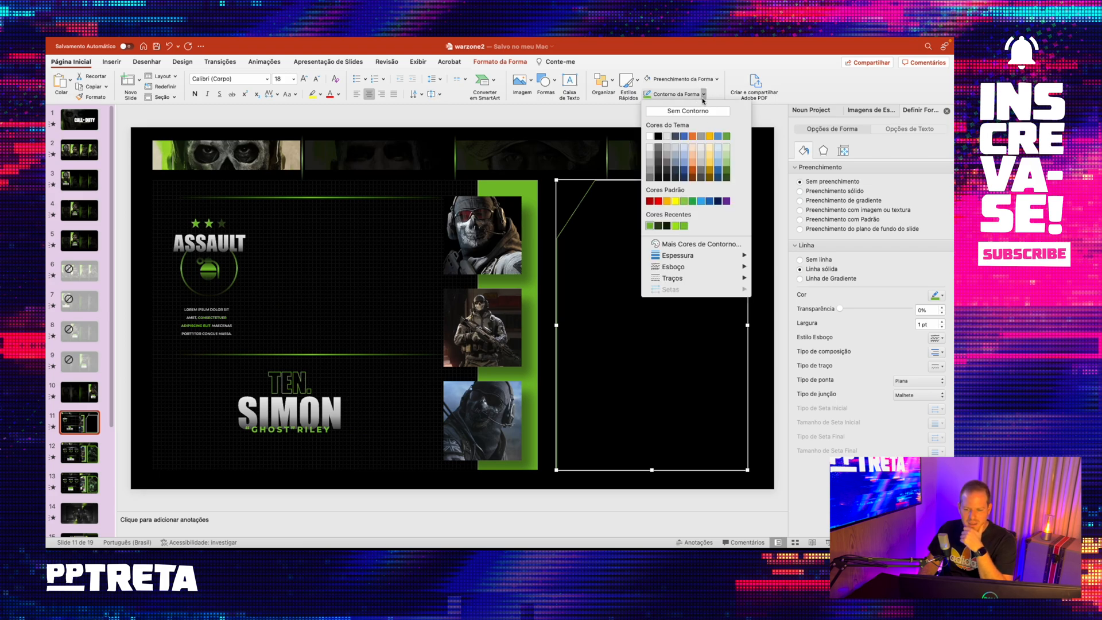
pyautogui.moveTo(706, 250)
pyautogui.click(786, 335)
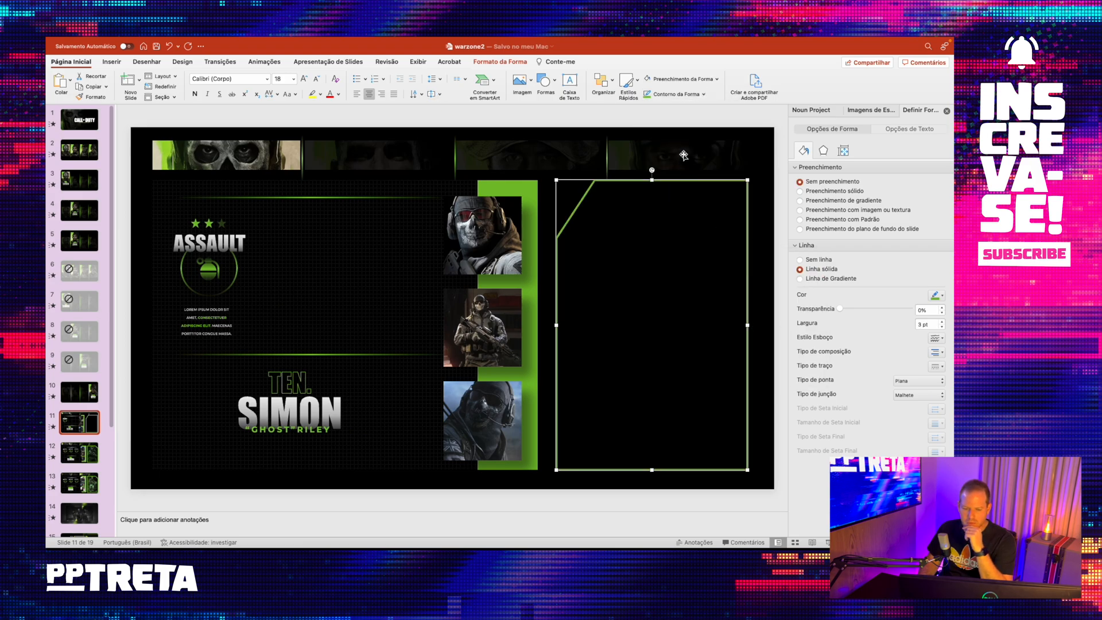
pyautogui.click(649, 175)
pyautogui.click(649, 179)
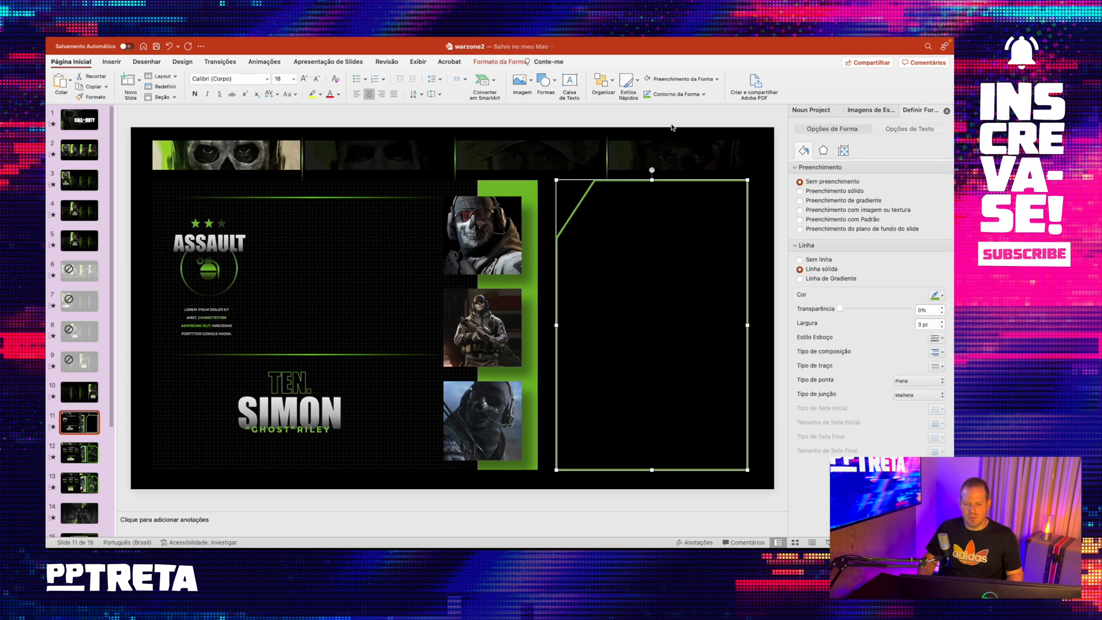
# - Set the frame's outline weight to 2¼ pt
pyautogui.click(704, 94)
pyautogui.moveTo(734, 248)
pyautogui.click(785, 321)
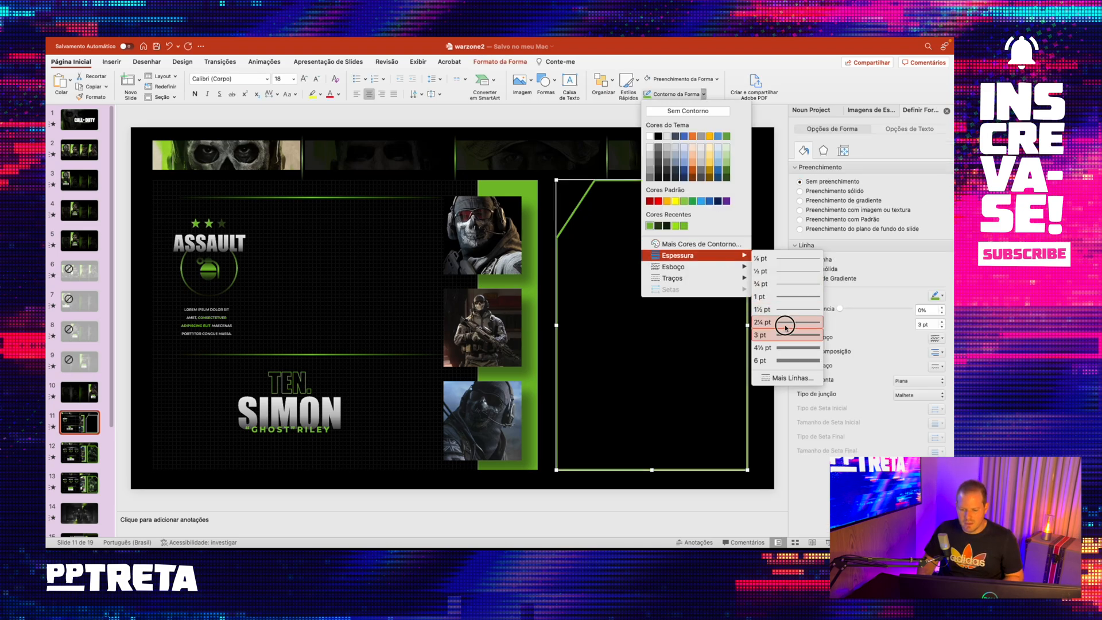
pyautogui.click(698, 116)
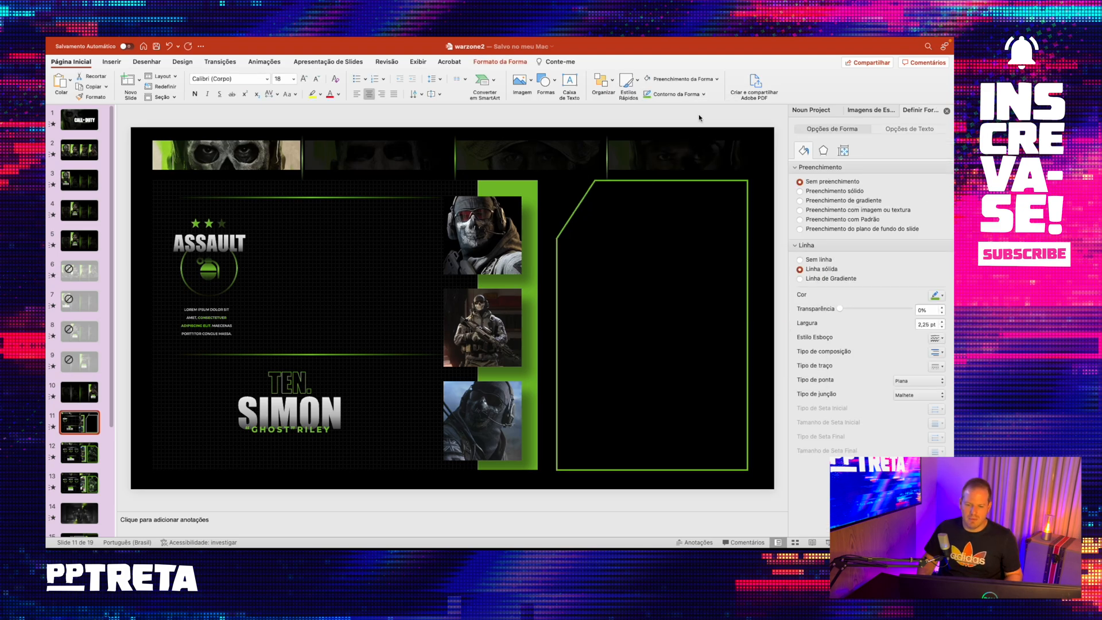
# - Flip the frame horizontally so its cut corner faces the slide's outer edge
pyautogui.rightClick(679, 184)
pyautogui.click(600, 83)
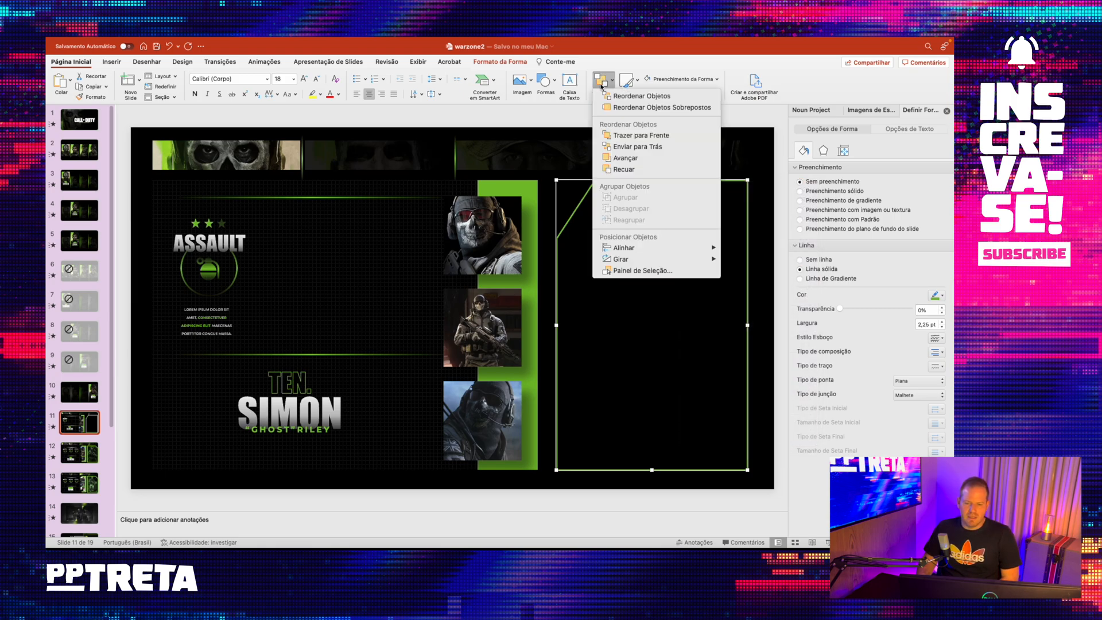
pyautogui.moveTo(643, 259)
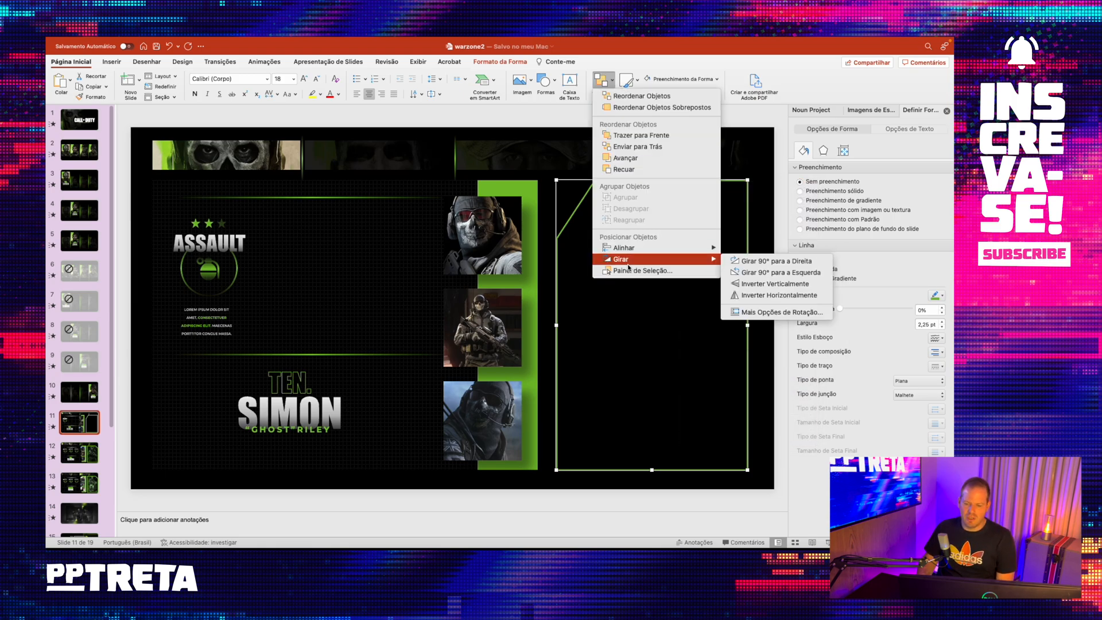
pyautogui.click(769, 294)
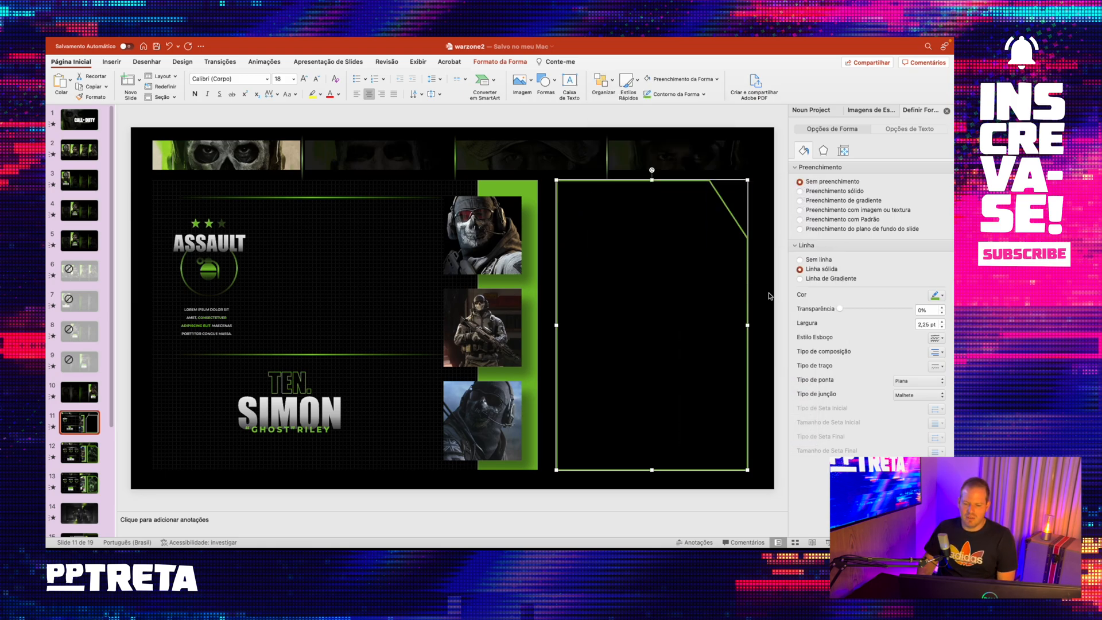
pyautogui.click(730, 123)
pyautogui.click(691, 181)
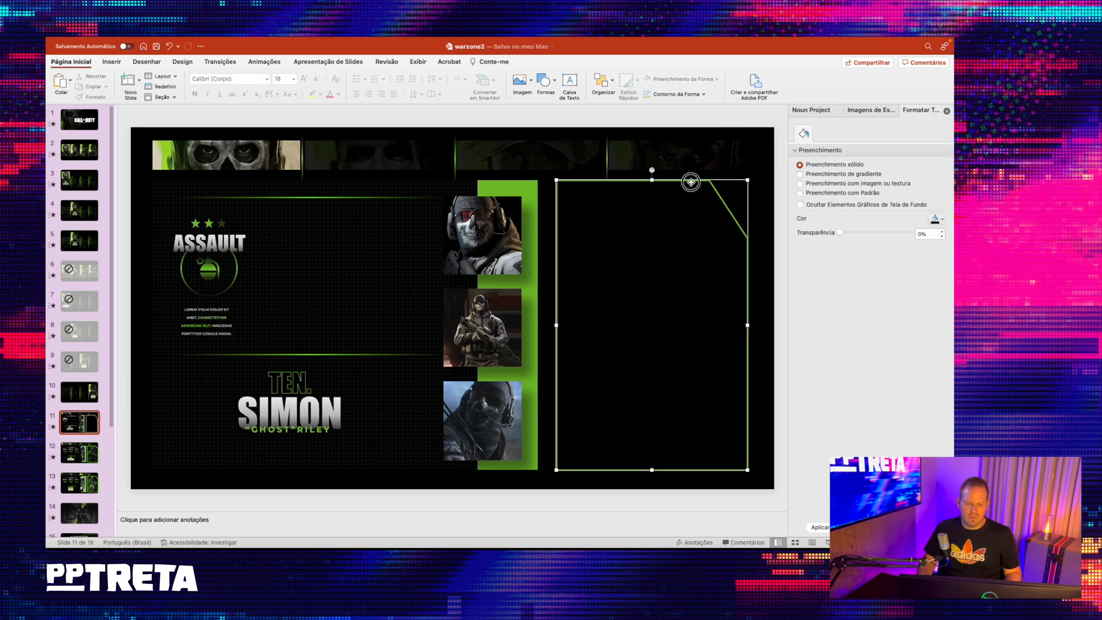
pyautogui.moveTo(651, 182); pyautogui.dragTo(651, 180)
pyautogui.click(666, 122)
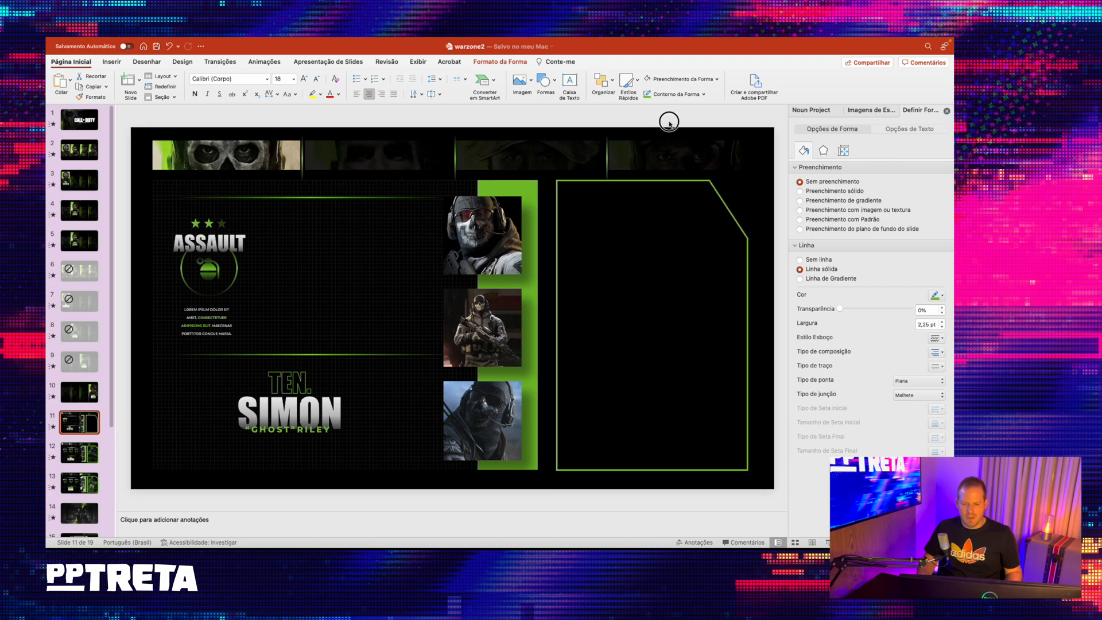
# - Edit the frame's points, moving the upper point of the cut corner inward along the top edge to widen the cut
pyautogui.click(688, 182)
pyautogui.rightClick(688, 183)
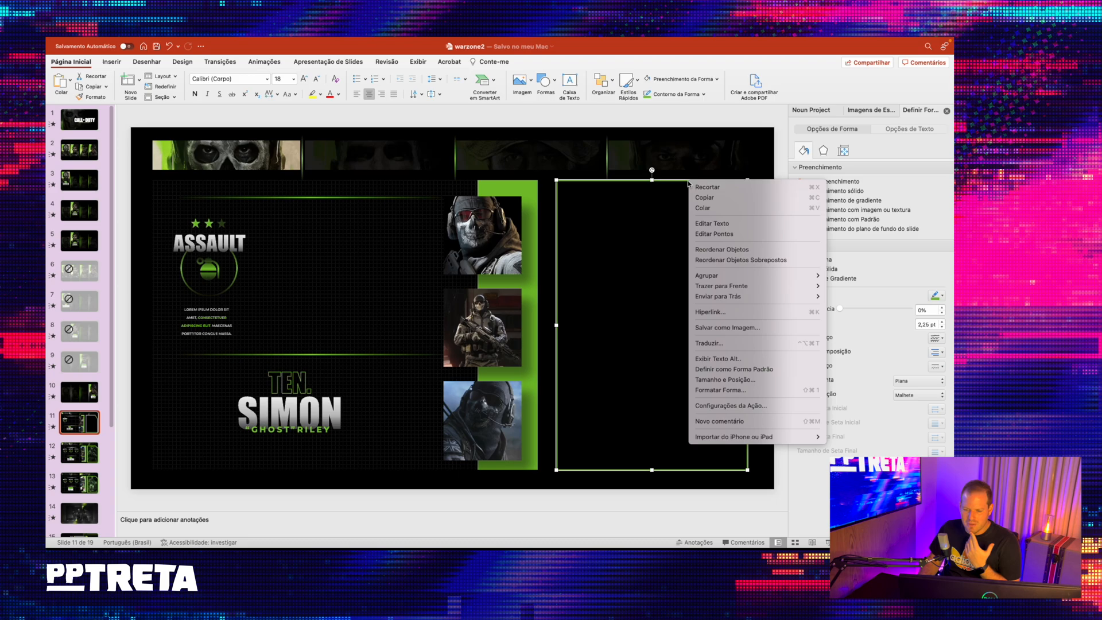
pyautogui.click(724, 234)
pyautogui.moveTo(747, 180); pyautogui.dragTo(695, 181)
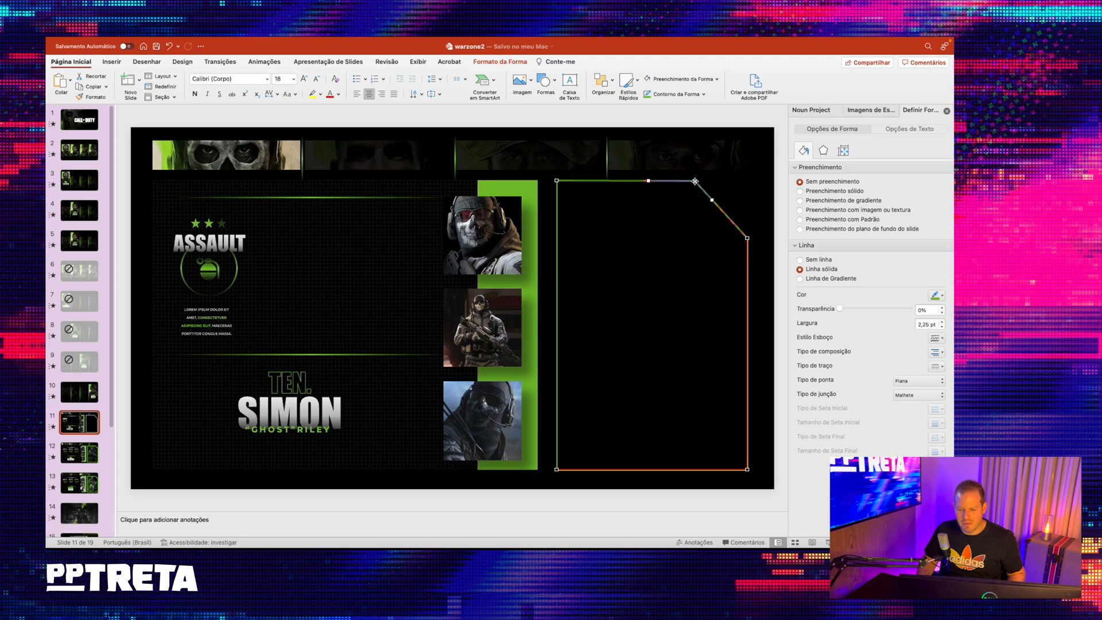
pyautogui.click(720, 128)
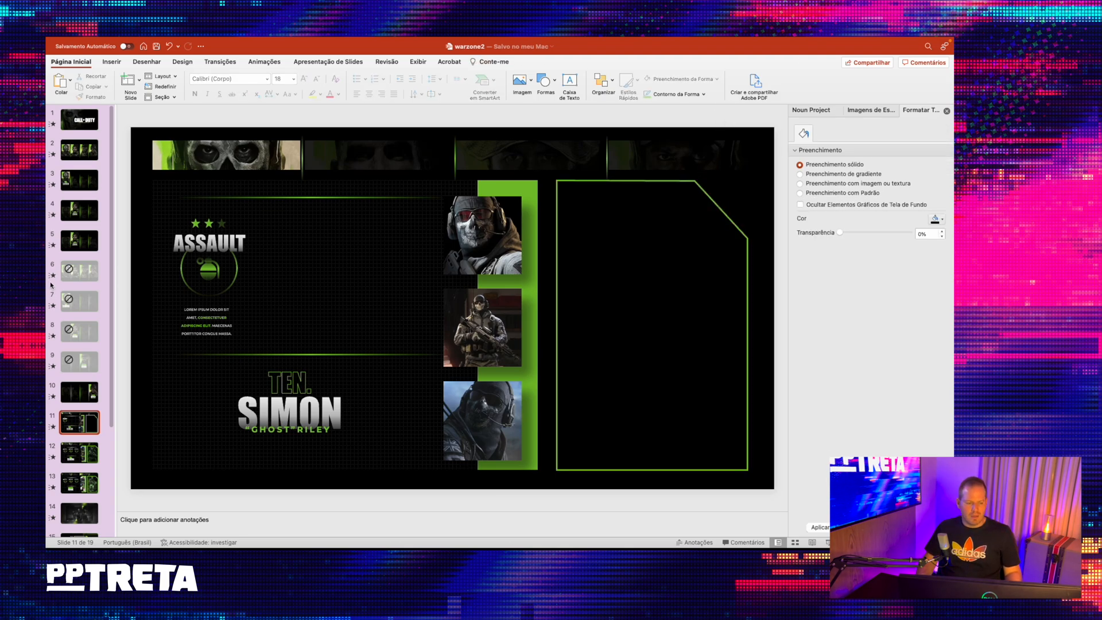
# - Compare the reference frame on slide 12 and apply the yellow 18 pt glow preset to the frame on slide 11
pyautogui.click(76, 396)
pyautogui.click(86, 448)
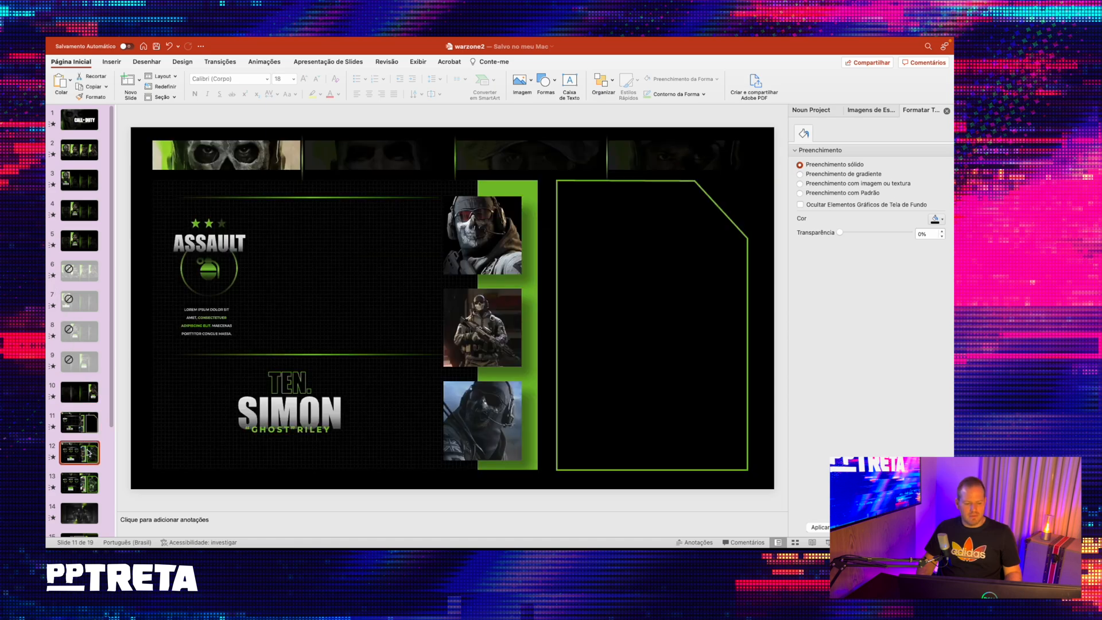
pyautogui.click(89, 420)
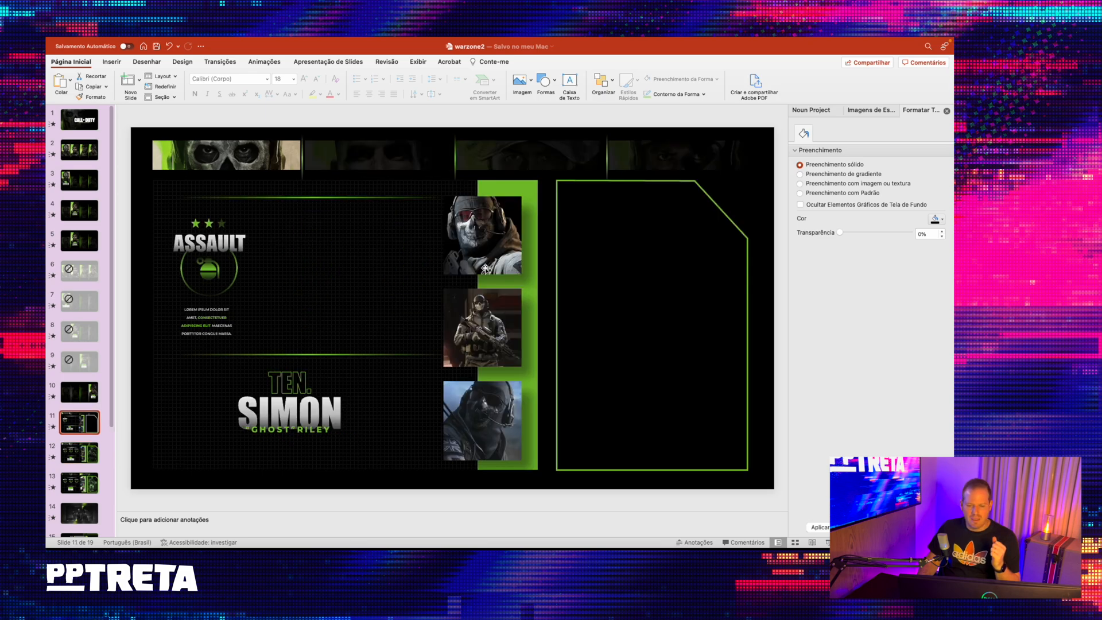
pyautogui.click(643, 182)
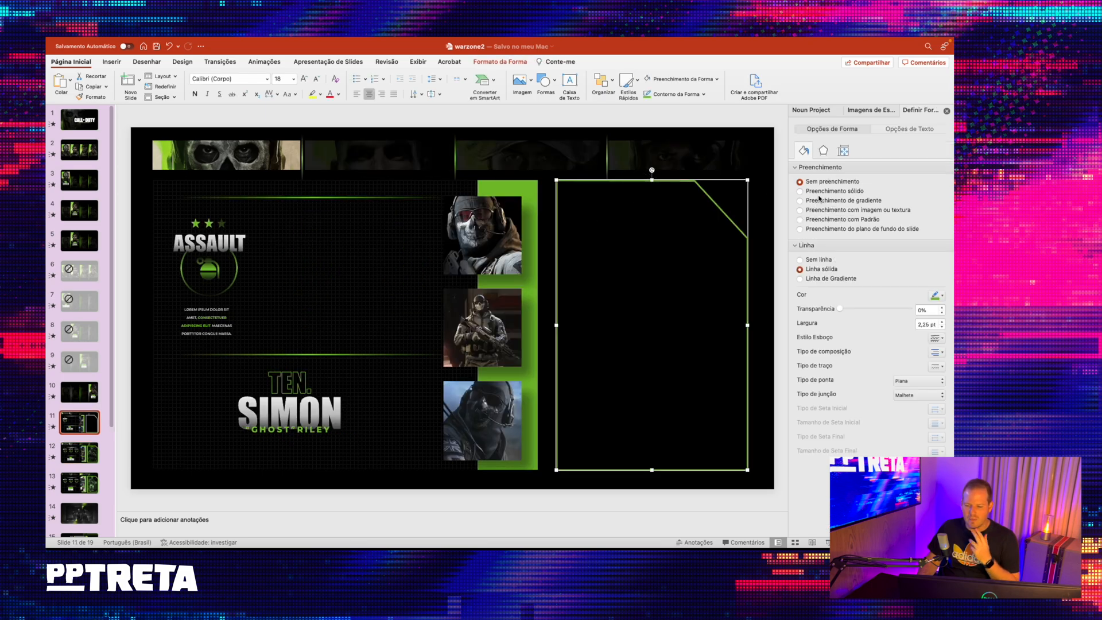
pyautogui.click(825, 149)
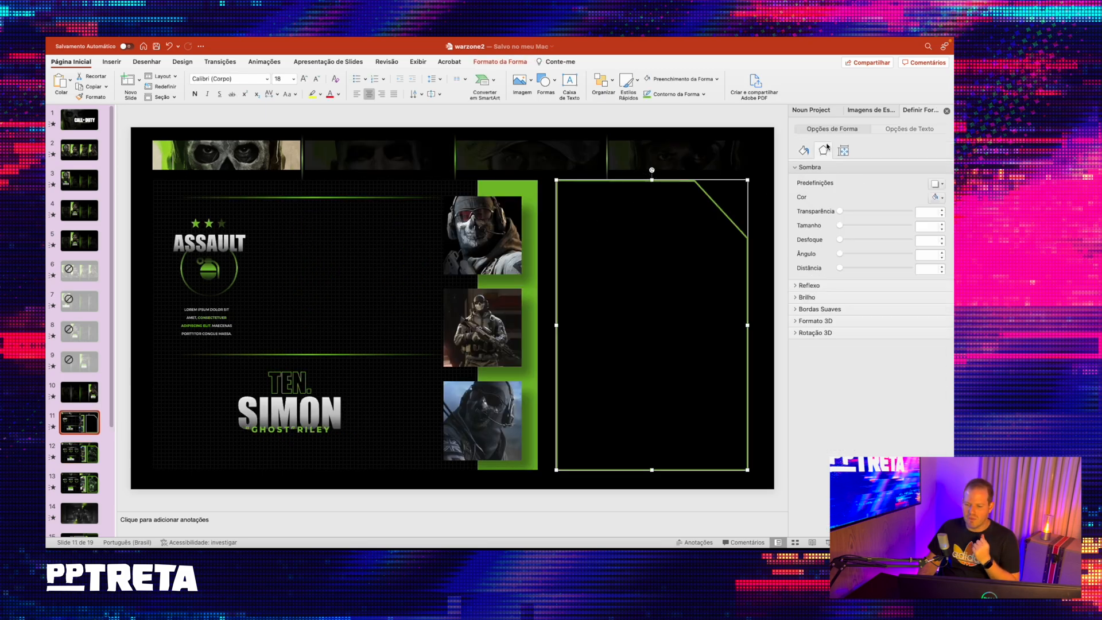
pyautogui.click(825, 299)
pyautogui.click(938, 313)
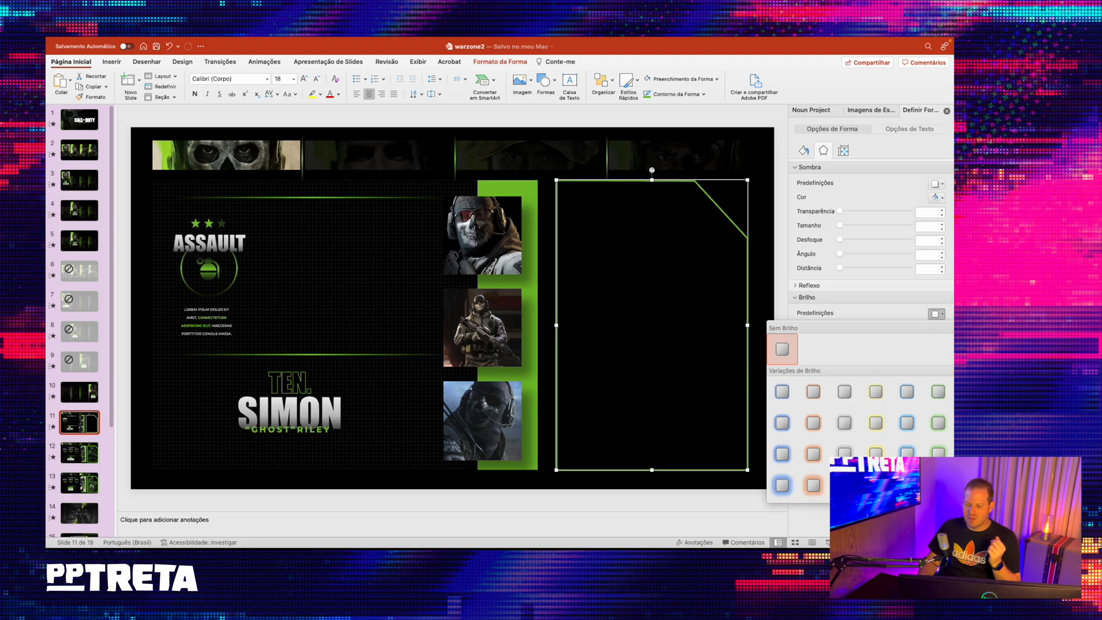
pyautogui.click(876, 486)
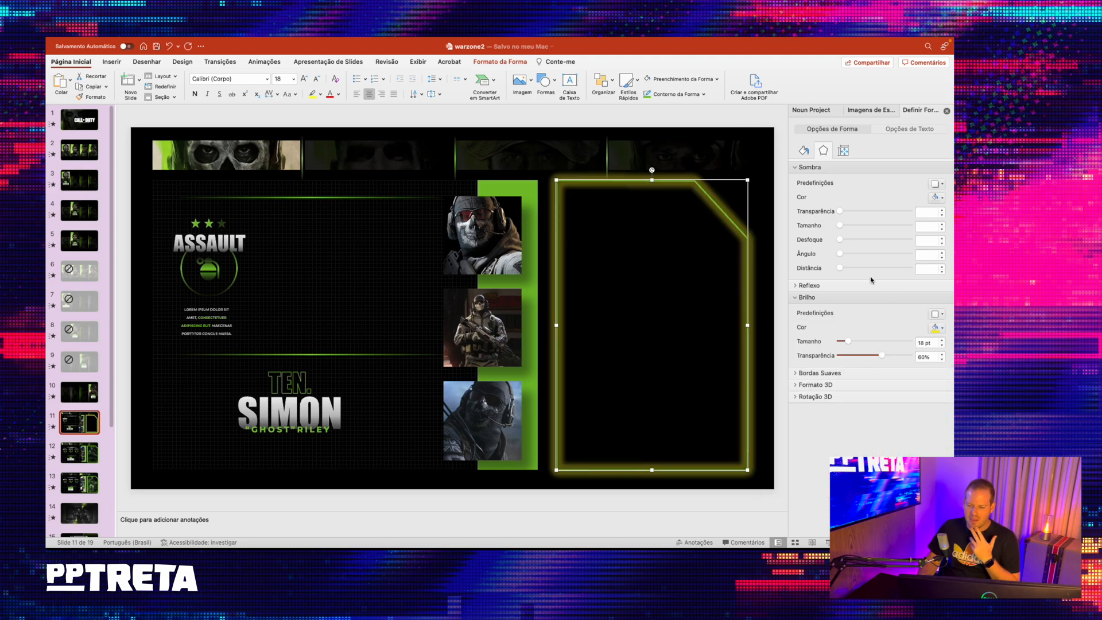
# - Recolour the frame's glow with a recent green and soften it to a thin, faint halo
pyautogui.click(938, 328)
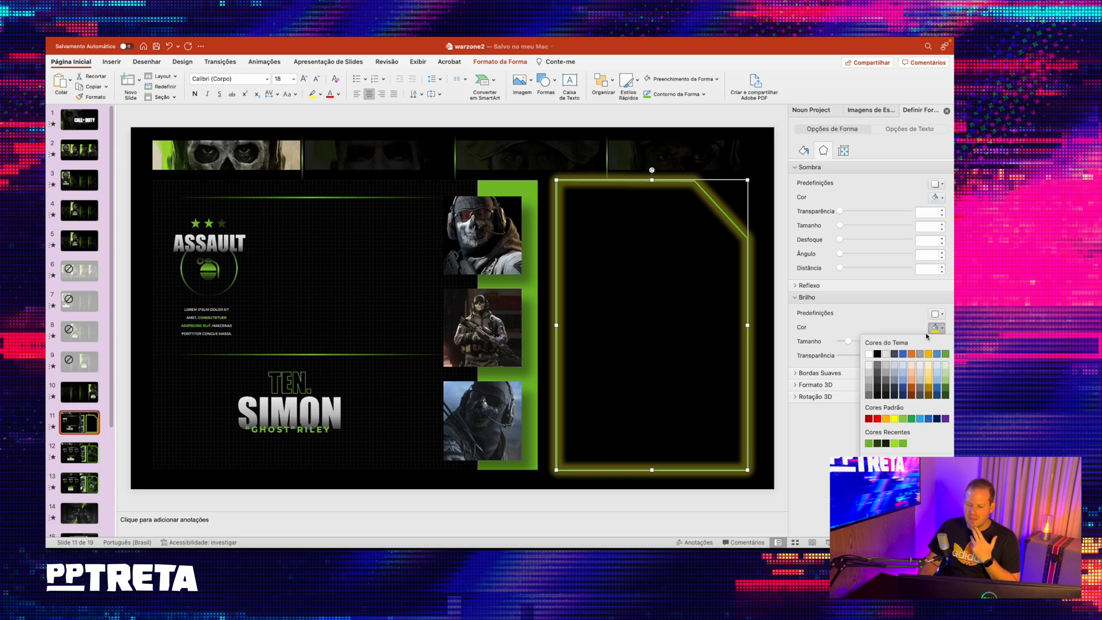
pyautogui.click(903, 442)
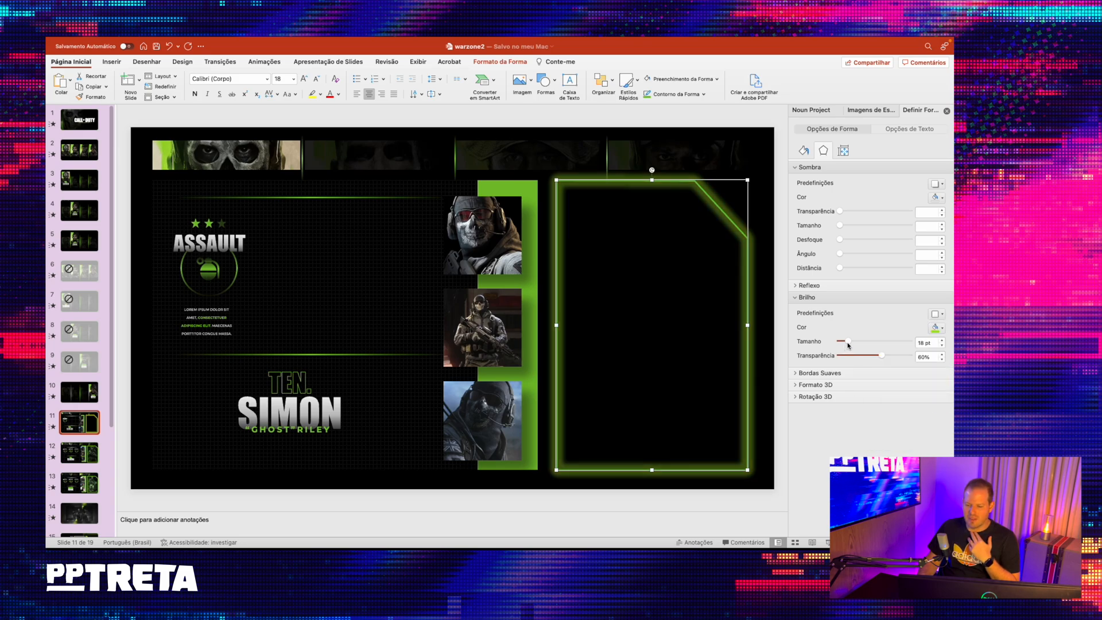
pyautogui.moveTo(848, 345); pyautogui.dragTo(902, 356)
pyautogui.click(740, 121)
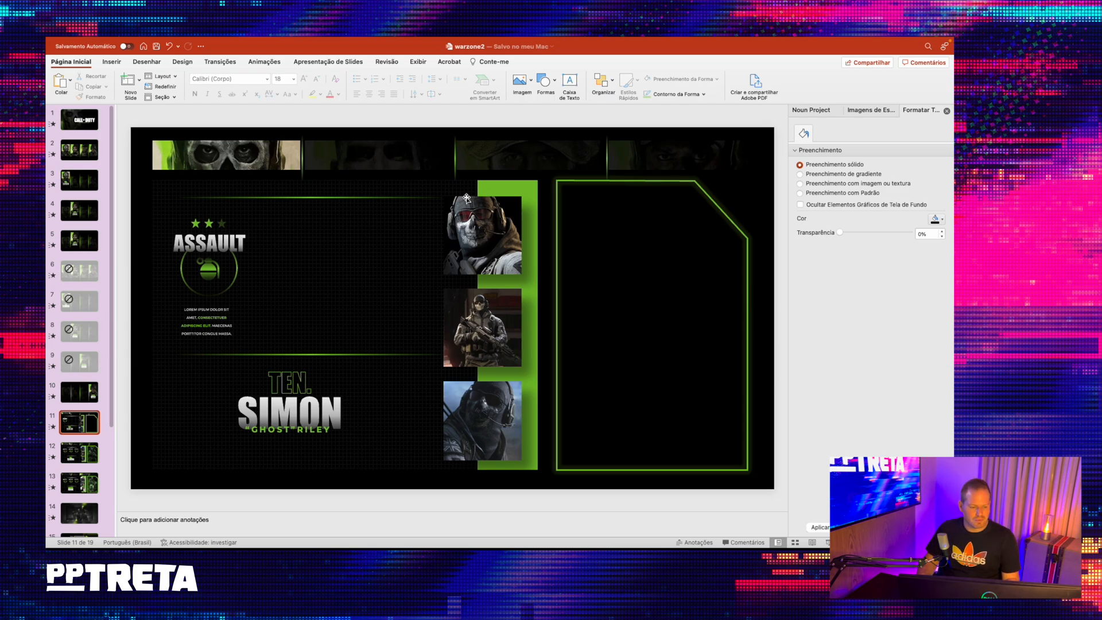
# - Copy the green-tinted standing soldier picture from slide 12 and paste it onto slide 11
pyautogui.click(79, 442)
pyautogui.click(631, 260)
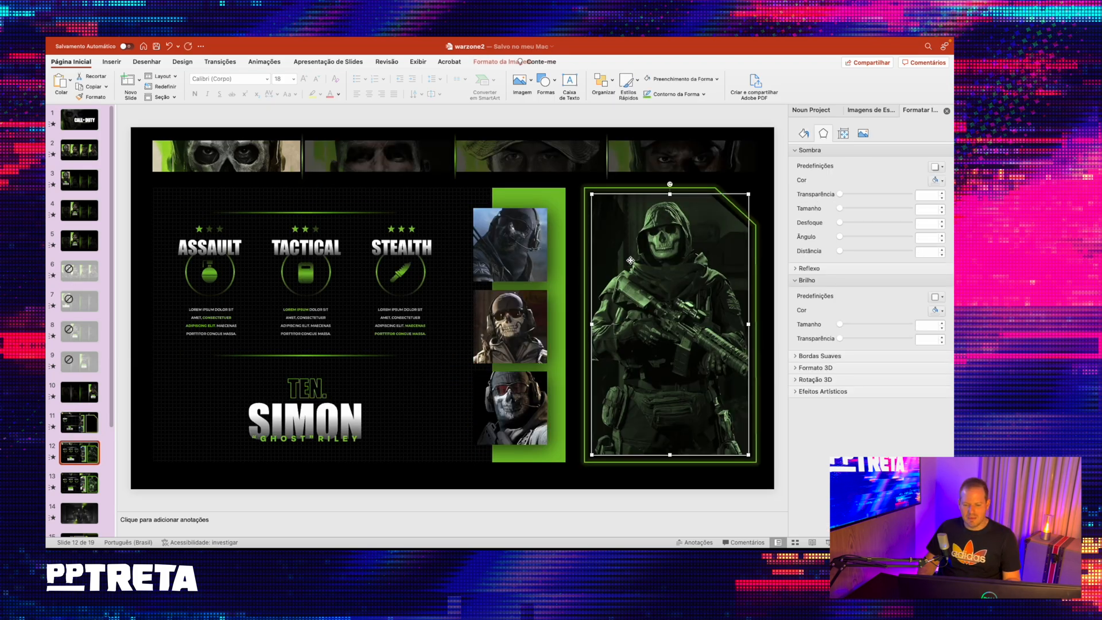
pyautogui.click(79, 423)
pyautogui.click(625, 271)
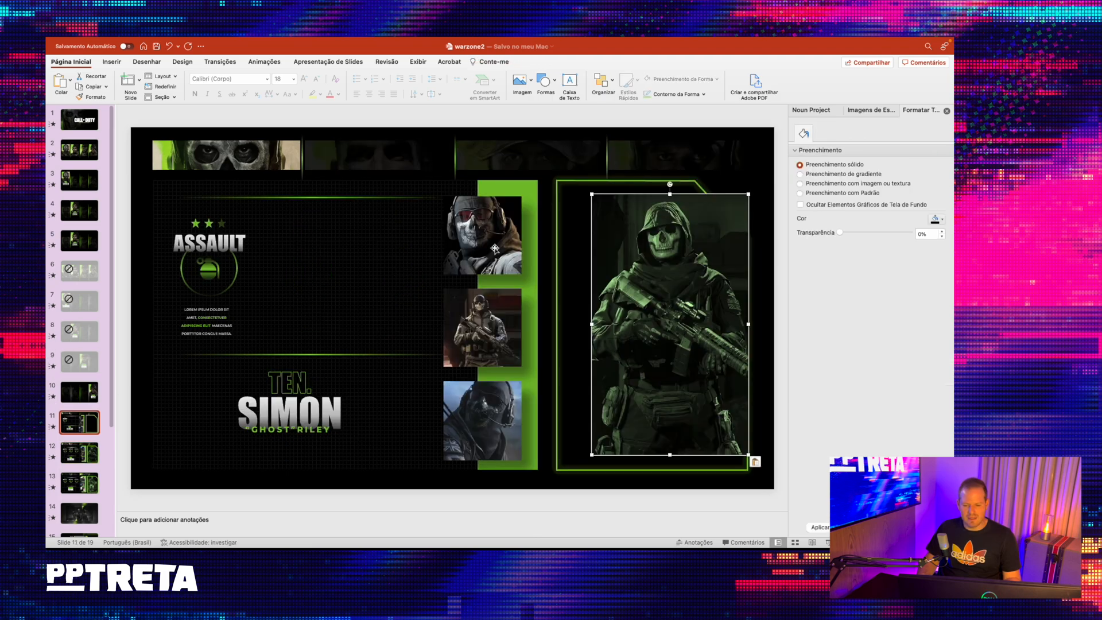
# - Move the soldier picture to the frame's upper inner corner and enlarge it to nearly fill the frame's width
pyautogui.moveTo(625, 272); pyautogui.dragTo(601, 269)
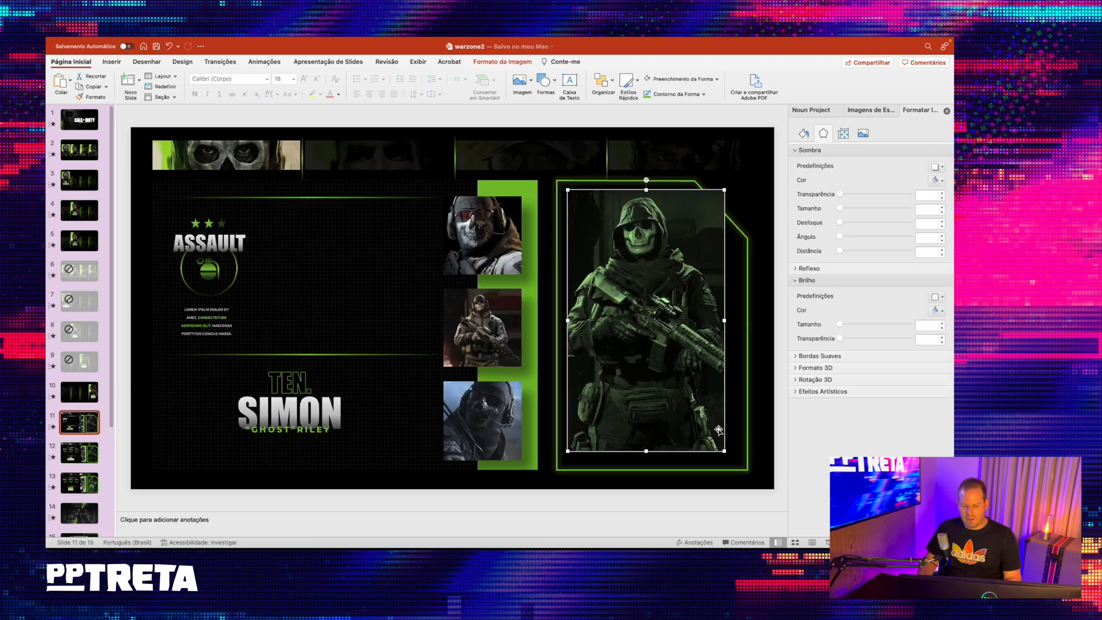
pyautogui.moveTo(724, 451); pyautogui.dragTo(729, 458)
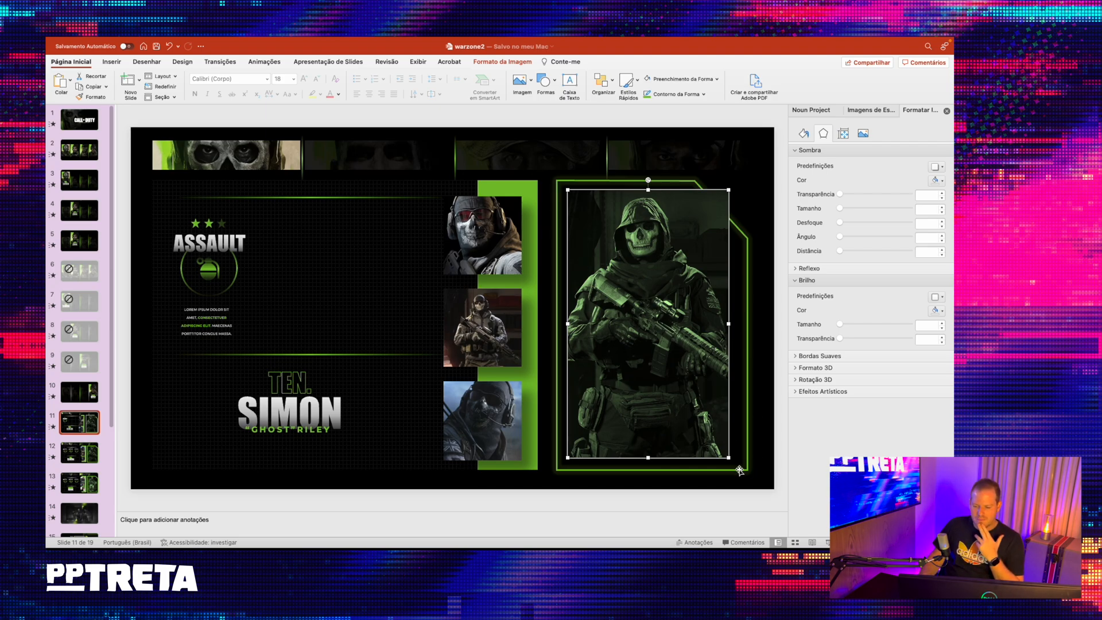
pyautogui.moveTo(728, 457); pyautogui.dragTo(739, 462)
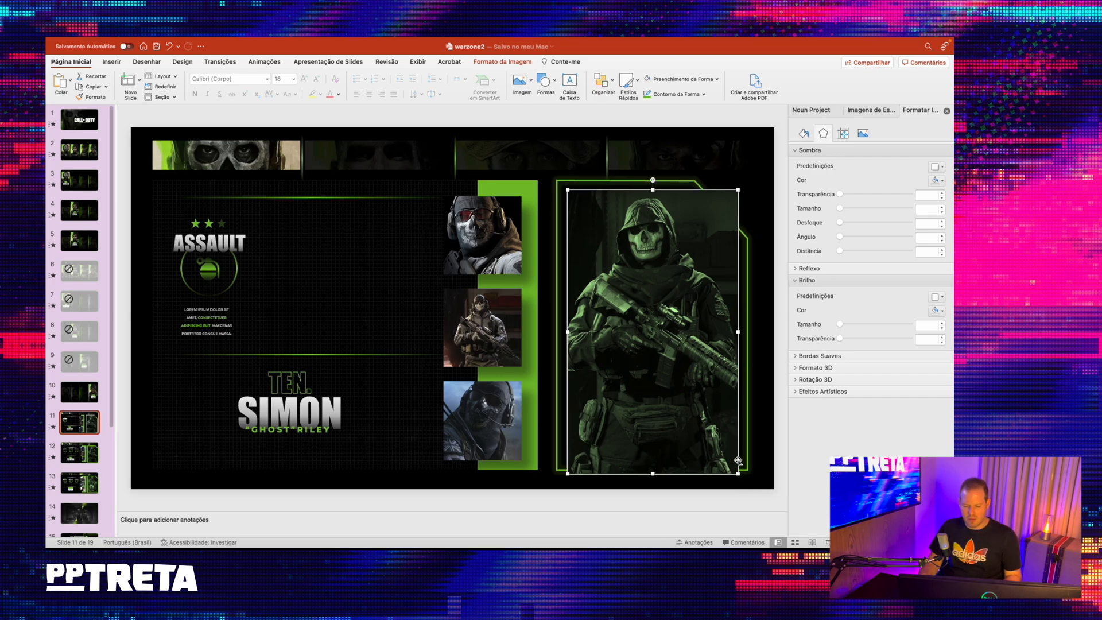
# - Crop the bottom of the soldier picture so it ends just inside the frame's lower edge
pyautogui.rightClick(648, 281)
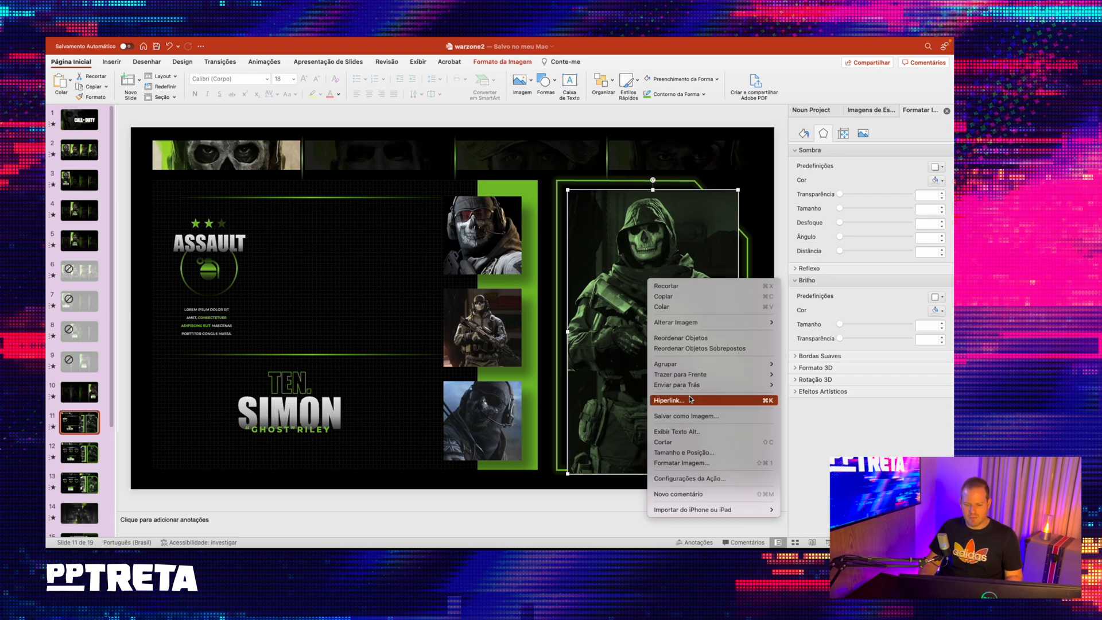
pyautogui.click(689, 442)
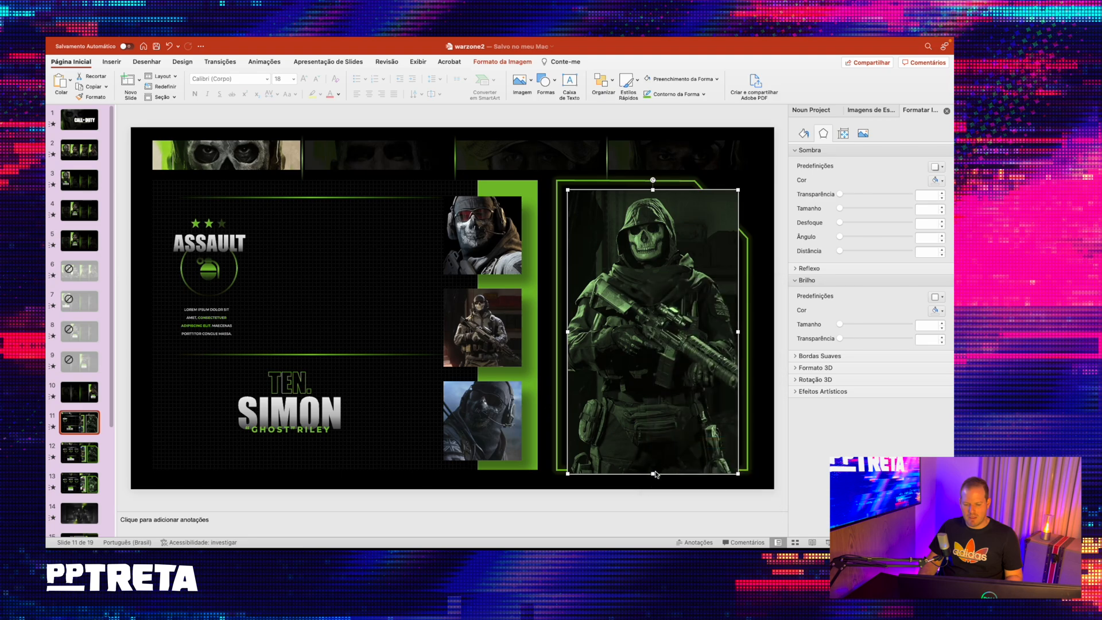
pyautogui.moveTo(655, 474); pyautogui.dragTo(653, 456)
pyautogui.click(679, 122)
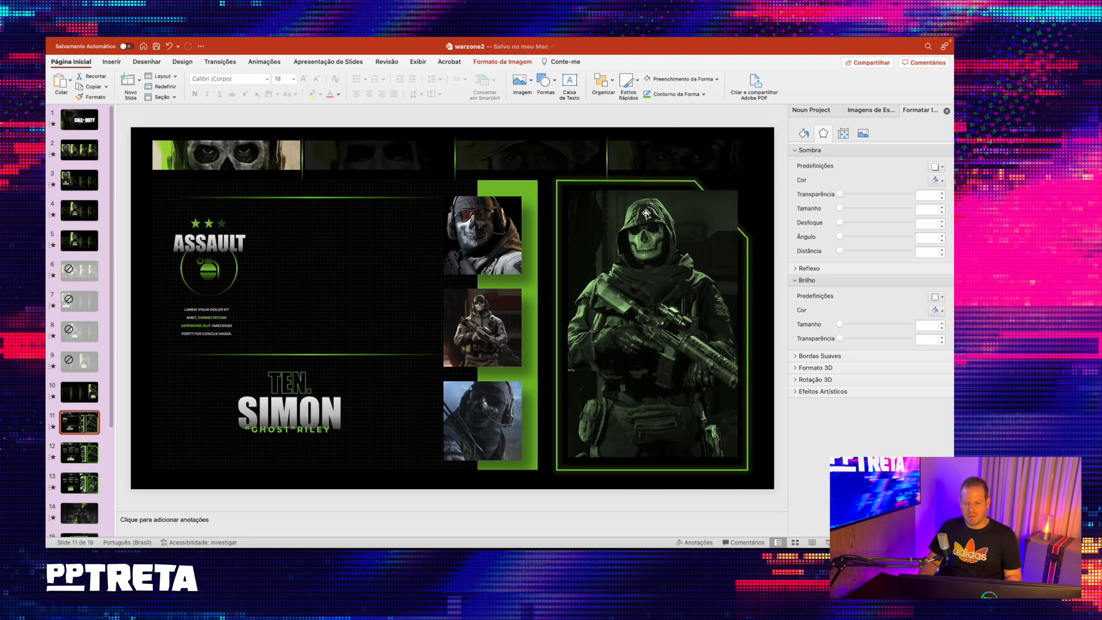
pyautogui.click(646, 214)
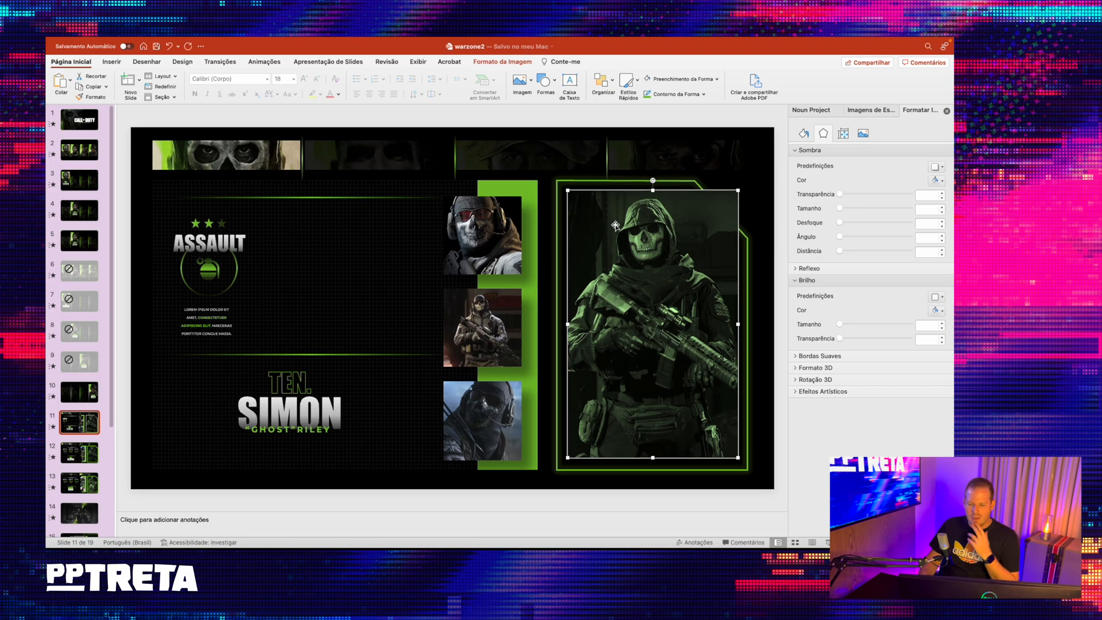
pyautogui.click(619, 114)
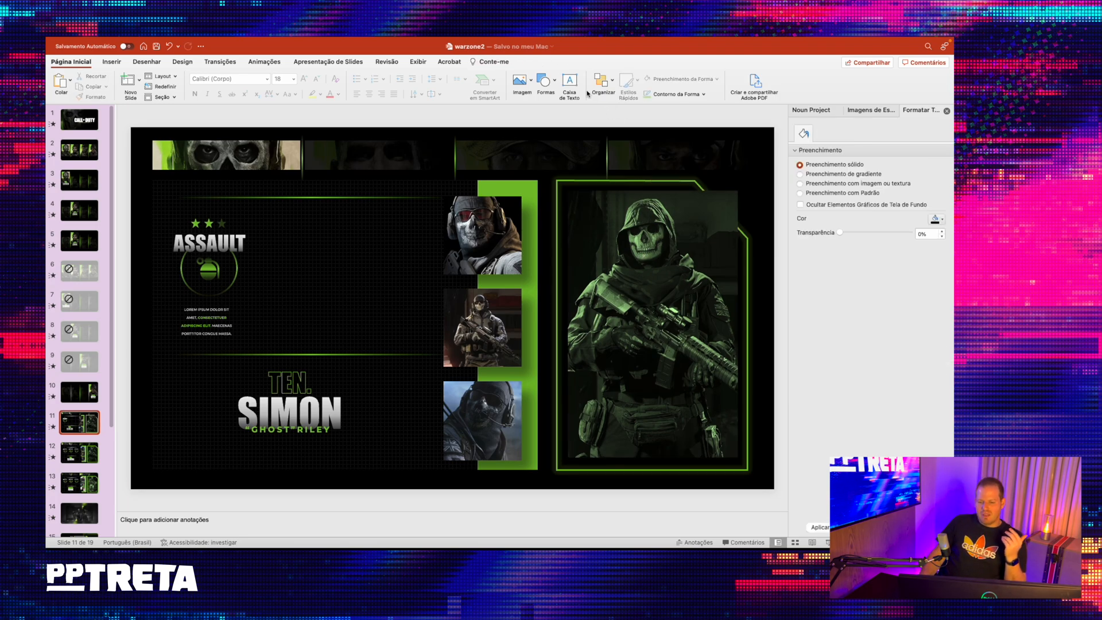
# - Draw a freeform triangle covering the soldier picture's corner at the frame's diagonal cut, filled black with no outline
pyautogui.click(552, 80)
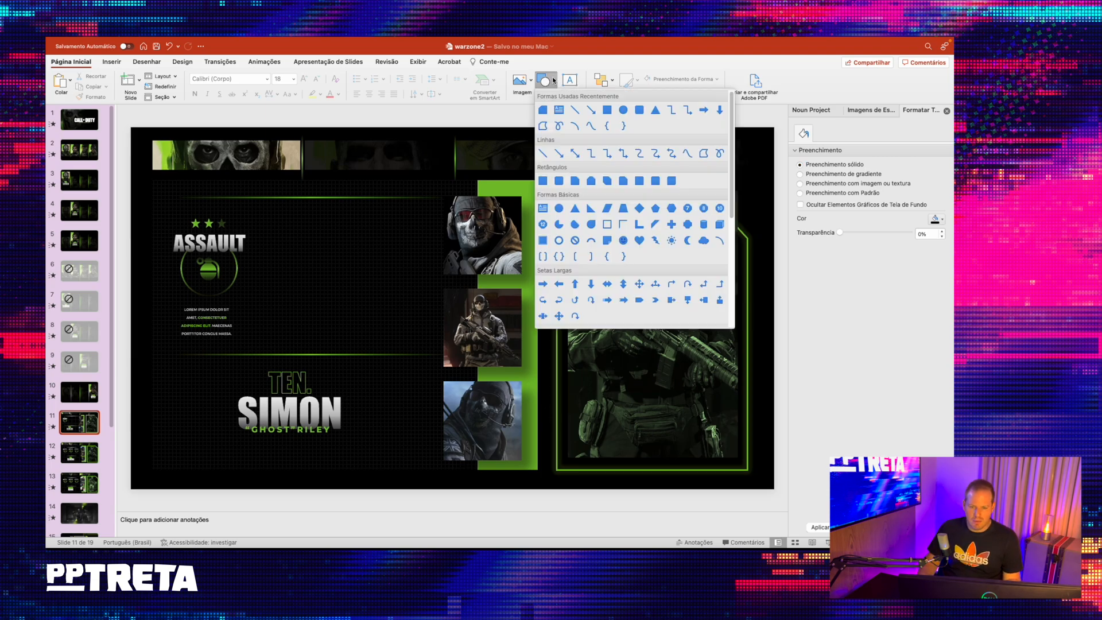
pyautogui.click(704, 156)
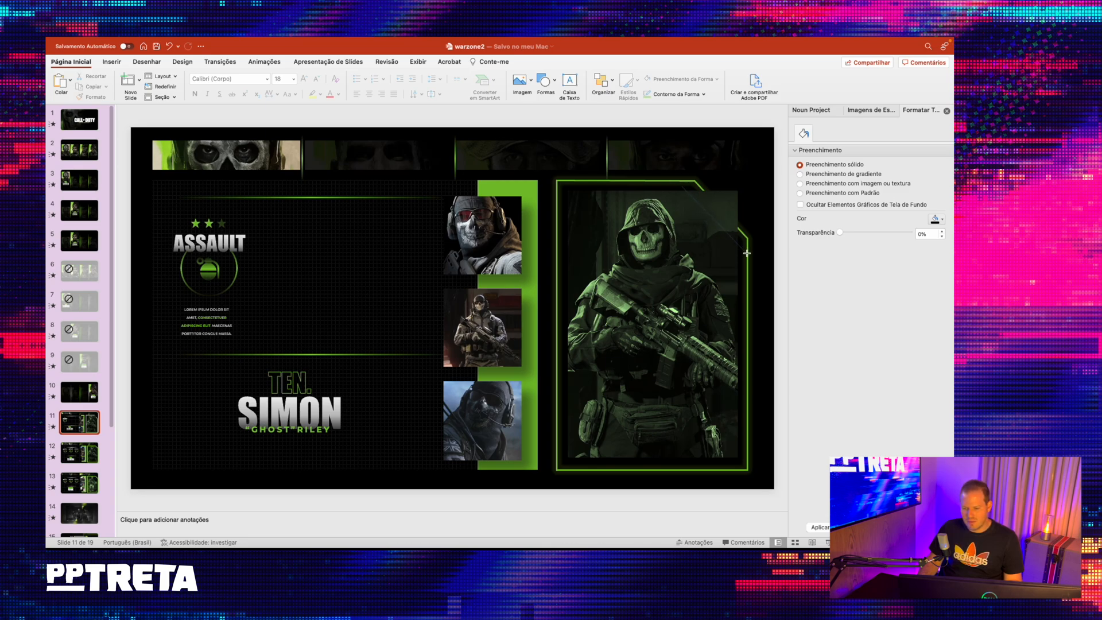
pyautogui.click(683, 180)
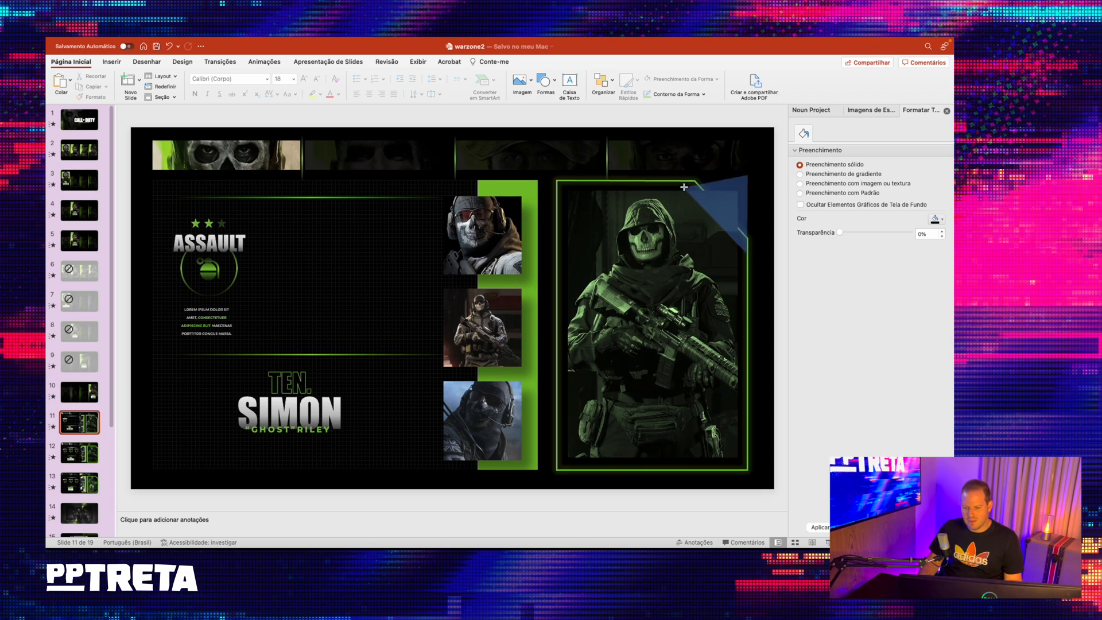
pyautogui.click(683, 184)
pyautogui.click(343, 82)
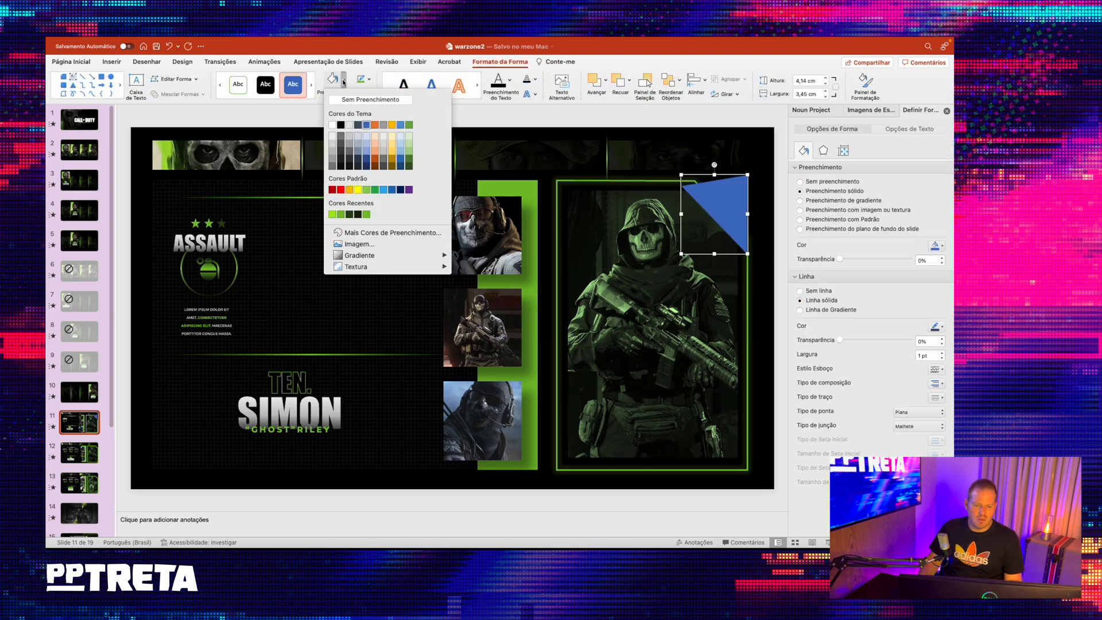
pyautogui.click(340, 125)
pyautogui.click(369, 82)
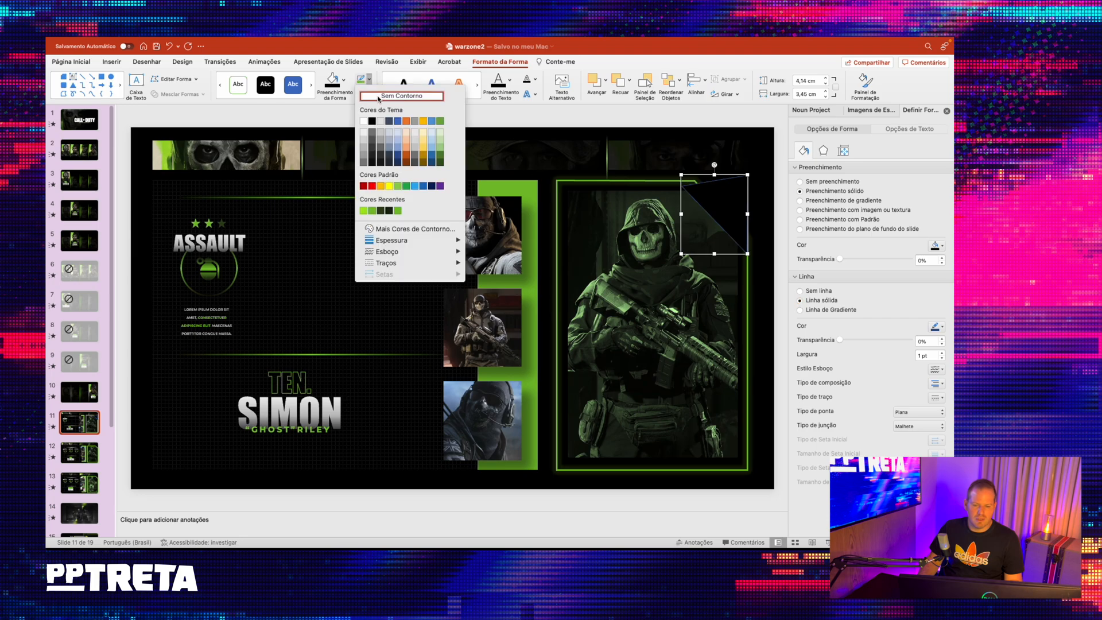
pyautogui.click(374, 109)
# - Bring the green frame to the front, above the black triangle and the soldier picture
pyautogui.click(621, 179)
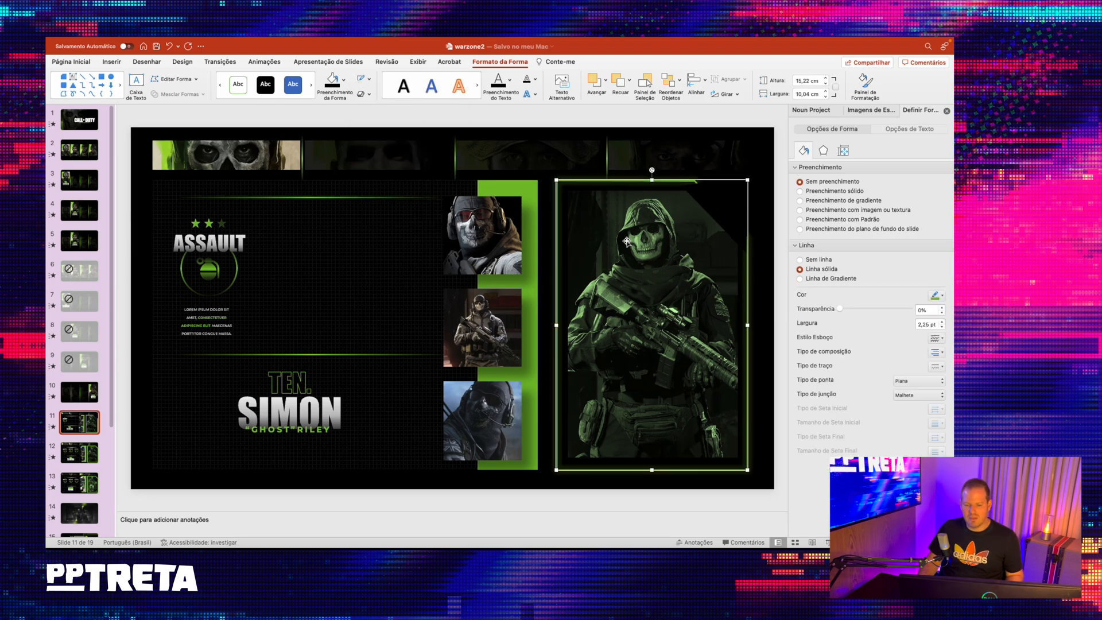
pyautogui.keyDown('shift'); pyautogui.click(627, 242); pyautogui.keyUp('shift')
pyautogui.rightClick(626, 243)
pyautogui.click(751, 121)
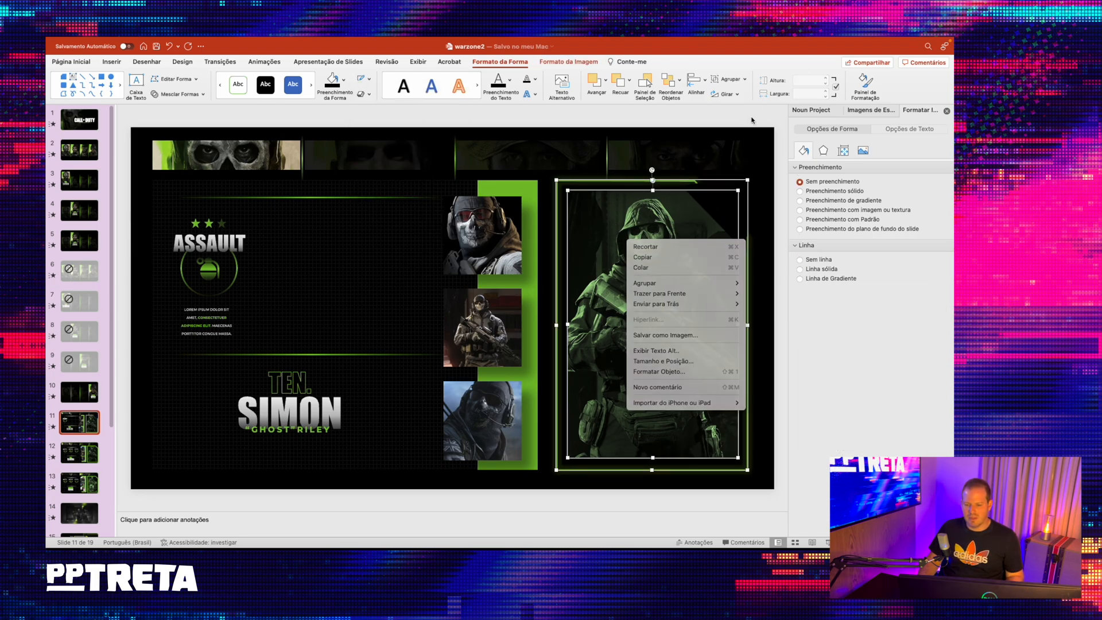
pyautogui.click(627, 112)
pyautogui.click(574, 181)
pyautogui.rightClick(574, 181)
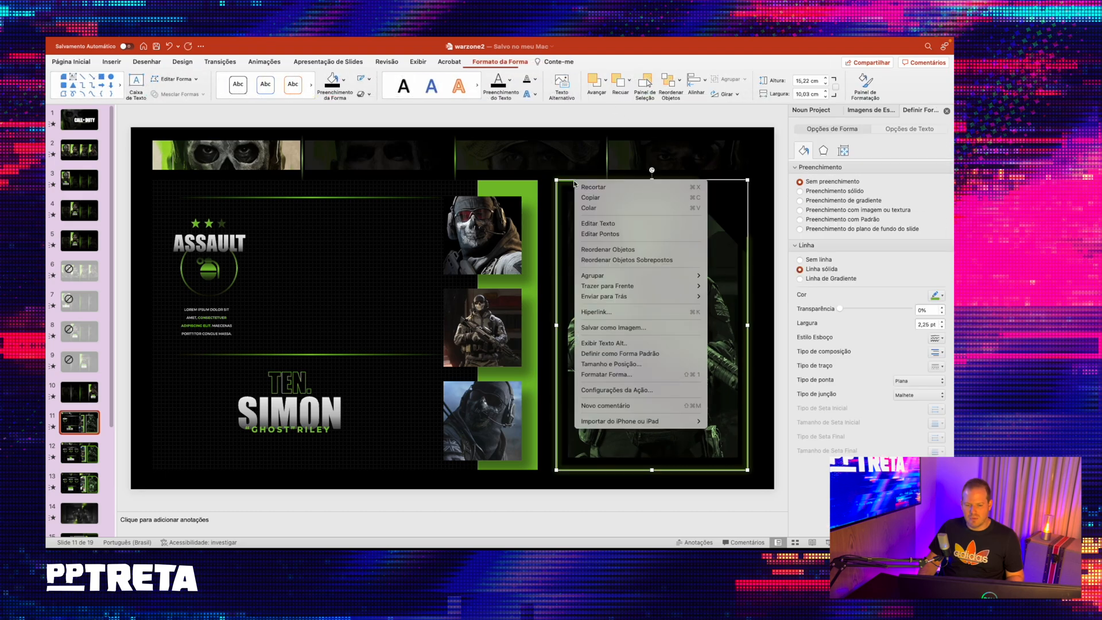
pyautogui.moveTo(644, 286)
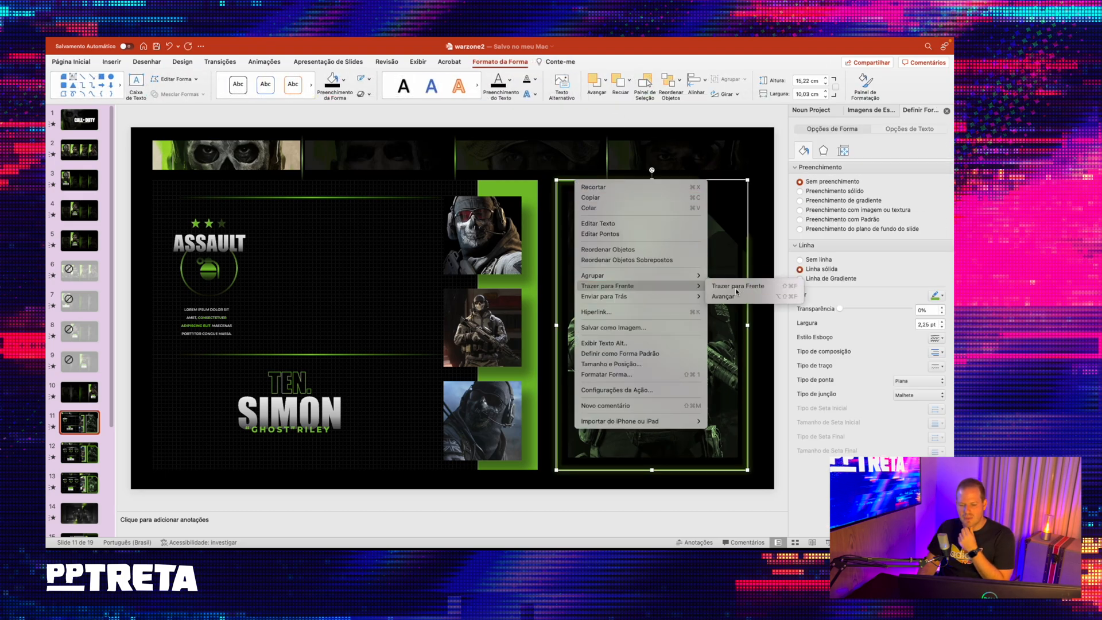
pyautogui.click(720, 286)
pyautogui.click(735, 115)
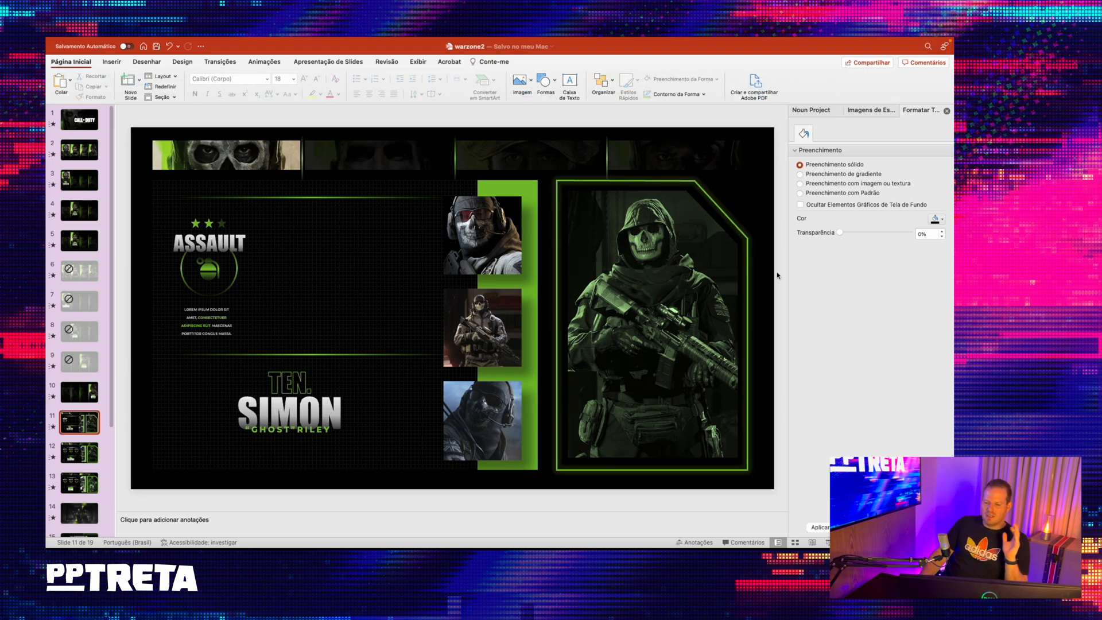
# - Inspect the soldier picture and its black corner mask, and compare slide 11 with slide 12
pyautogui.click(620, 373)
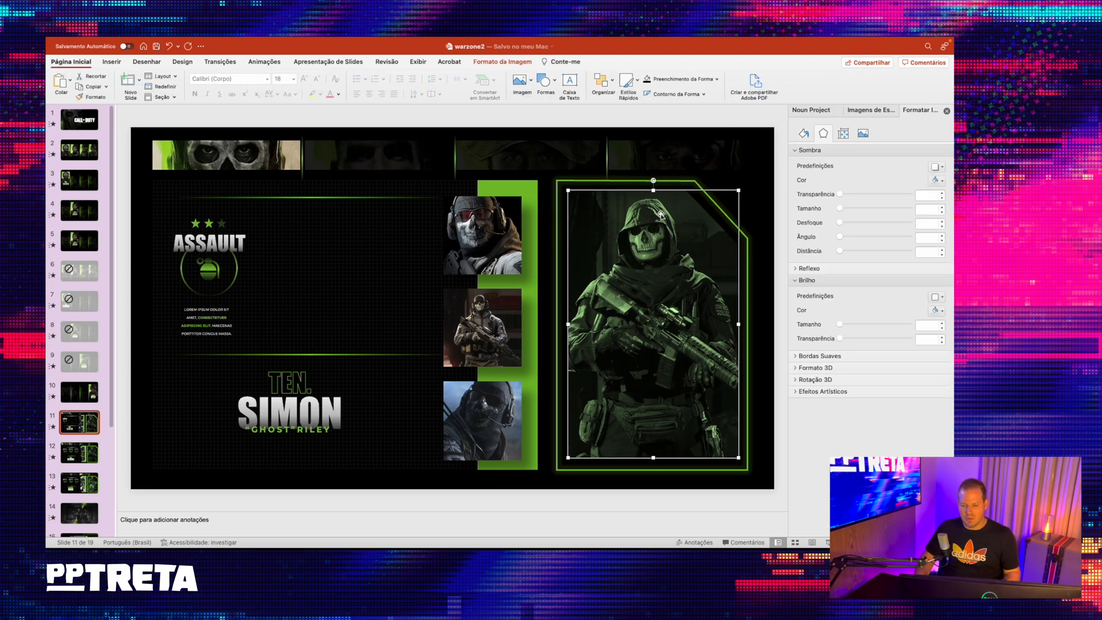
pyautogui.click(747, 200)
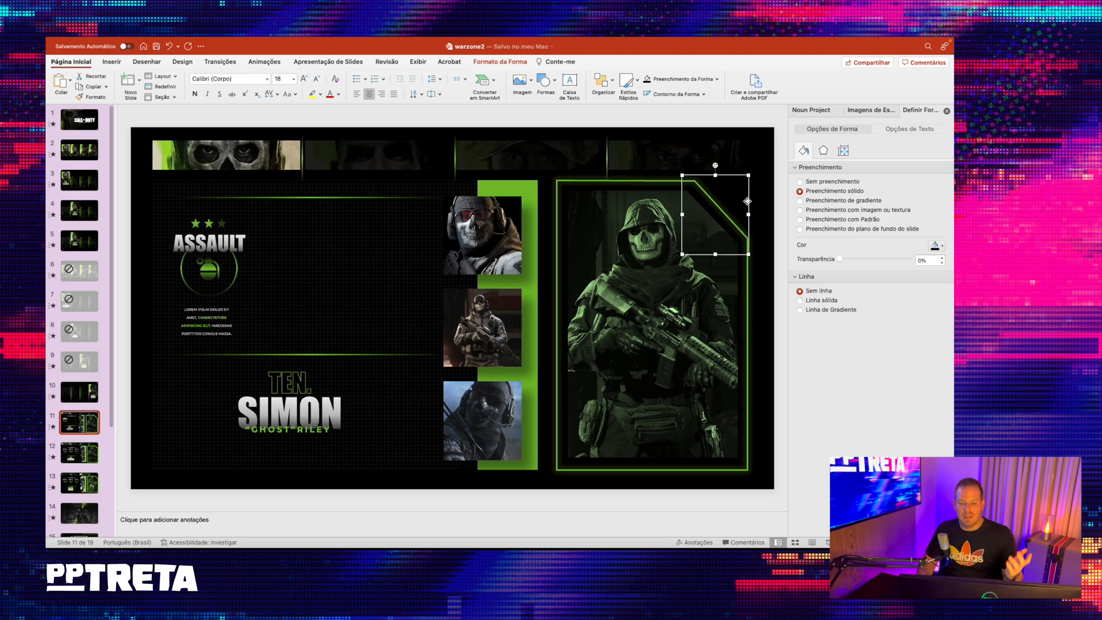
pyautogui.click(684, 122)
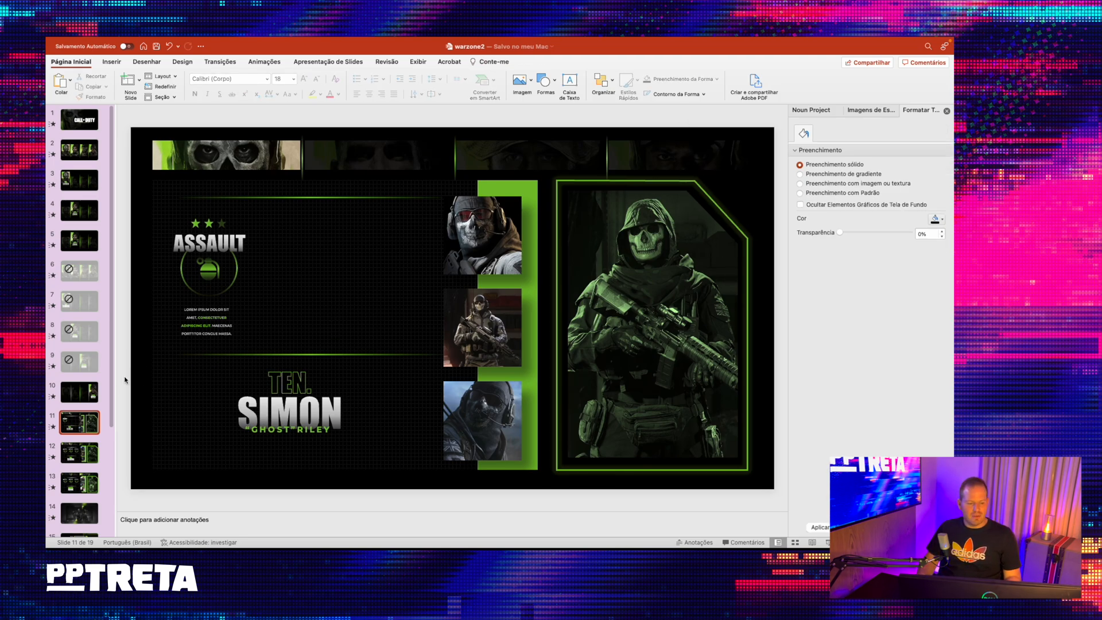
pyautogui.click(75, 454)
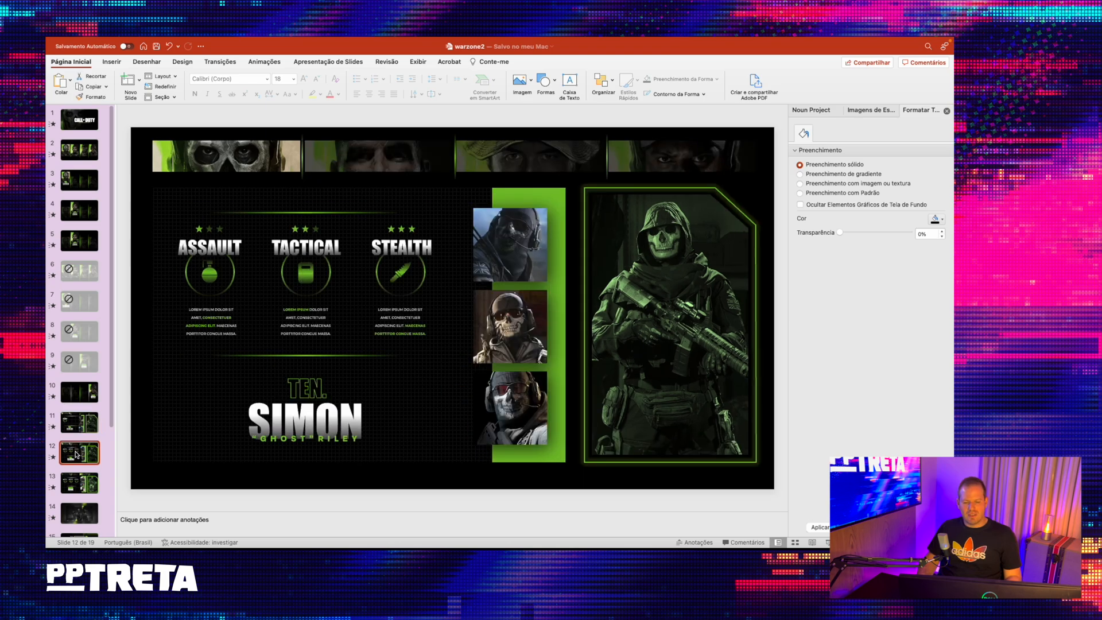
pyautogui.click(85, 420)
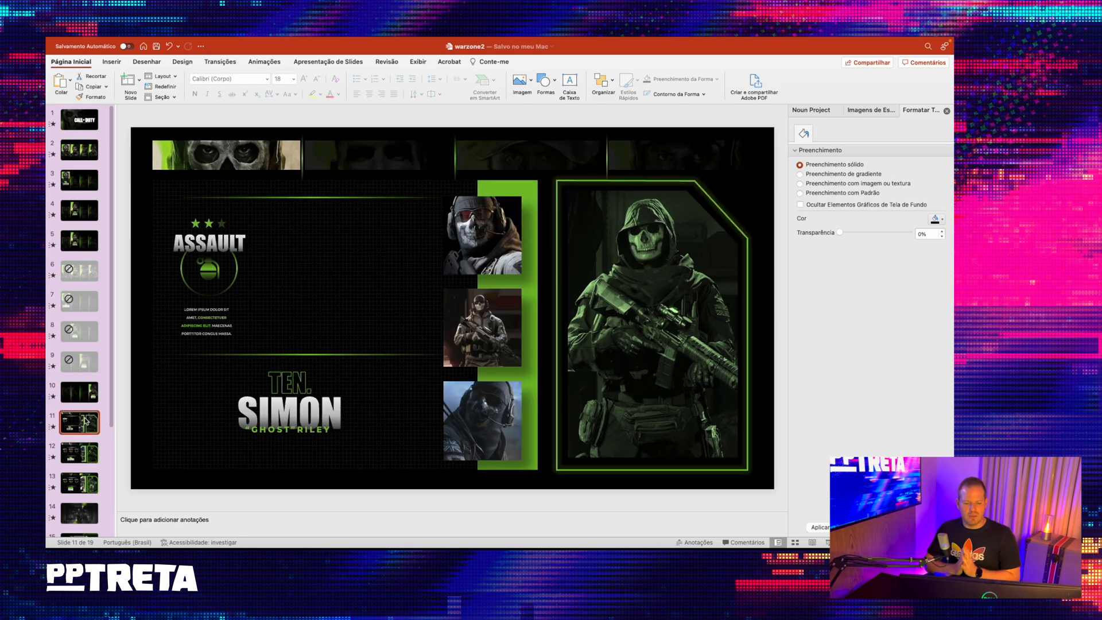
# - Examine how the three-soldier picture on slide 14 relates to the mission layout on slide 15
pyautogui.scroll(-5, 87, 422)
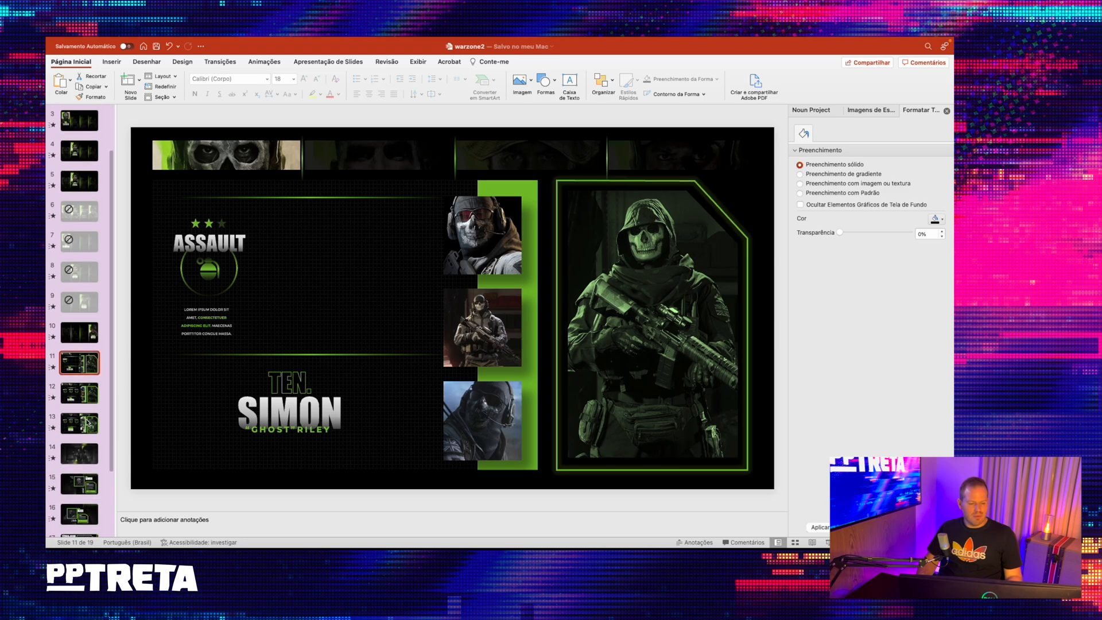
pyautogui.click(92, 372)
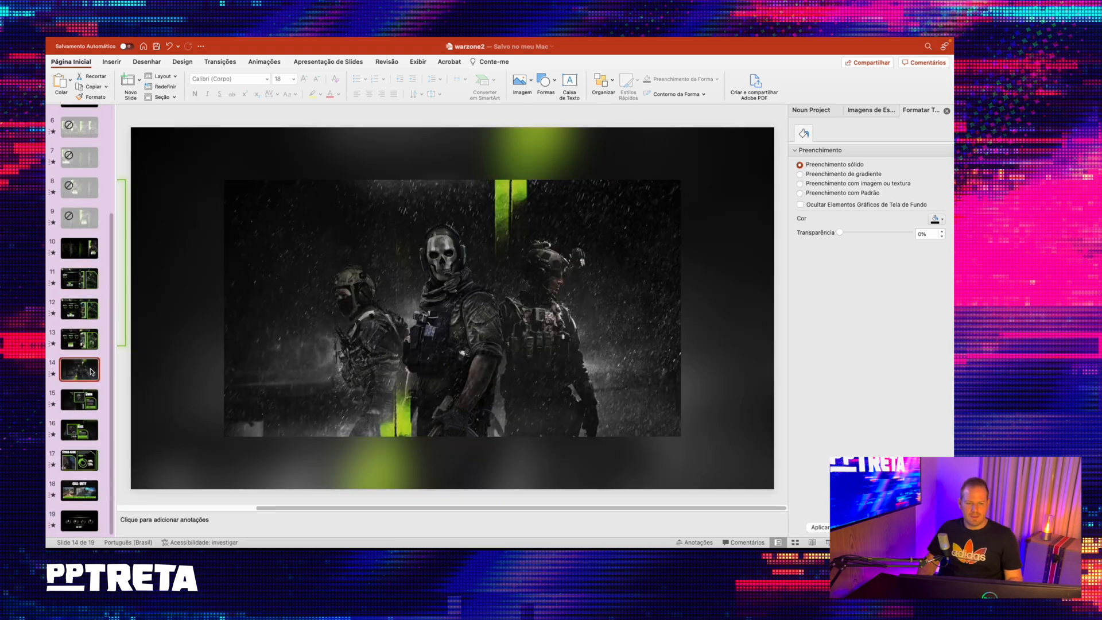
pyautogui.click(87, 402)
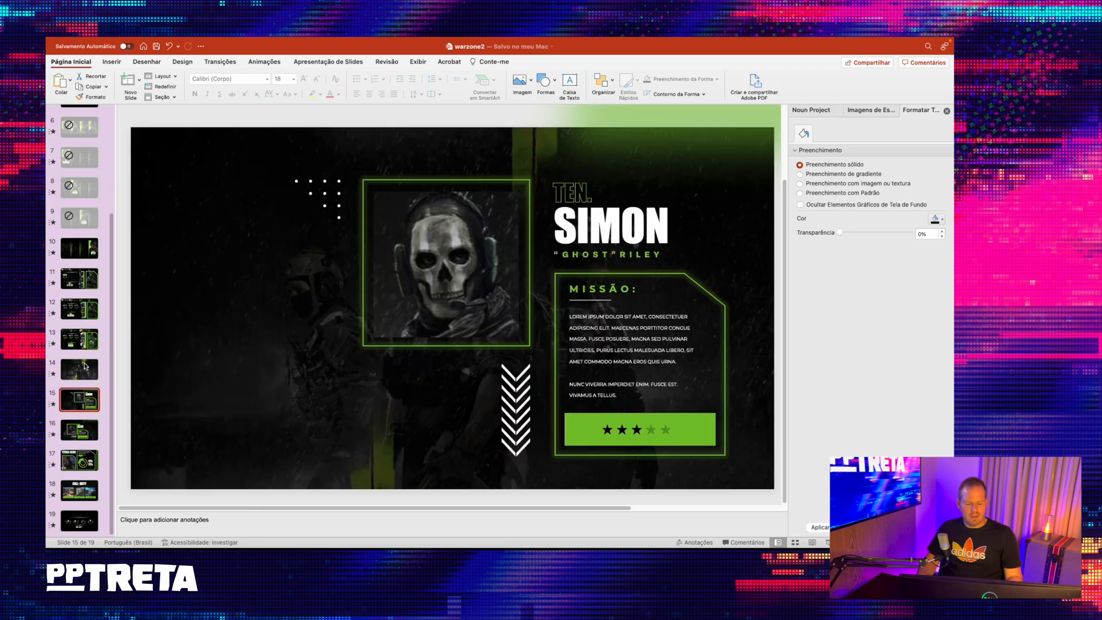
pyautogui.click(88, 369)
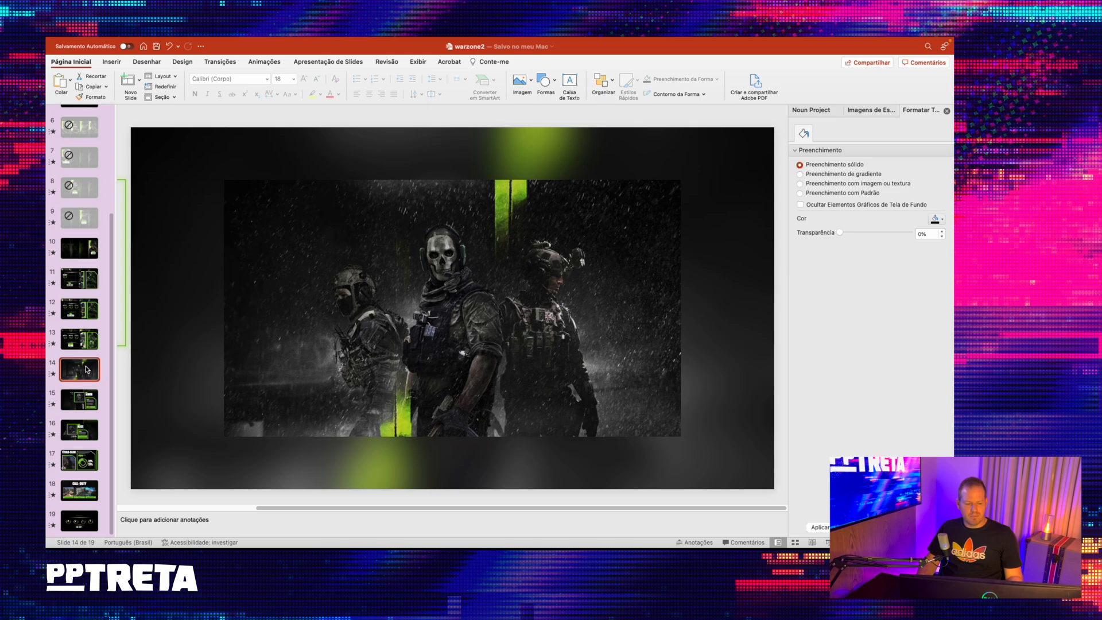
pyautogui.click(86, 408)
pyautogui.click(89, 372)
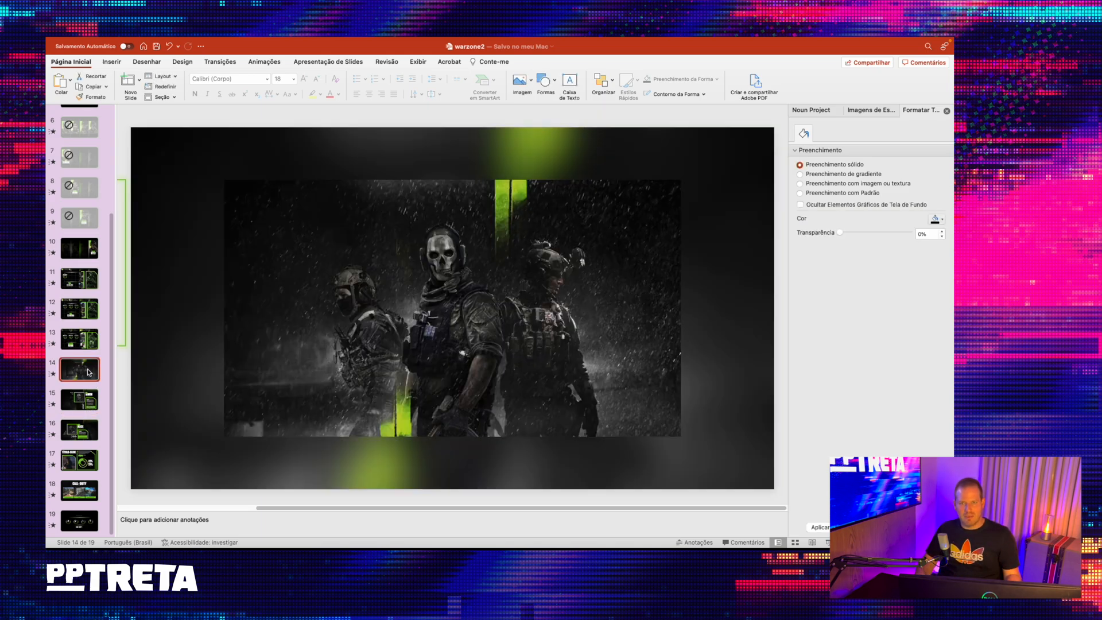
pyautogui.scroll(-1, 76, 396)
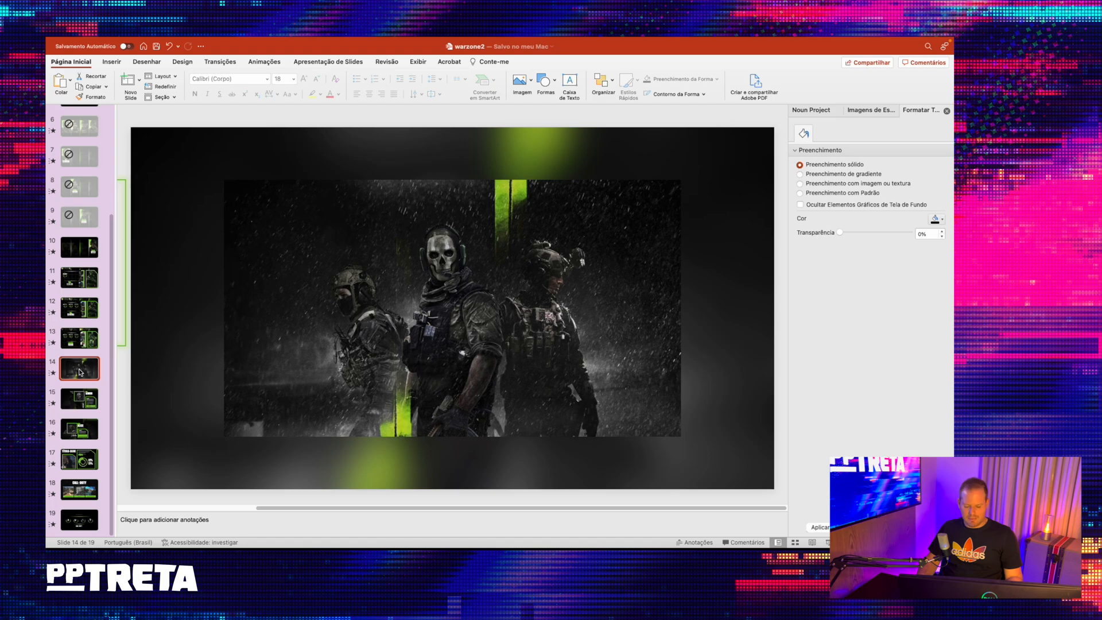
# - Duplicate slide 14 and delete both soldier pictures from the new slide 15
pyautogui.press('super+d')
pyautogui.click(339, 282)
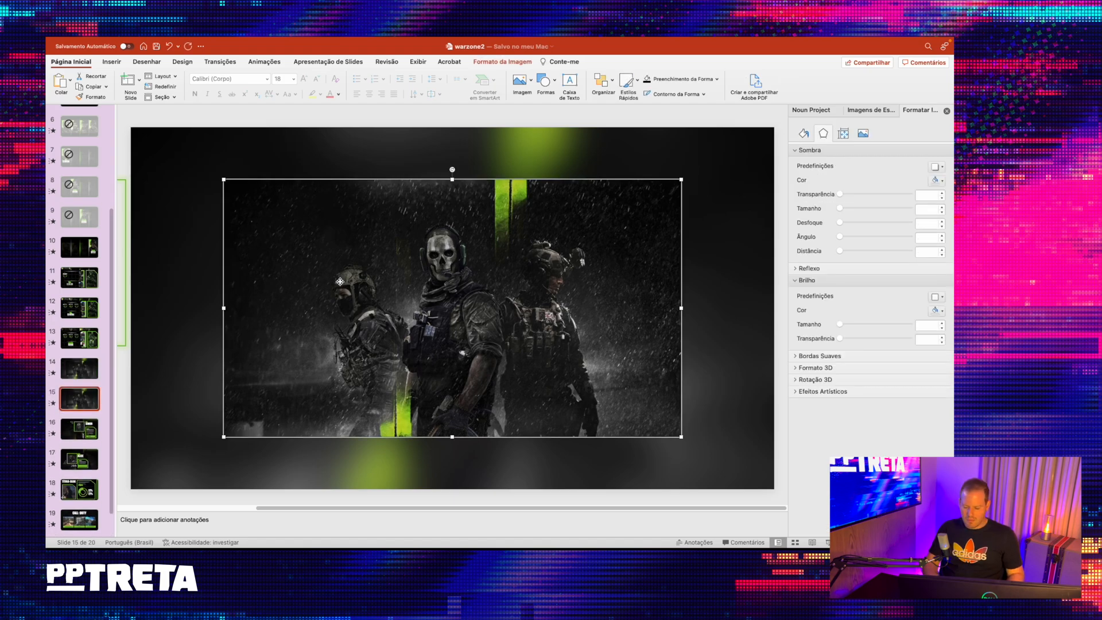
pyautogui.press('Delete')
pyautogui.click(340, 281)
pyautogui.press('Delete')
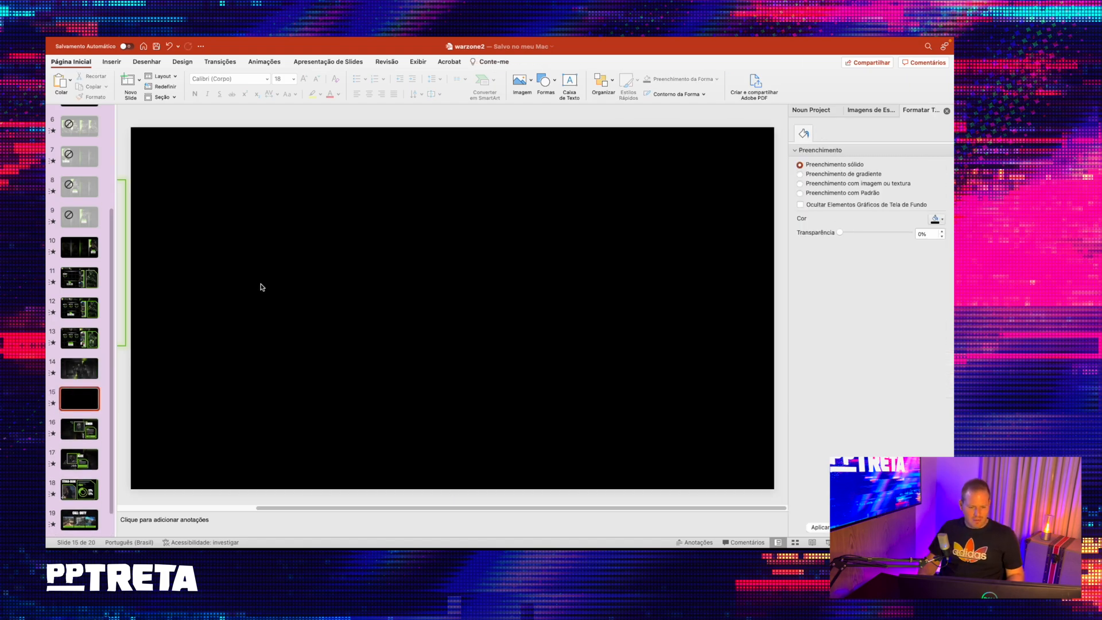
# - Copy the sharp three-soldier picture from slide 14 and paste it onto the empty slide 15
pyautogui.click(76, 369)
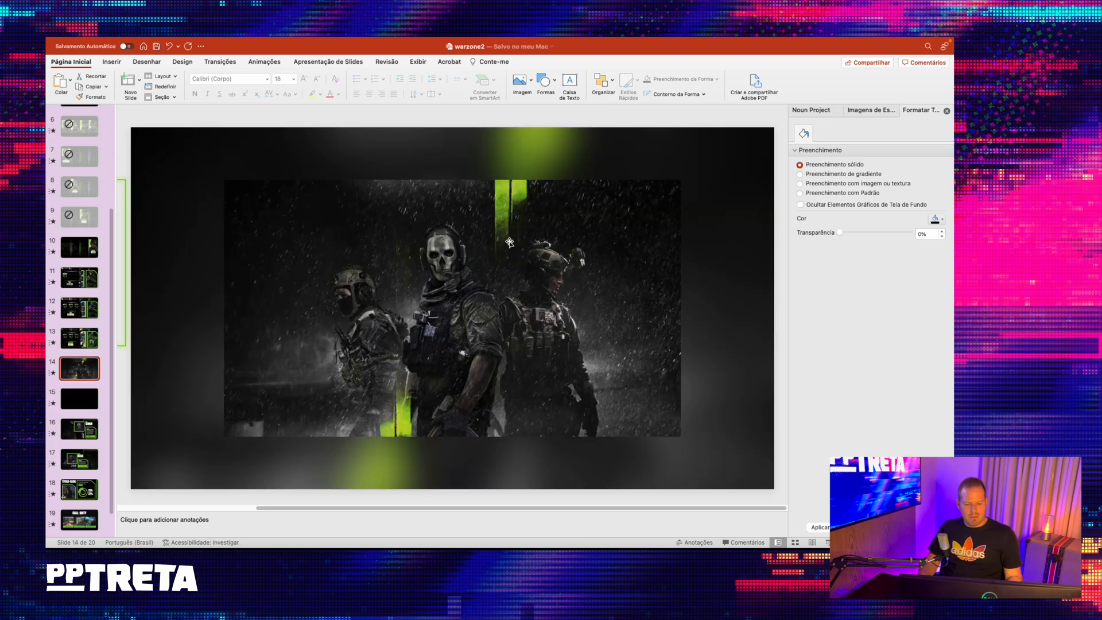
pyautogui.click(508, 241)
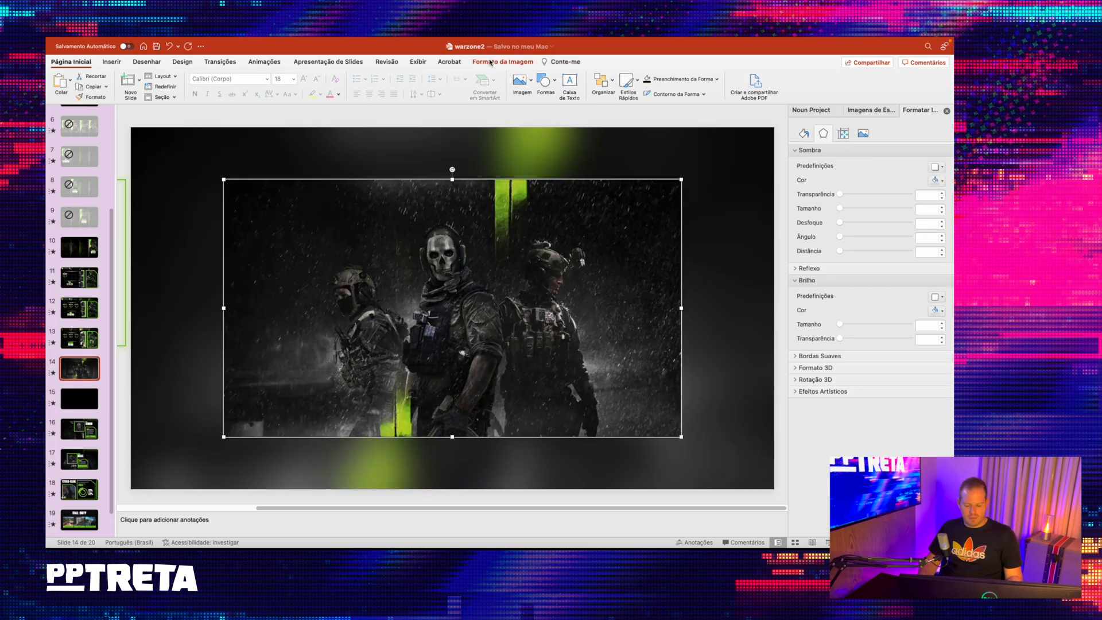
pyautogui.press('super+c')
pyautogui.click(77, 402)
pyautogui.press('super+v')
# - Reset the pasted three-soldier picture and its size to the original
pyautogui.rightClick(429, 295)
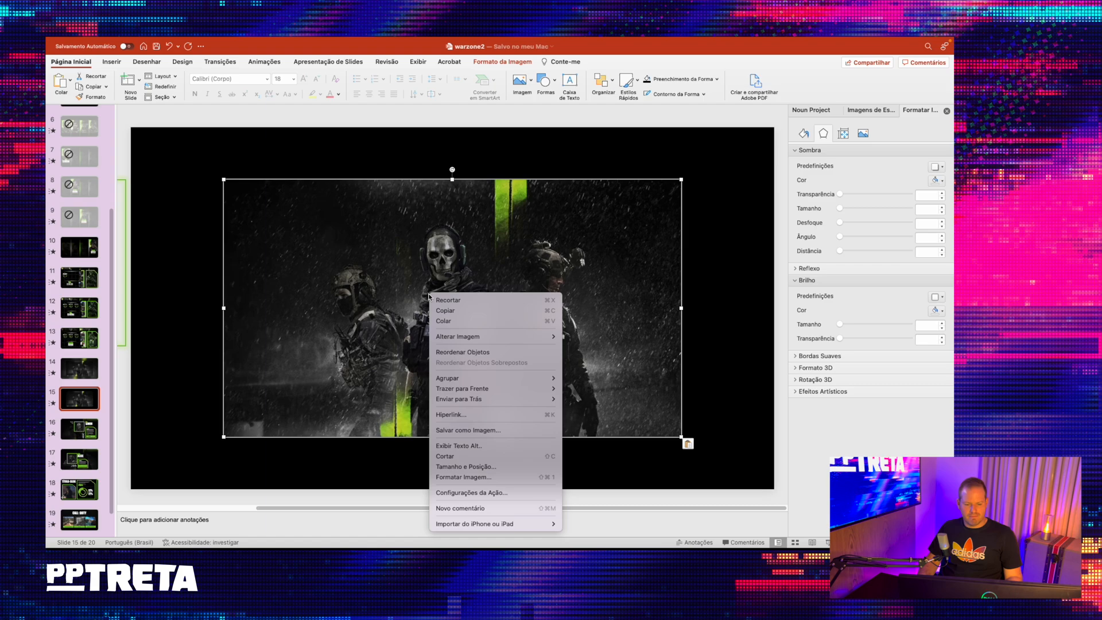
pyautogui.click(503, 62)
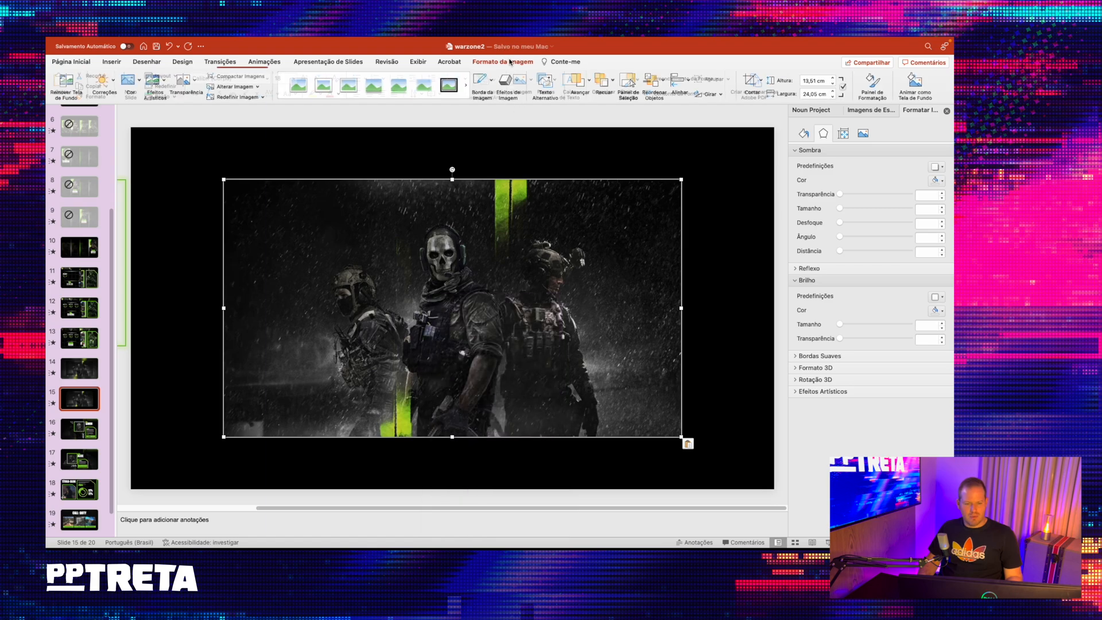
pyautogui.click(265, 97)
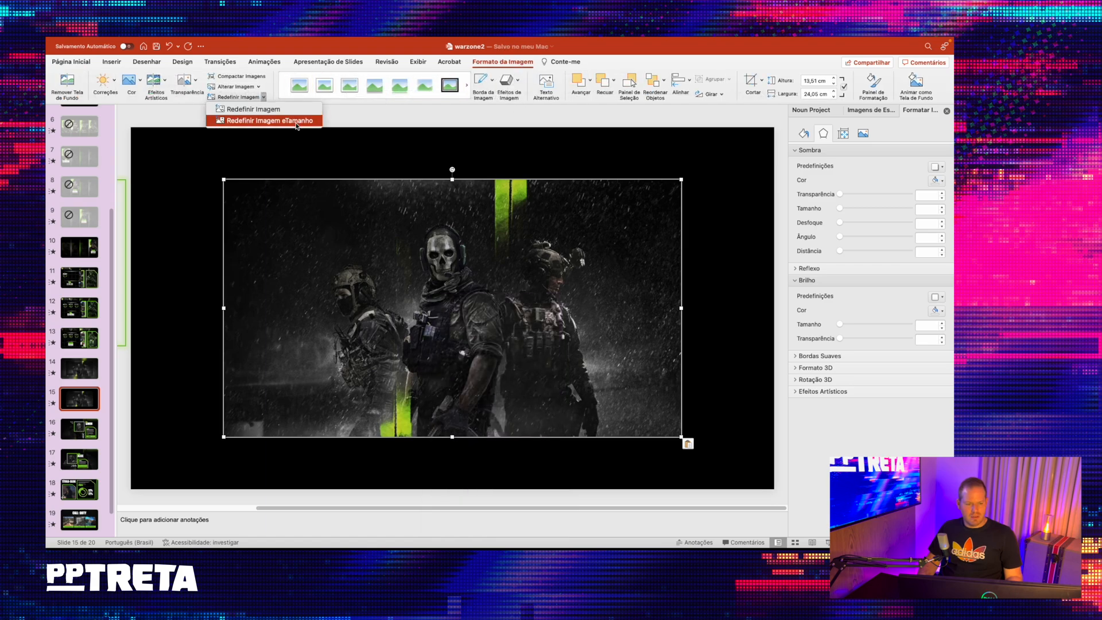
pyautogui.click(297, 119)
# - Scale and position the three-soldier picture on slide 15 so it fills the whole slide
pyautogui.moveTo(574, 315); pyautogui.dragTo(483, 265)
pyautogui.moveTo(538, 508); pyautogui.dragTo(572, 509)
pyautogui.scroll(-5, 691, 428)
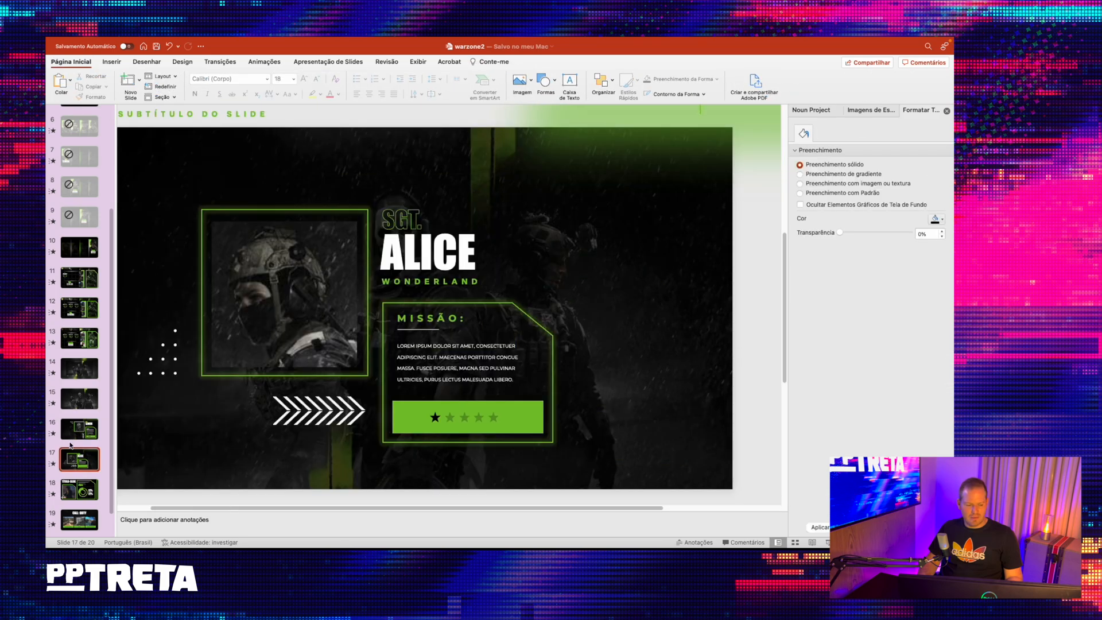
pyautogui.click(81, 411)
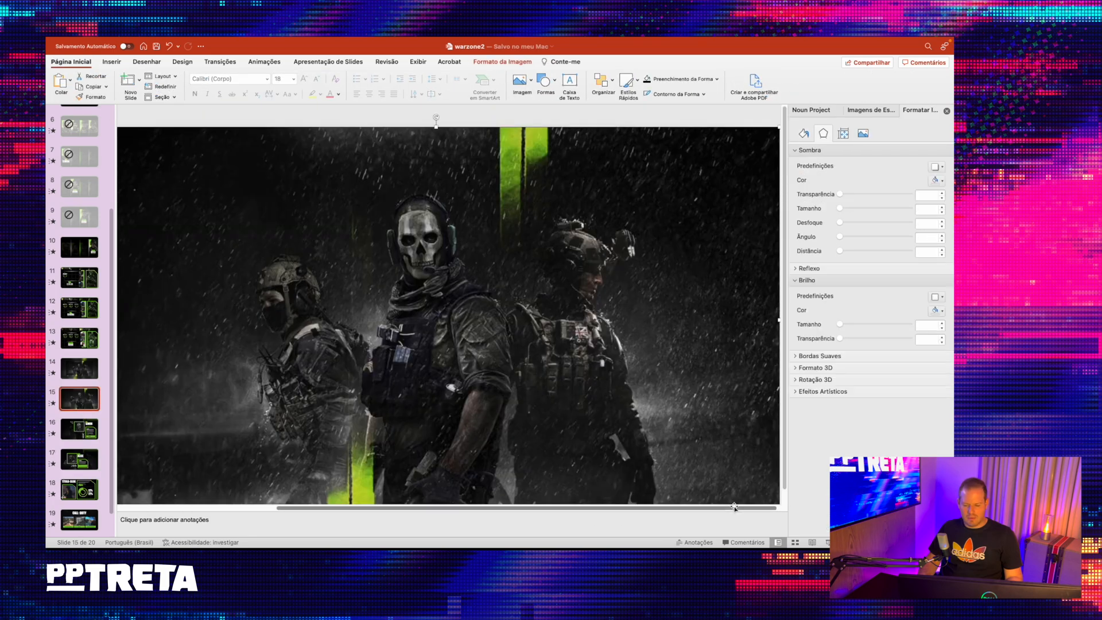
pyautogui.scroll(-2, 785, 488)
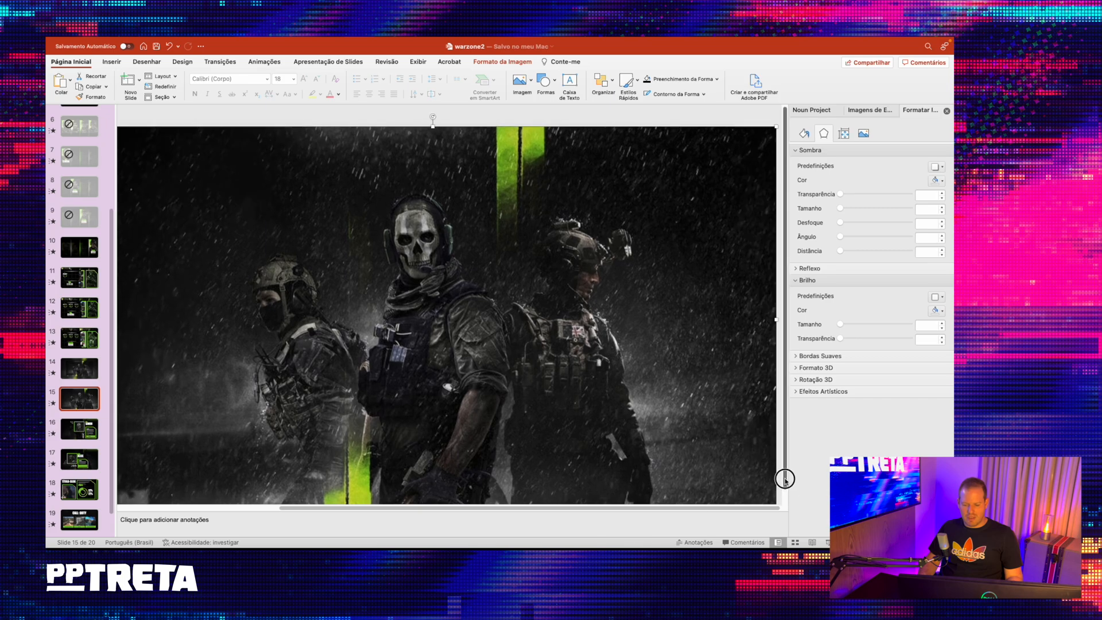
pyautogui.moveTo(782, 498); pyautogui.dragTo(636, 392)
pyautogui.moveTo(693, 439); pyautogui.dragTo(737, 478)
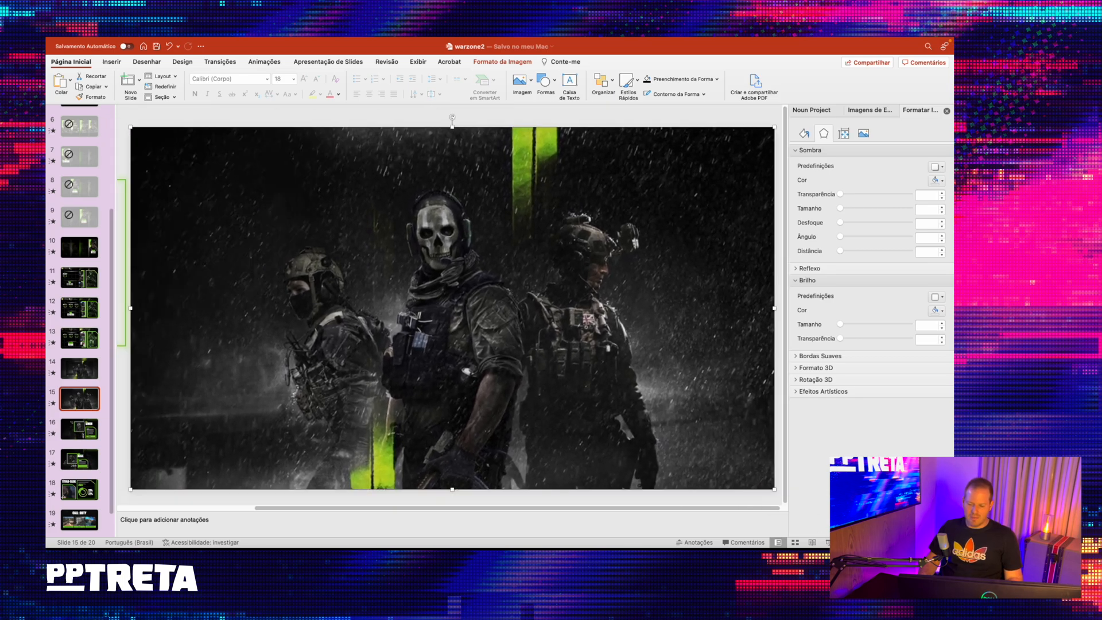
# - Duplicate the full-slide soldier picture, shrink the copy to about 70% of the slide's width and centre it
pyautogui.scroll(-3, 452, 308)
pyautogui.press('Delete')
pyautogui.click(484, 232)
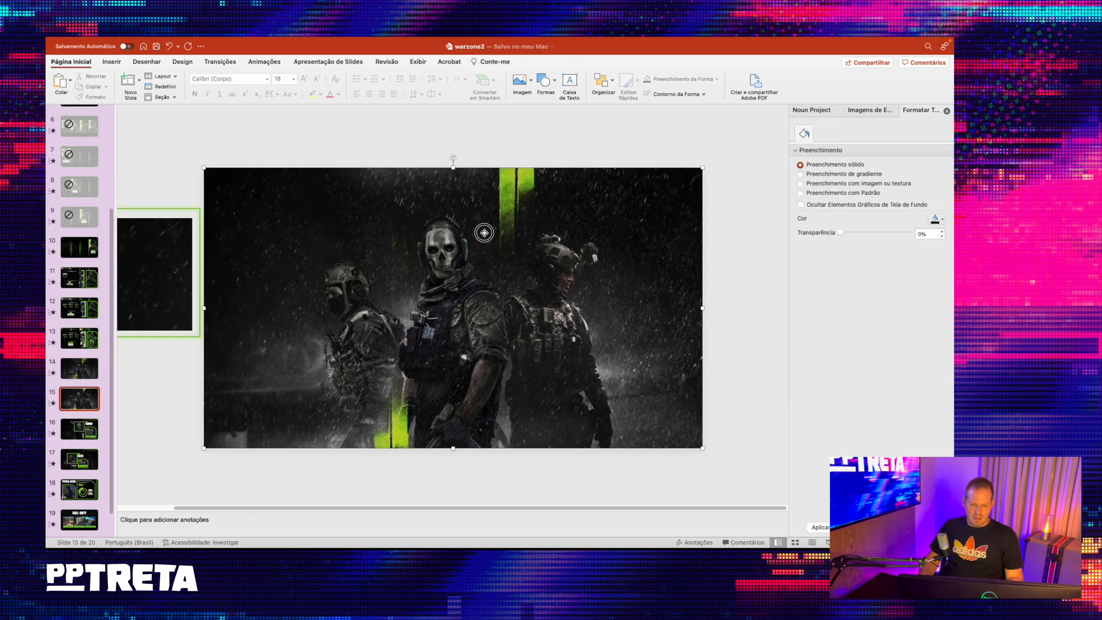
pyautogui.moveTo(484, 233); pyautogui.dragTo(564, 257)
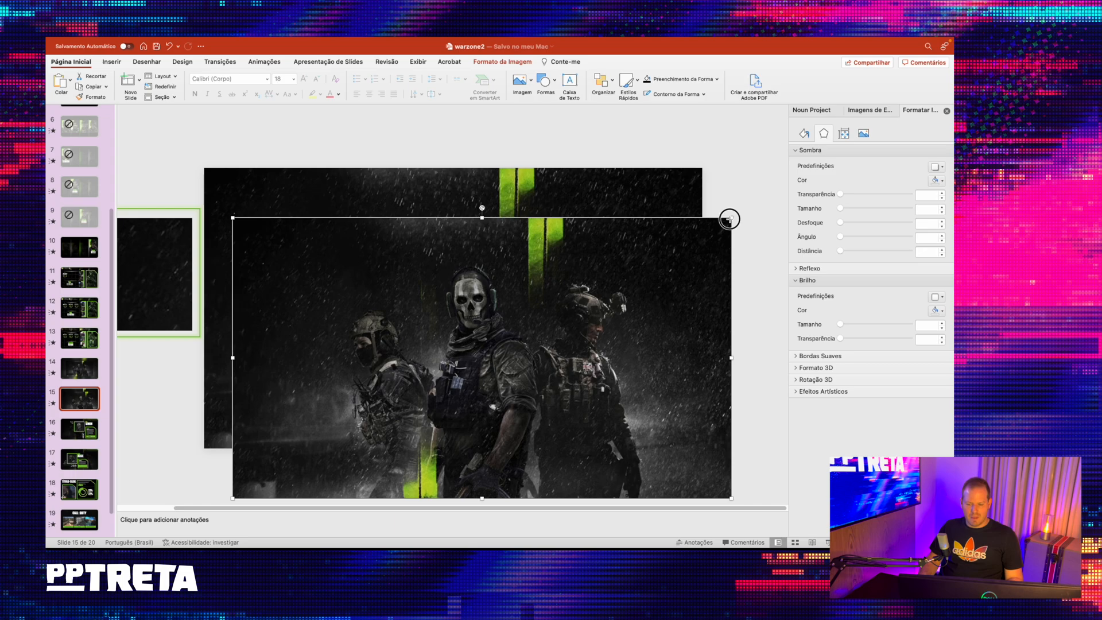
pyautogui.moveTo(729, 218); pyautogui.dragTo(579, 302)
pyautogui.moveTo(534, 349); pyautogui.dragTo(582, 262)
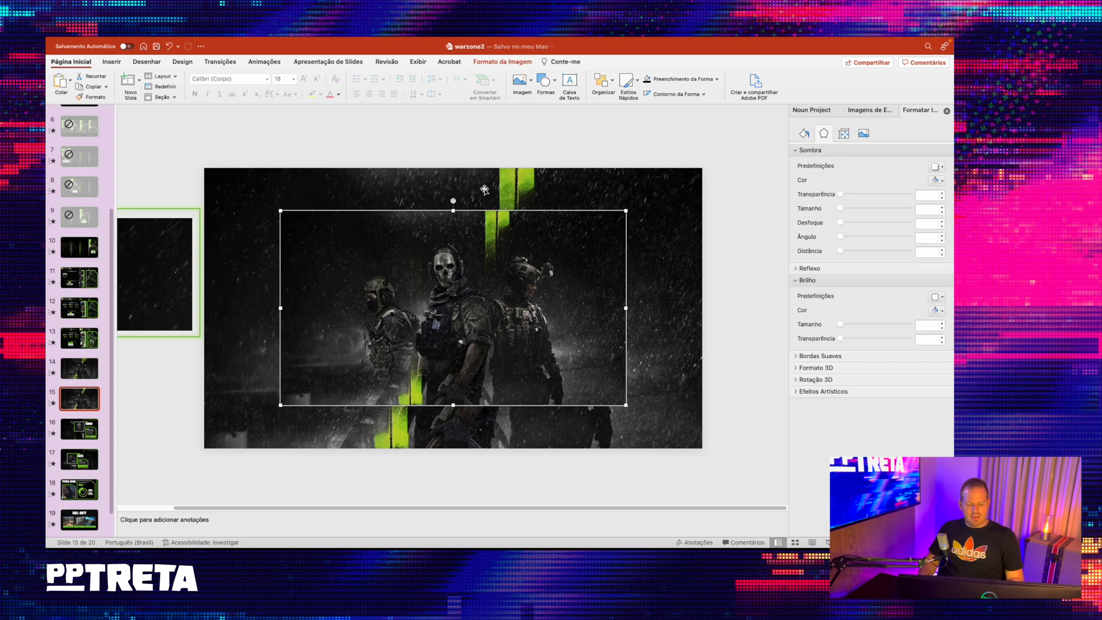
# - Apply the Blur artistic effect to the full-slide soldier picture and set its radius to 50
pyautogui.click(364, 178)
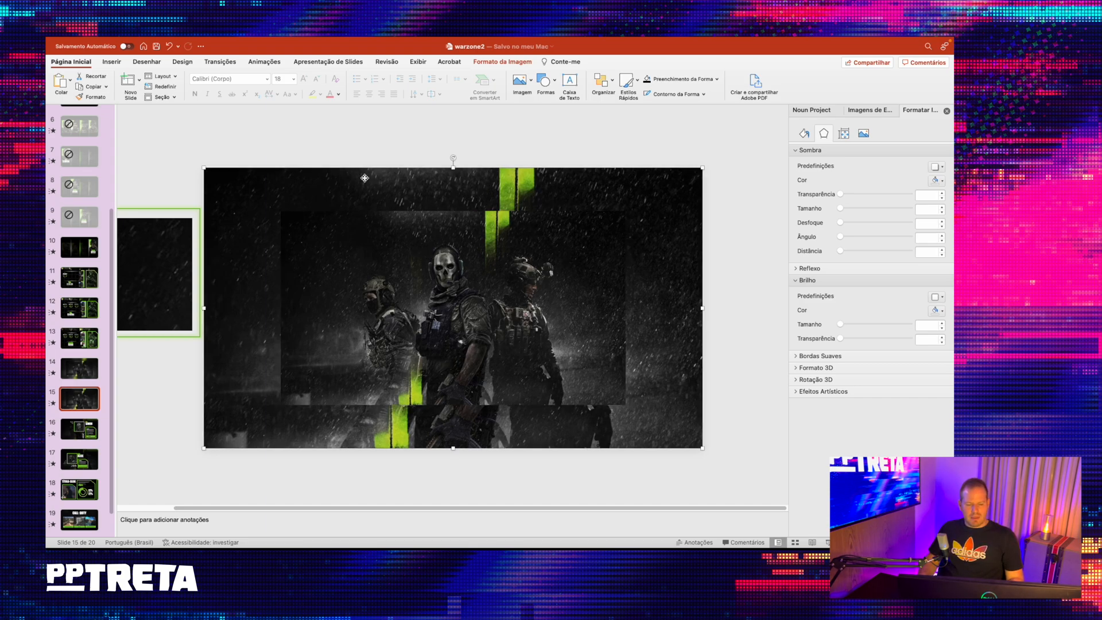
pyautogui.click(507, 61)
pyautogui.click(156, 82)
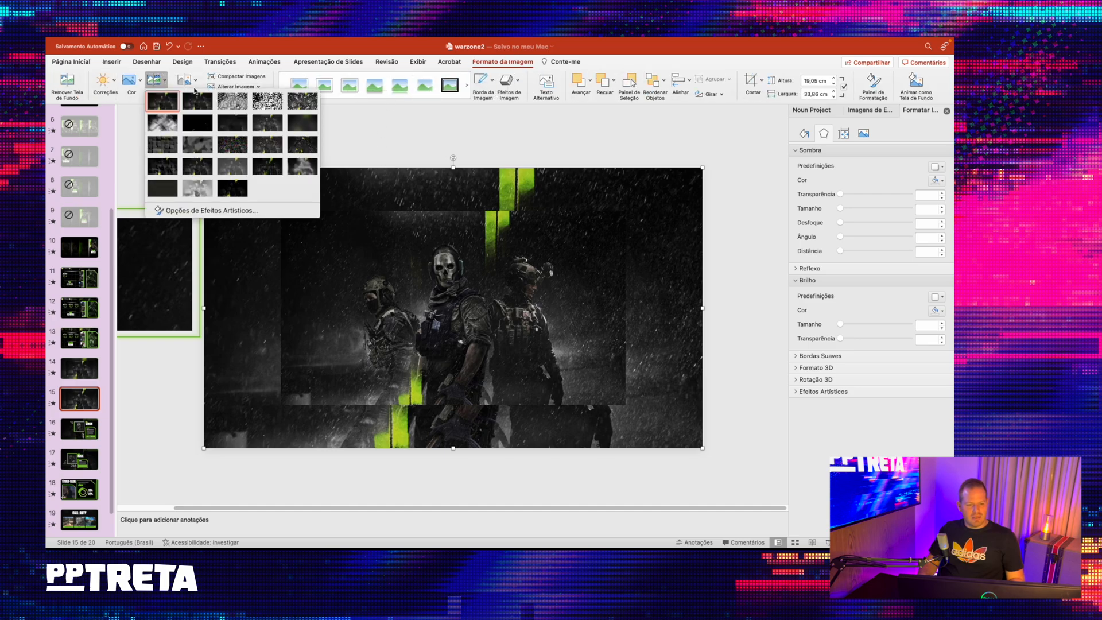
pyautogui.click(308, 125)
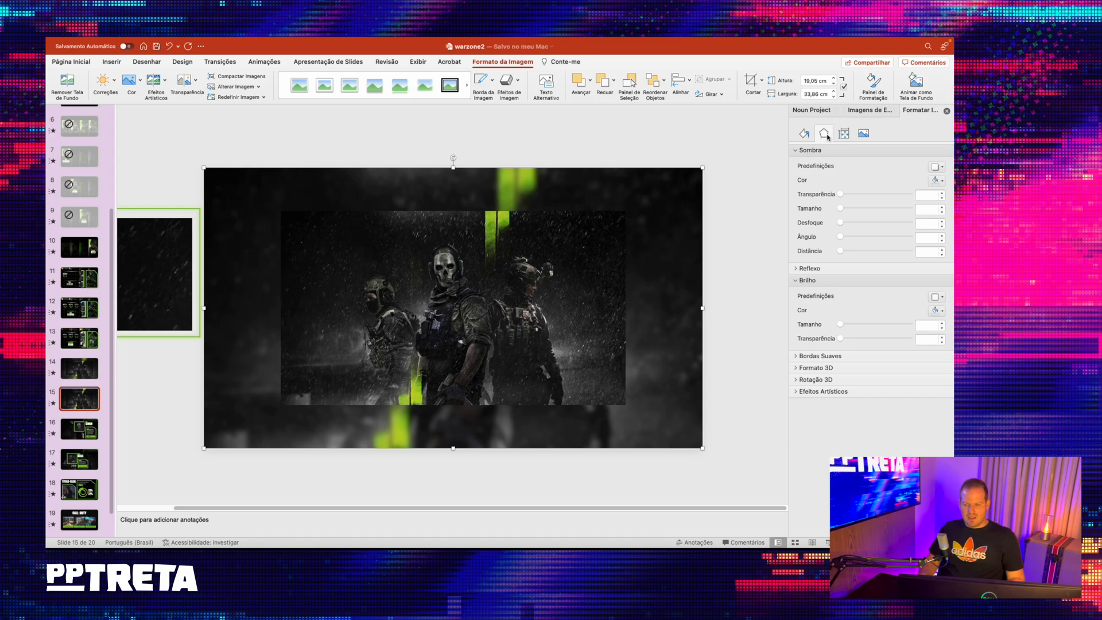
pyautogui.click(827, 392)
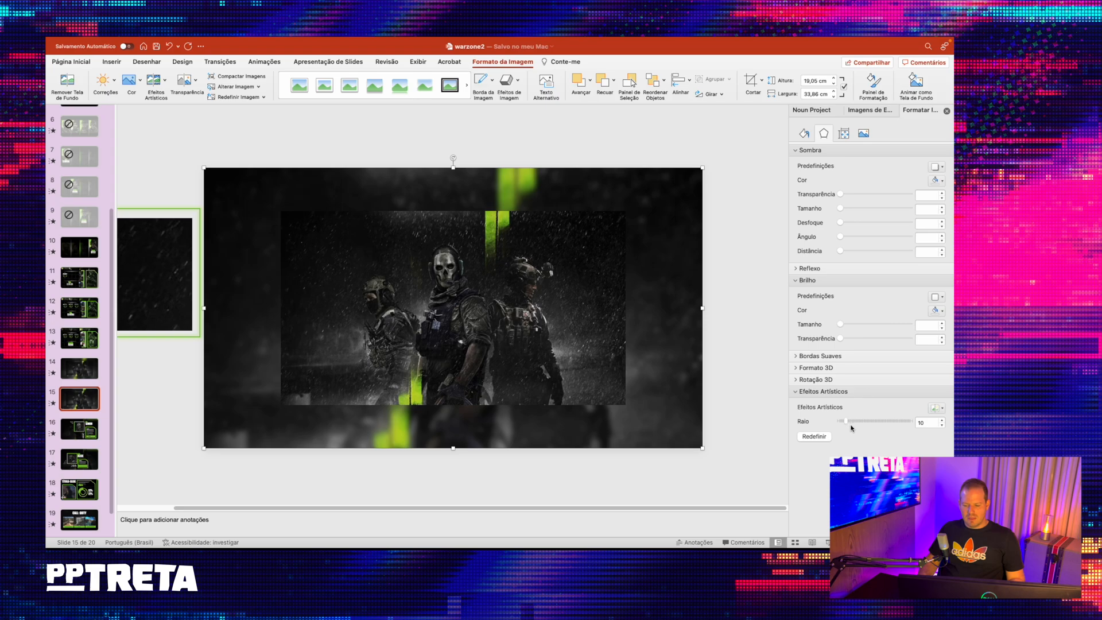
pyautogui.moveTo(855, 423); pyautogui.dragTo(872, 421)
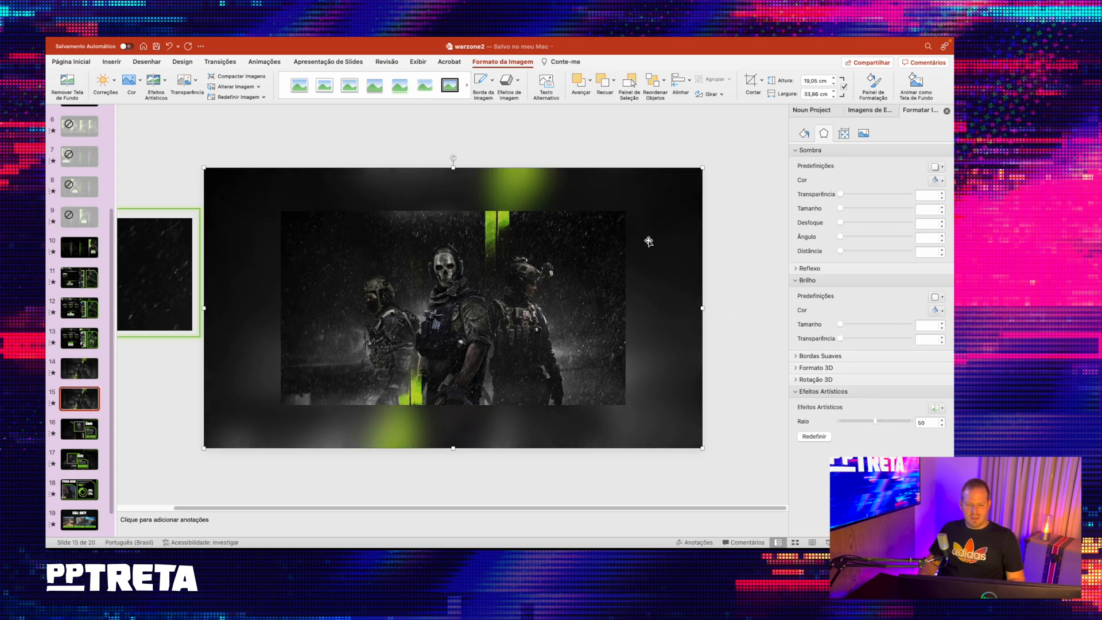
pyautogui.click(598, 155)
# - Enlarge the centred three-soldier picture on slide 15 to about 26 cm wide, keeping it centred over the blurred background
pyautogui.click(70, 374)
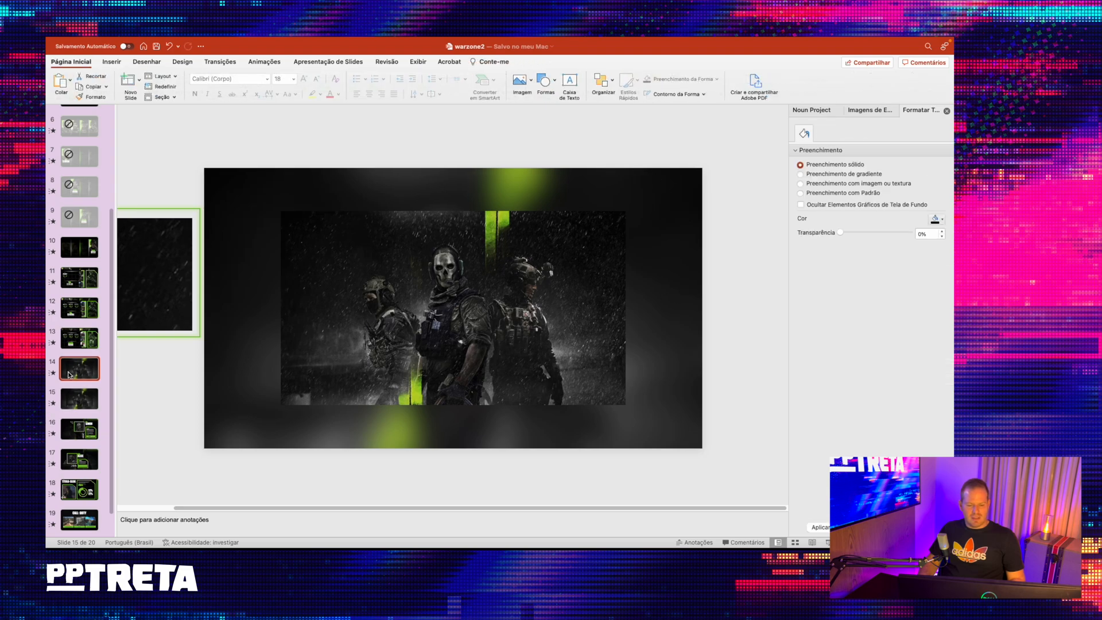
pyautogui.click(70, 400)
pyautogui.click(602, 241)
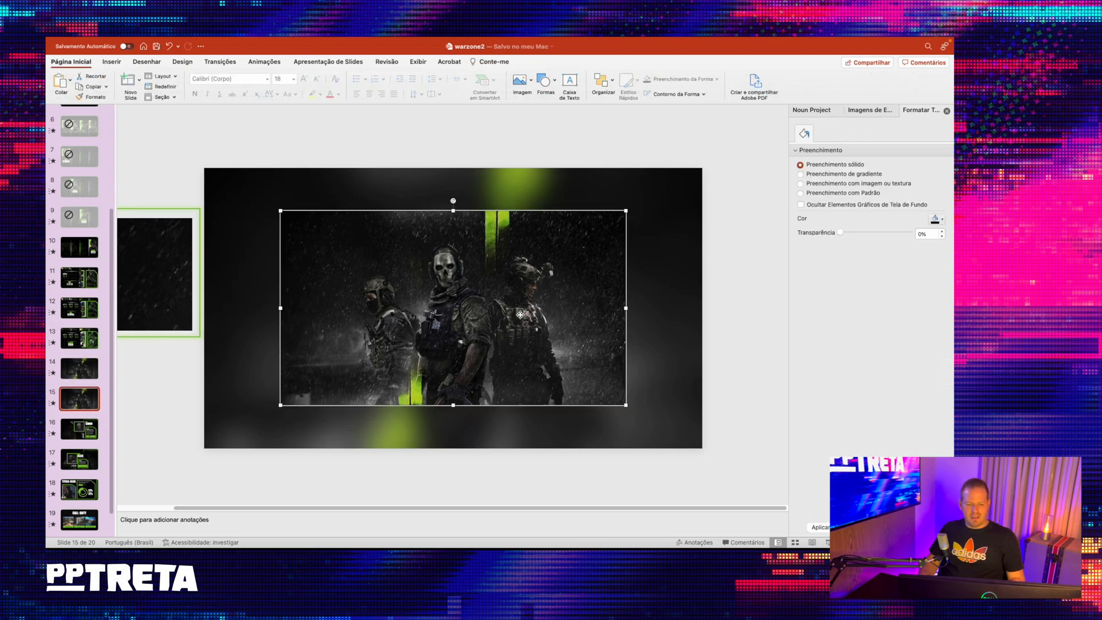
pyautogui.click(674, 122)
pyautogui.click(464, 285)
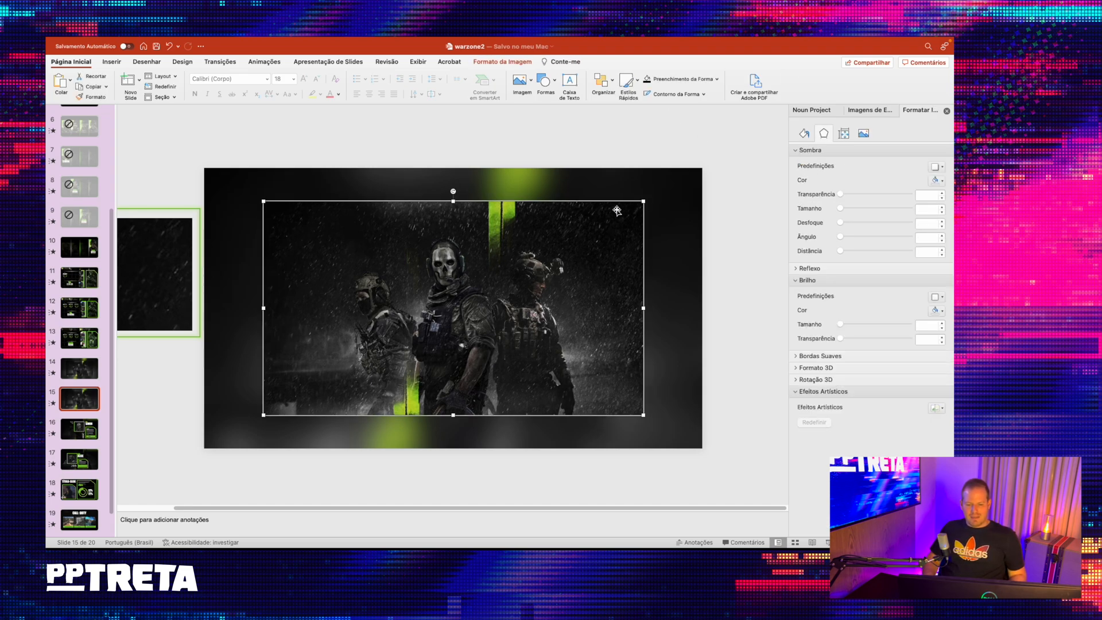
pyautogui.moveTo(642, 202)
pyautogui.mouseDown()
pyautogui.moveTo(621, 211)
pyautogui.moveTo(659, 192)
pyautogui.mouseUp()
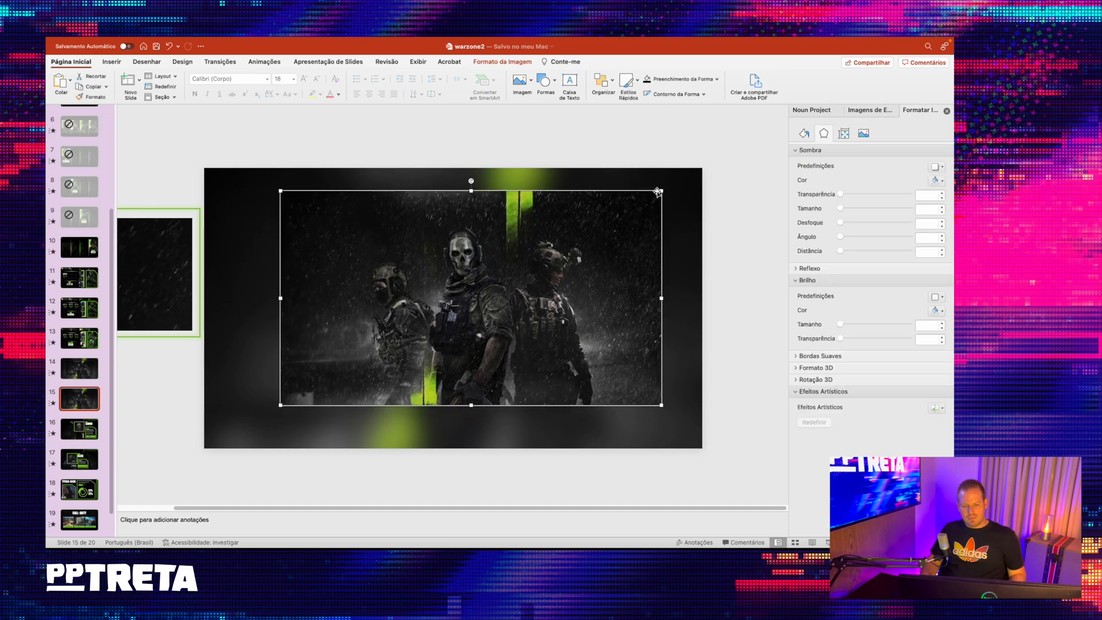
pyautogui.moveTo(625, 230); pyautogui.dragTo(607, 240)
pyautogui.click(564, 140)
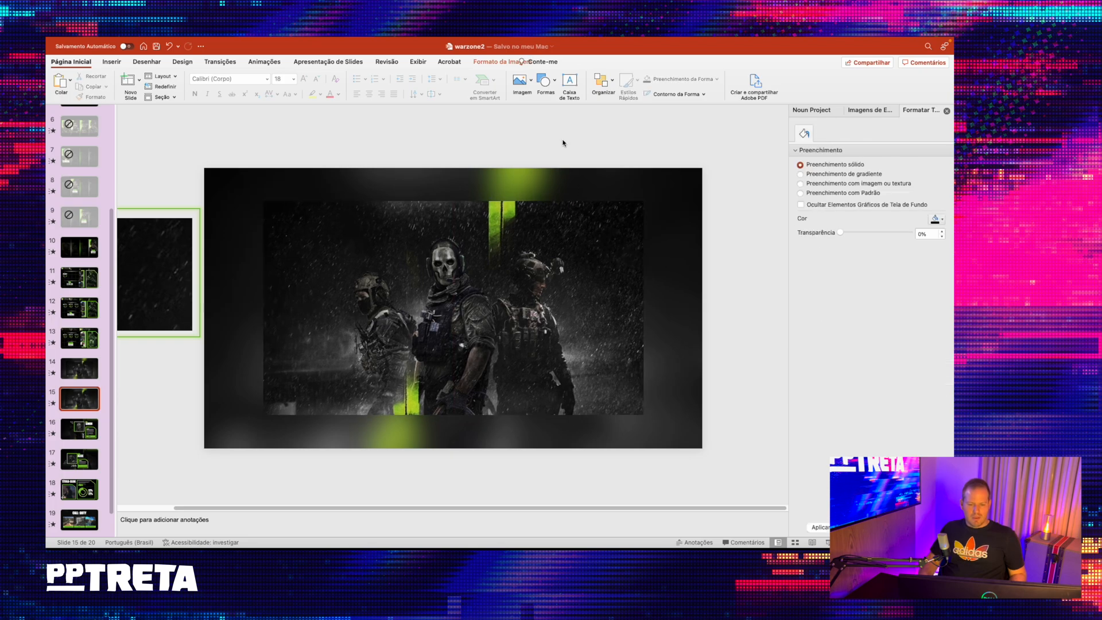
# - Play the slide show from slide 15 and step back and forth to check the transition into the framed-soldier slide
pyautogui.click(87, 424)
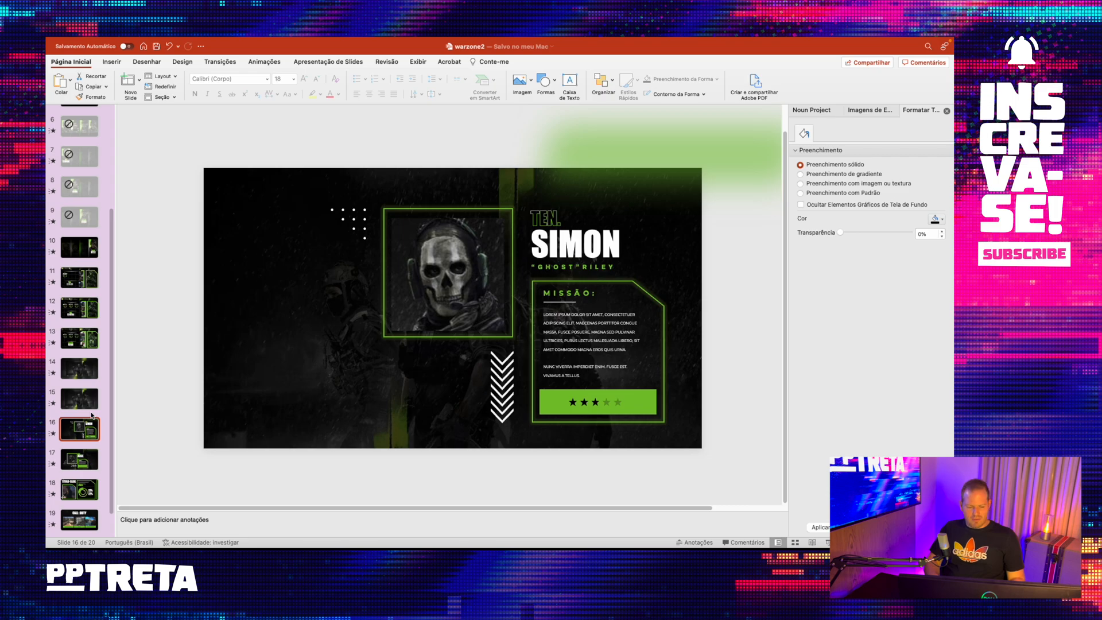
pyautogui.press('Up')
pyautogui.press('super+Return')
pyautogui.press('Right')
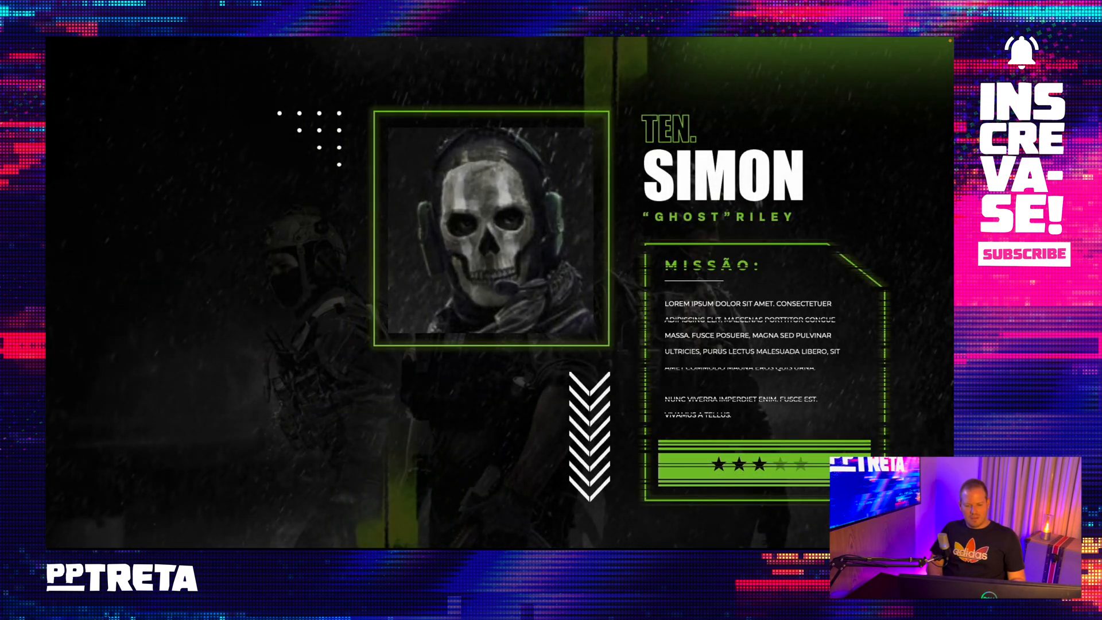
pyautogui.press('Right')
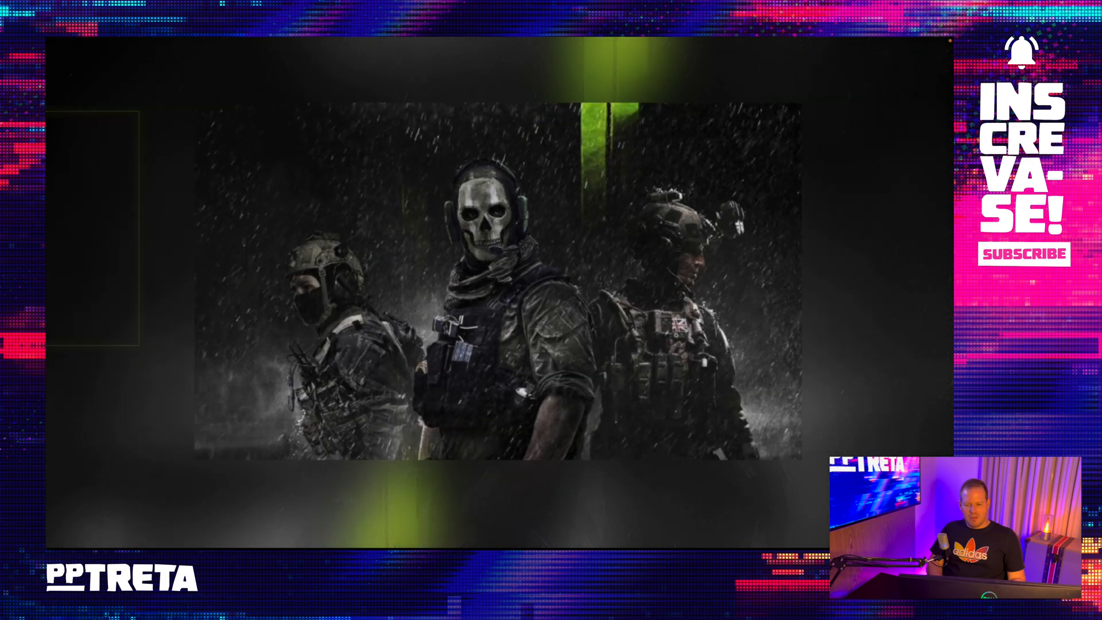
pyautogui.press('Right')
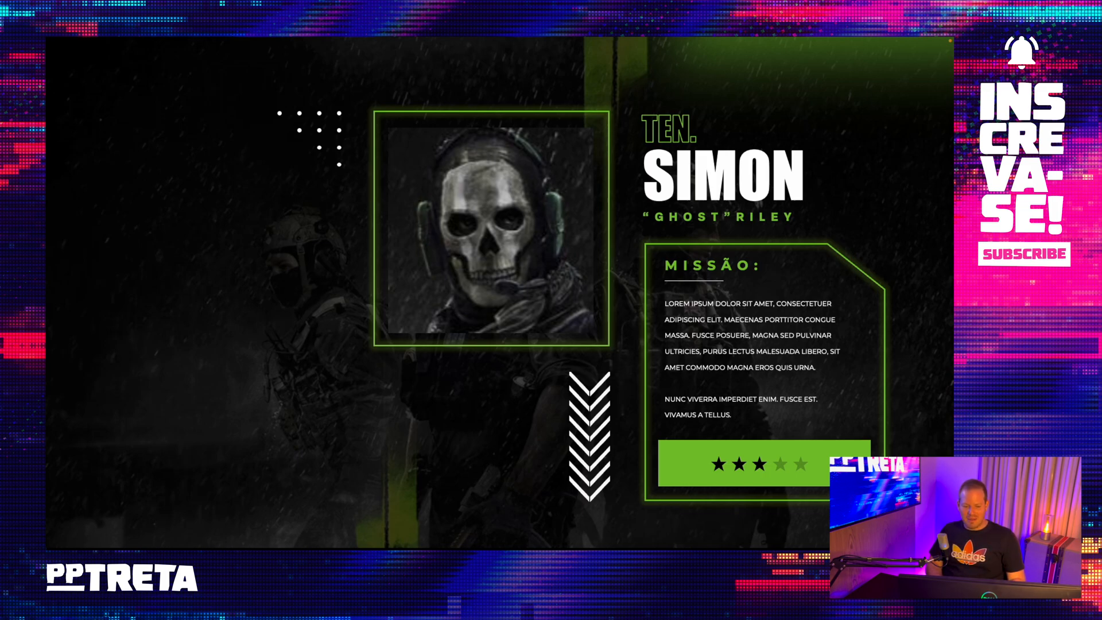
pyautogui.press('Left')
pyautogui.press('Left')
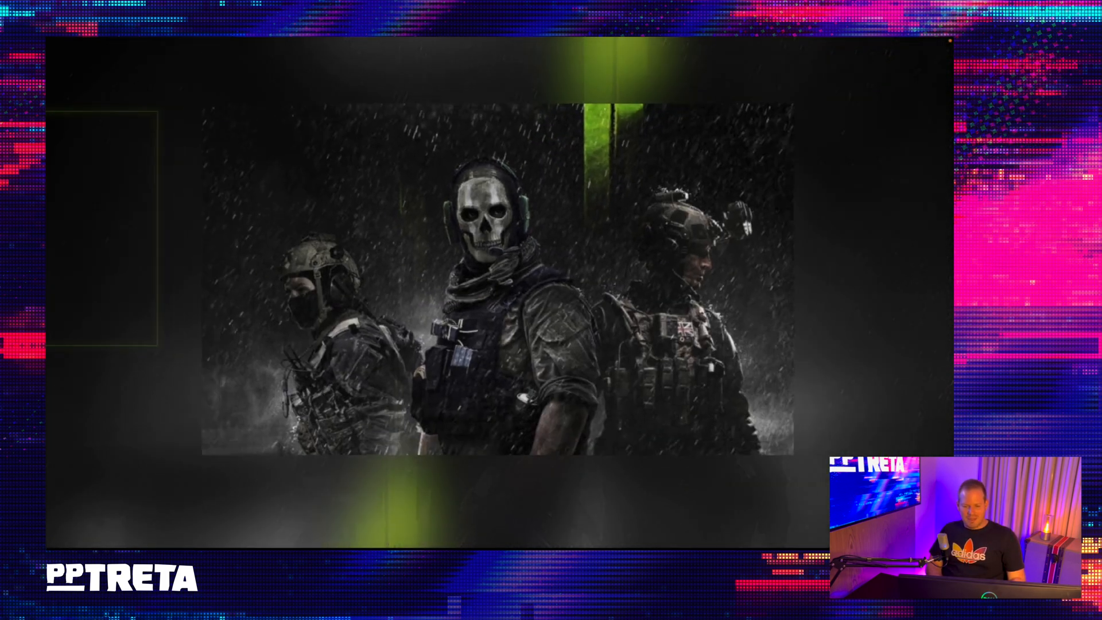
pyautogui.press('Right')
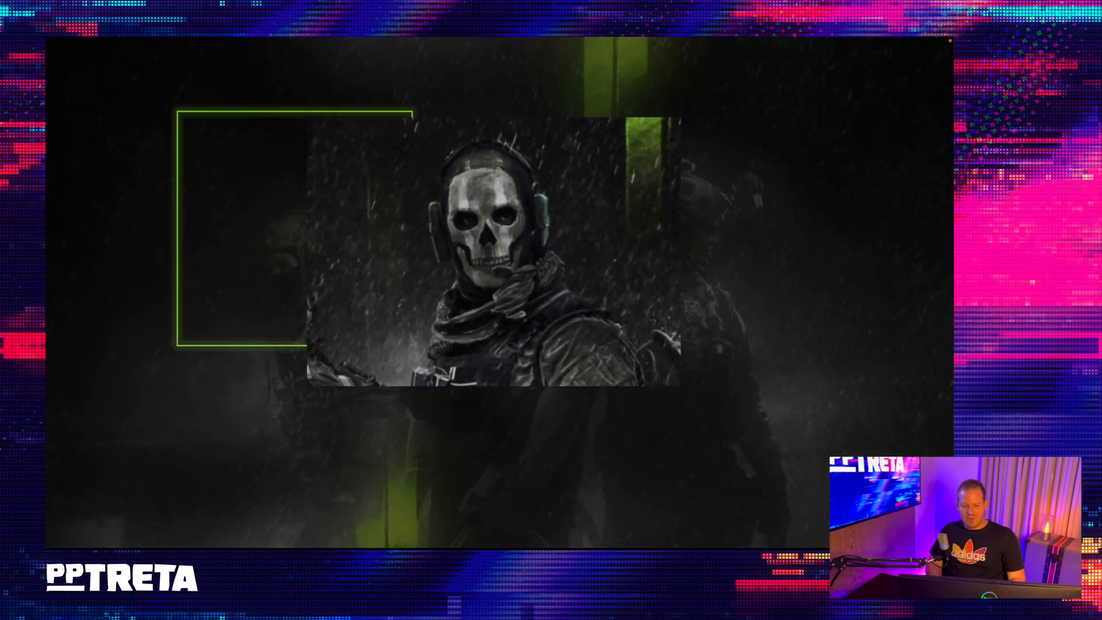
pyautogui.press('Right')
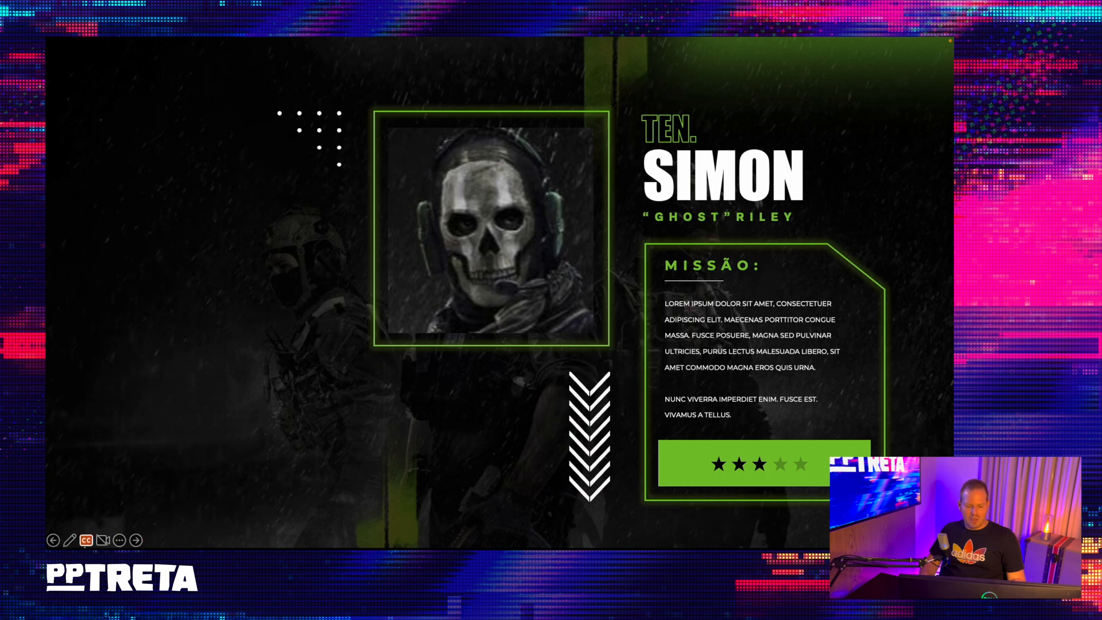
pyautogui.click(119, 540)
pyautogui.click(131, 534)
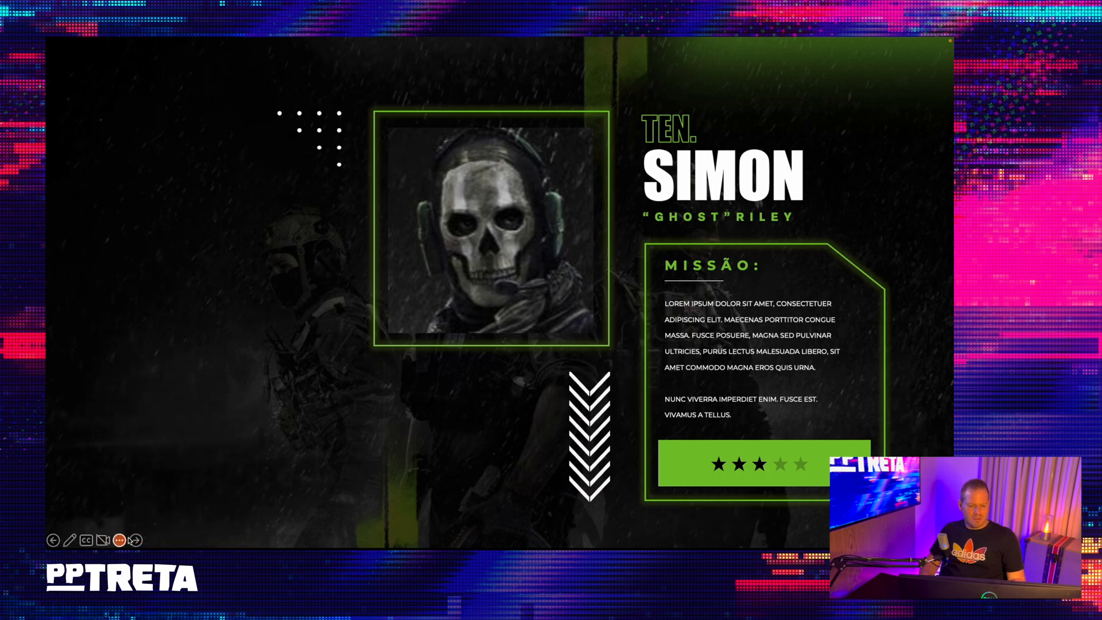
# - Delete the green-framed rain picture lying beside slide 15, outside the slide area
pyautogui.click(73, 405)
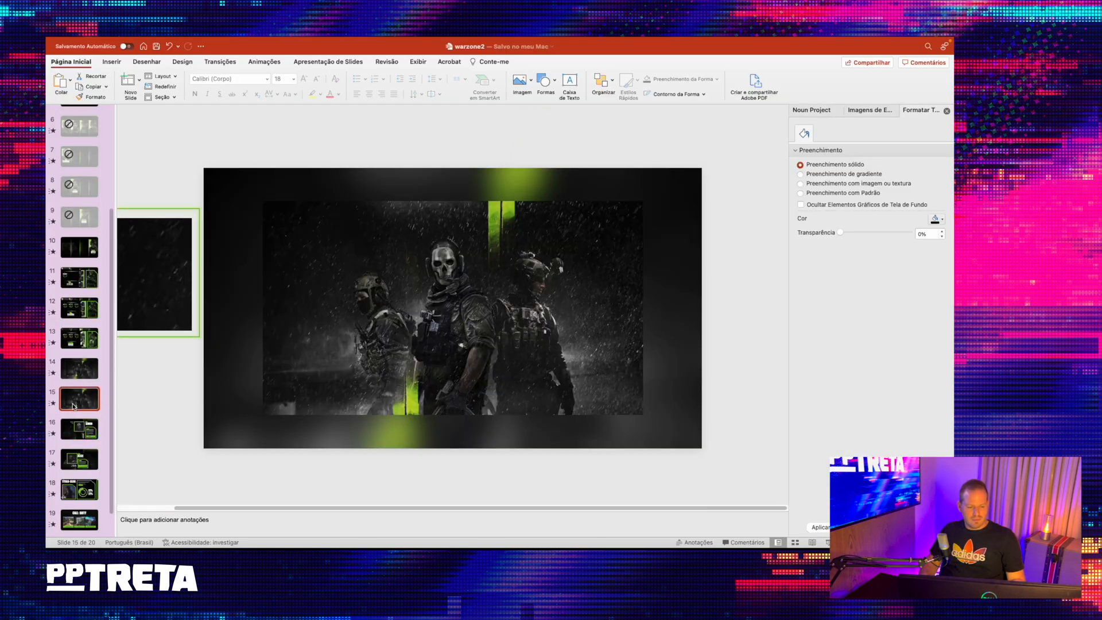
pyautogui.click(151, 236)
pyautogui.press('BackSpace')
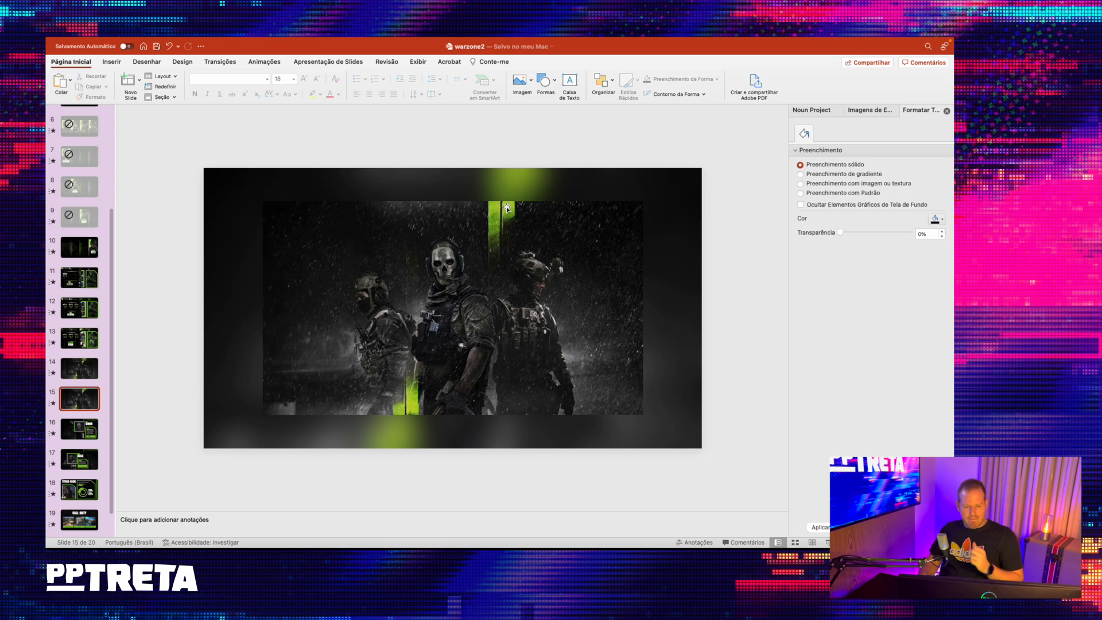
pyautogui.click(370, 305)
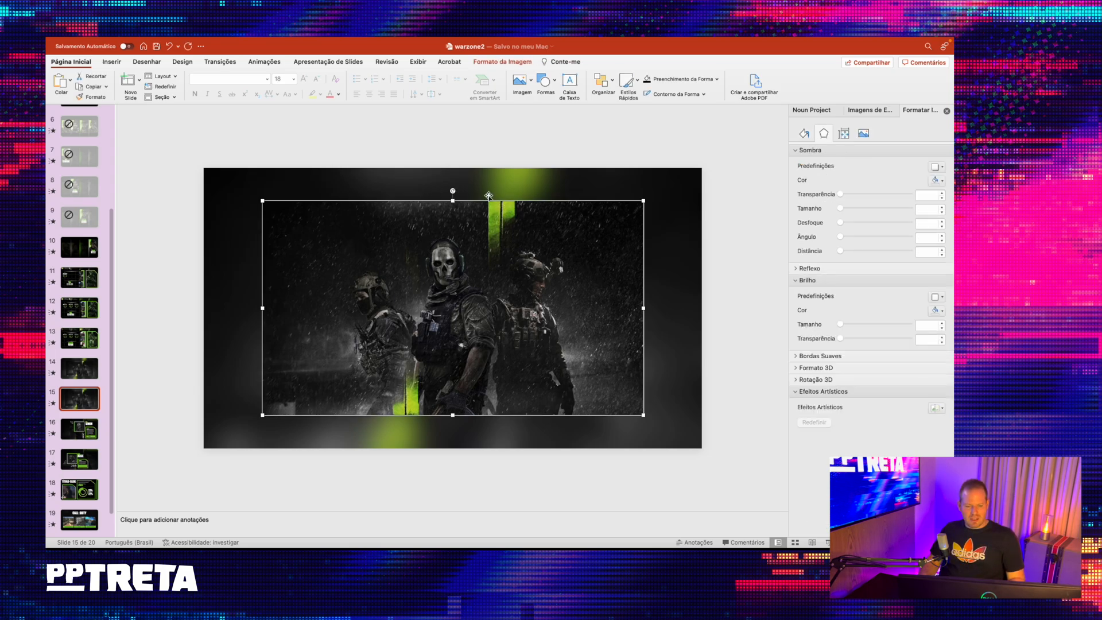
# - Delete the old three-soldier slide 14 and duplicate the rebuilt slide that takes its place
pyautogui.click(78, 376)
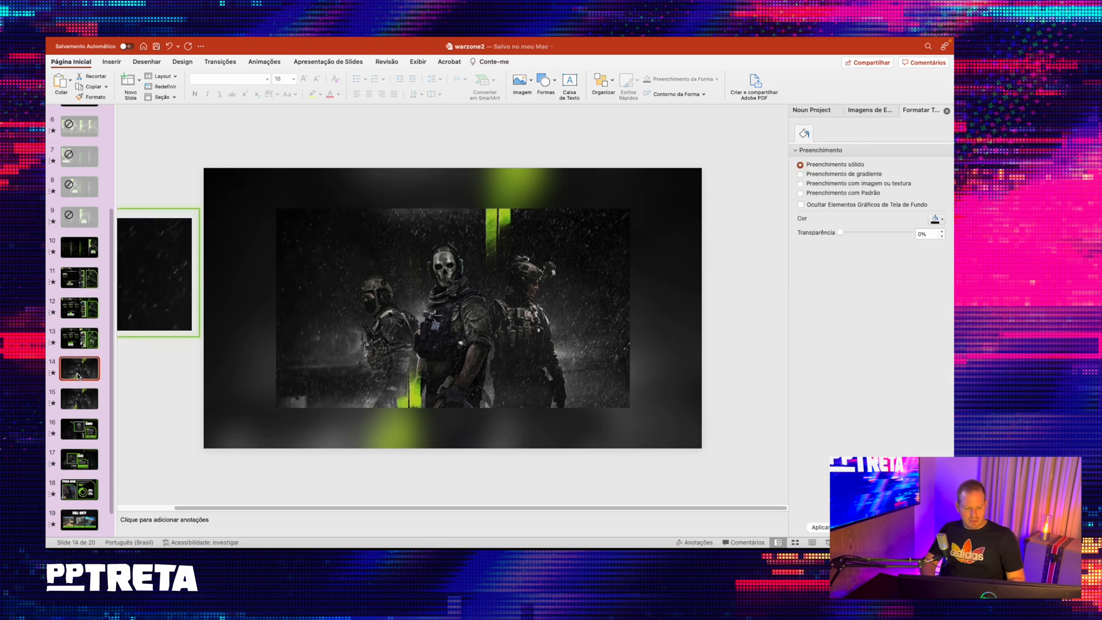
pyautogui.press('BackSpace')
pyautogui.rightClick(99, 357)
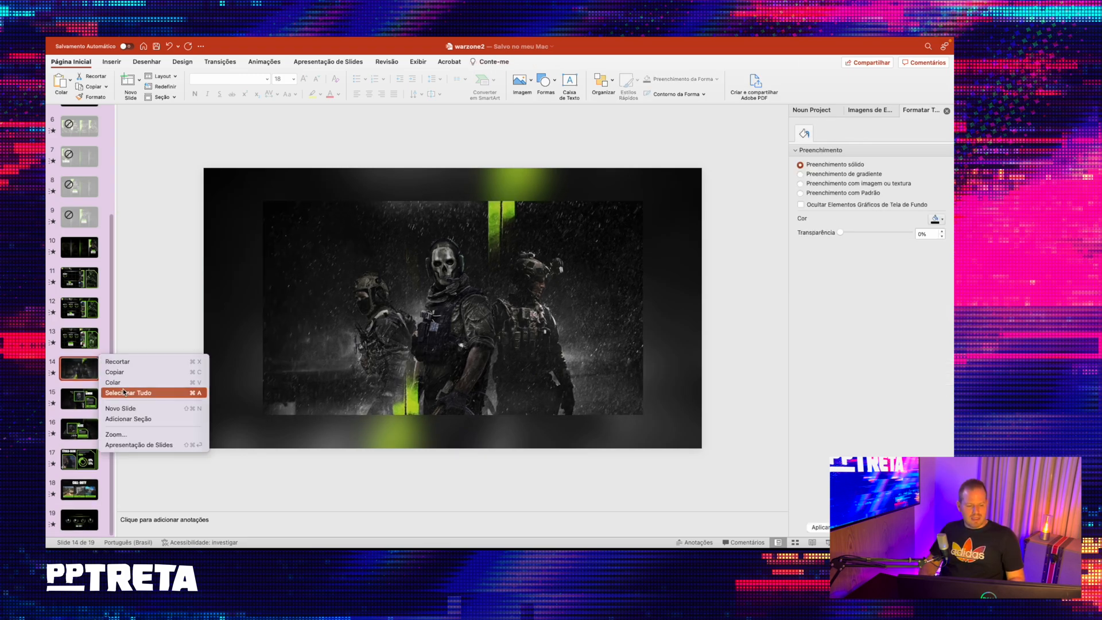
pyautogui.rightClick(85, 365)
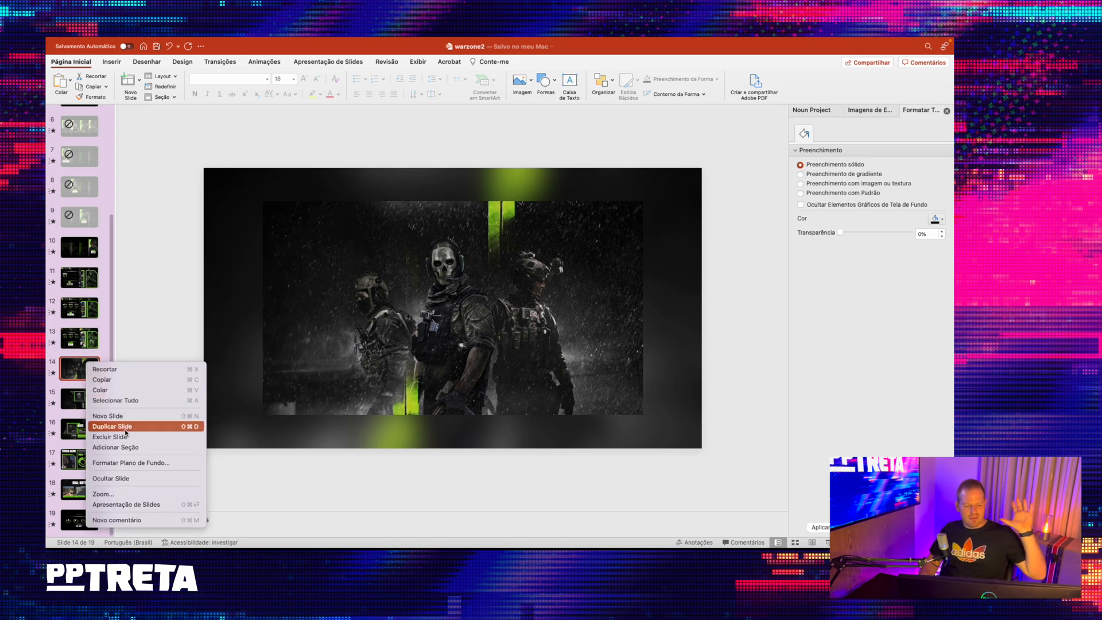
pyautogui.click(125, 430)
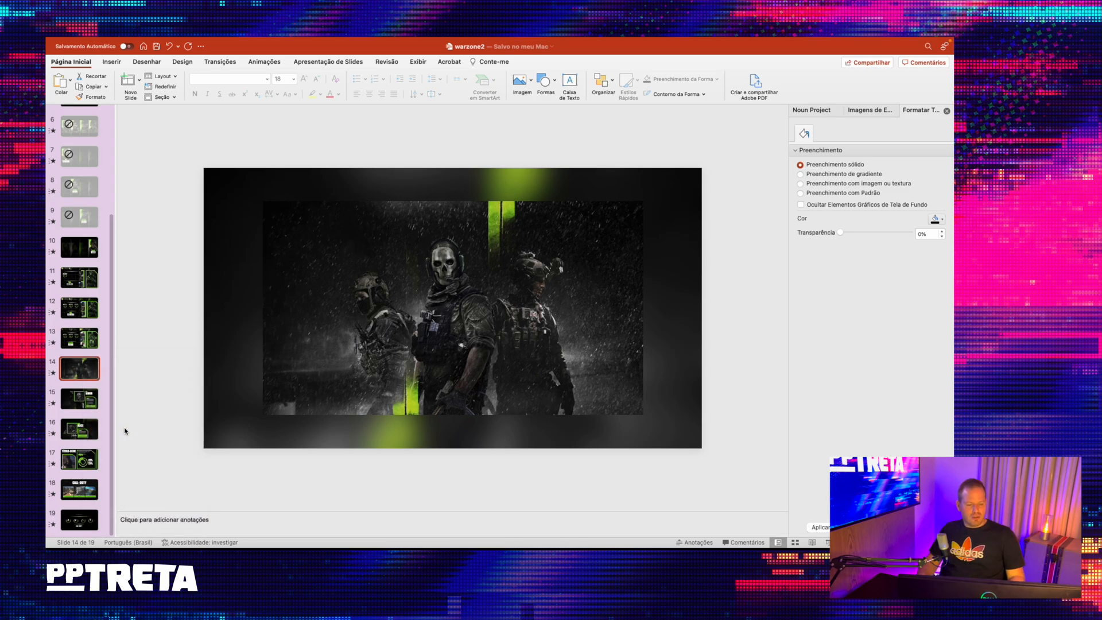
# - Remove the Blur artistic effect from the full-slide background picture on the duplicated slide 15
pyautogui.click(534, 276)
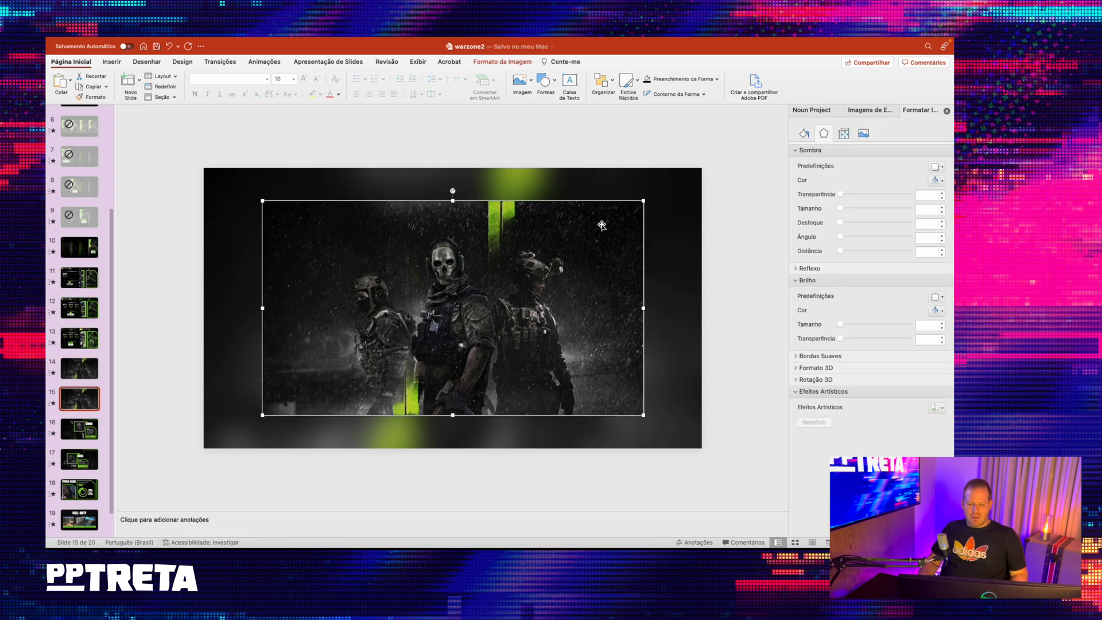
pyautogui.click(618, 184)
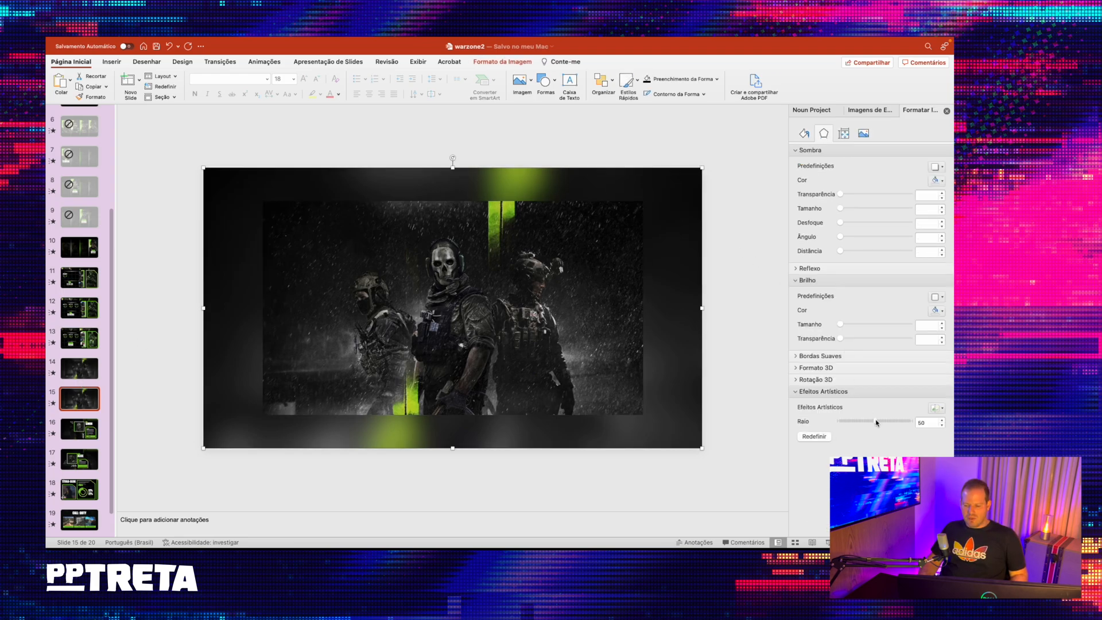
pyautogui.click(816, 437)
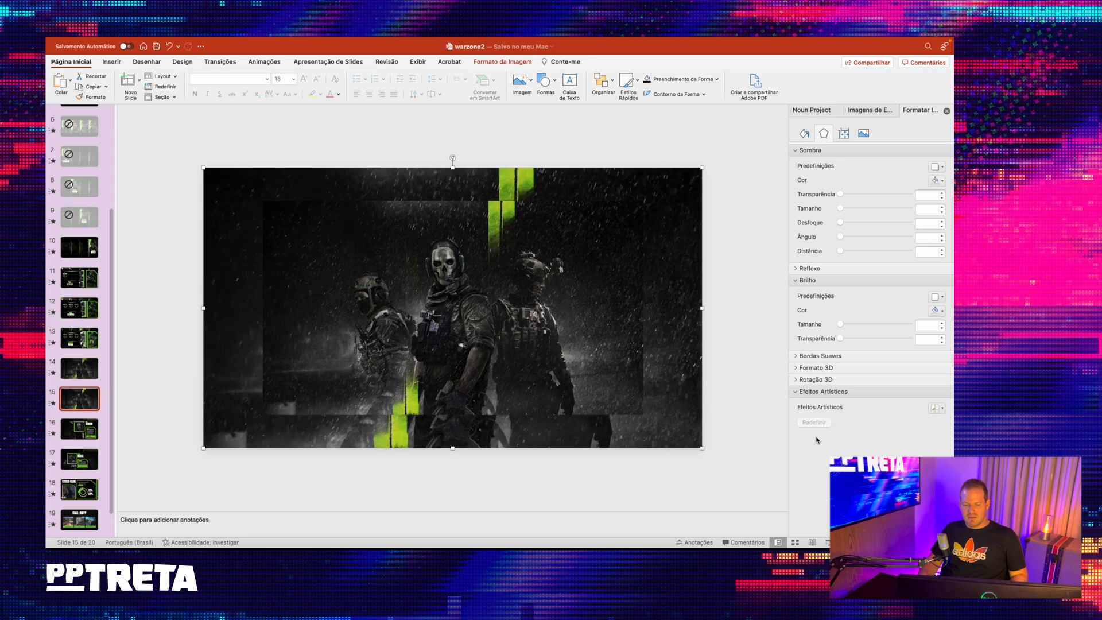
pyautogui.moveTo(521, 238); pyautogui.dragTo(485, 404)
pyautogui.press('super+z')
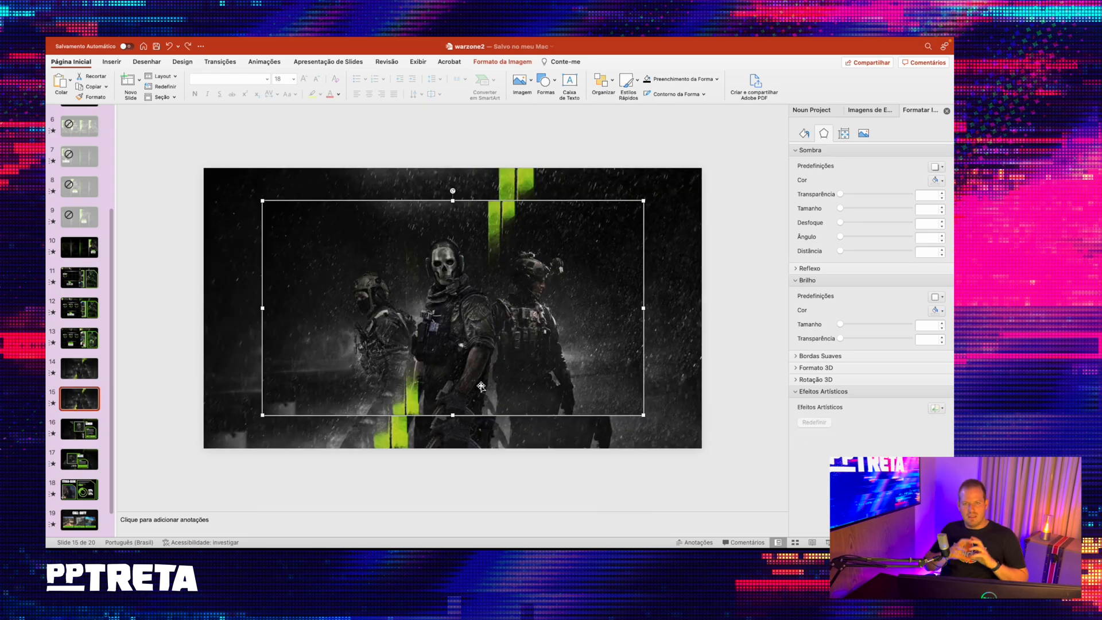
# - Crop the centred three-soldier picture on slide 15 to a square 1:1 aspect ratio
pyautogui.moveTo(275, 40)
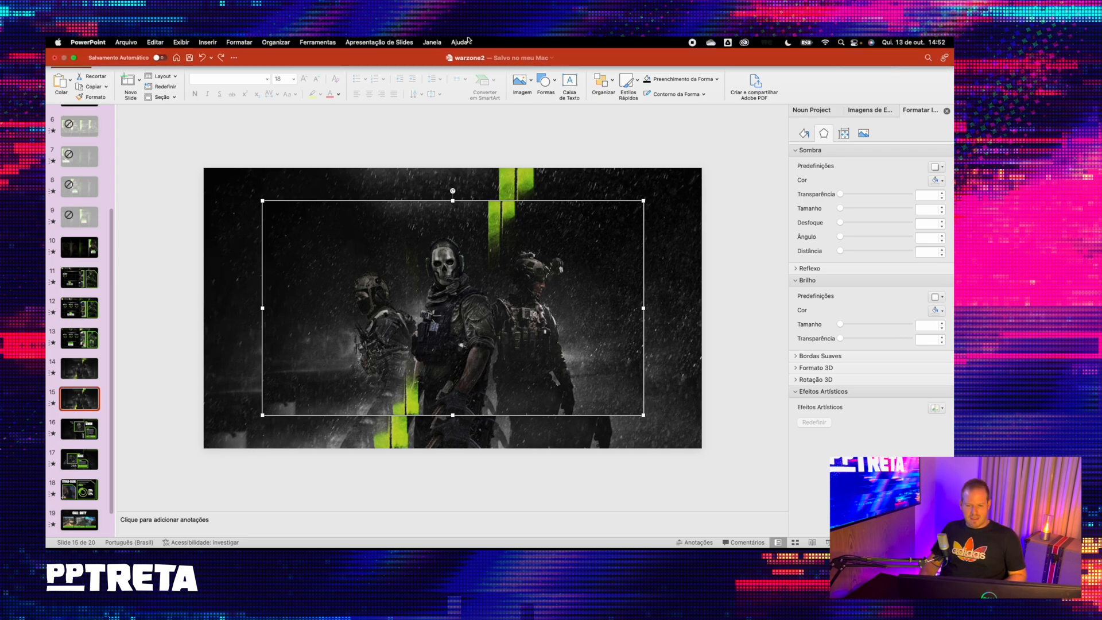
pyautogui.rightClick(480, 206)
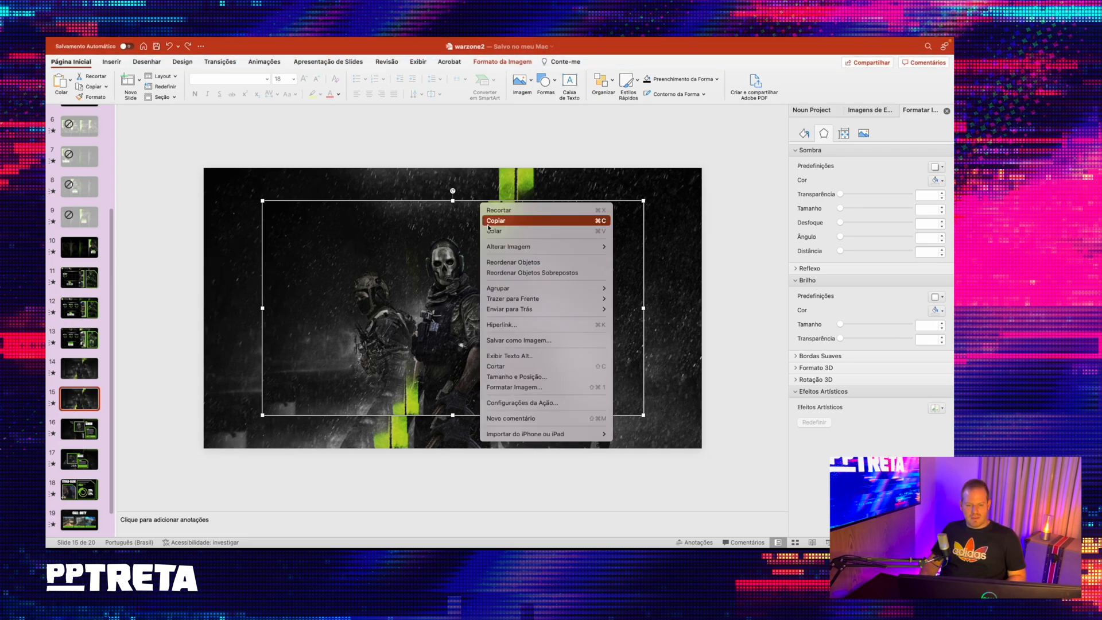
pyautogui.click(497, 366)
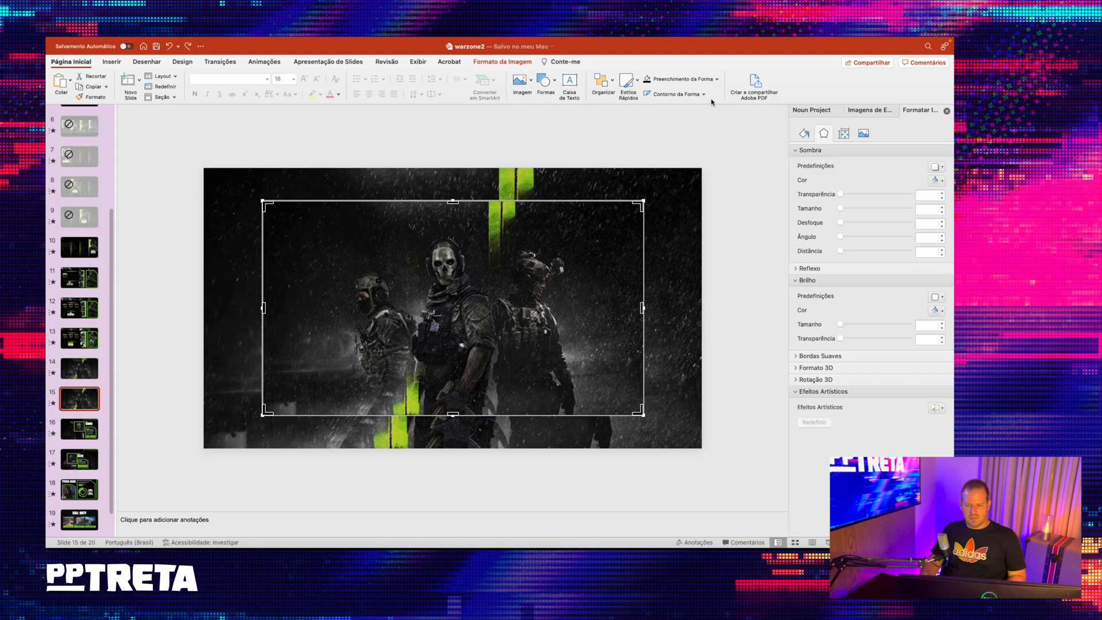
pyautogui.click(481, 63)
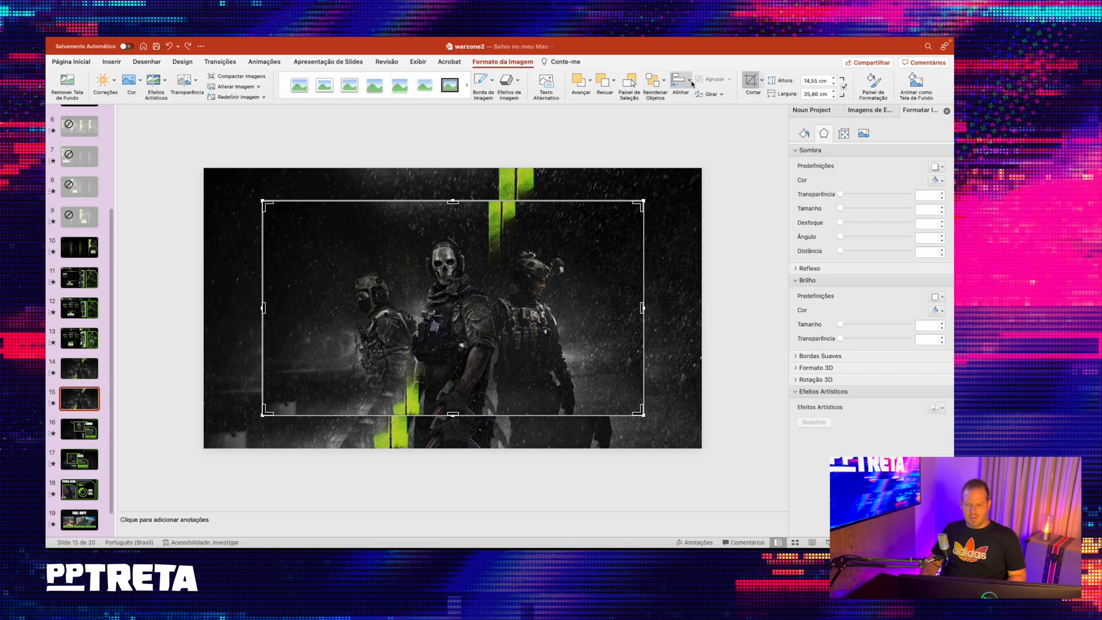
pyautogui.click(760, 80)
pyautogui.moveTo(779, 120)
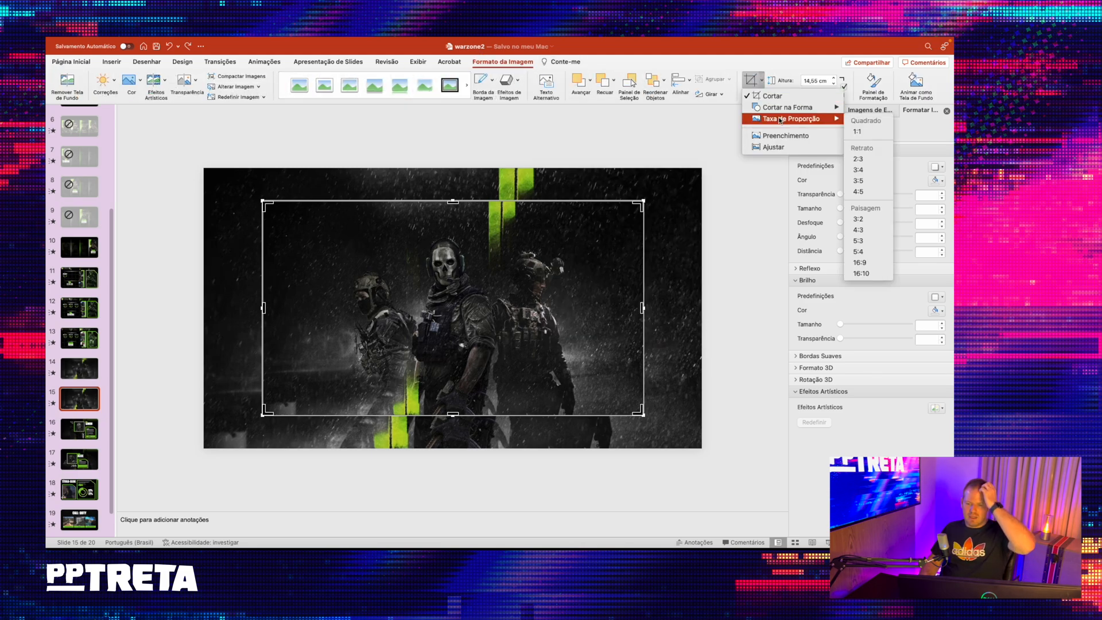
pyautogui.click(858, 131)
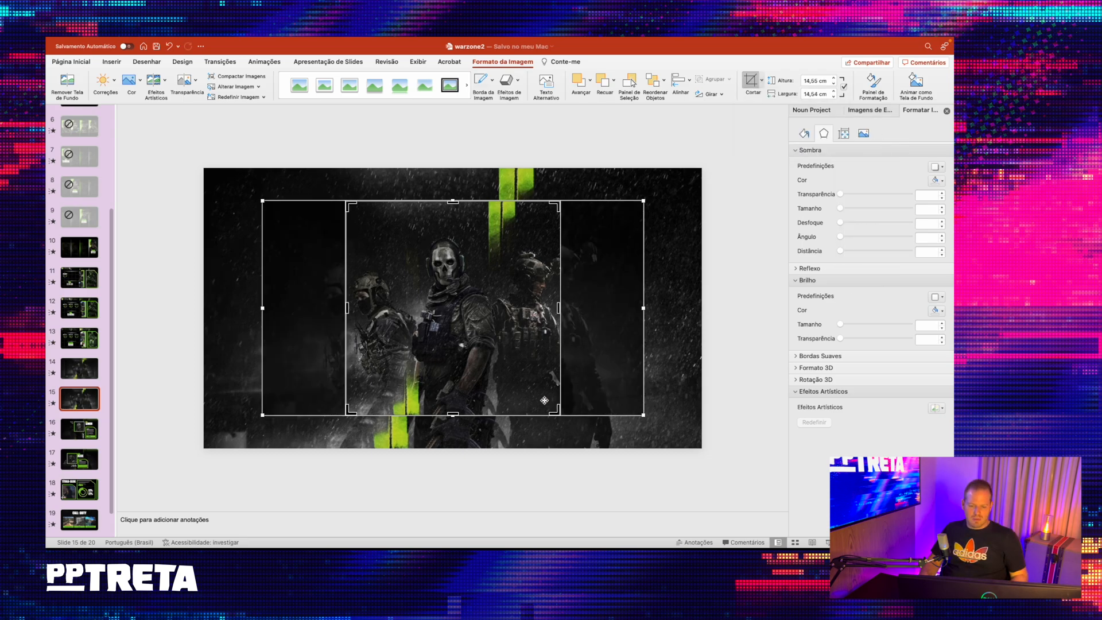
pyautogui.moveTo(558, 412); pyautogui.dragTo(377, 228)
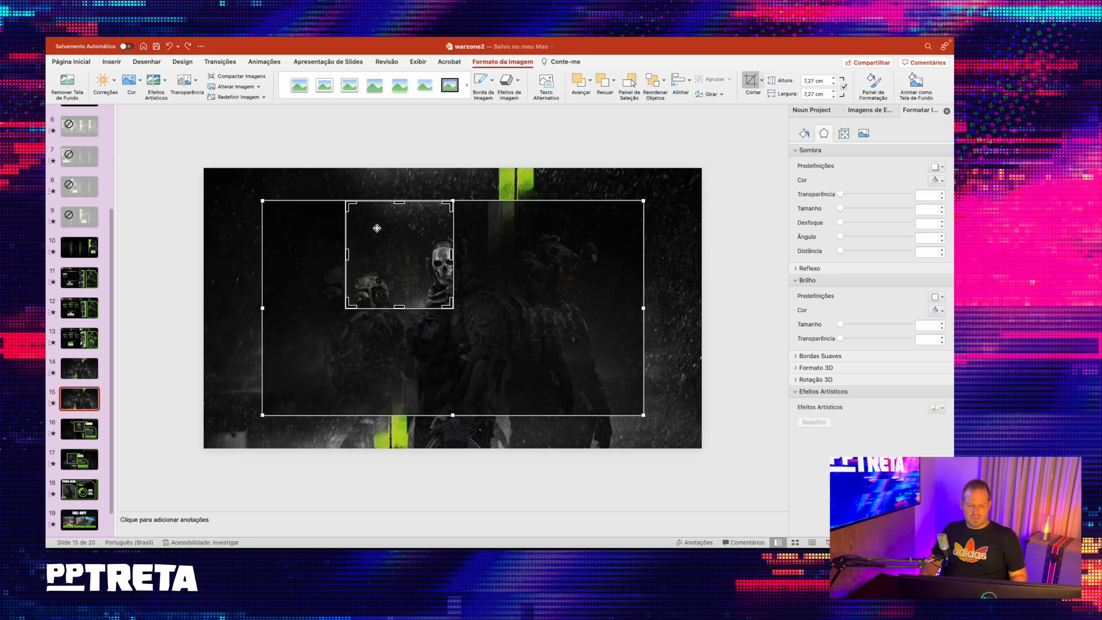
pyautogui.press('super+z')
pyautogui.click(563, 148)
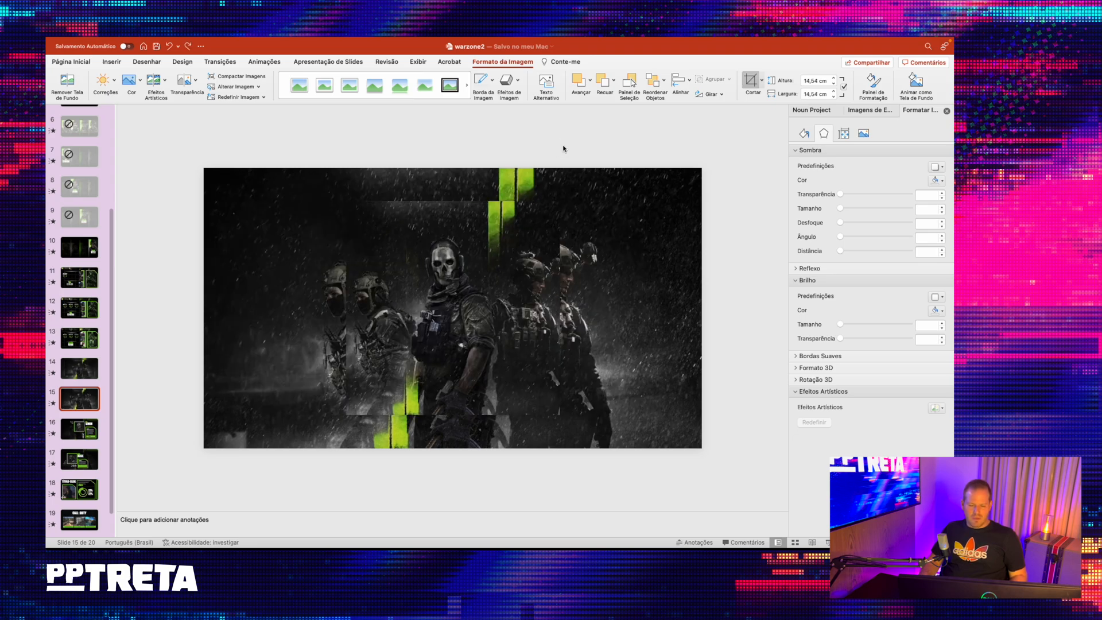
# - Shrink the square crop of the centred picture on slide 15 to about 7.26 × 7.26 cm, placed over the middle soldier's upper area
pyautogui.click(490, 285)
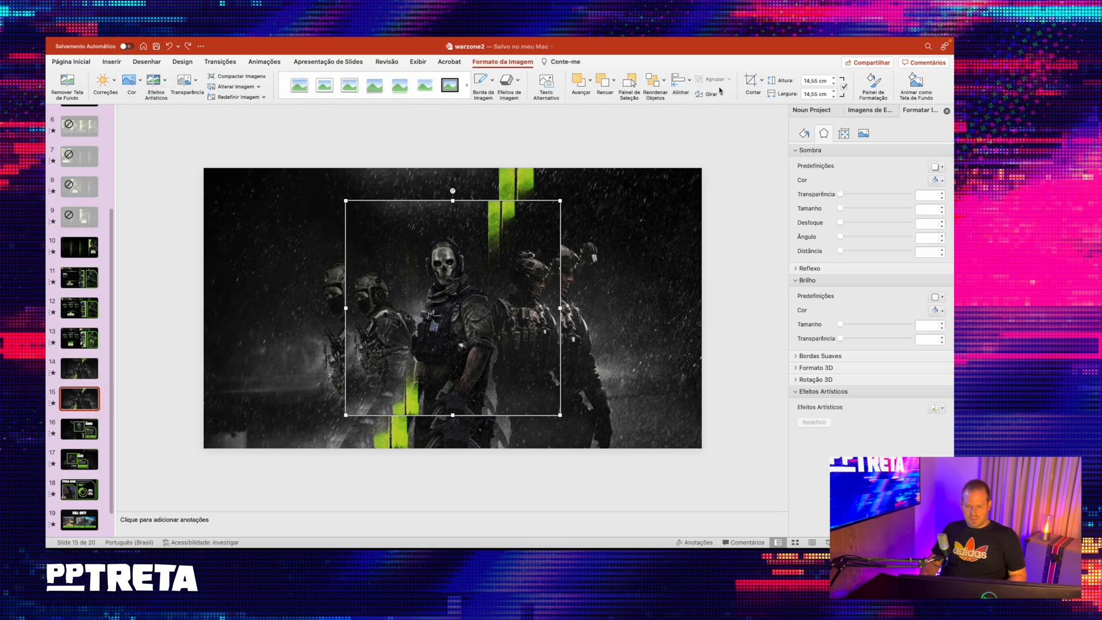
pyautogui.click(761, 81)
pyautogui.click(763, 95)
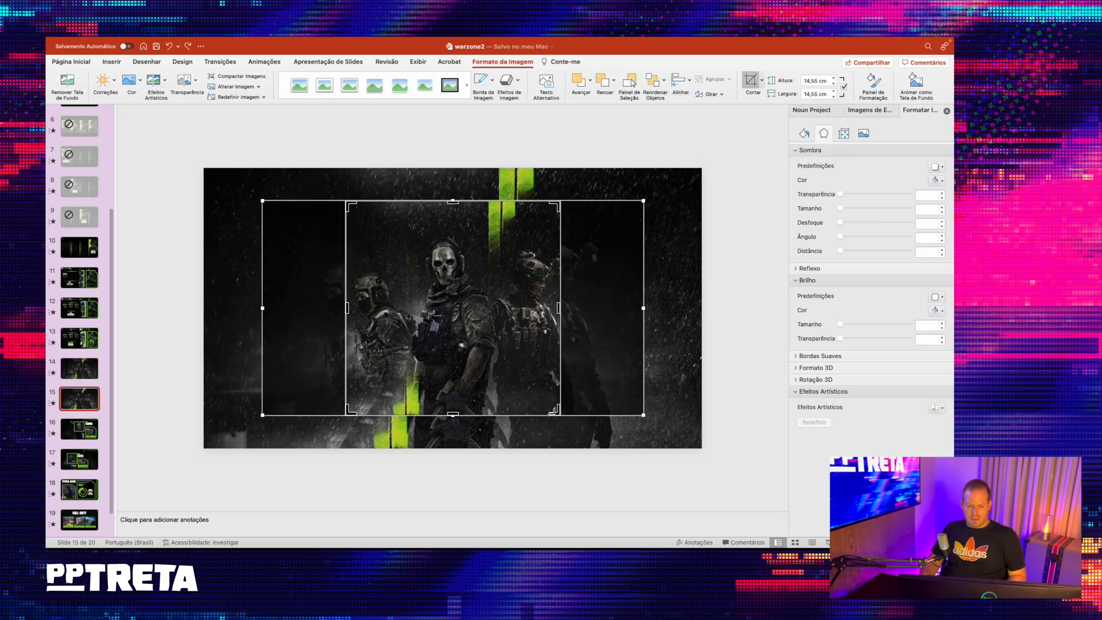
pyautogui.moveTo(557, 412); pyautogui.dragTo(457, 272)
pyautogui.click(480, 159)
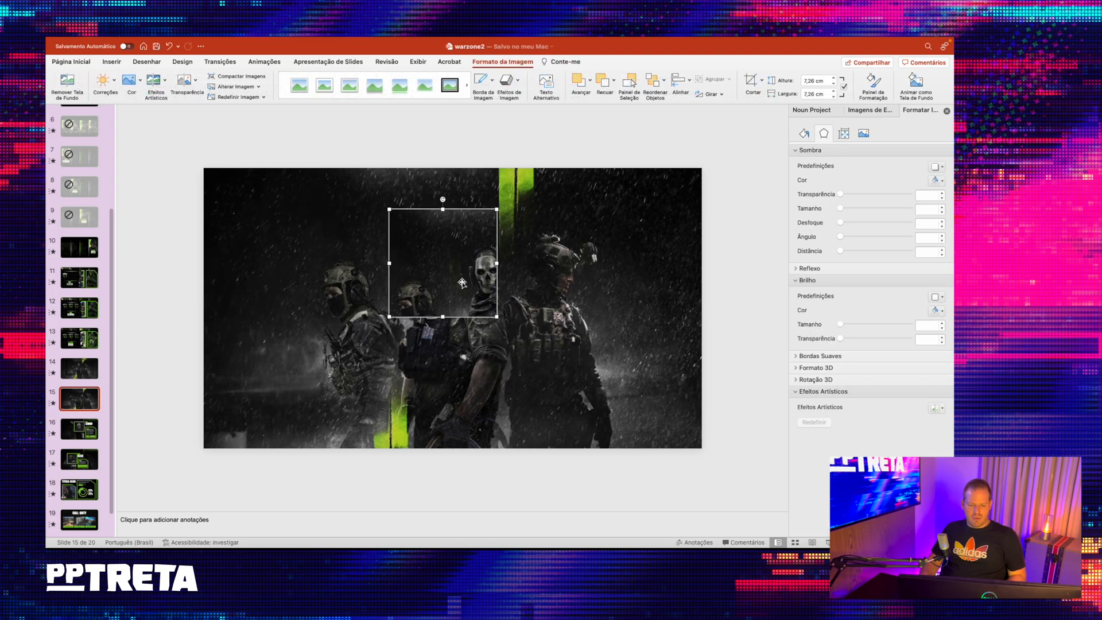
# - Enlarge and reposition the image inside the small square crop so the middle soldier's skull mask fills the frame, and apply the crop
pyautogui.click(761, 82)
pyautogui.moveTo(599, 362); pyautogui.dragTo(556, 344)
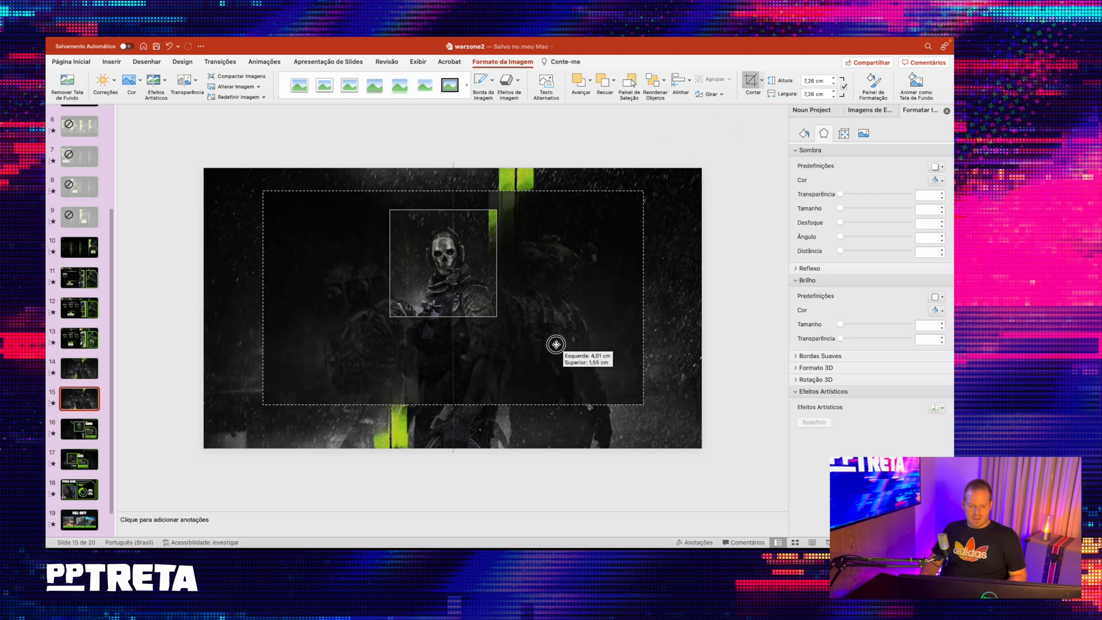
pyautogui.moveTo(647, 197); pyautogui.dragTo(763, 109)
pyautogui.moveTo(695, 141); pyautogui.dragTo(606, 209)
pyautogui.moveTo(714, 172); pyautogui.dragTo(708, 204)
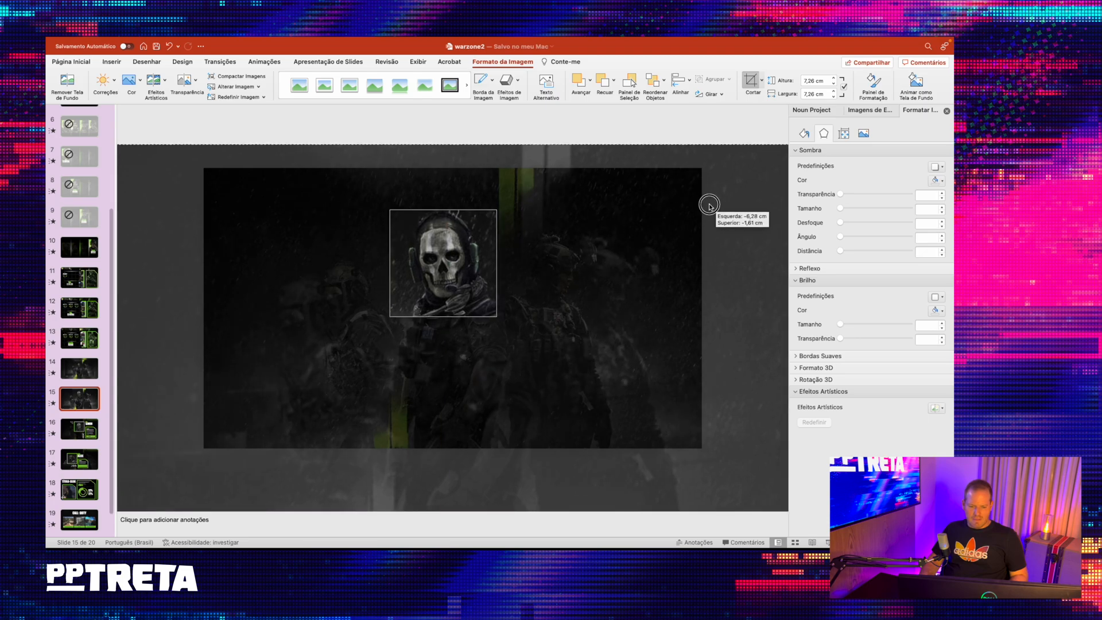
pyautogui.click(642, 130)
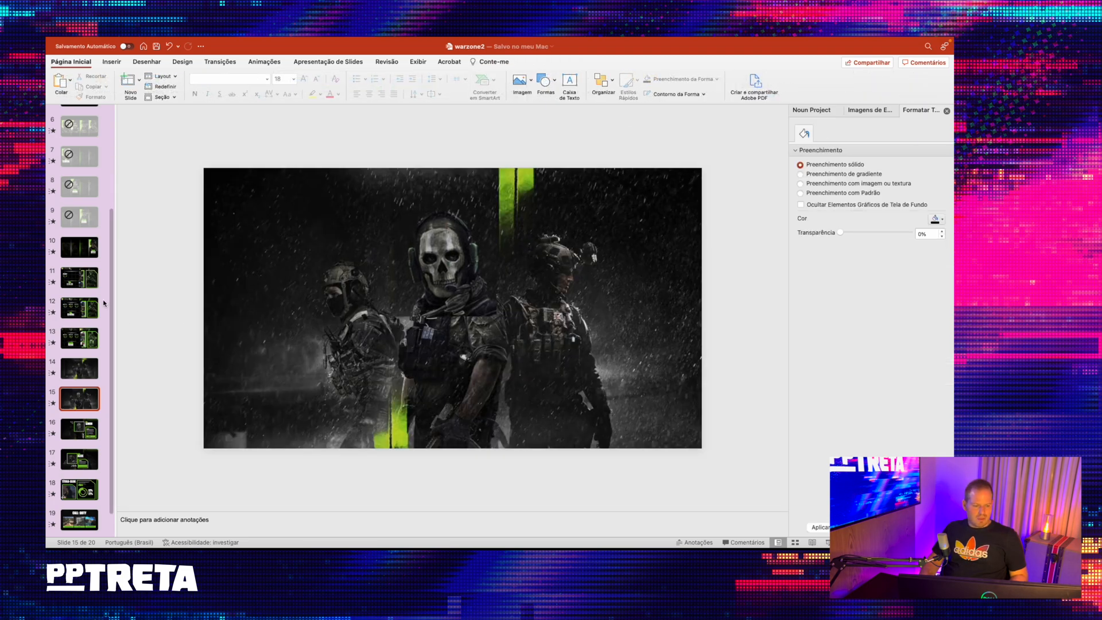
# - Play the slide show from slide 14 and advance to slide 15 to preview the transition between the two slides
pyautogui.click(78, 377)
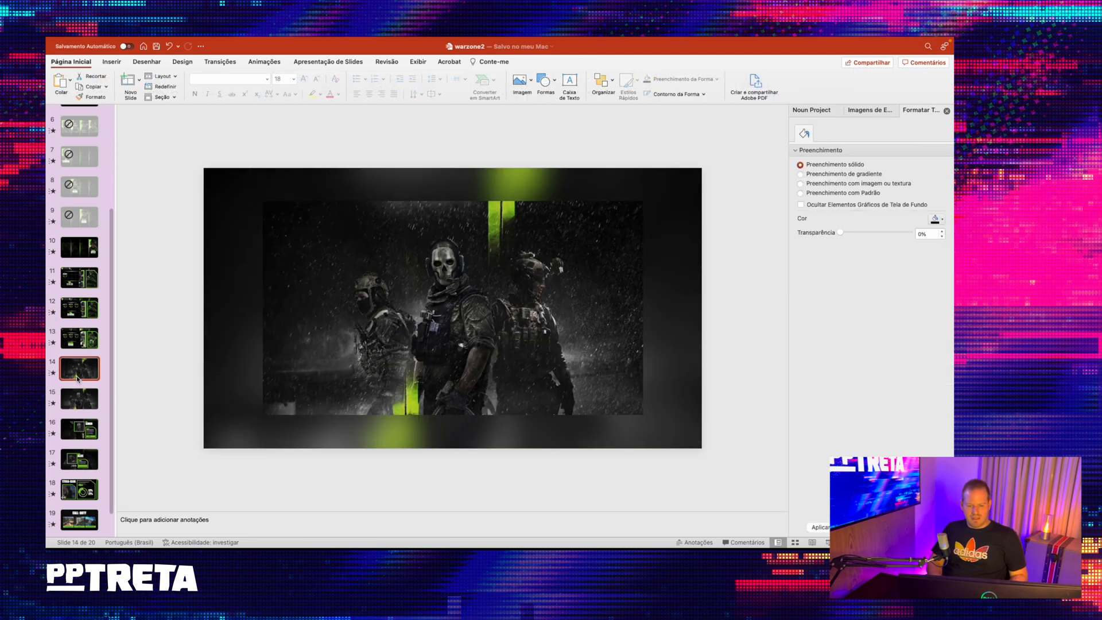
pyautogui.press('super+shift+Return')
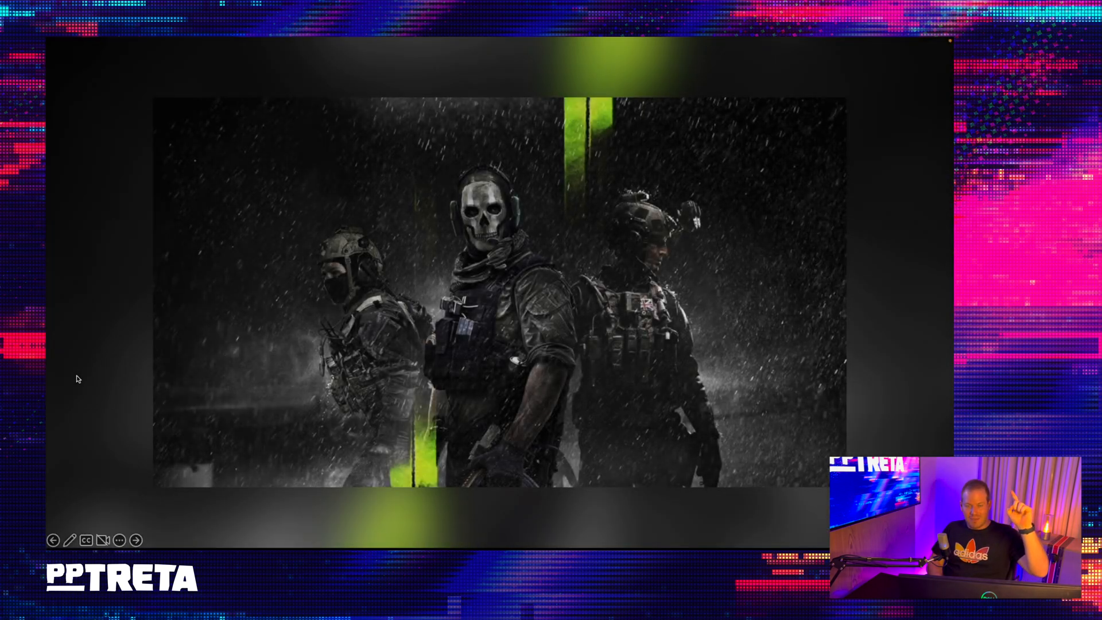
pyautogui.press('Right')
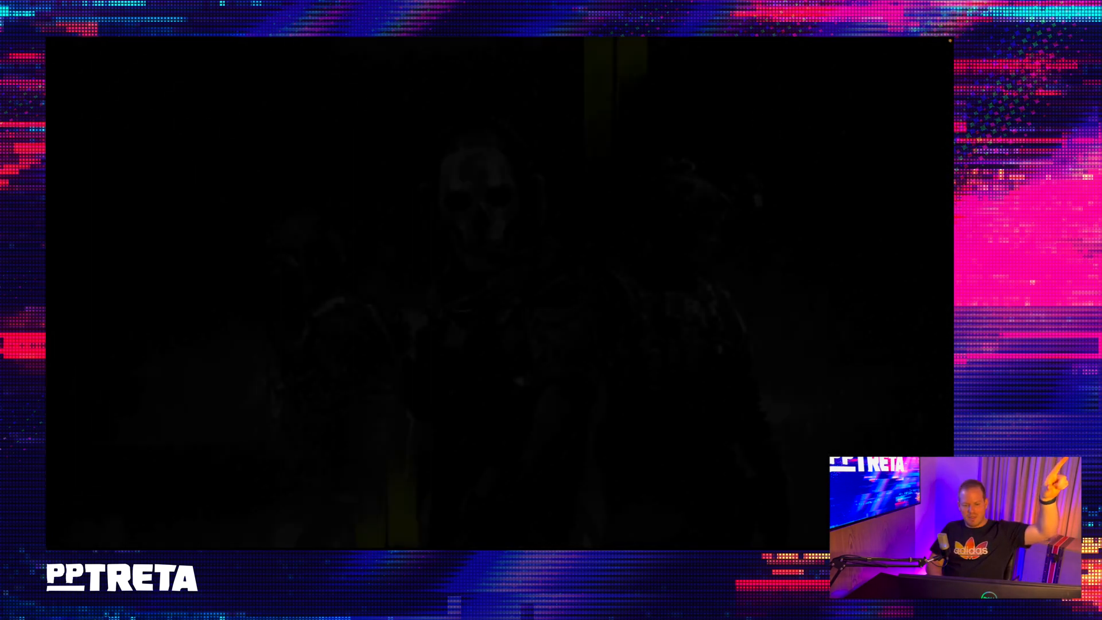